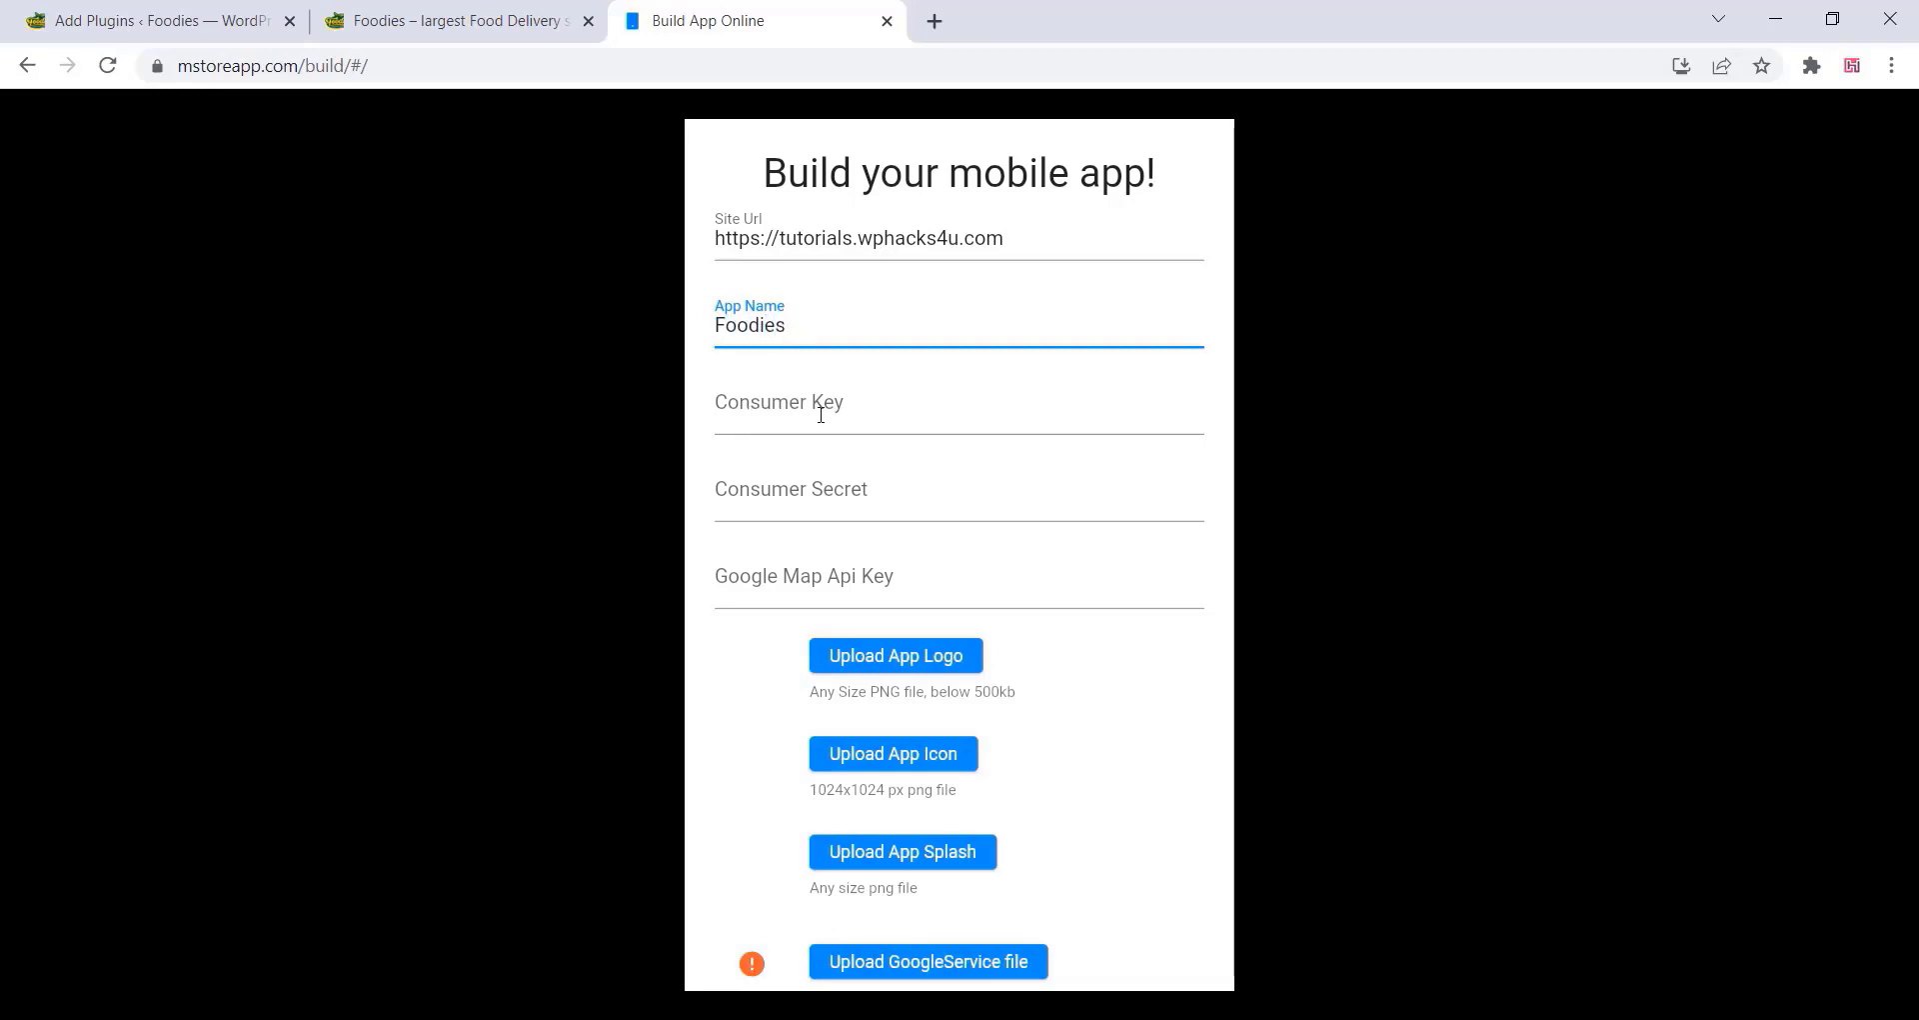
Switch to the WordPress admin and enable the legacy REST API in WooCommerce's advanced settings, saving the change.
left_click(183, 8)
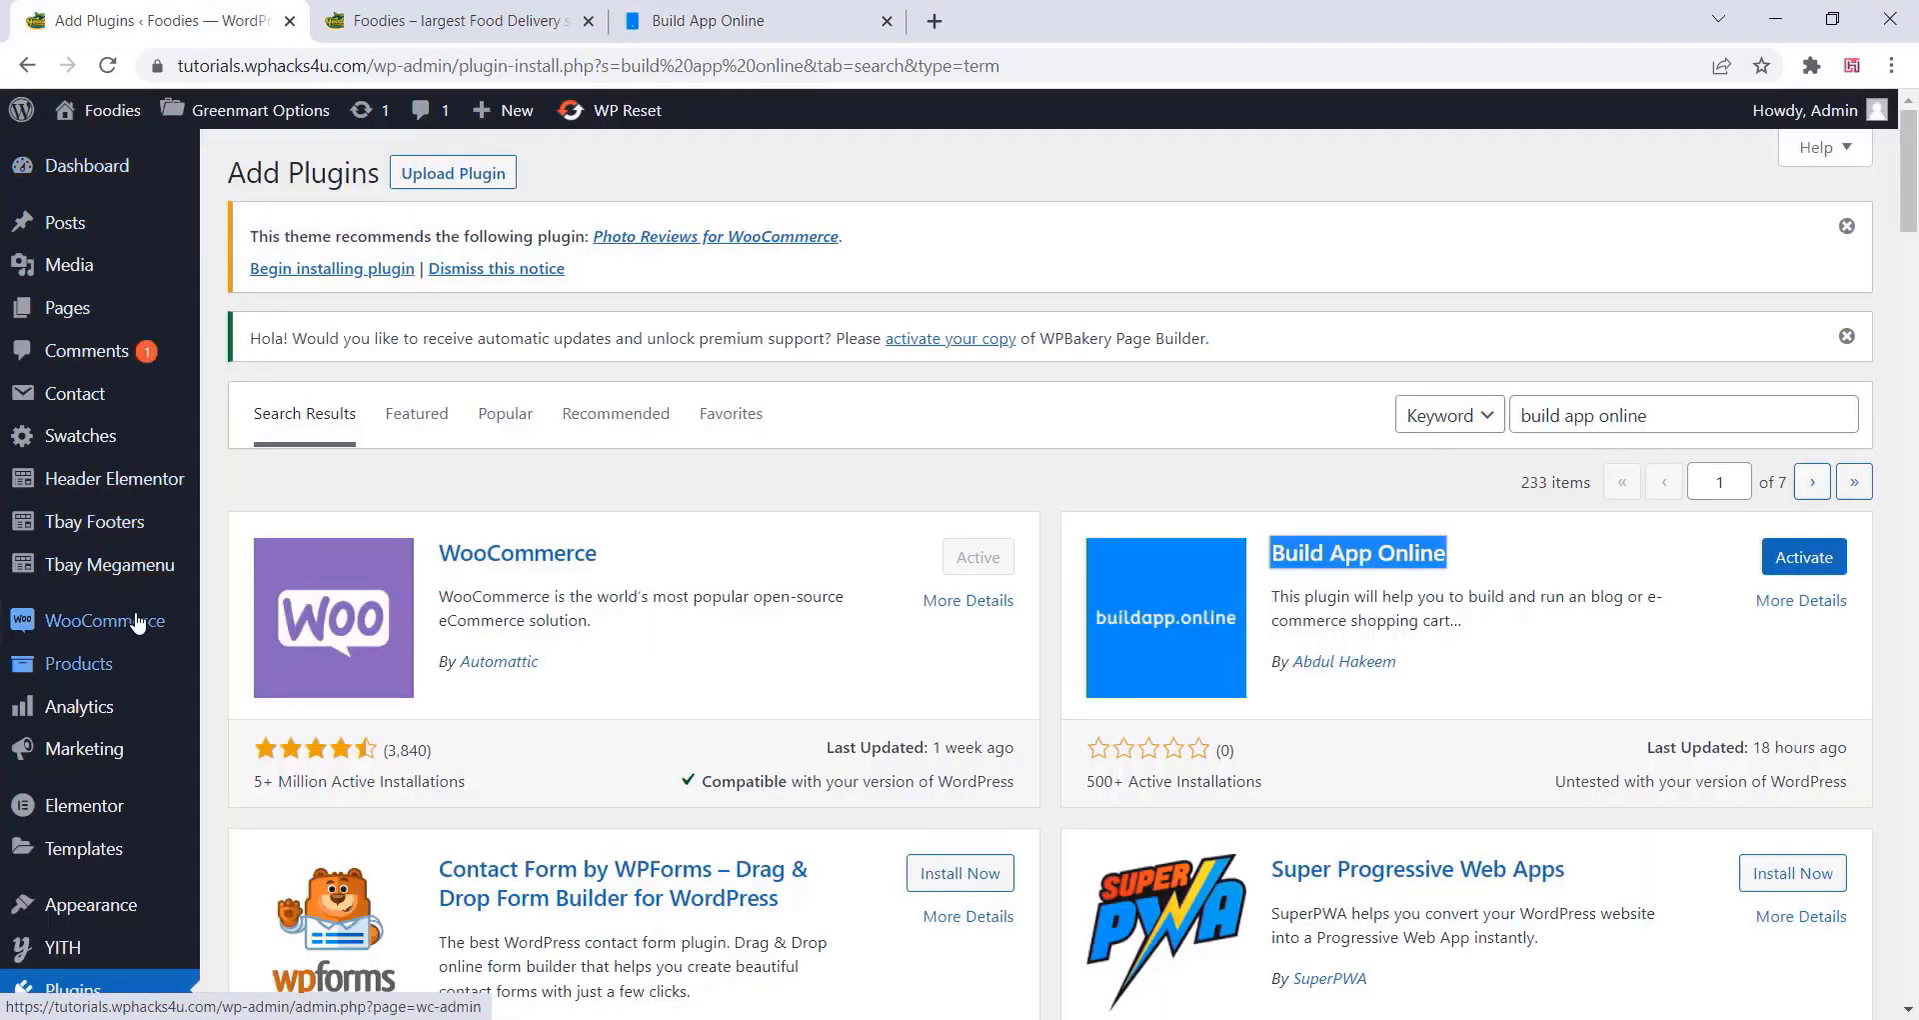
mouse_move(140, 621)
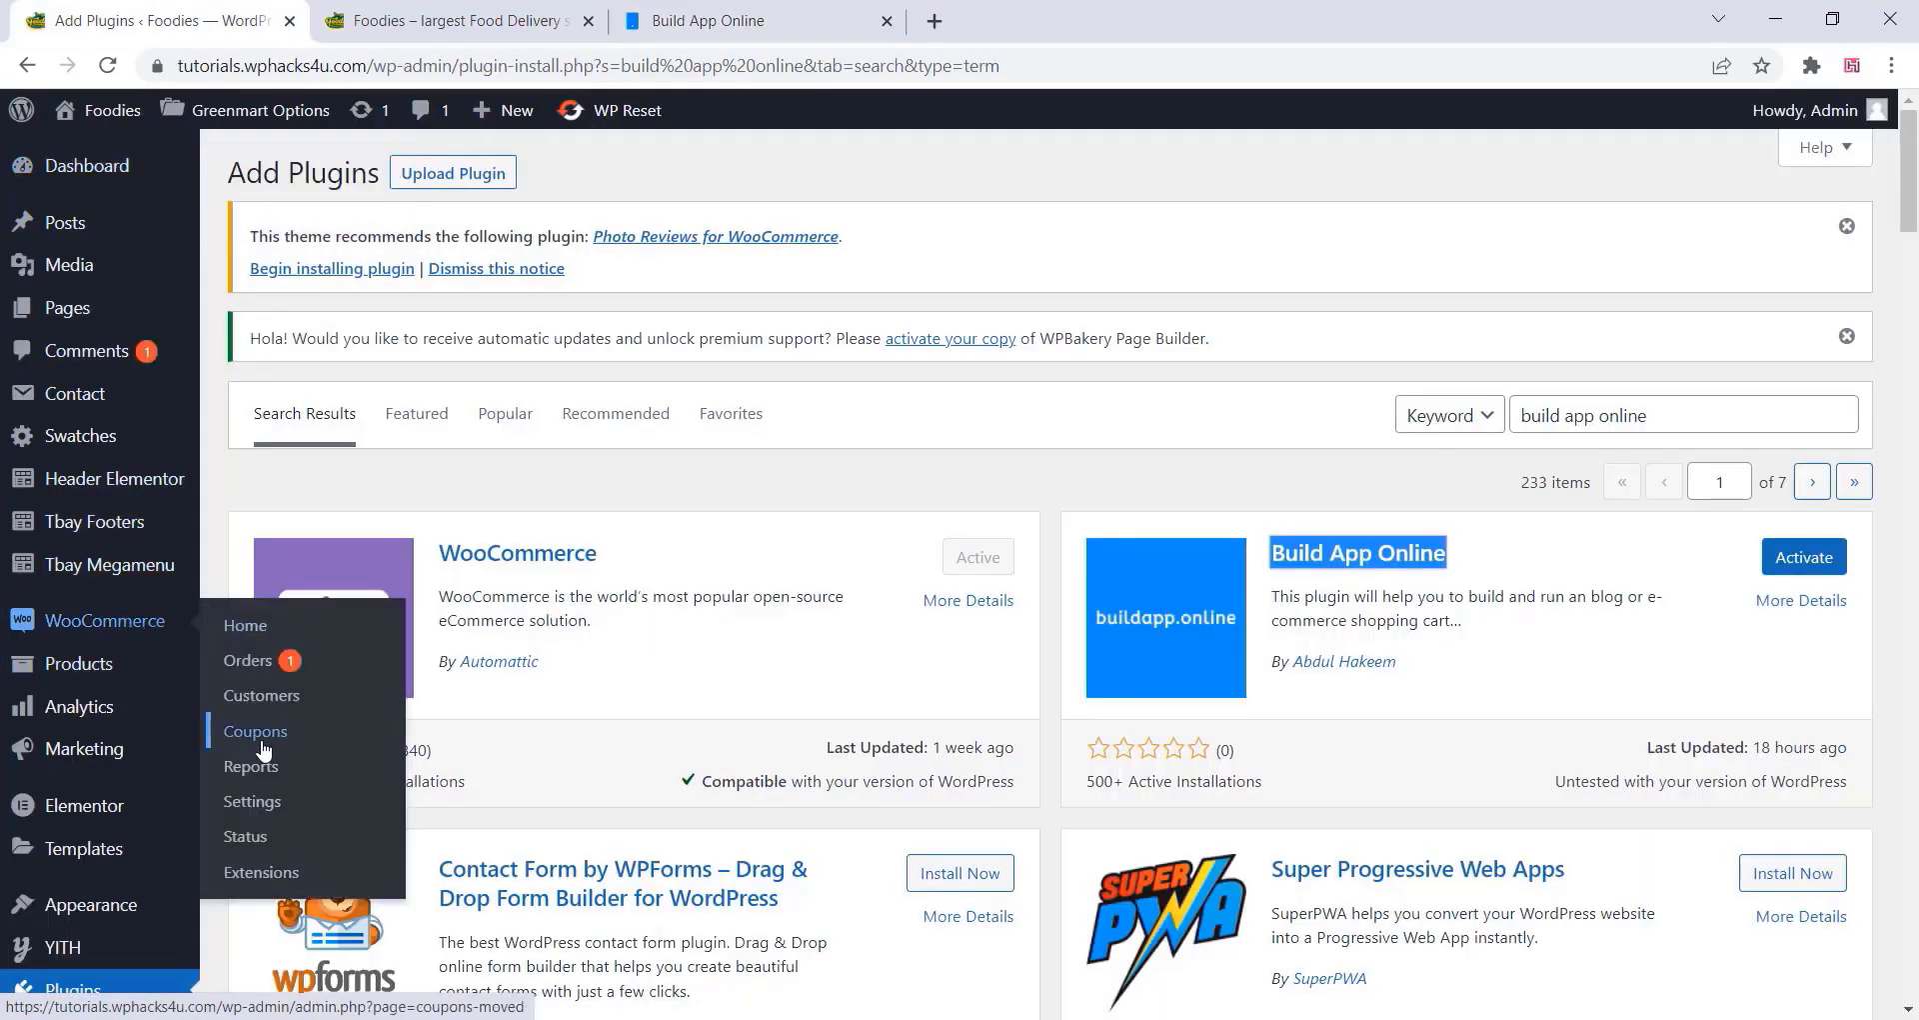
left_click(250, 805)
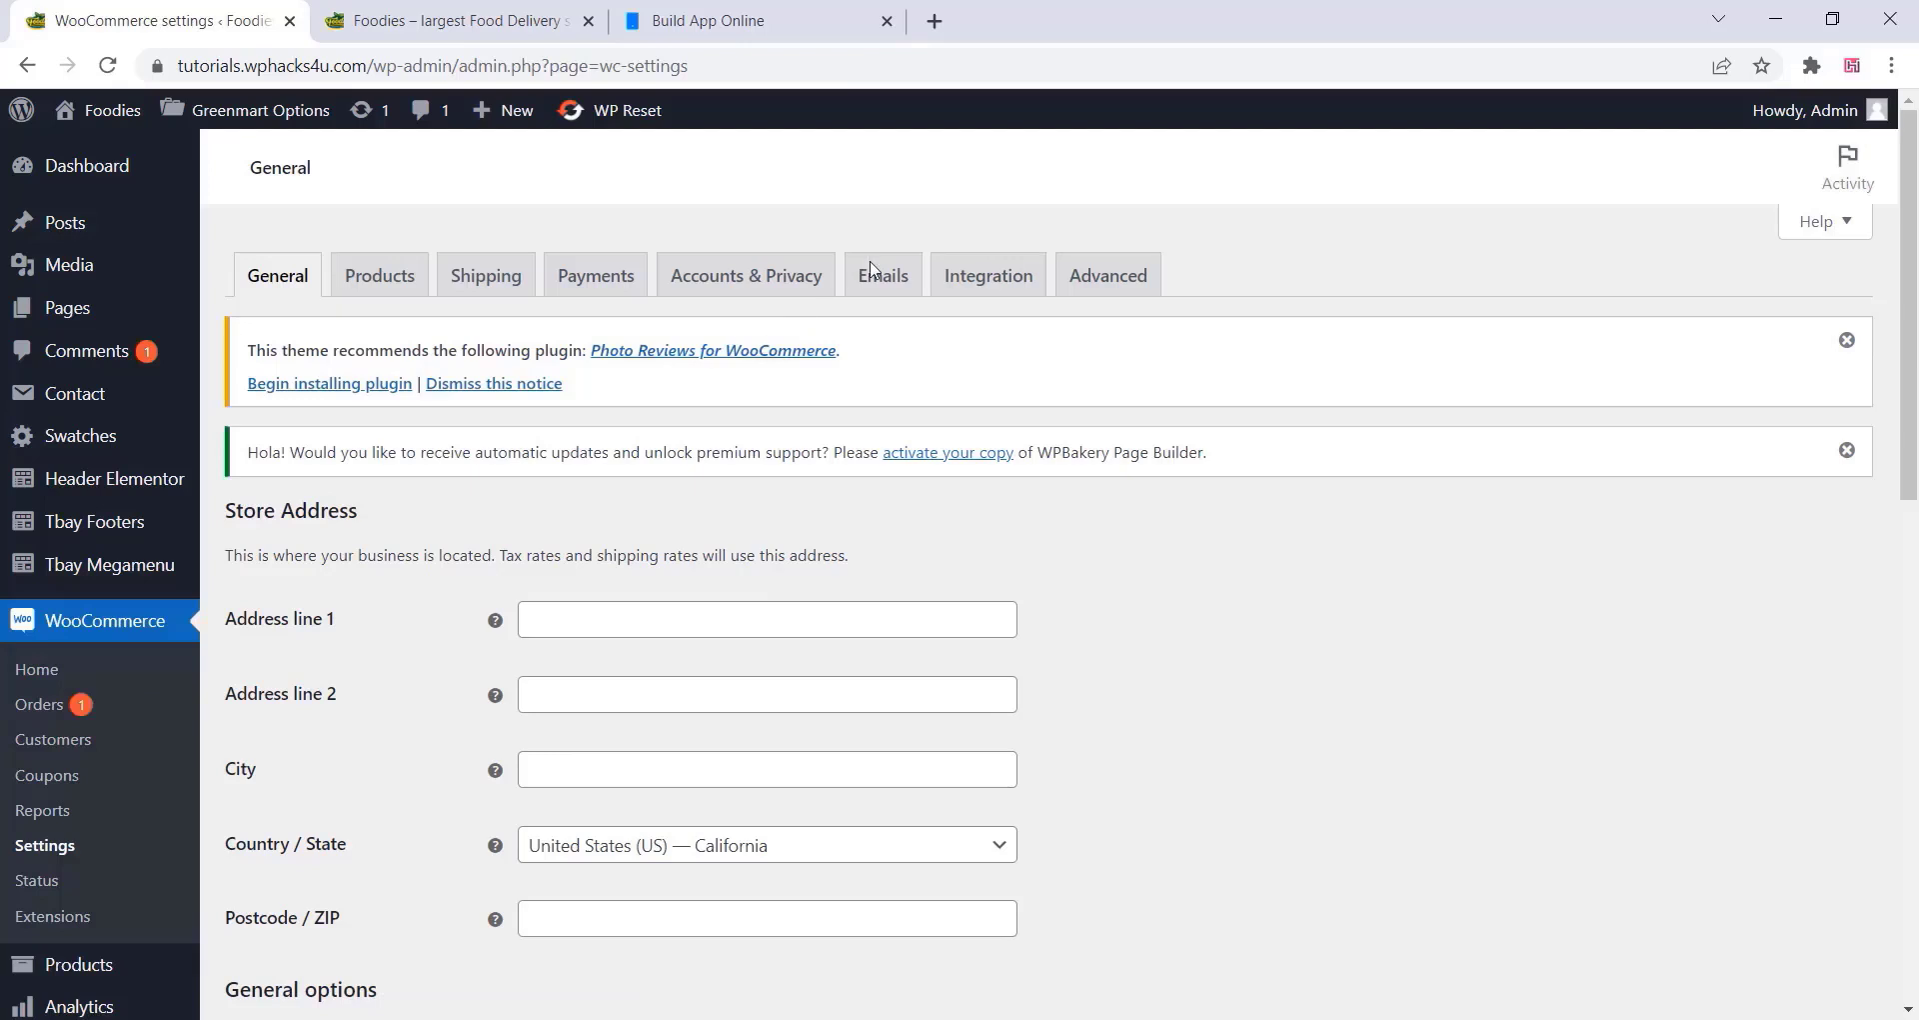
left_click(1104, 275)
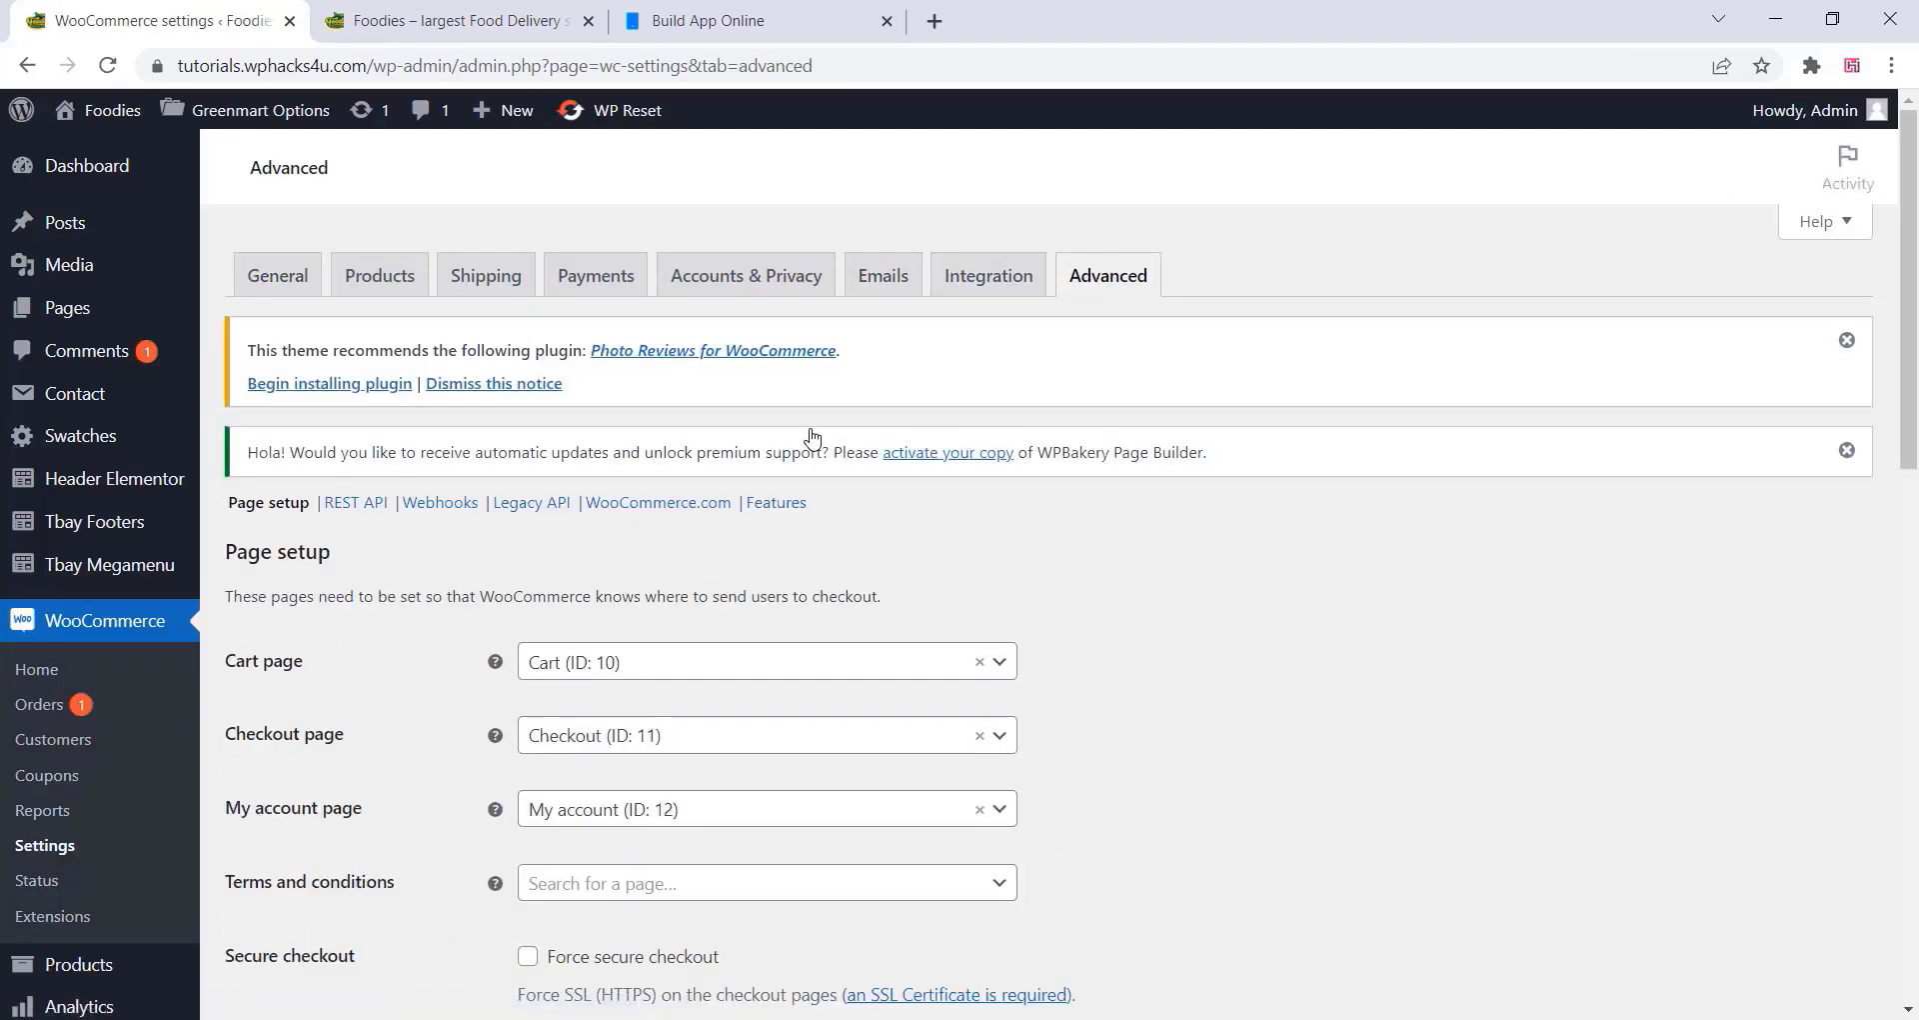
left_click(528, 510)
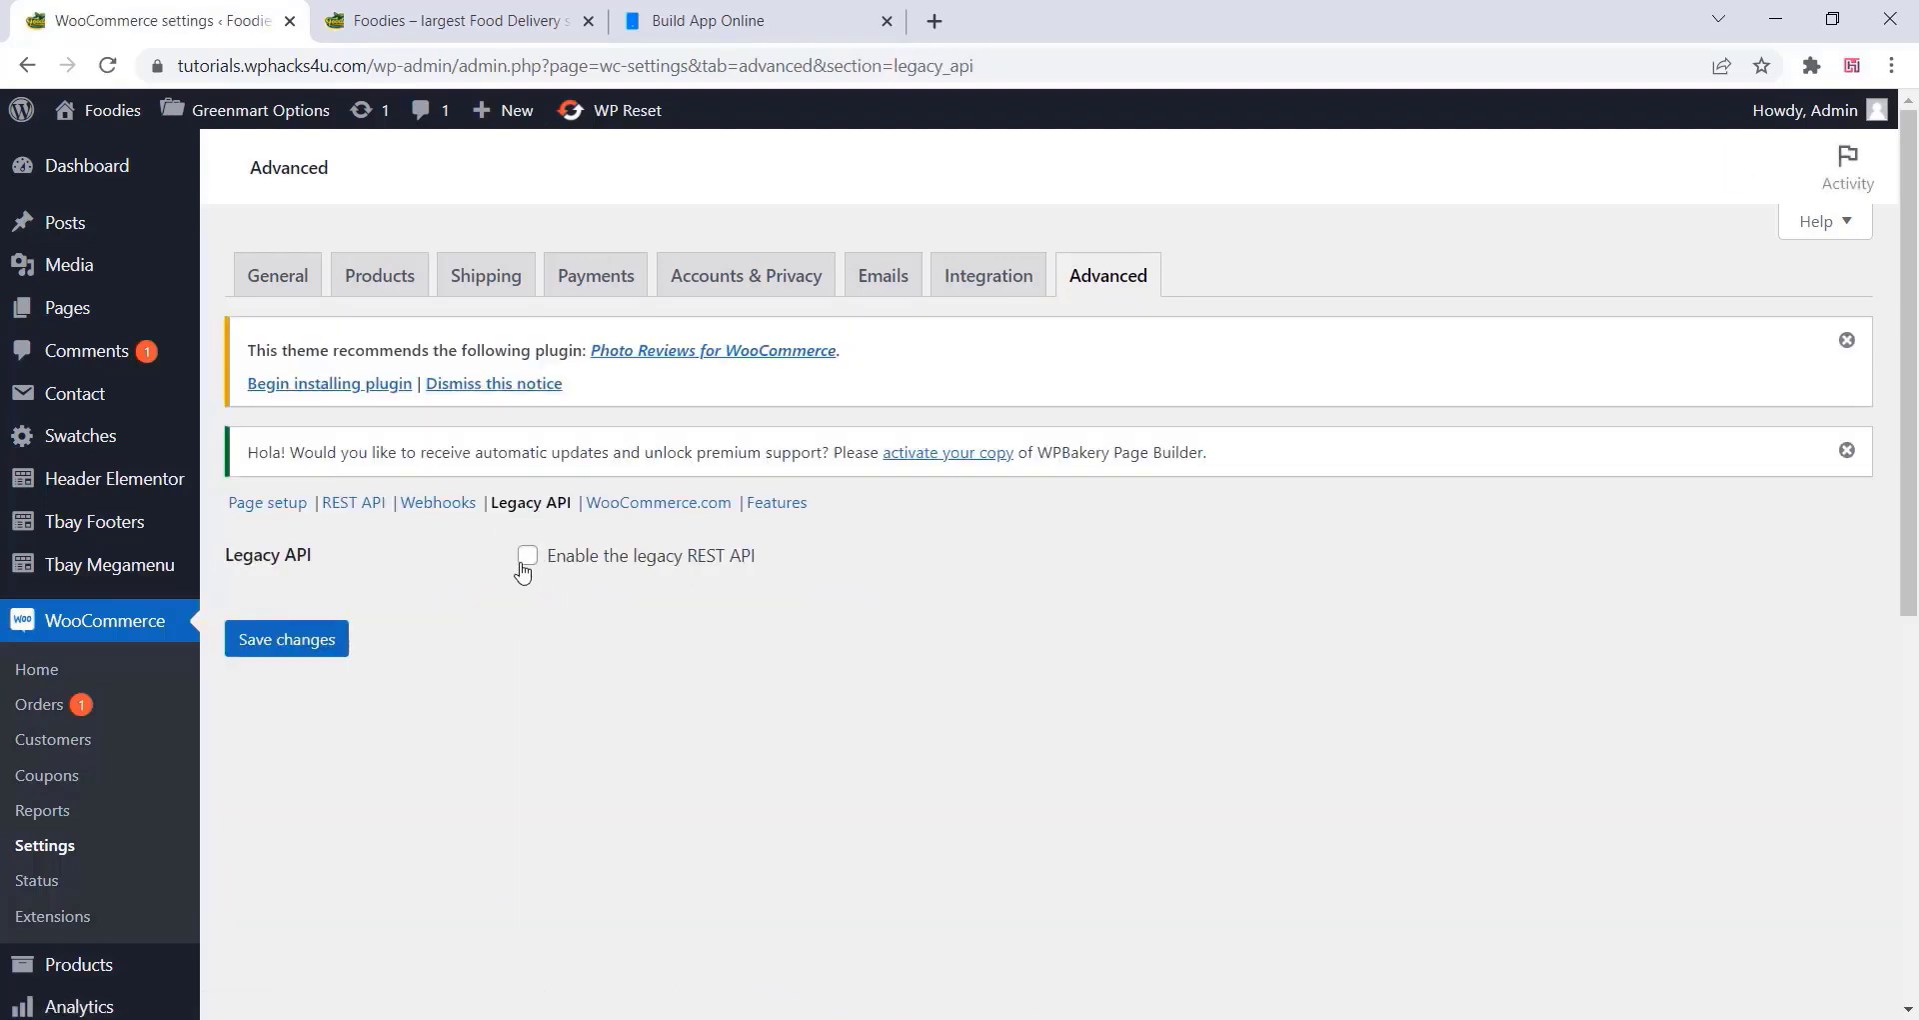
left_click(528, 556)
left_click(287, 641)
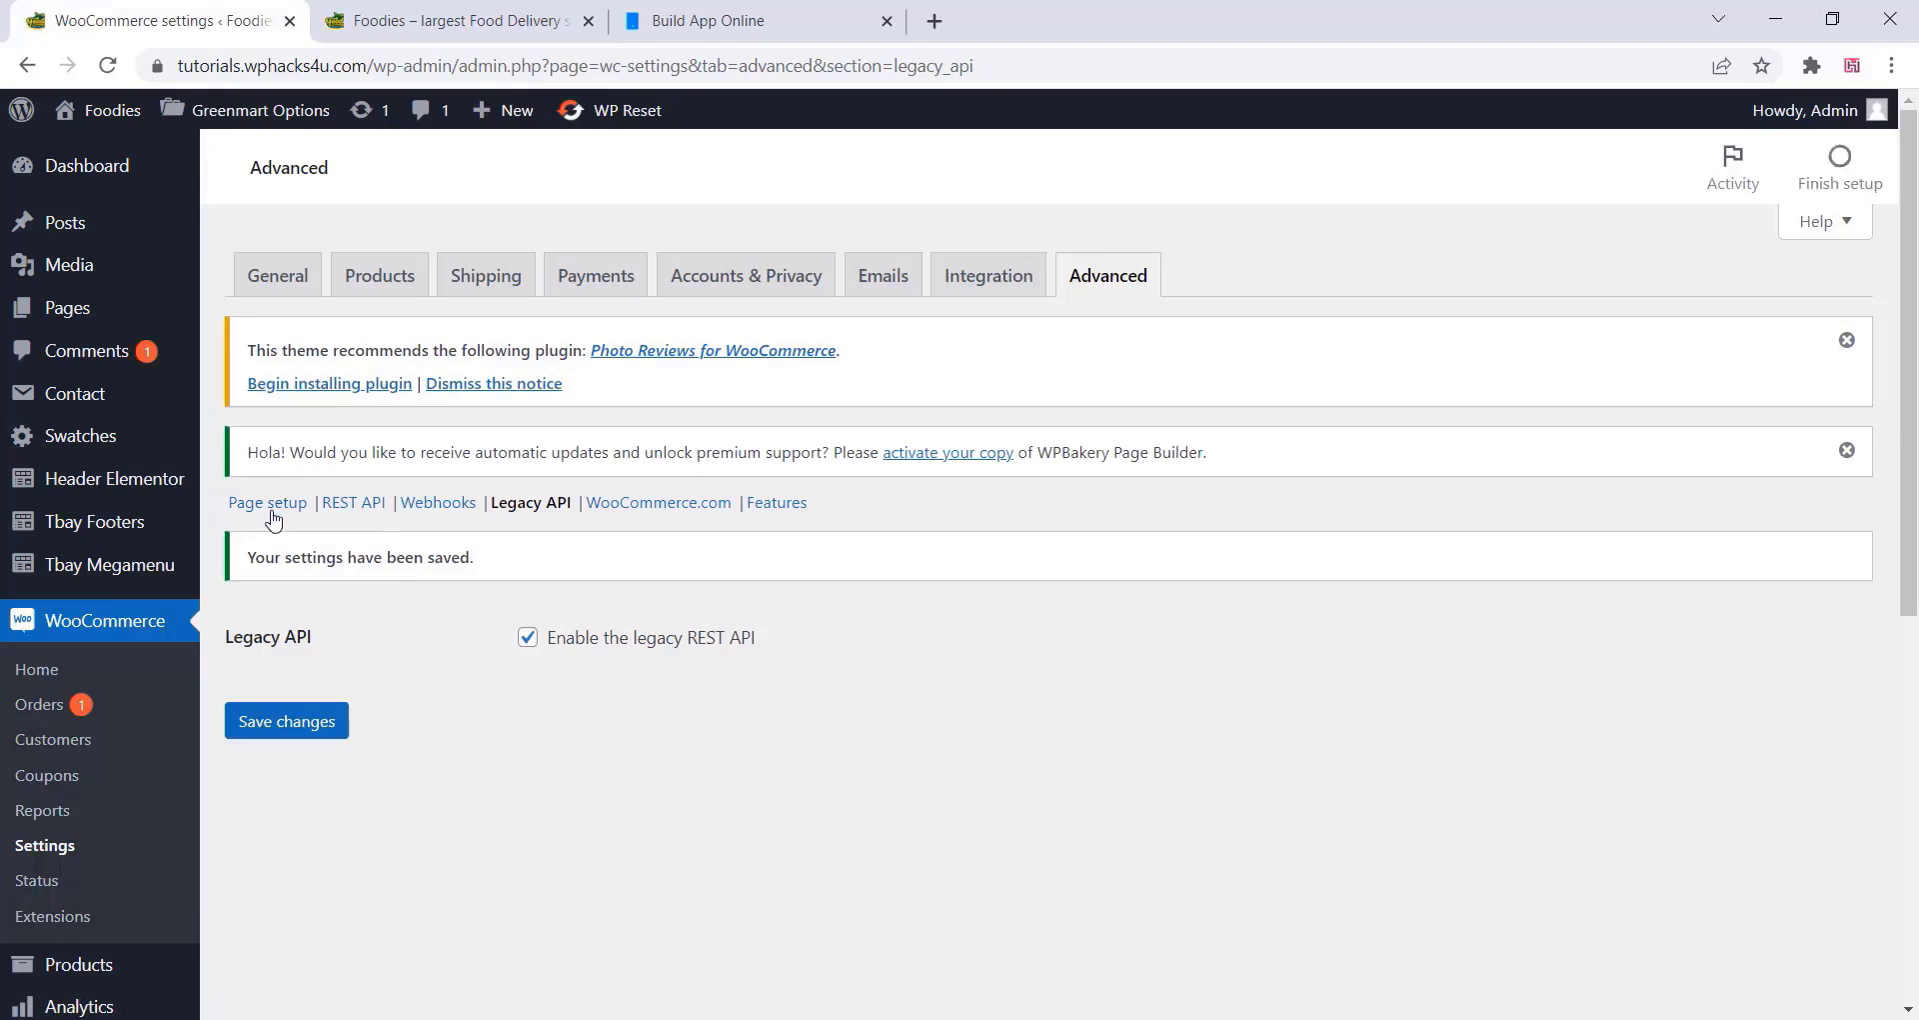
Generate a WooCommerce REST API key with the description foodies and Read/Write permissions.
left_click(356, 509)
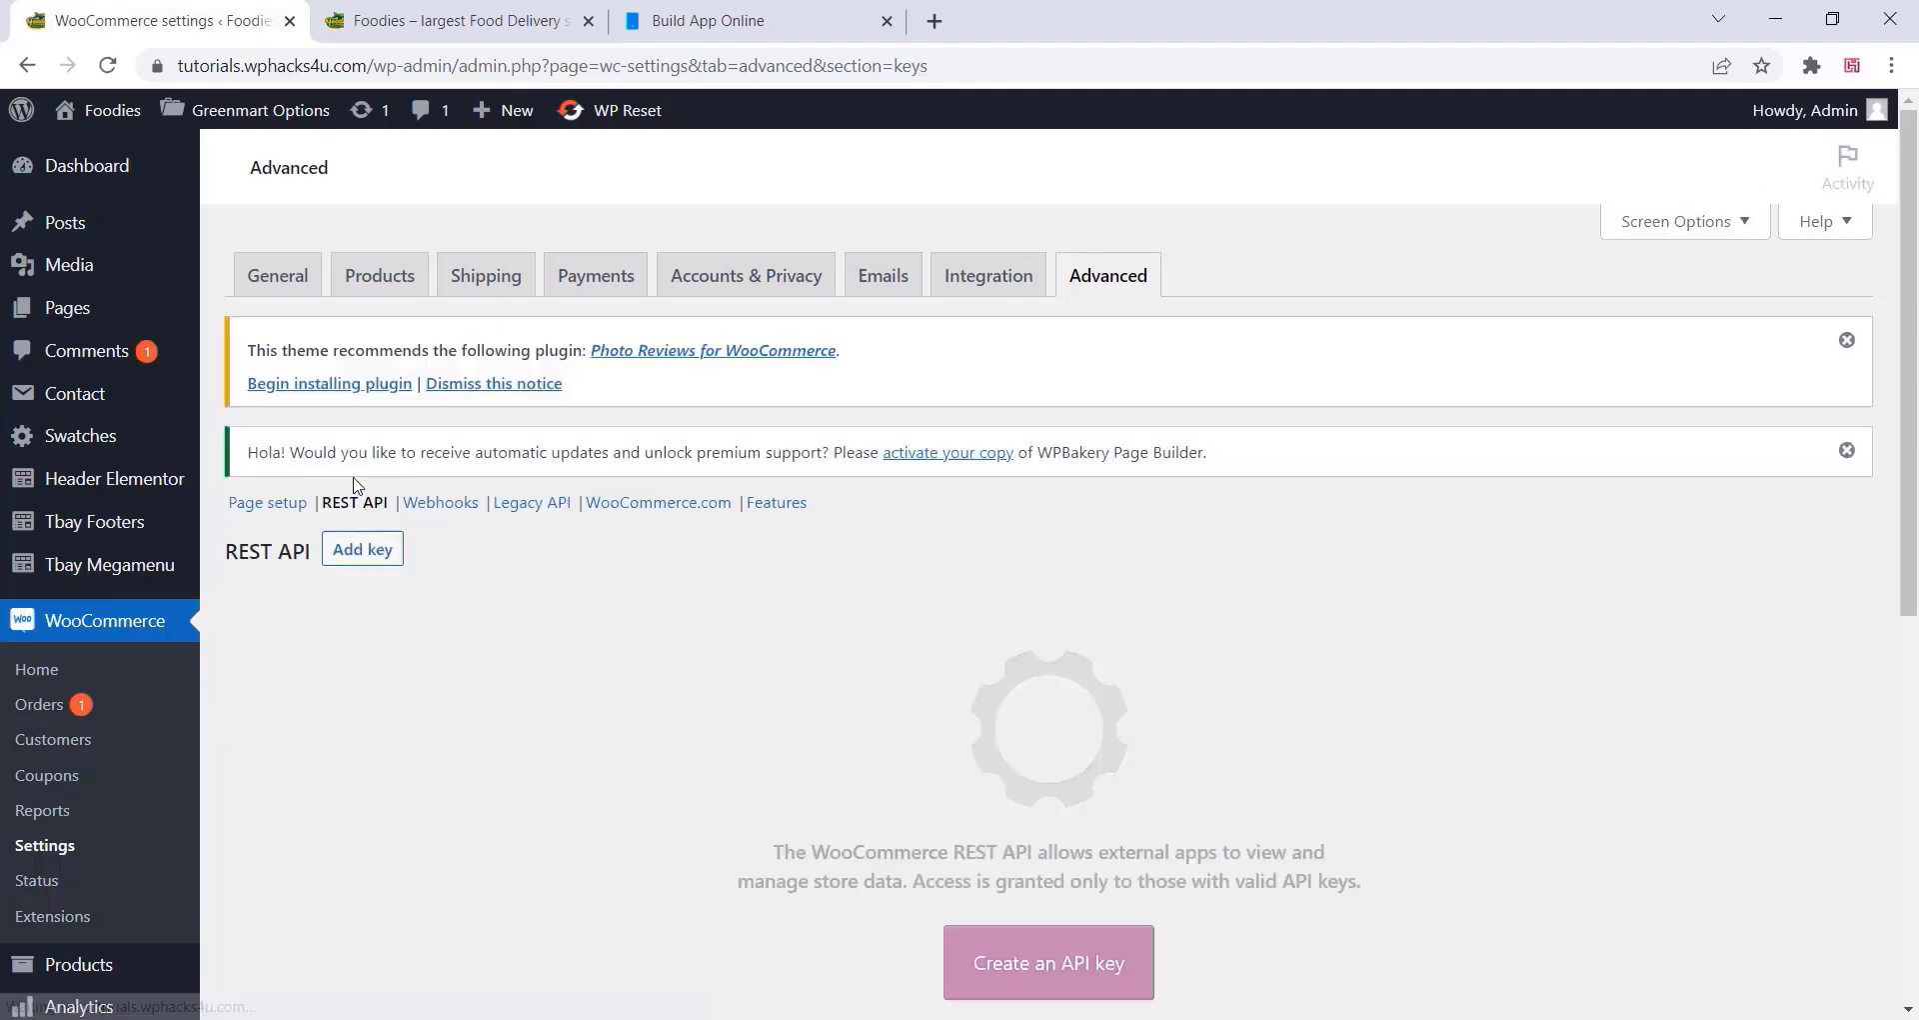
left_click(353, 562)
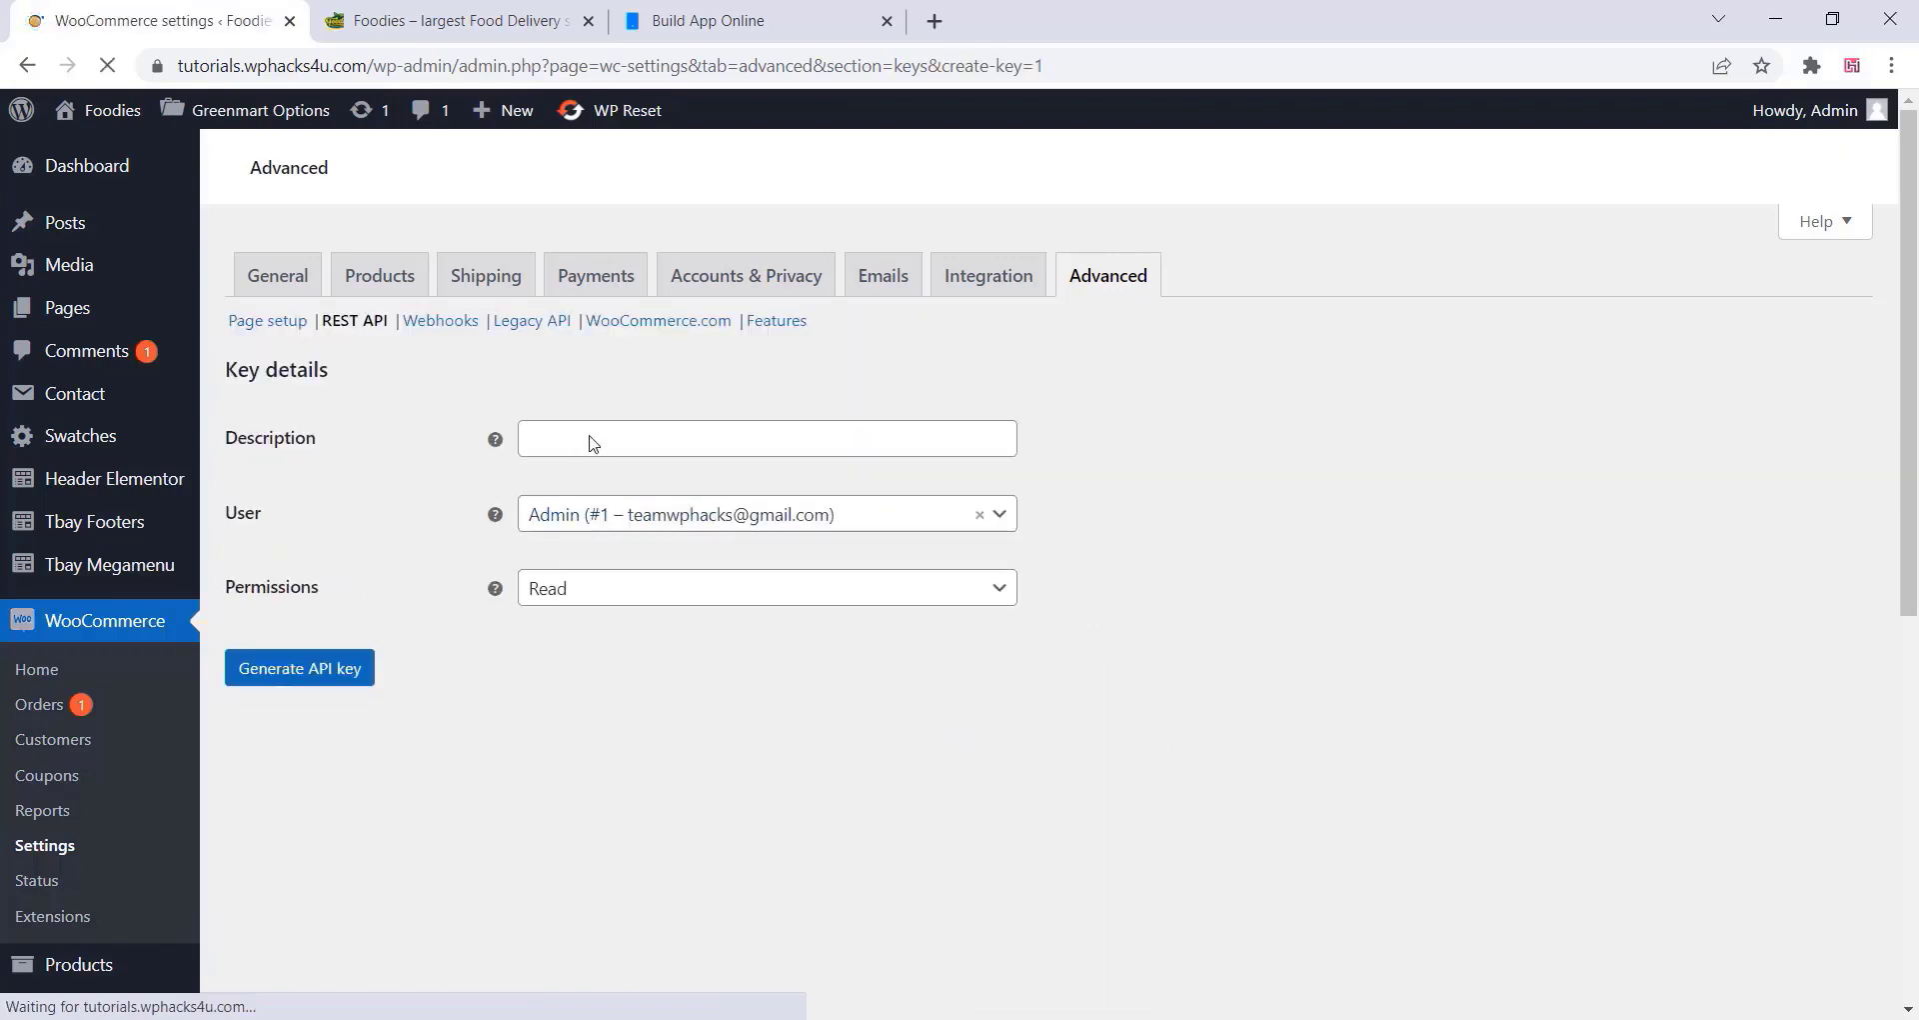
scroll(560, 519, "down", 1)
left_click(575, 513)
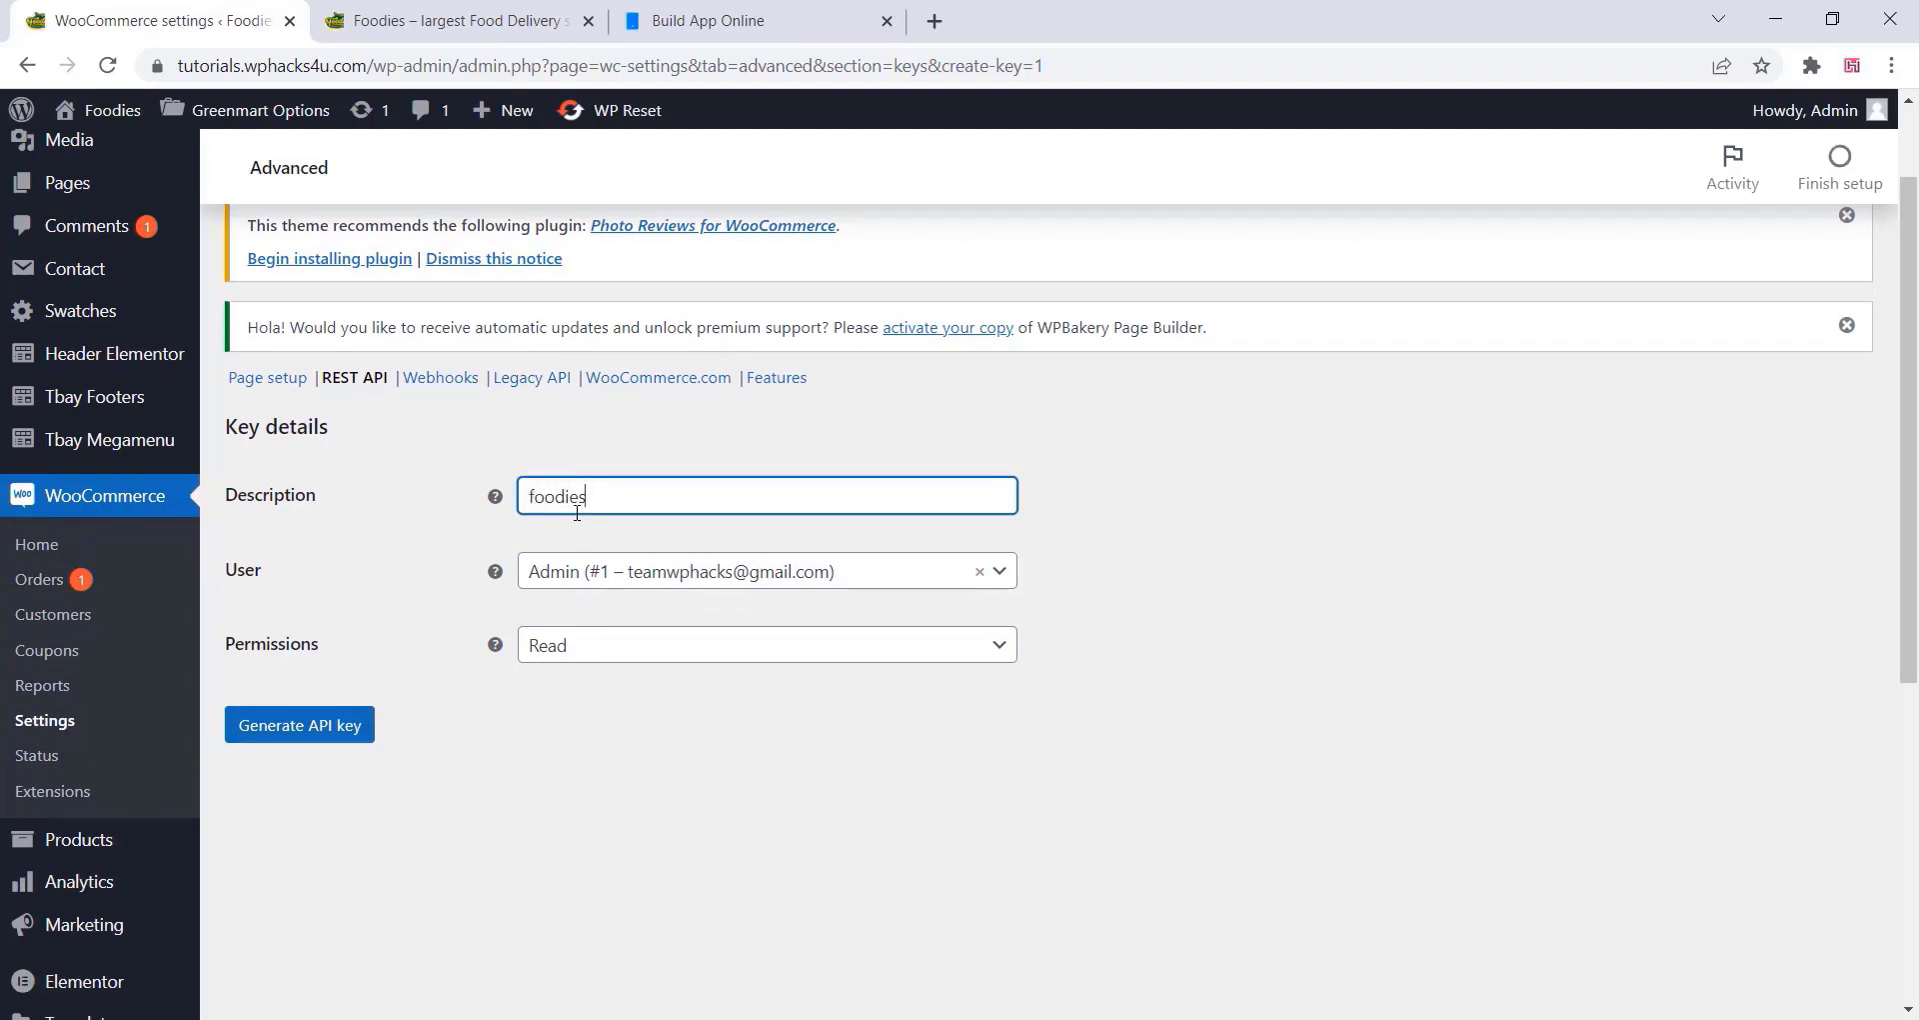
left_click(585, 645)
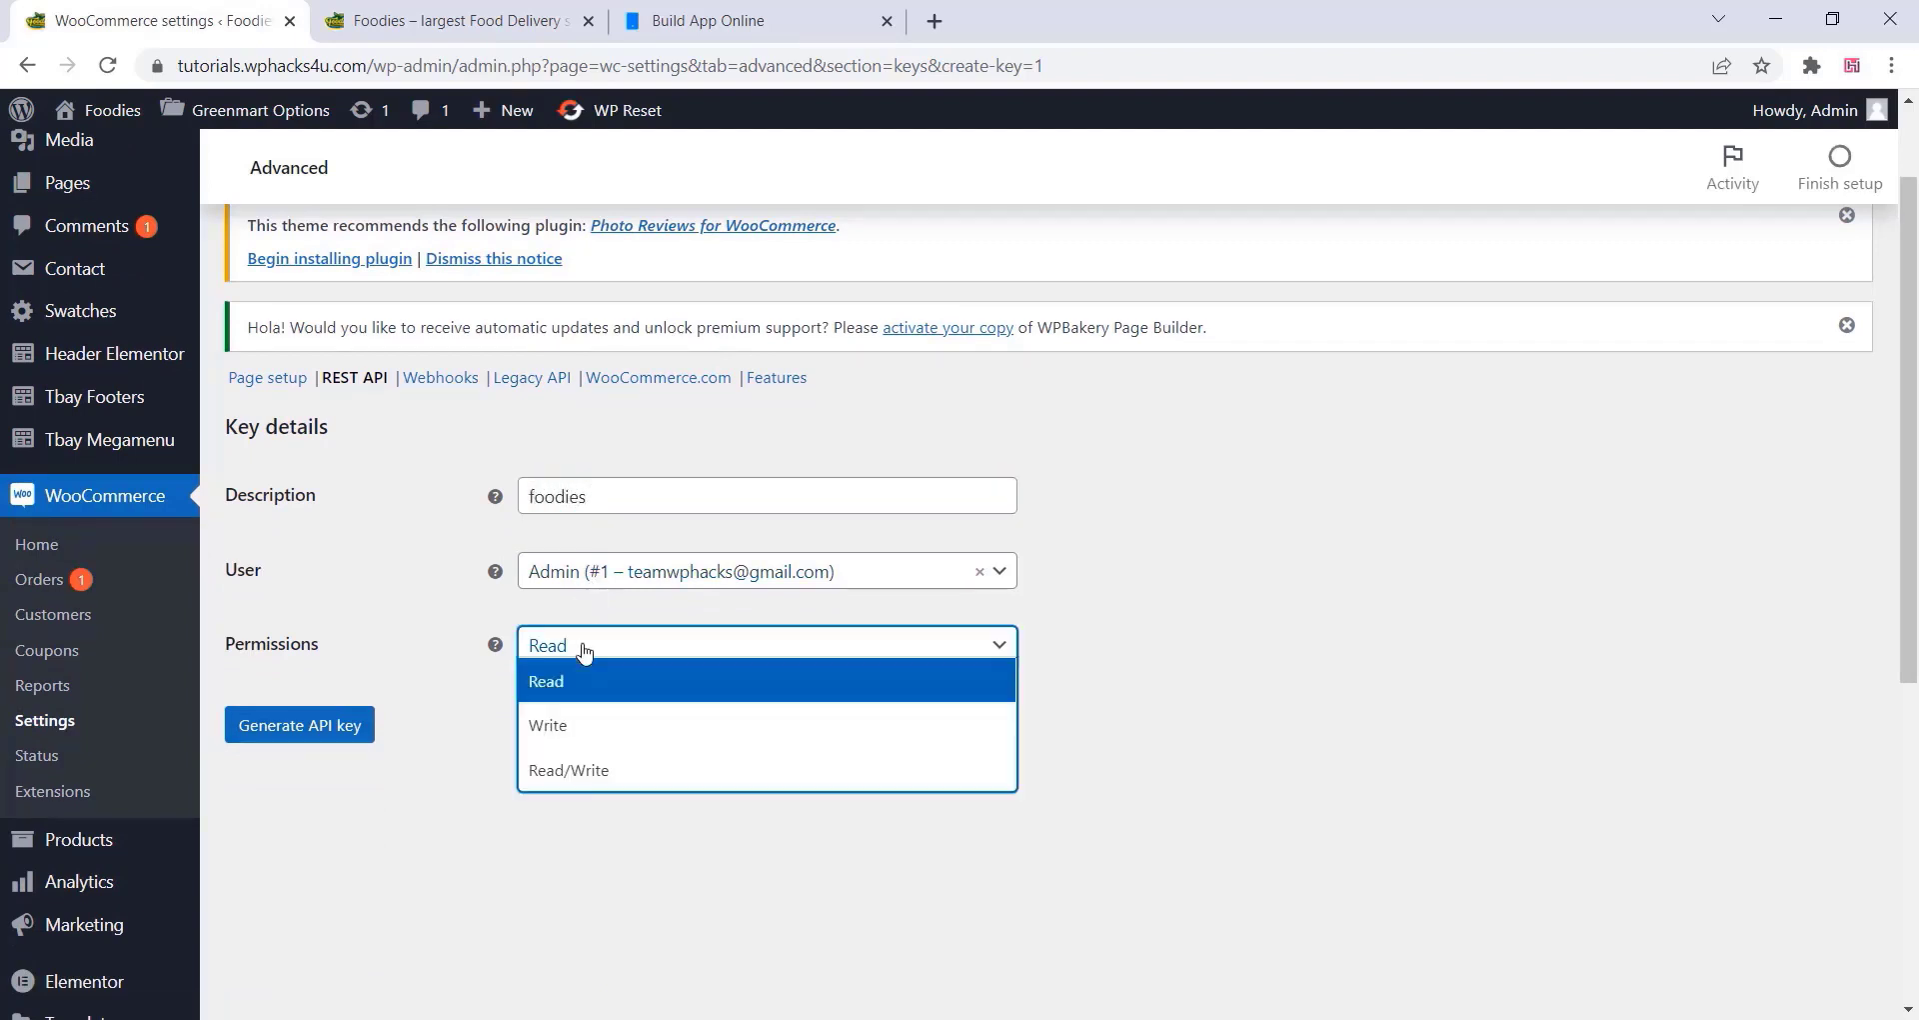
left_click(561, 769)
left_click(321, 728)
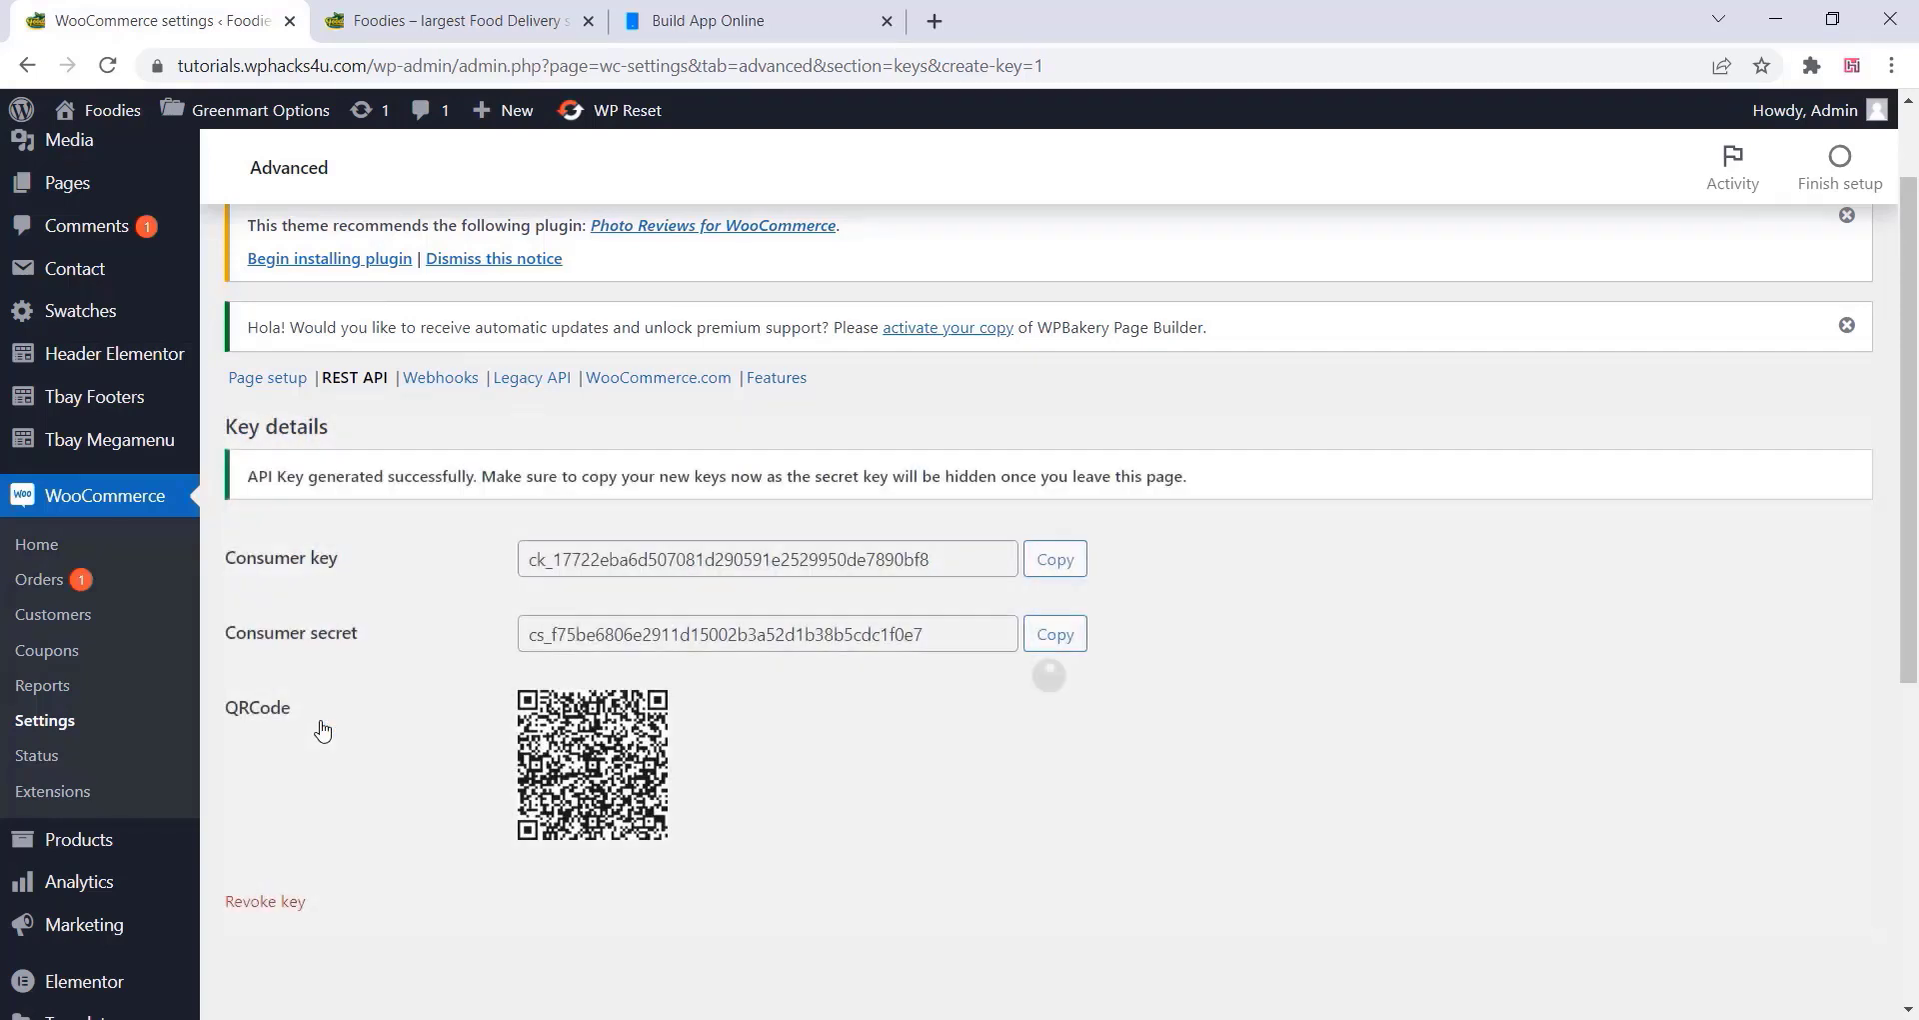
Copy the generated consumer key and paste it into the Consumer Key field of the Build App Online form.
scroll(385, 468, "down", 1)
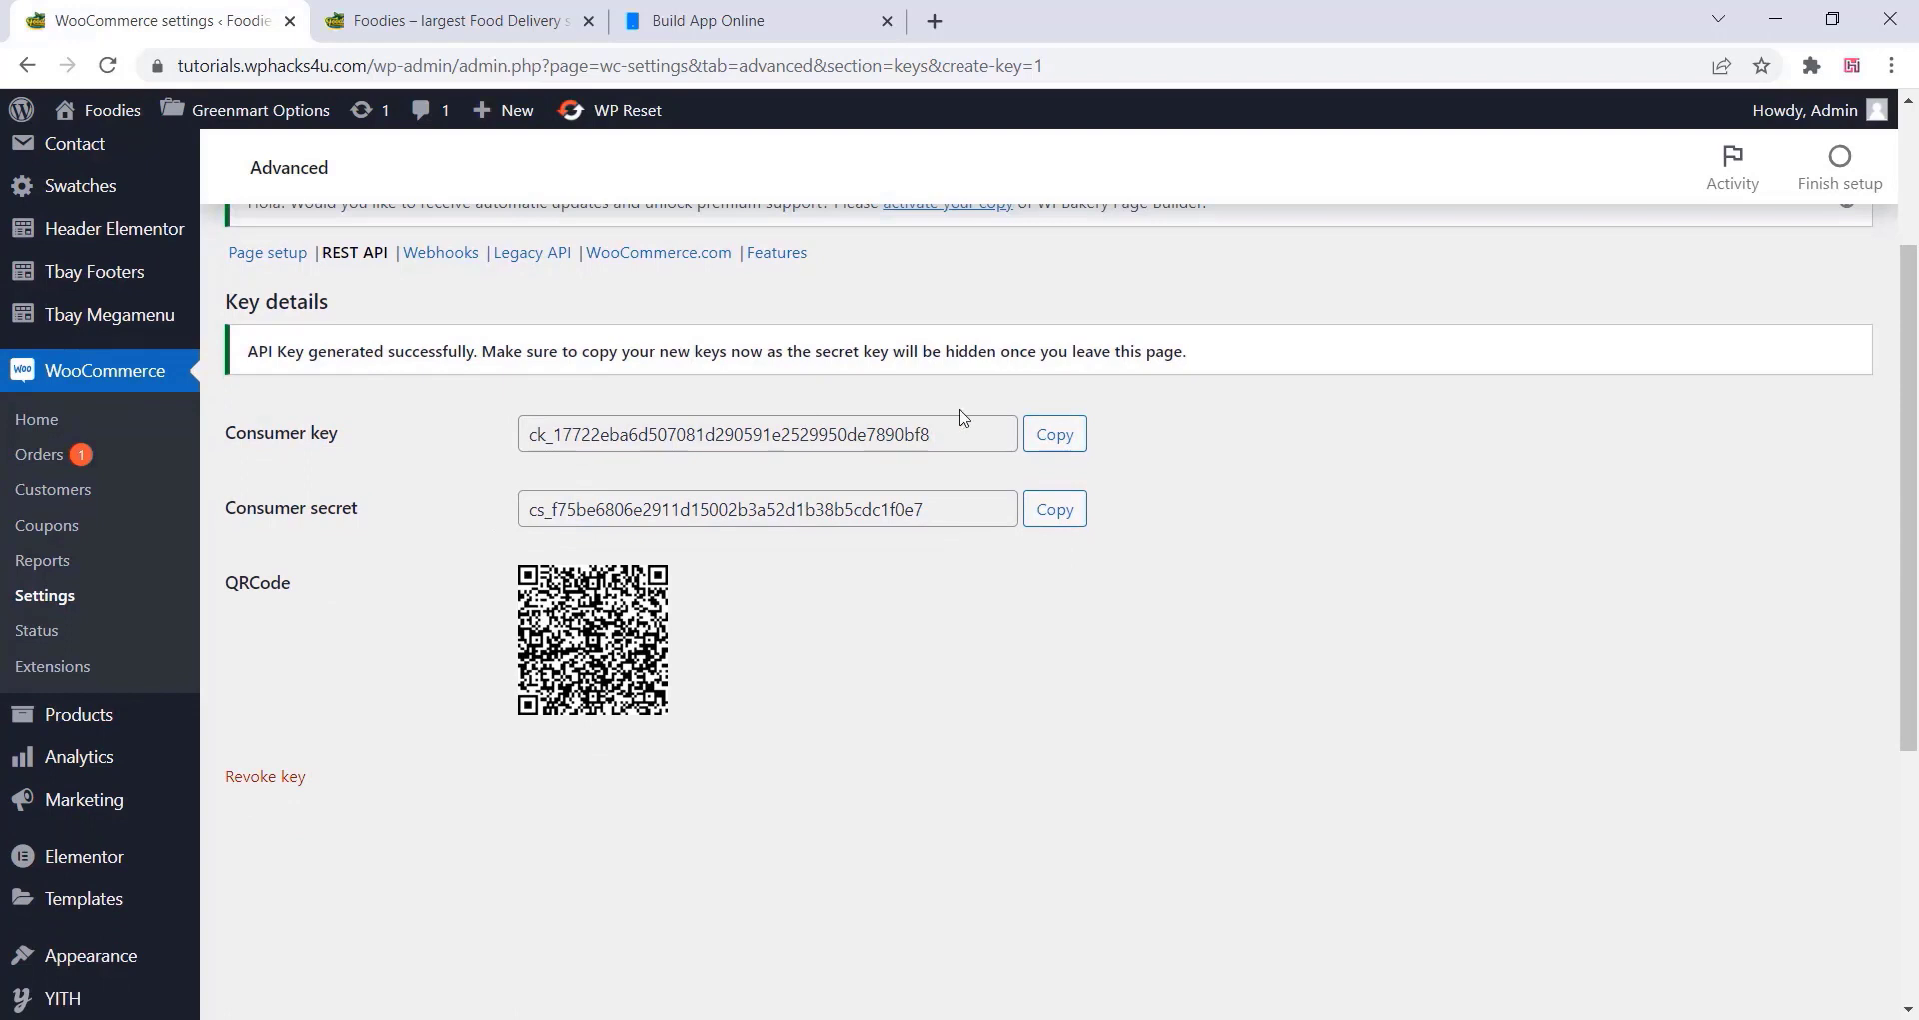
left_click(1065, 443)
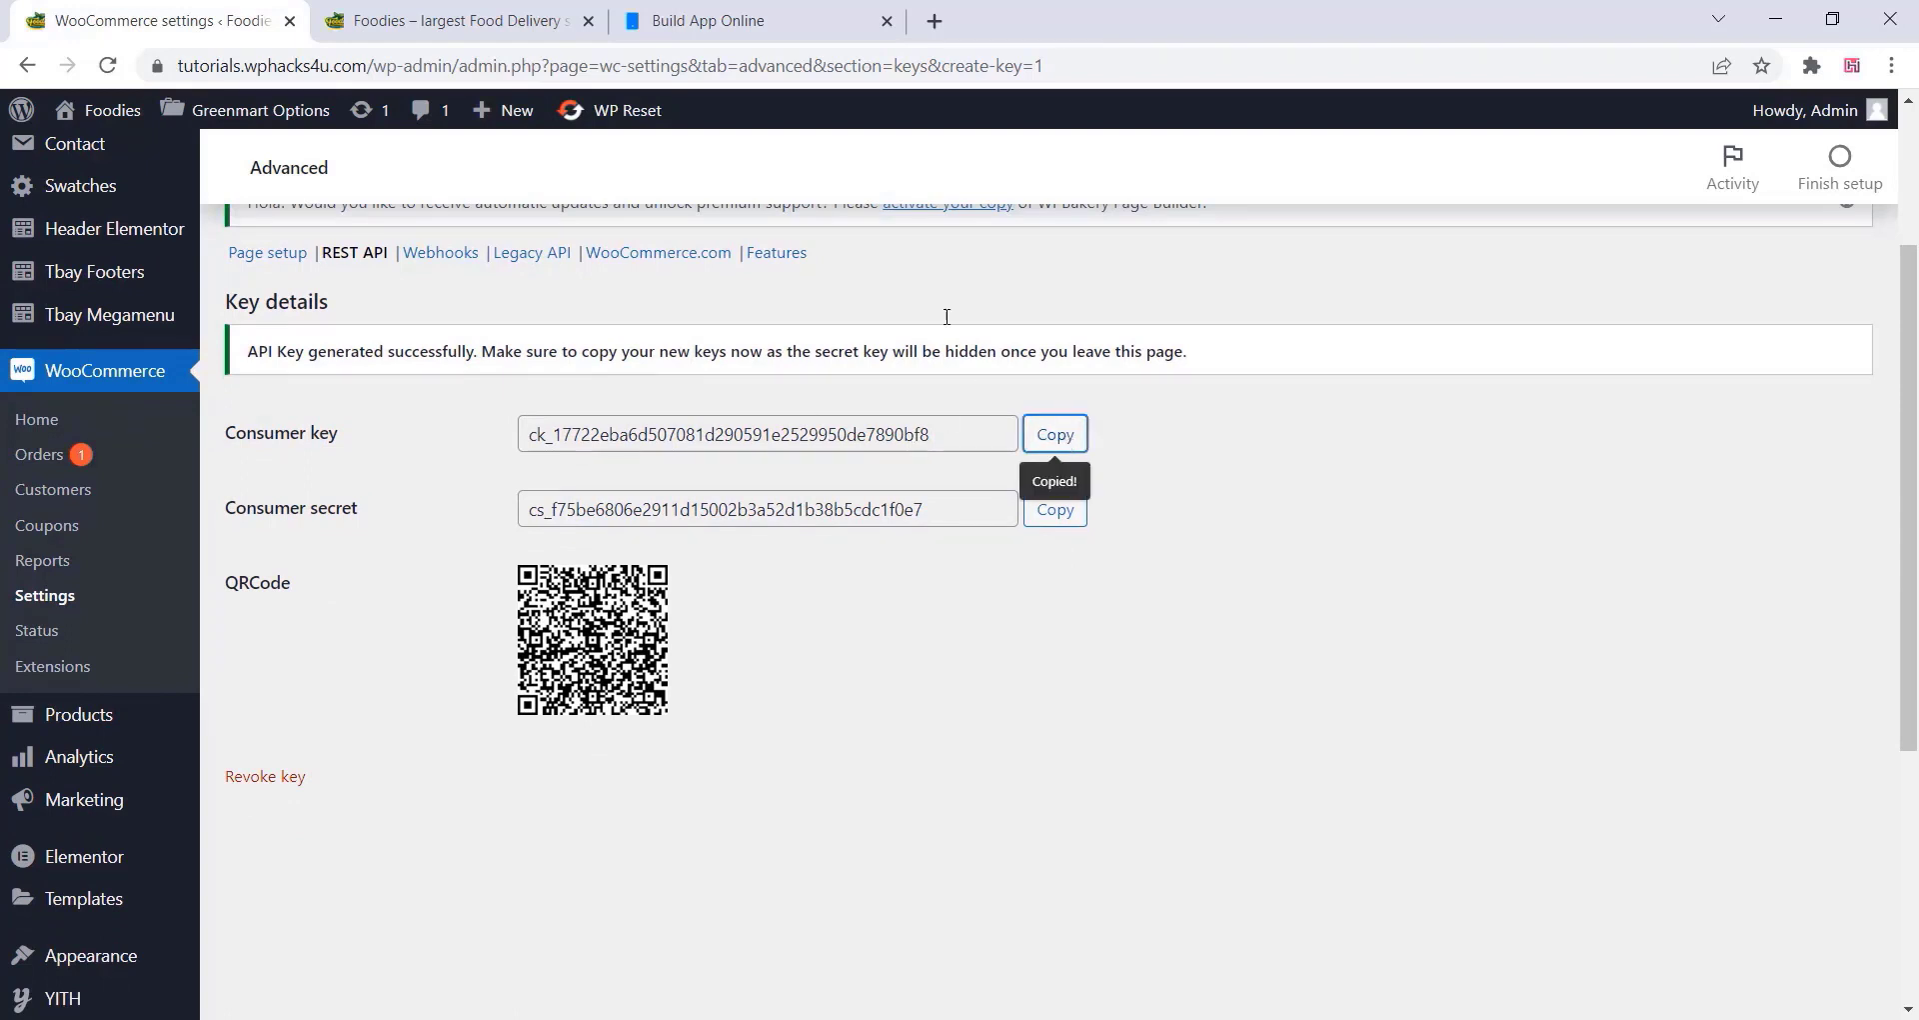
left_click(716, 10)
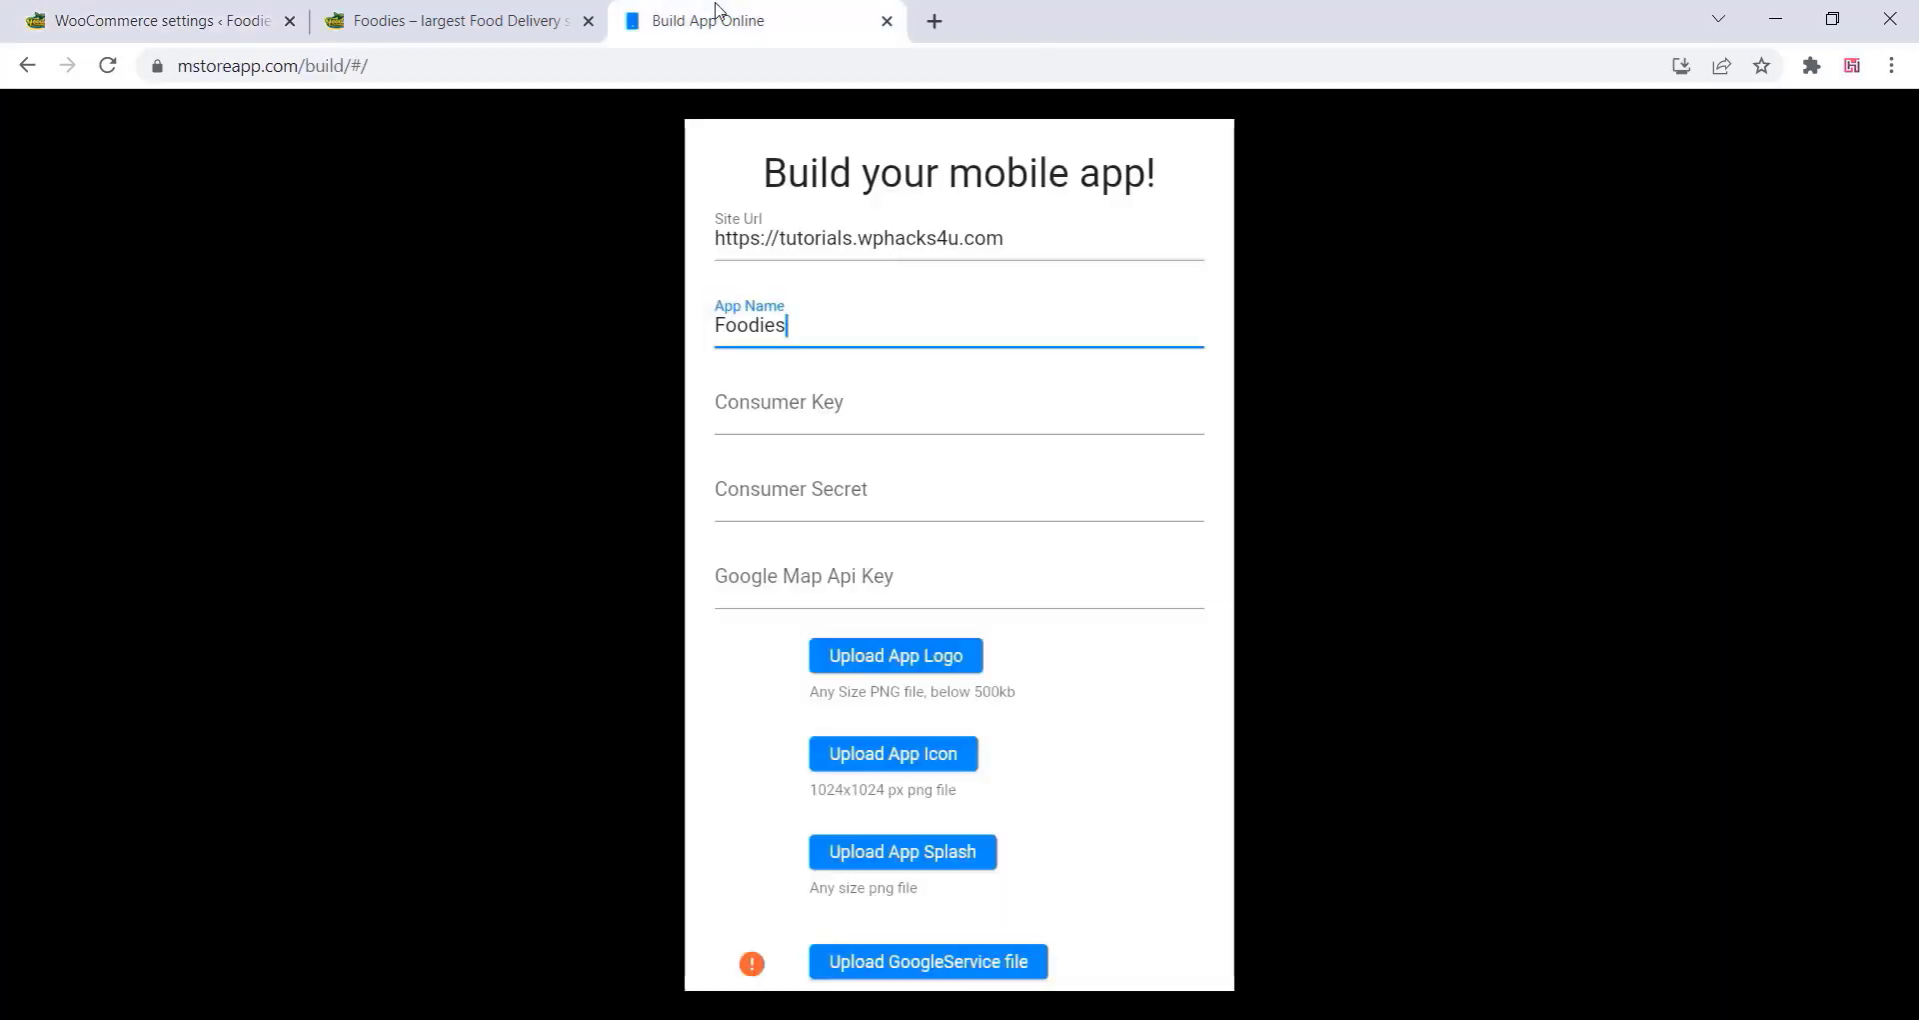
right_click(755, 414)
left_click(812, 607)
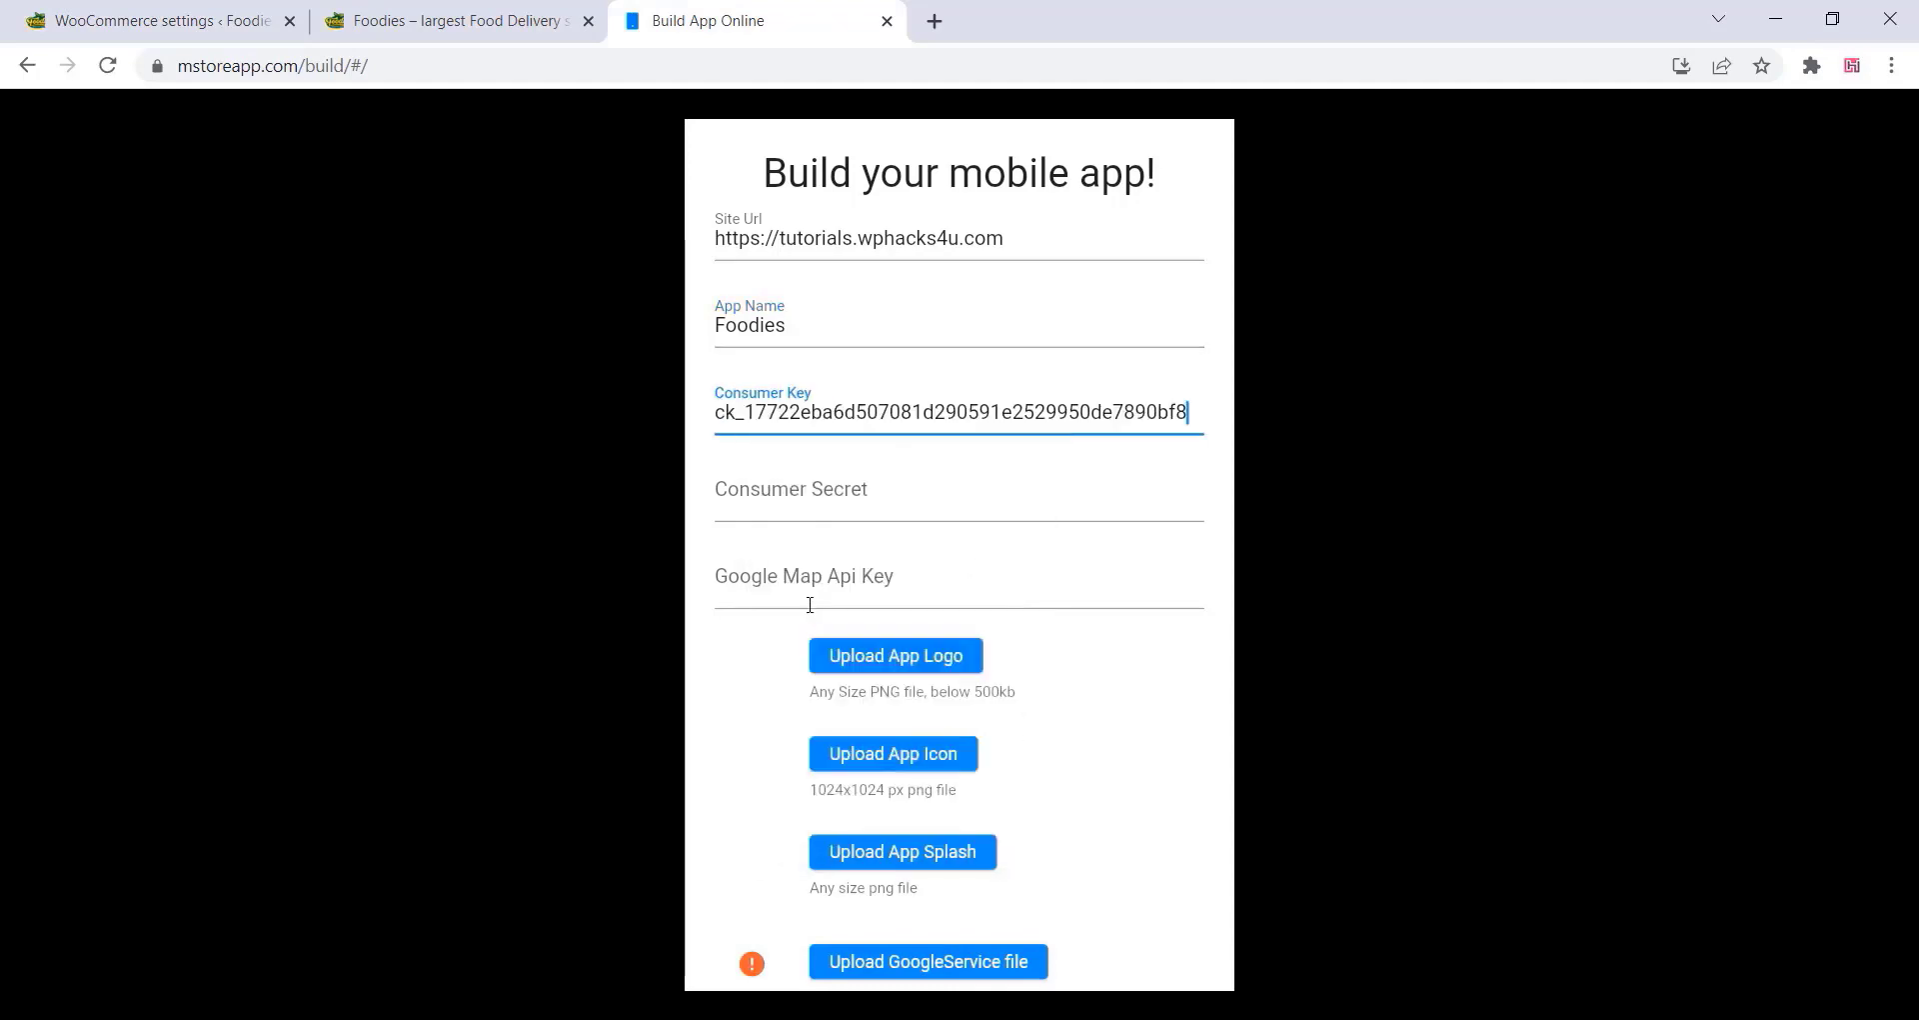
Copy the generated consumer secret from WooCommerce and paste it into the app builder's Consumer Secret field.
left_click(150, 20)
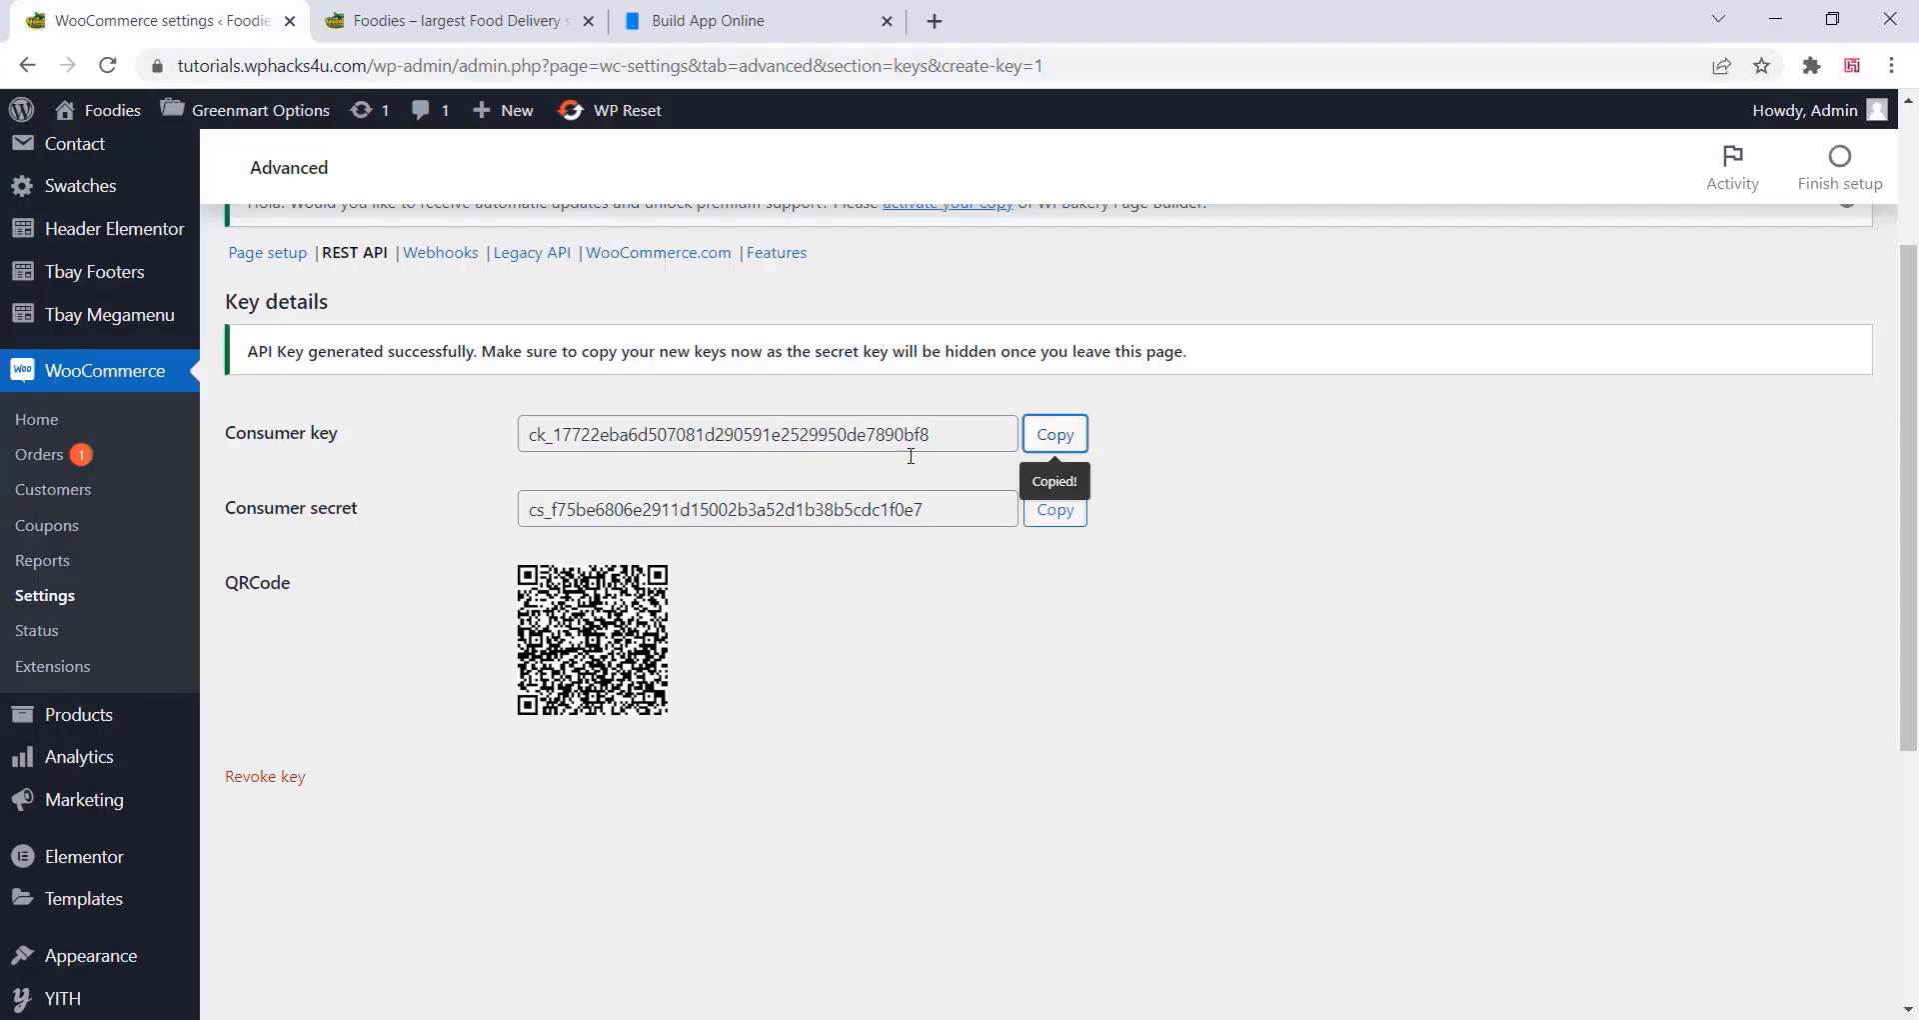
left_click(1045, 512)
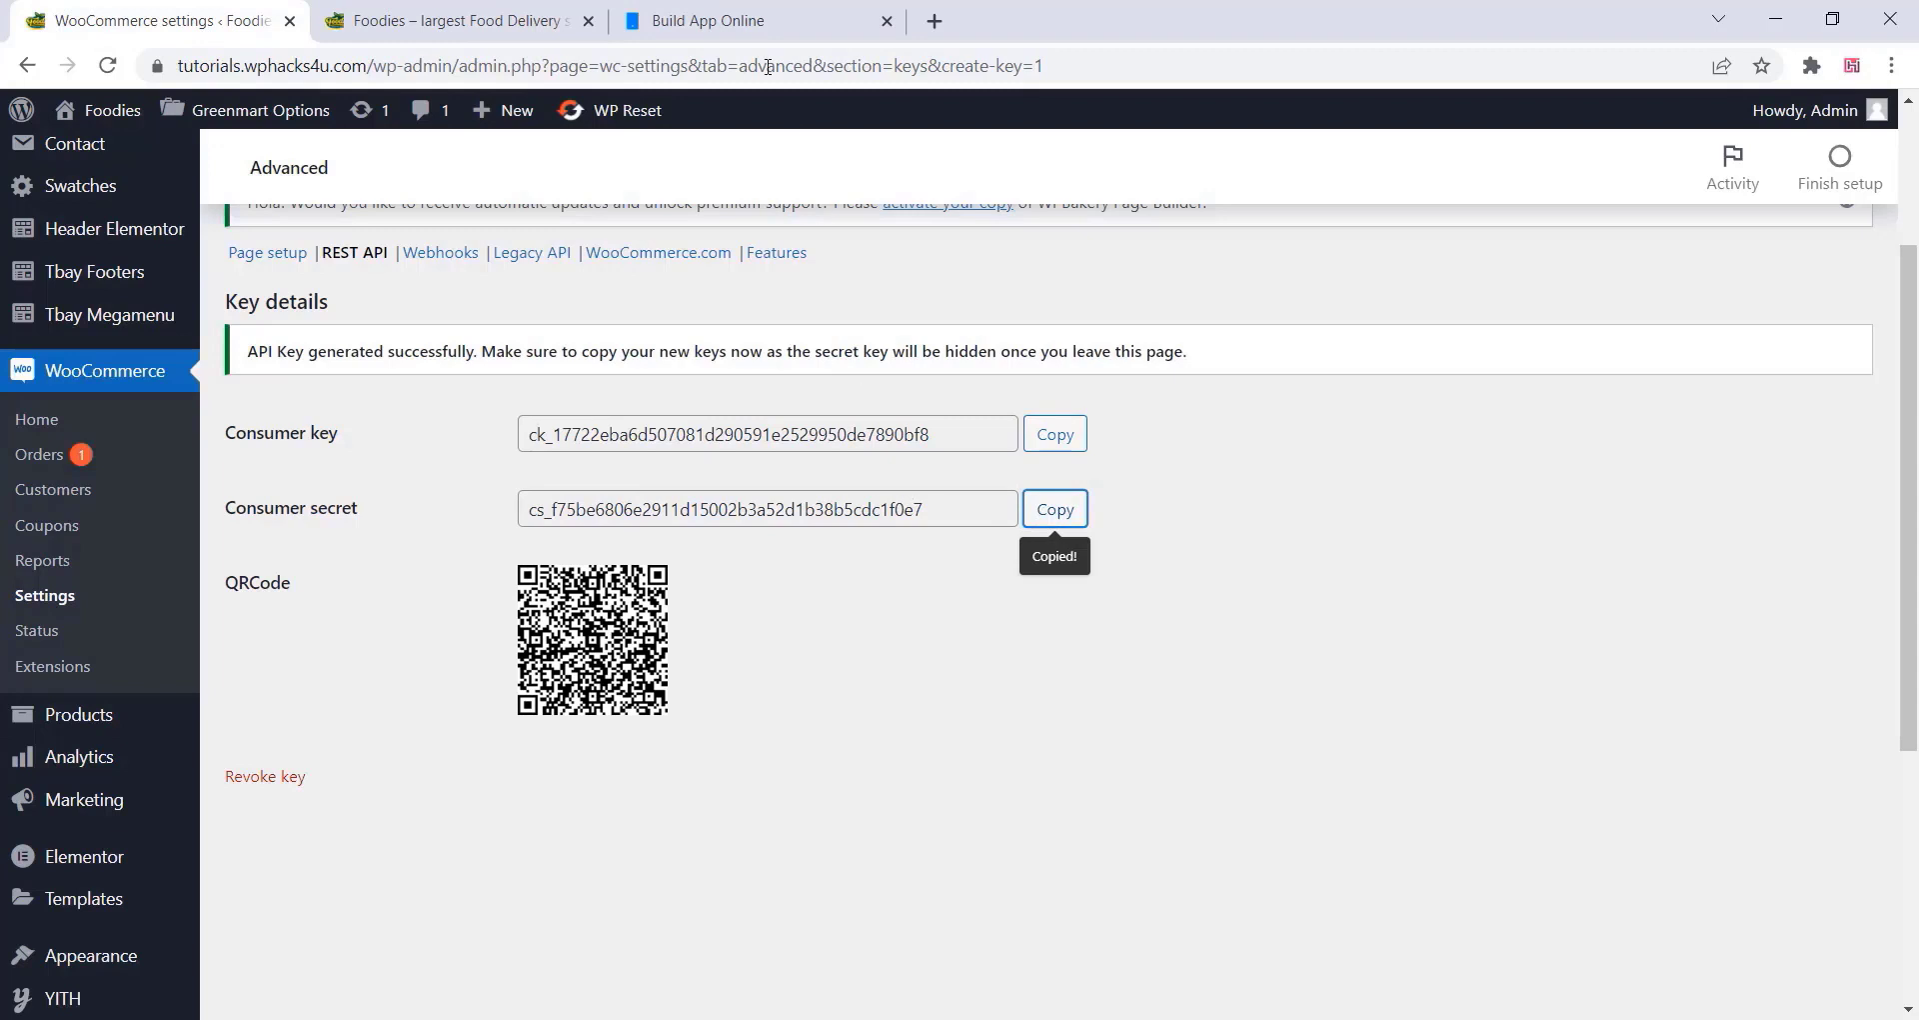
left_click(715, 28)
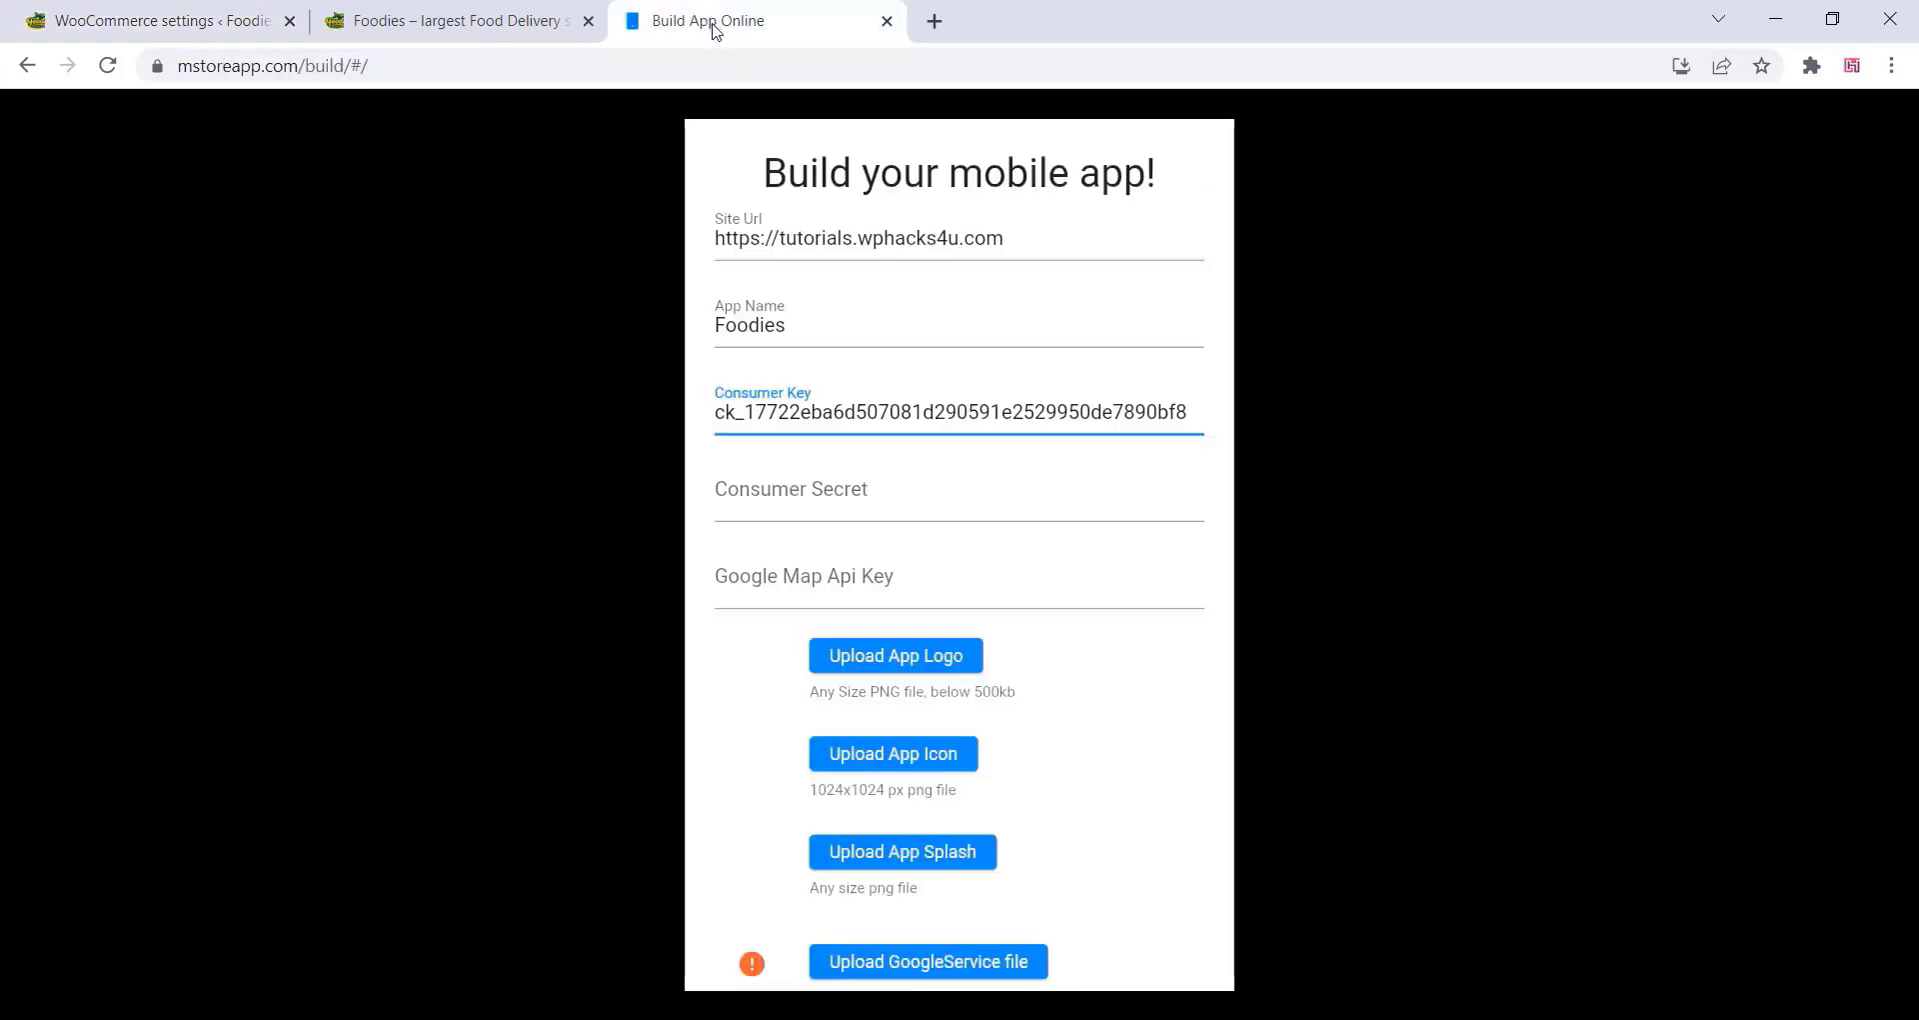
right_click(786, 491)
left_click(875, 688)
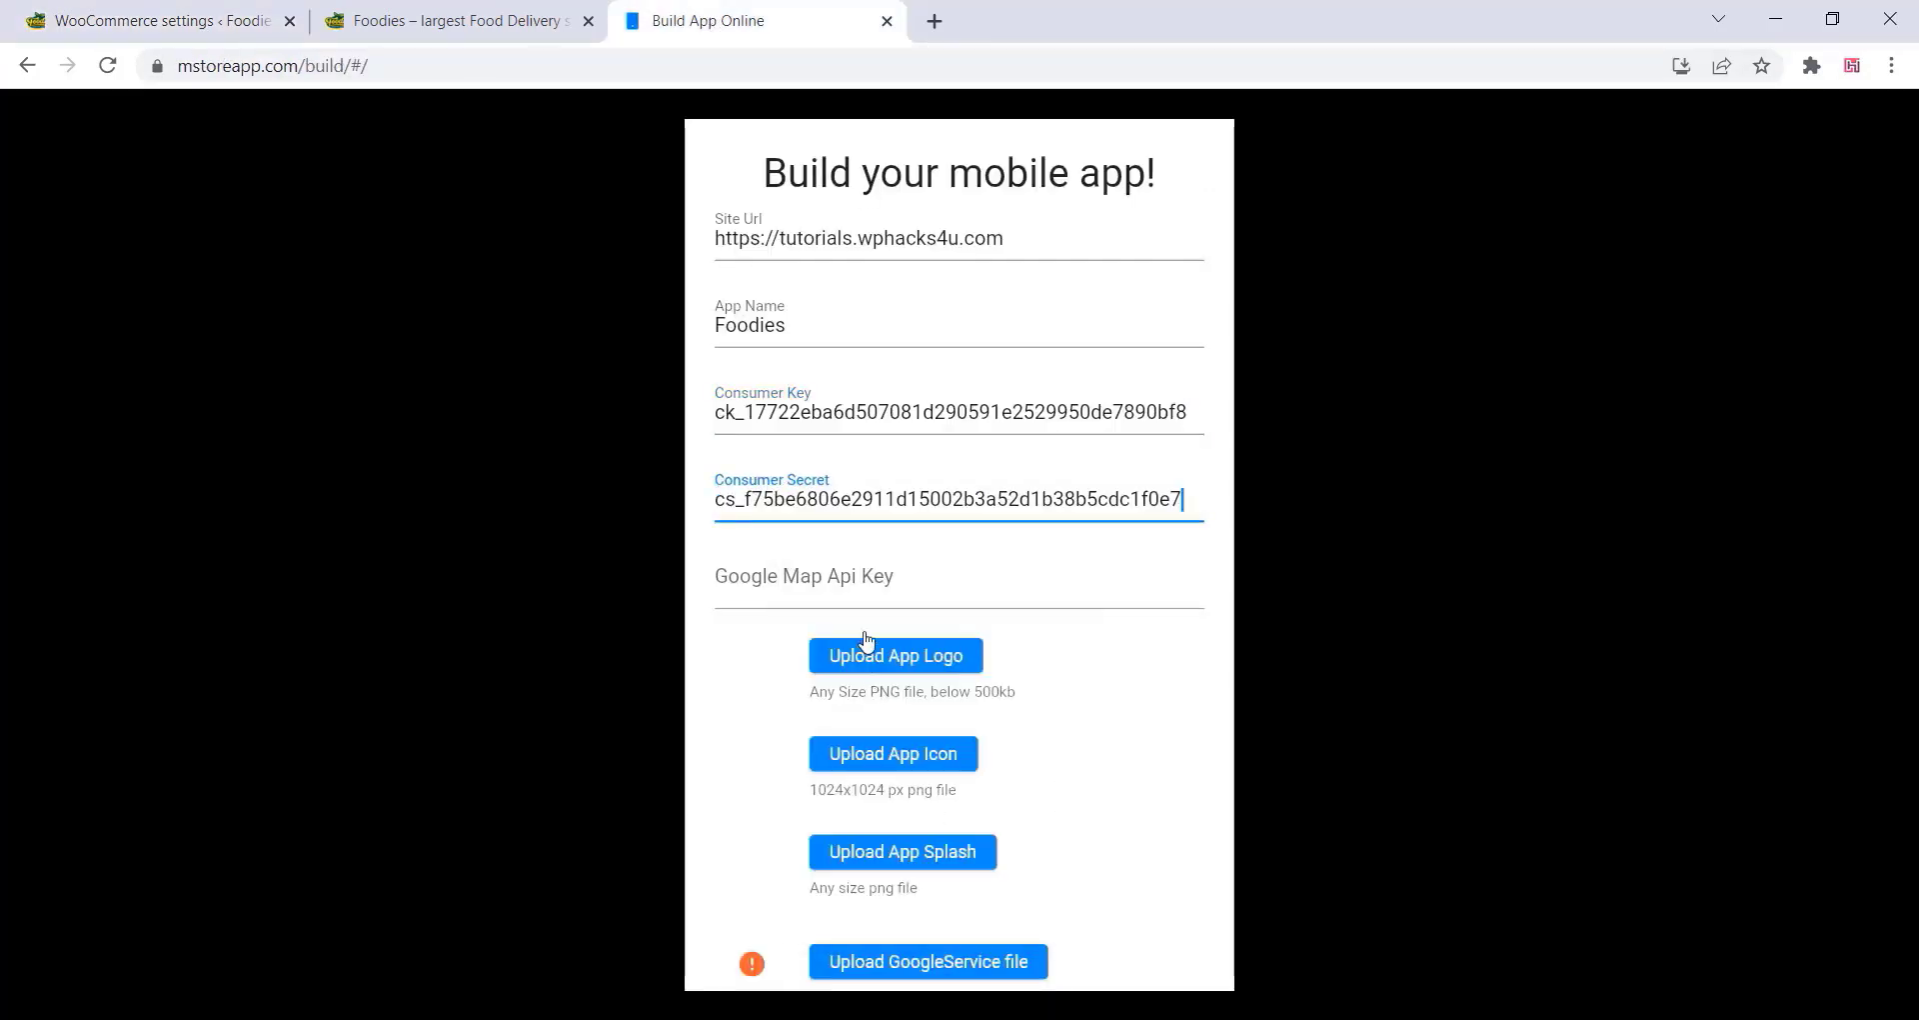
Upload the foodies-typography-logo-premium-vector-template-166371770 image from Downloads as the app logo.
scroll(921, 593, "down", 1)
left_click(915, 530)
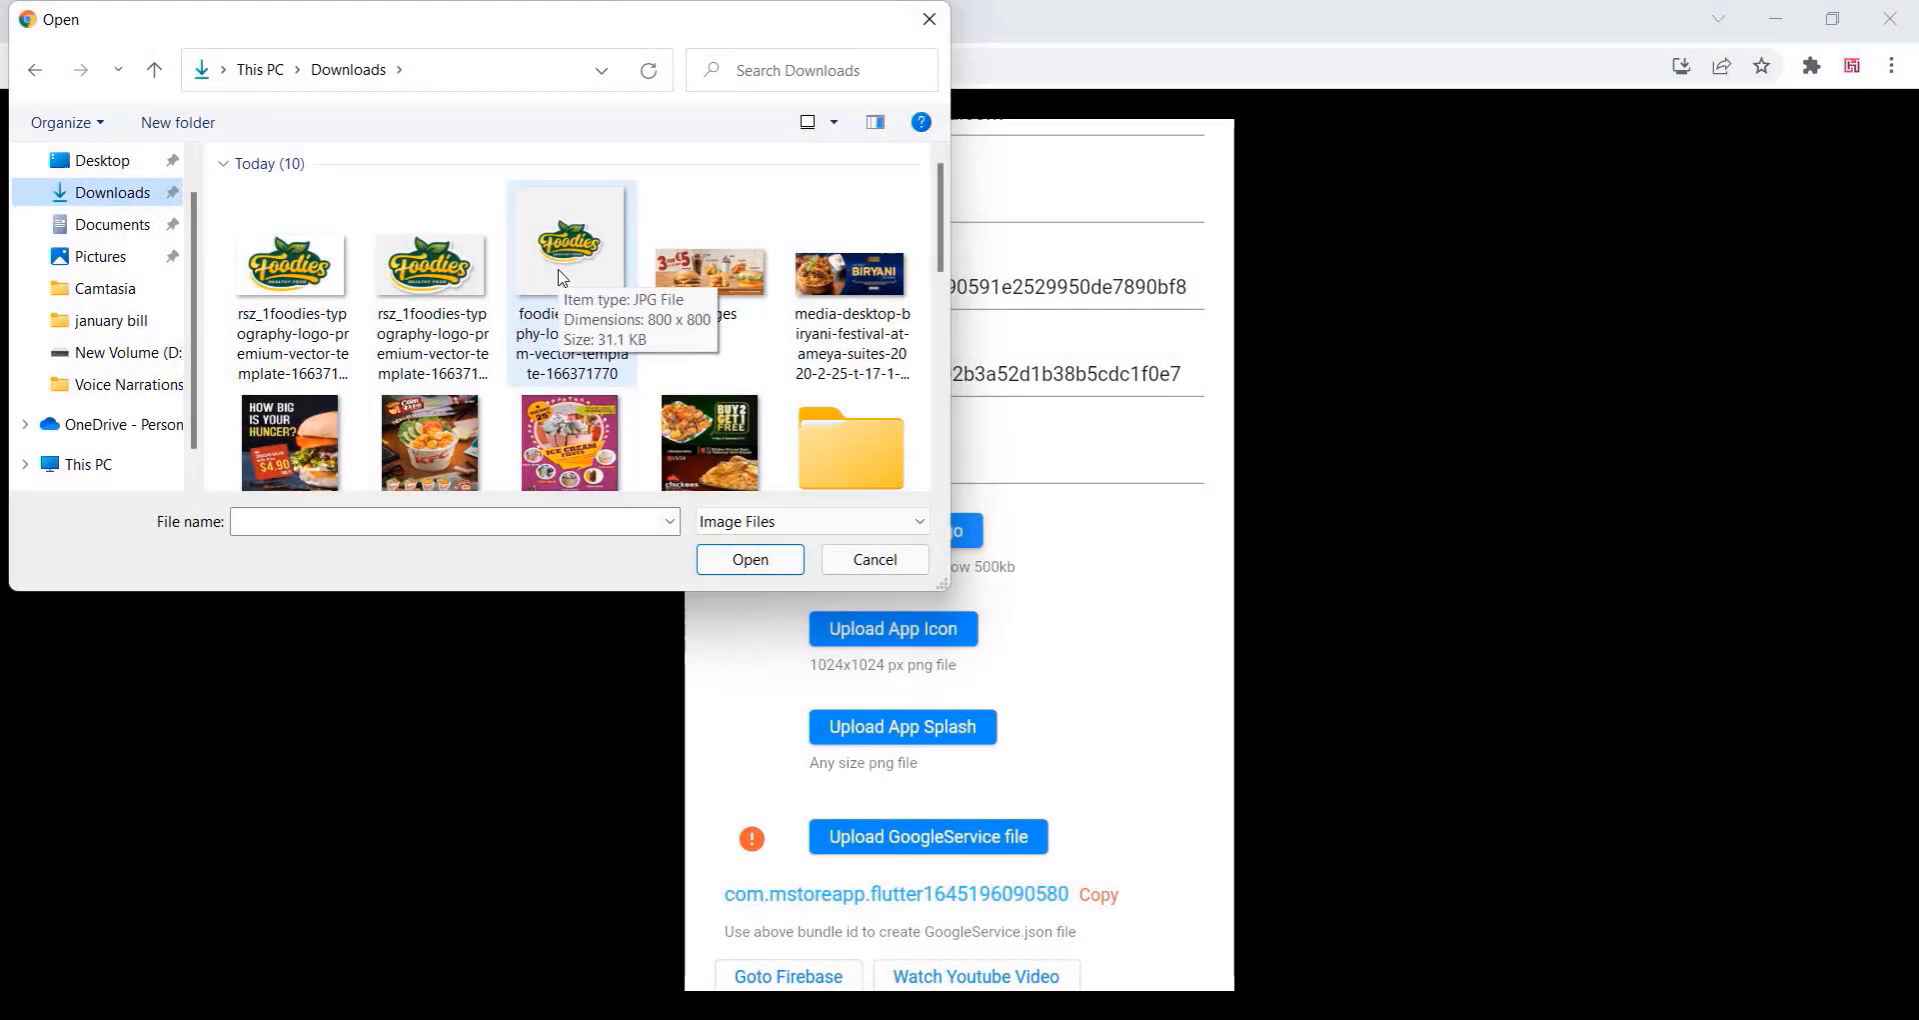
left_click(562, 278)
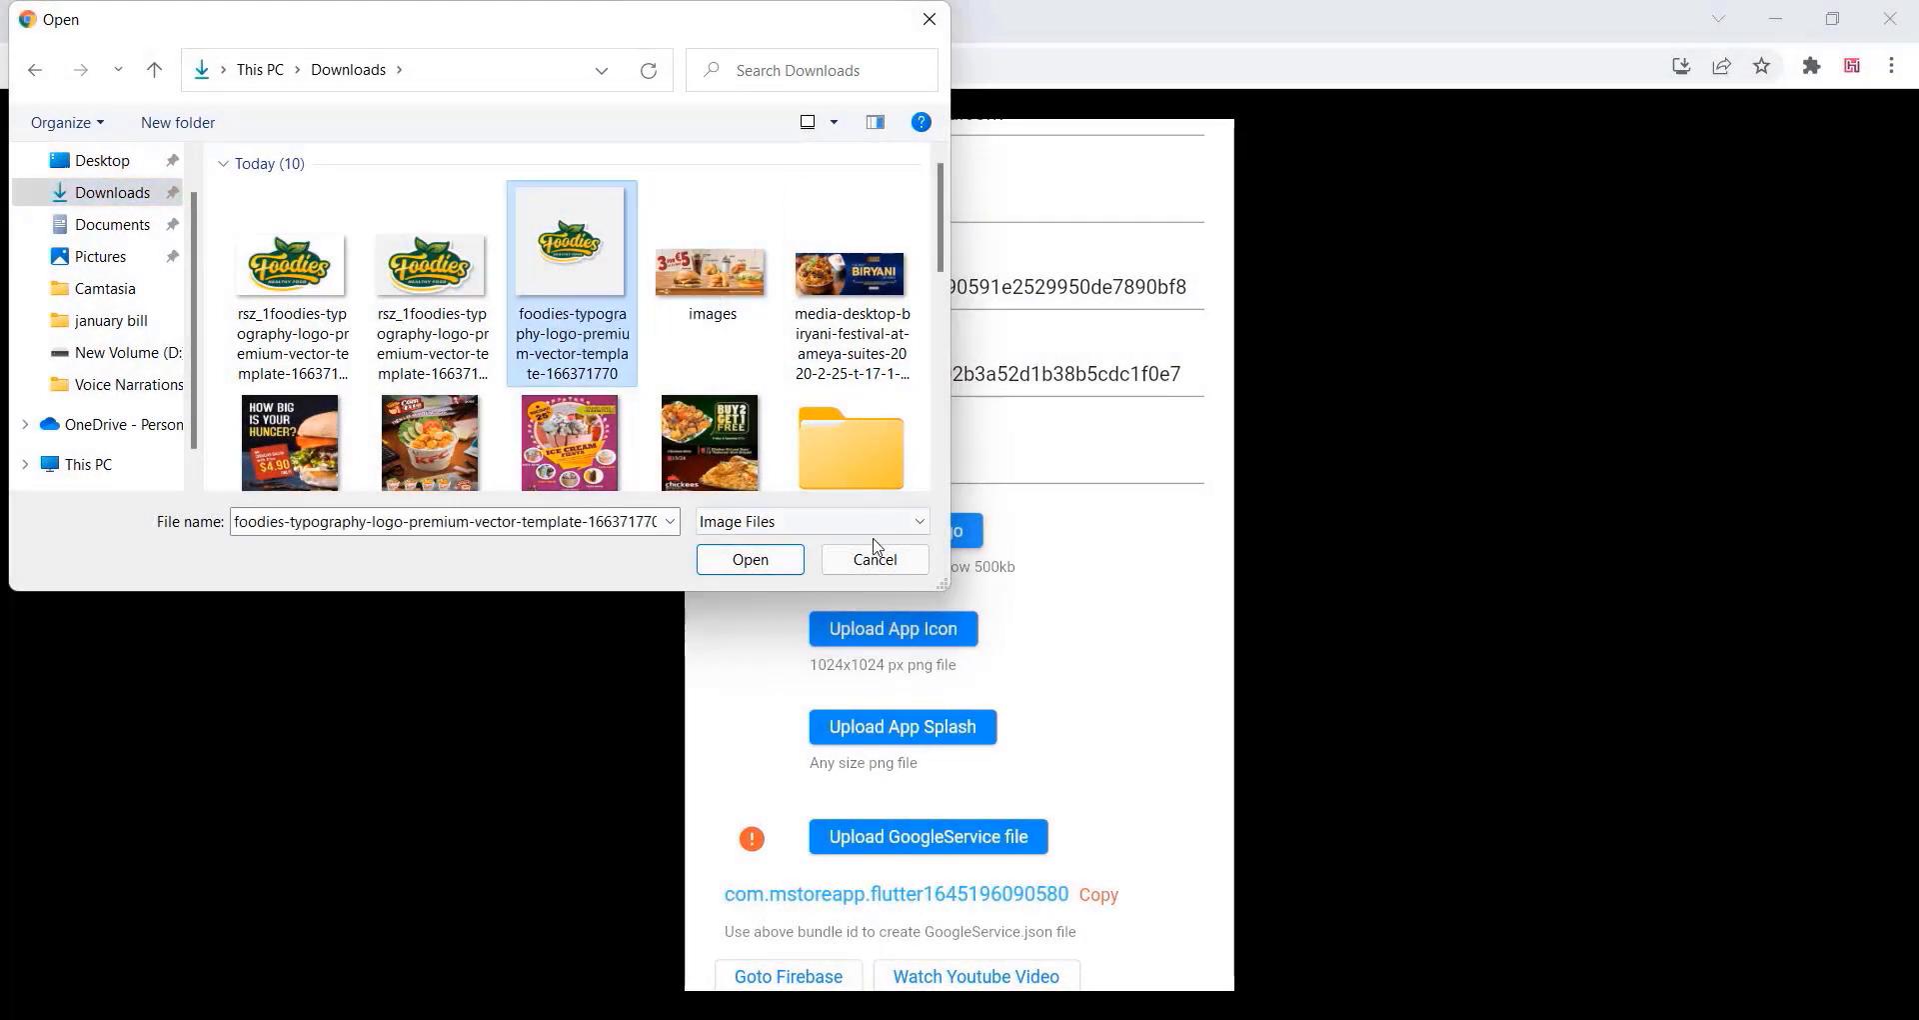
left_click(751, 560)
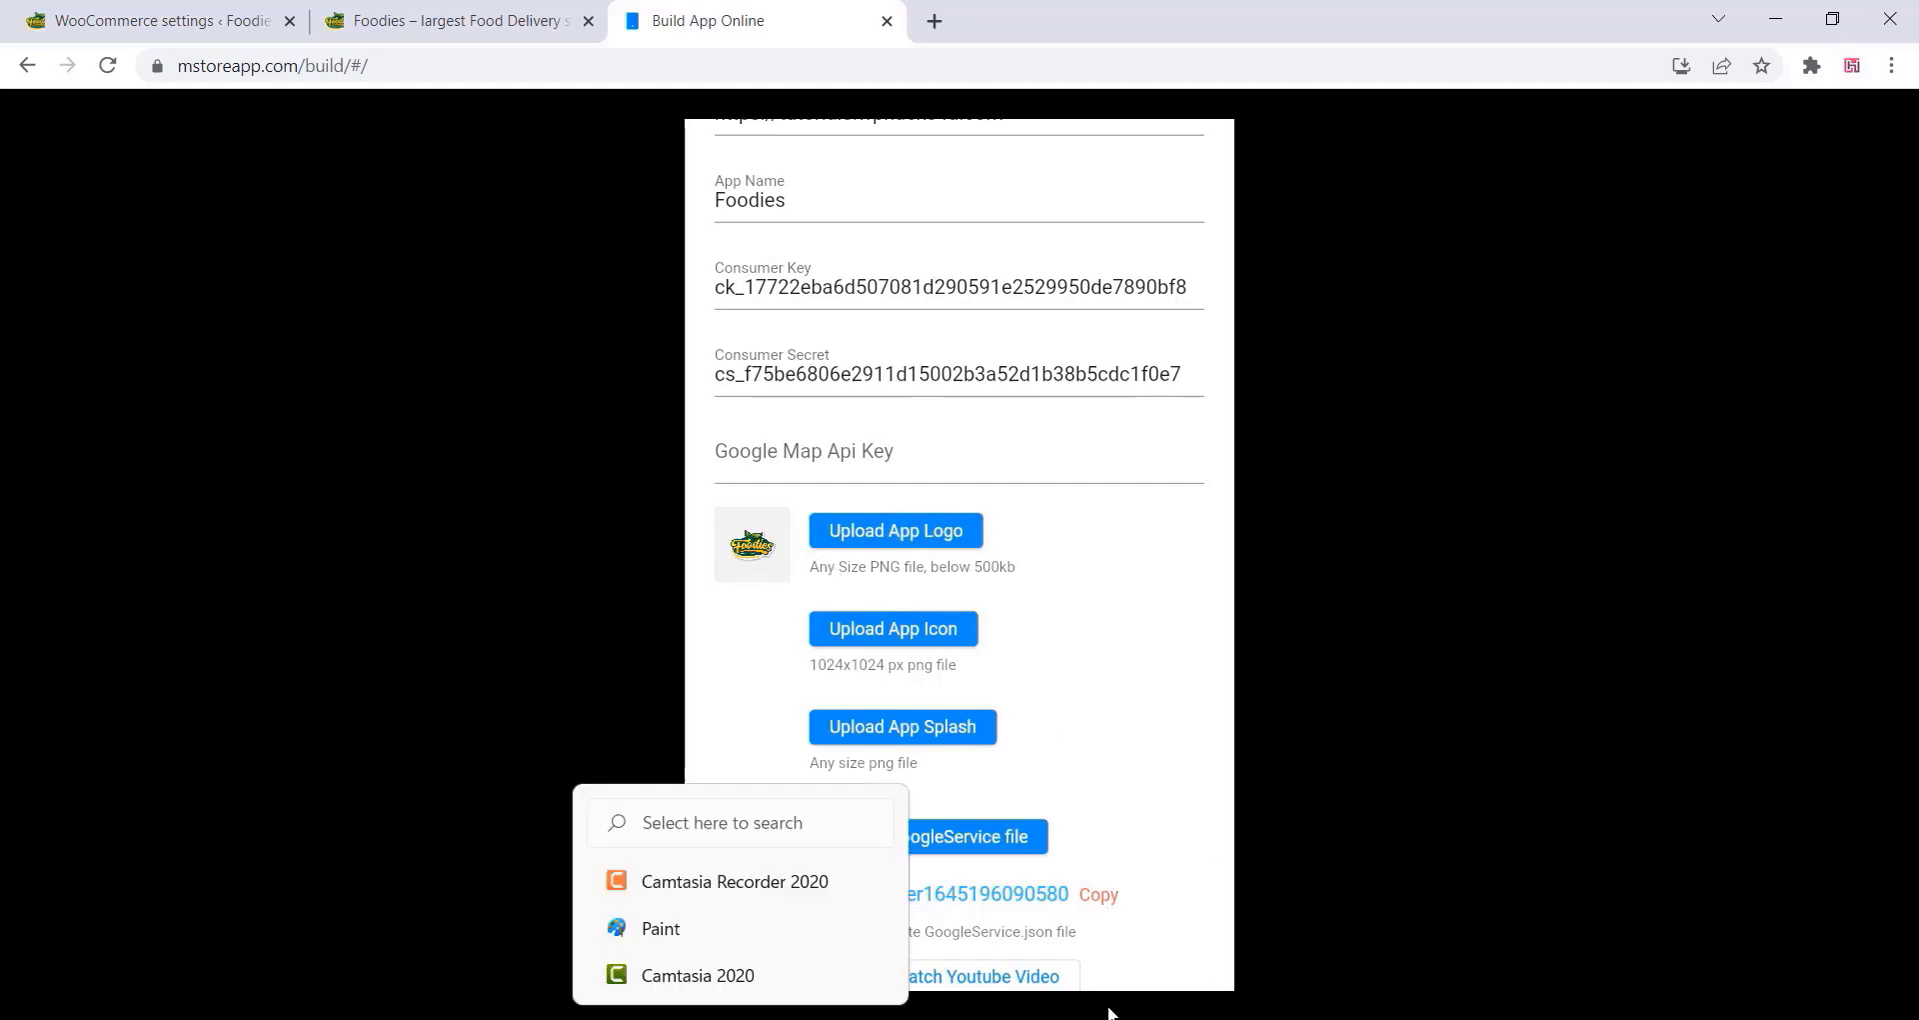
Upload the foodies image from Downloads as the app icon.
scroll(1148, 702, "down", 3)
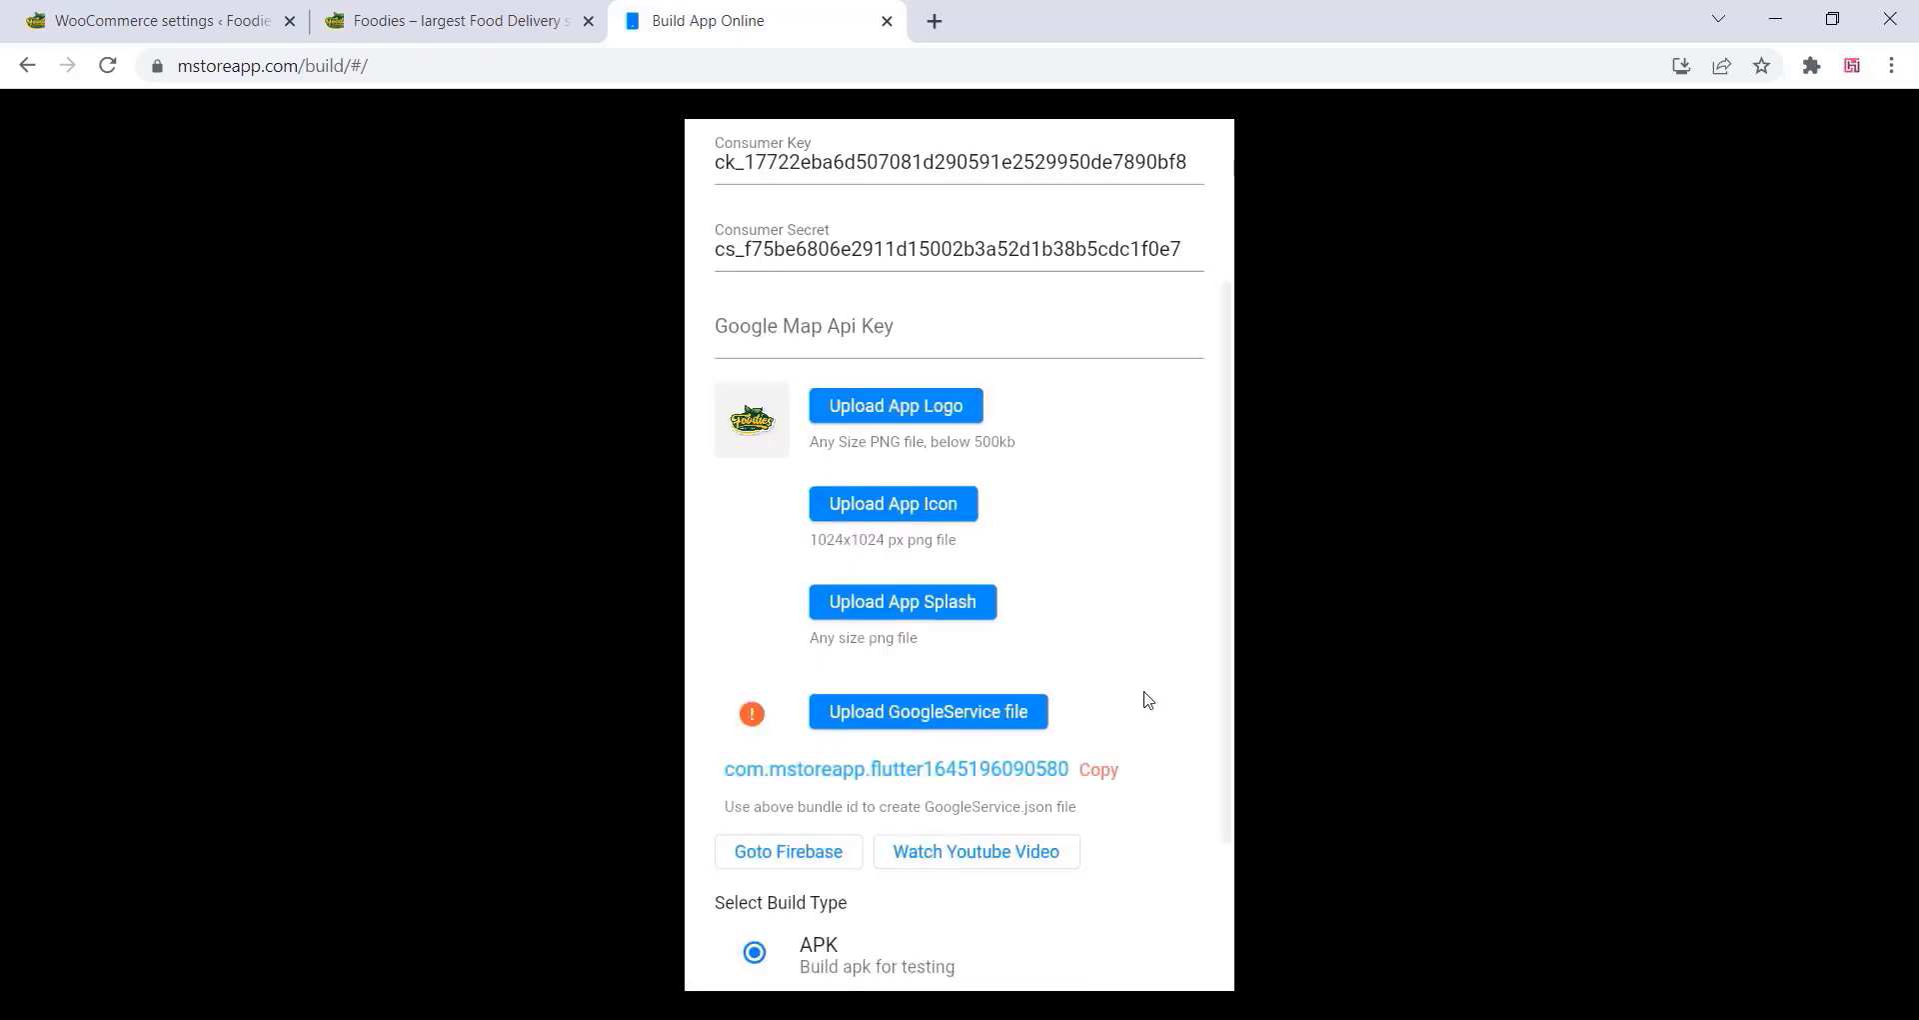
left_click(975, 478)
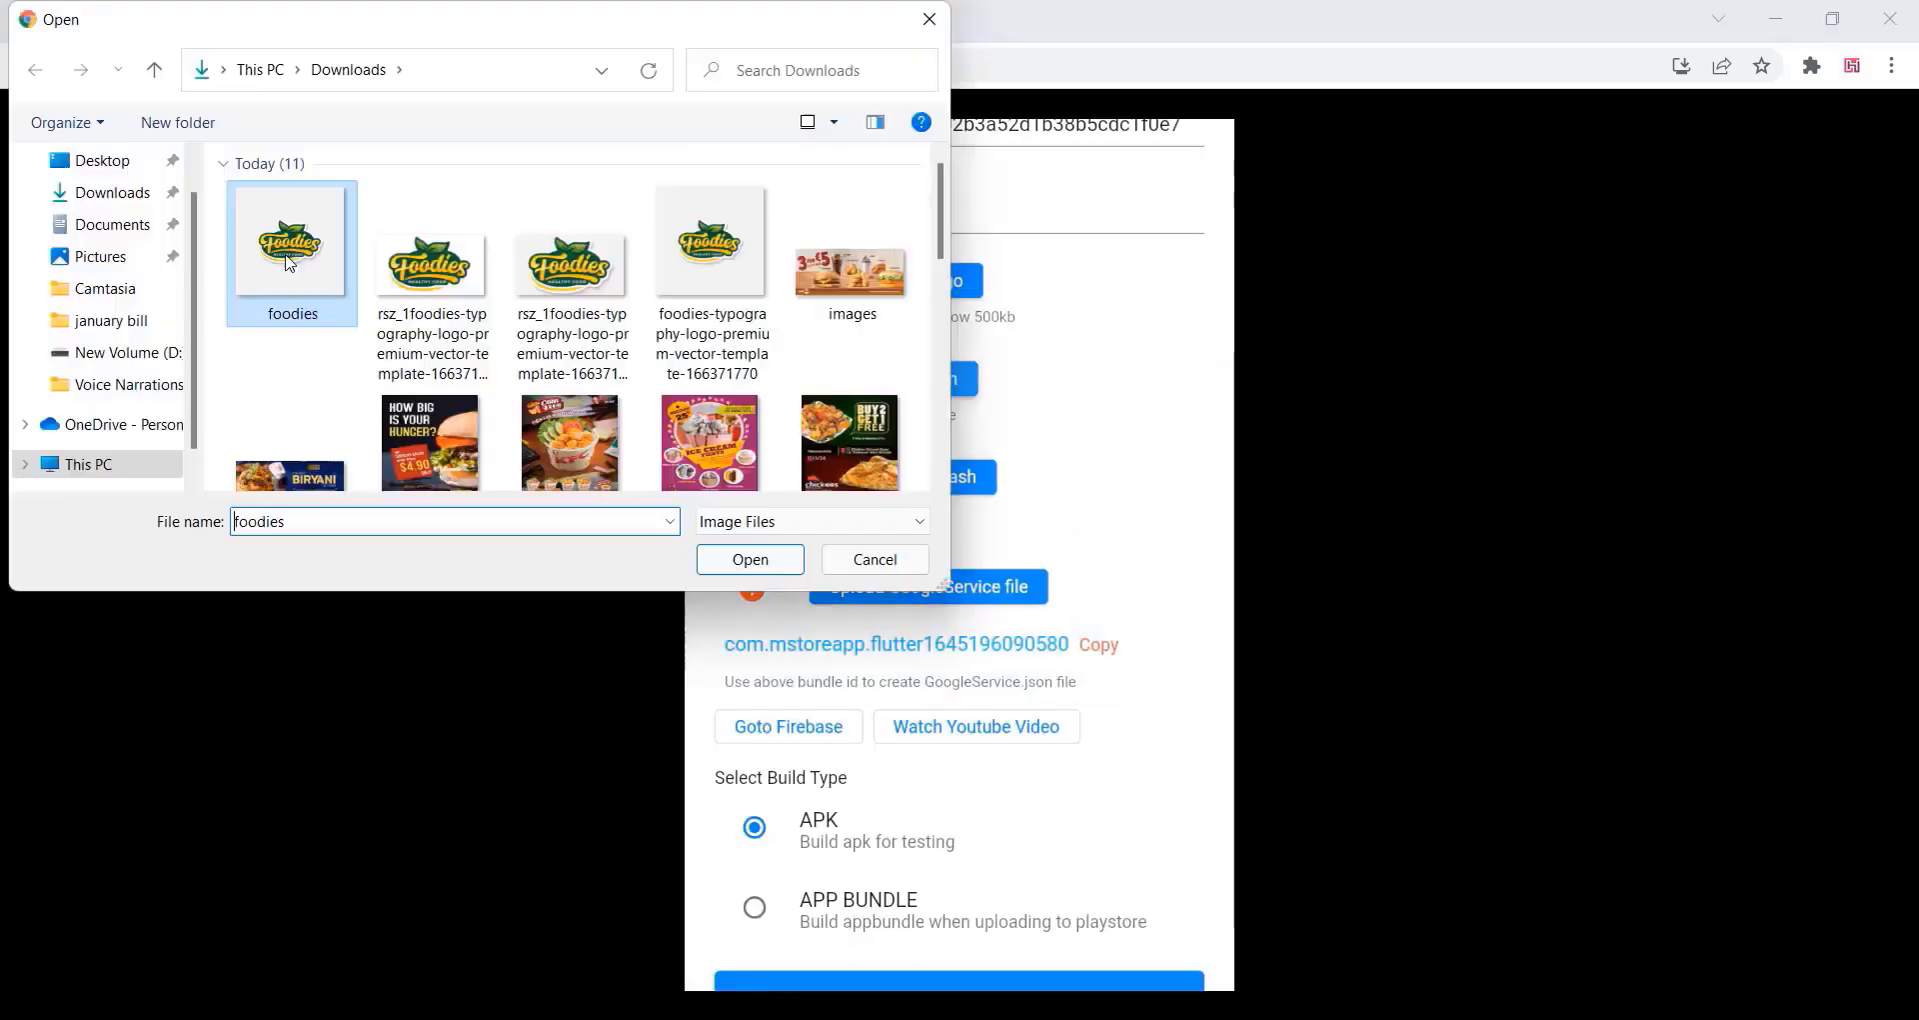
left_click(750, 560)
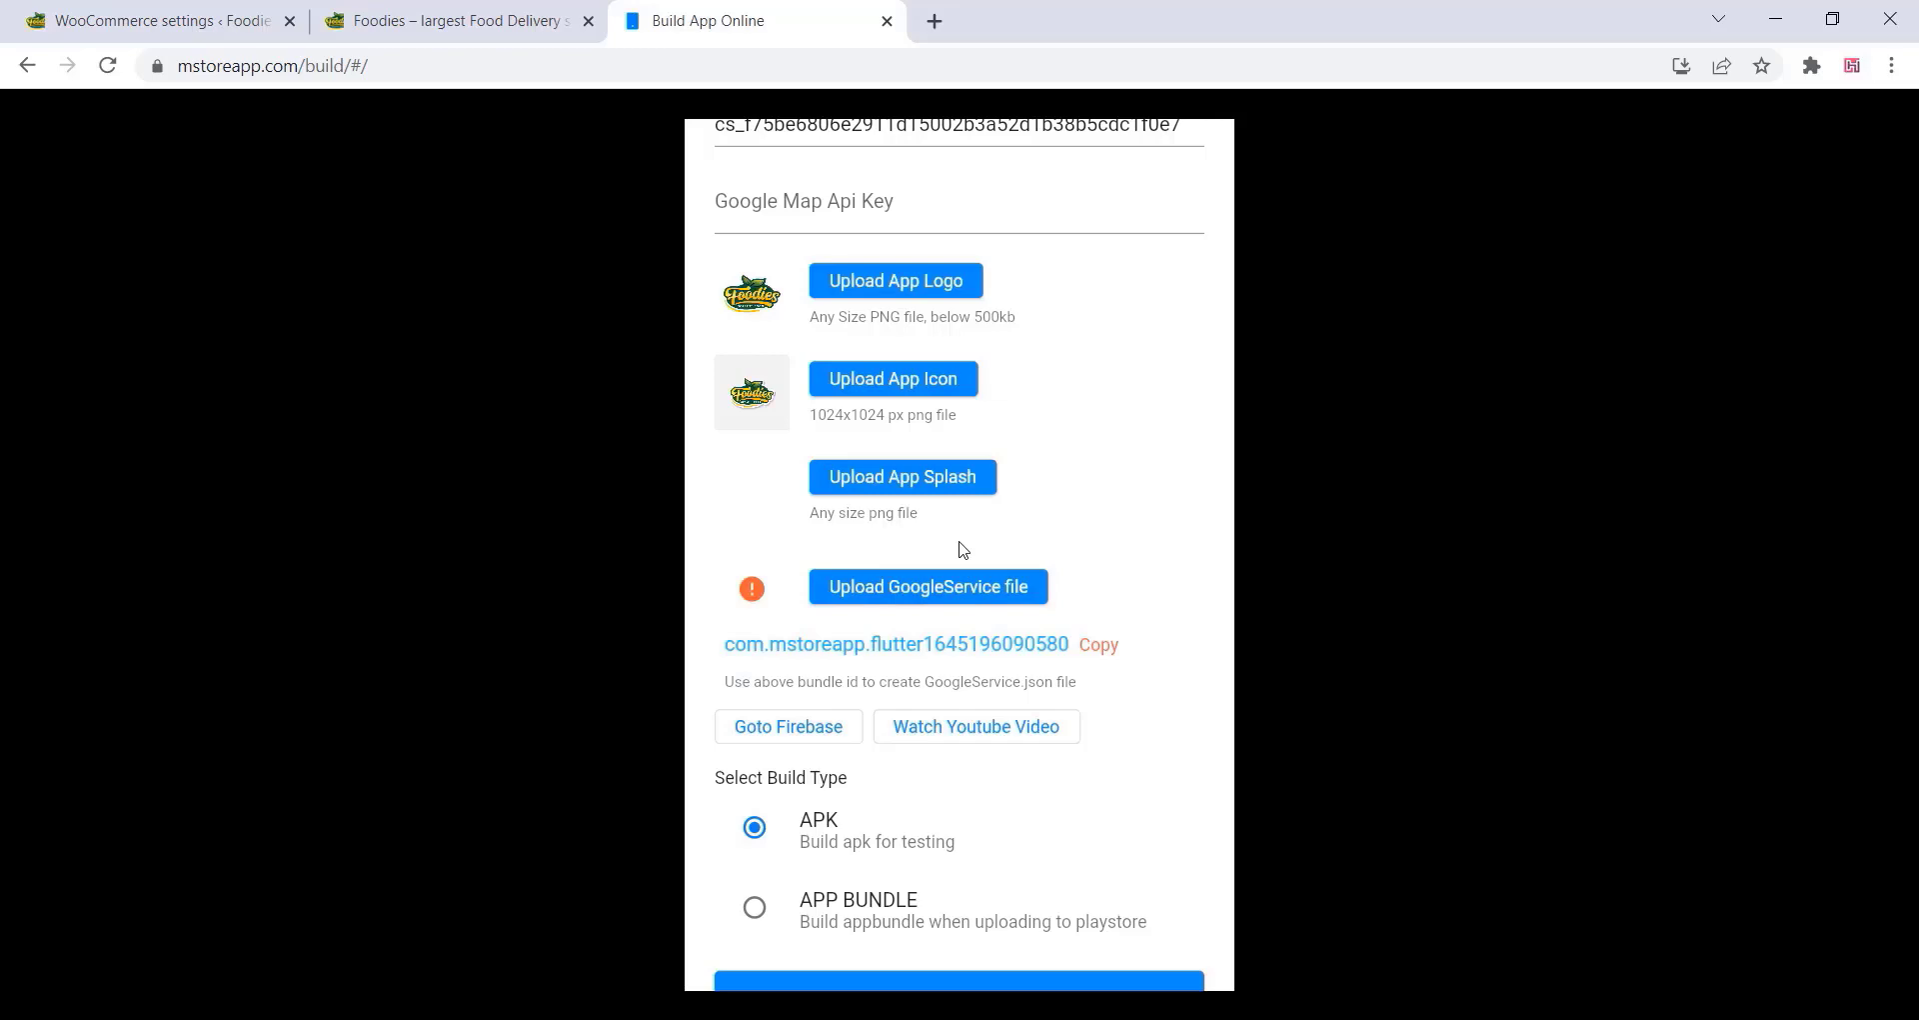
Upload the square Foodies logo image from Downloads as the app splash.
left_click(902, 476)
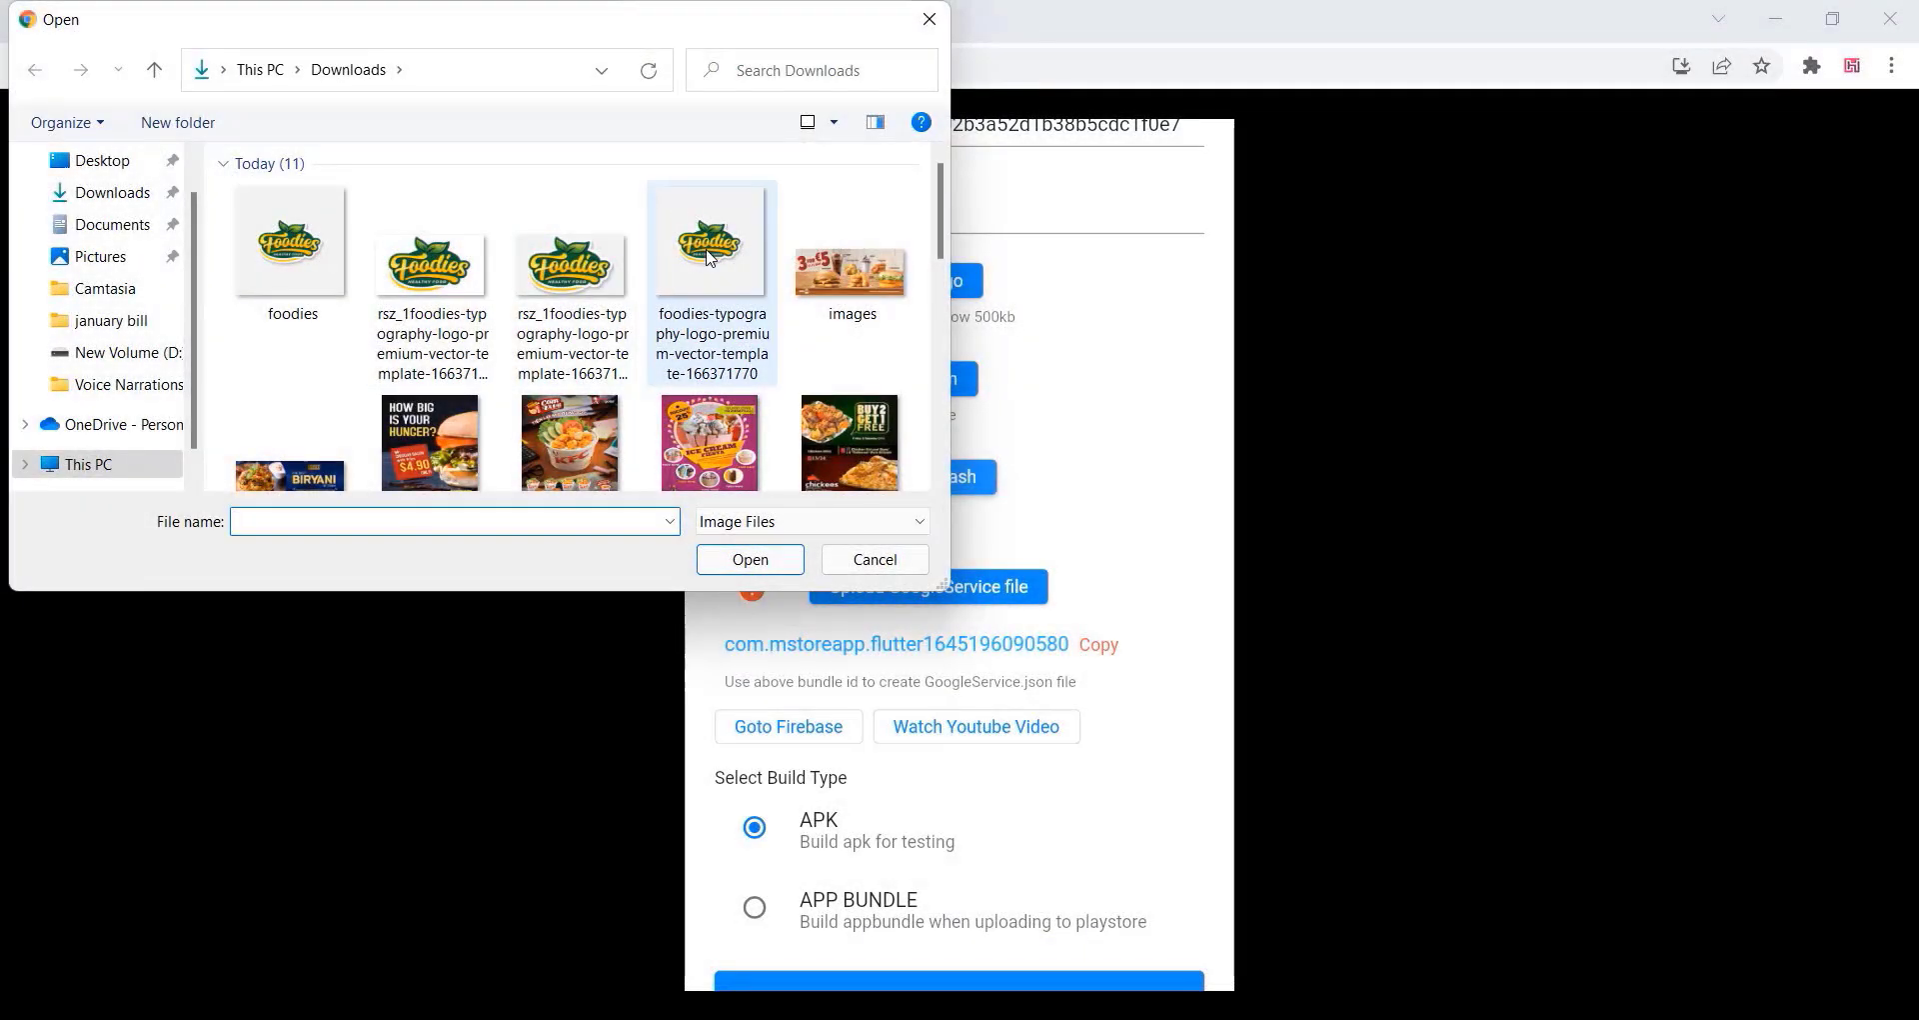
left_click(710, 259)
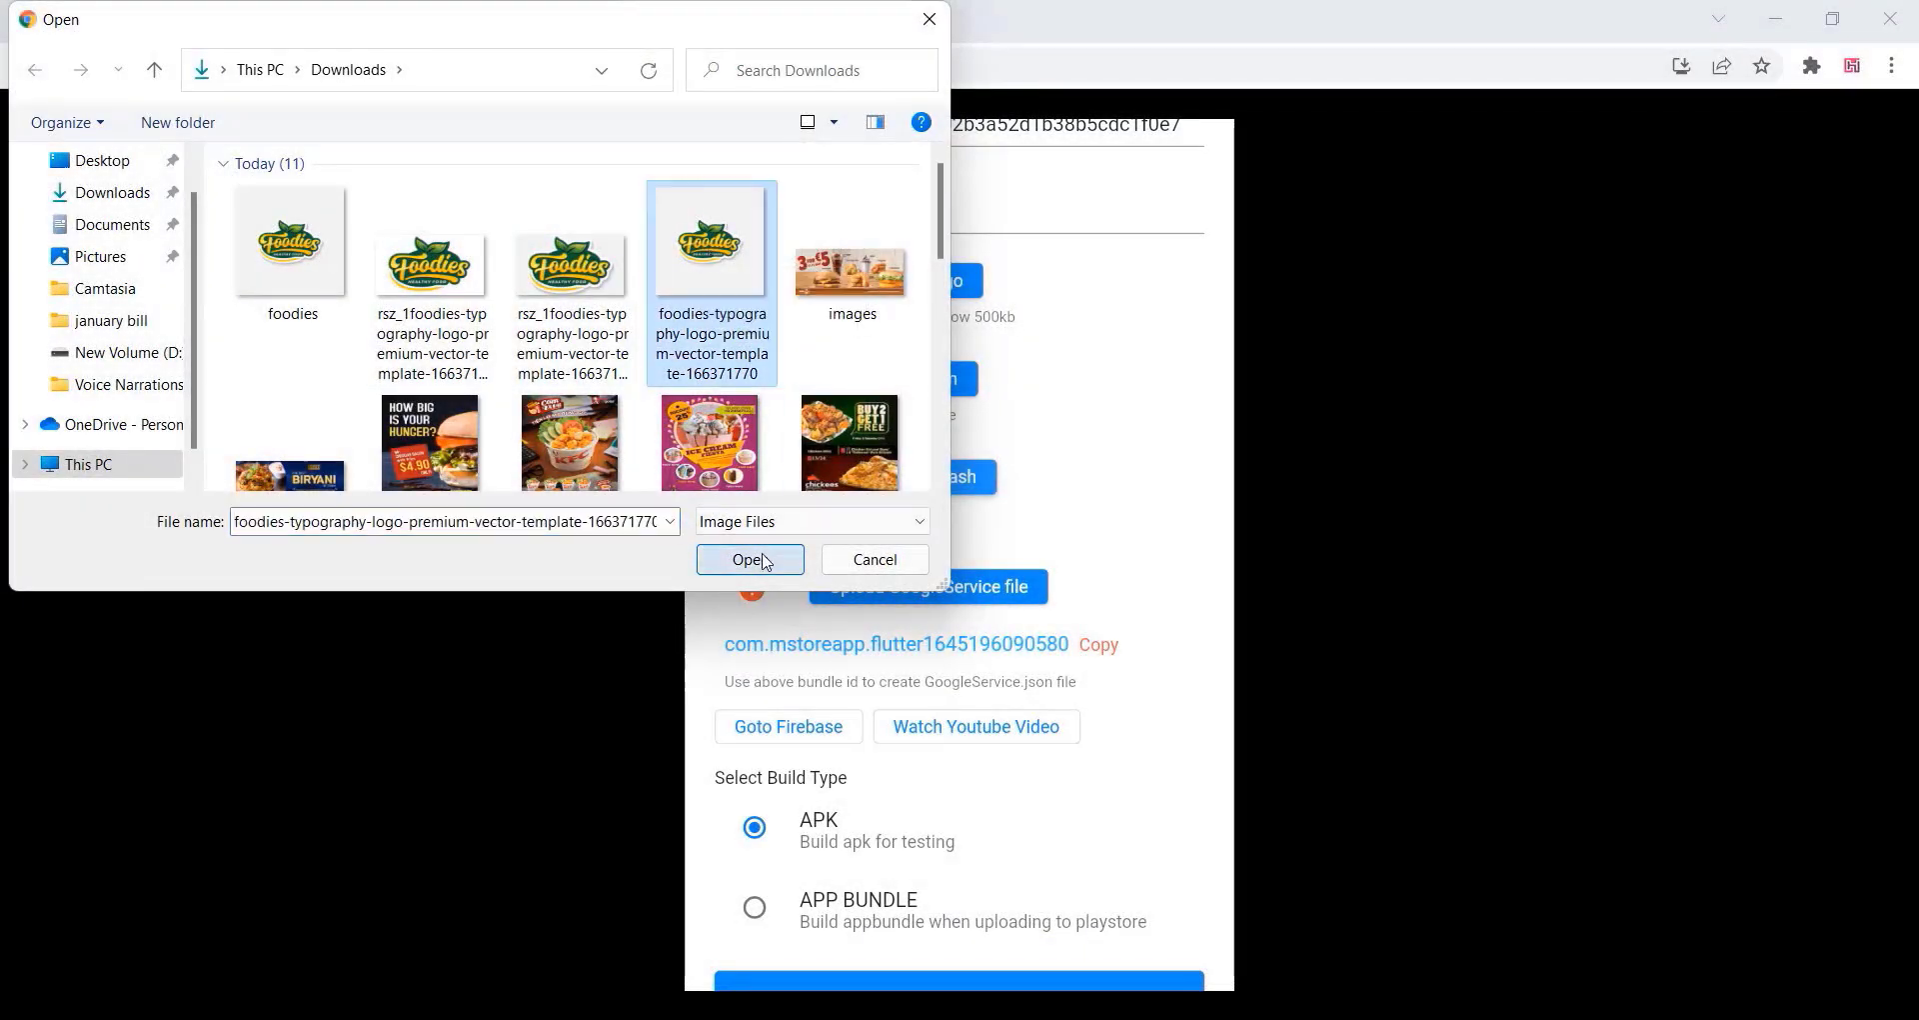
left_click(288, 262)
left_click(762, 562)
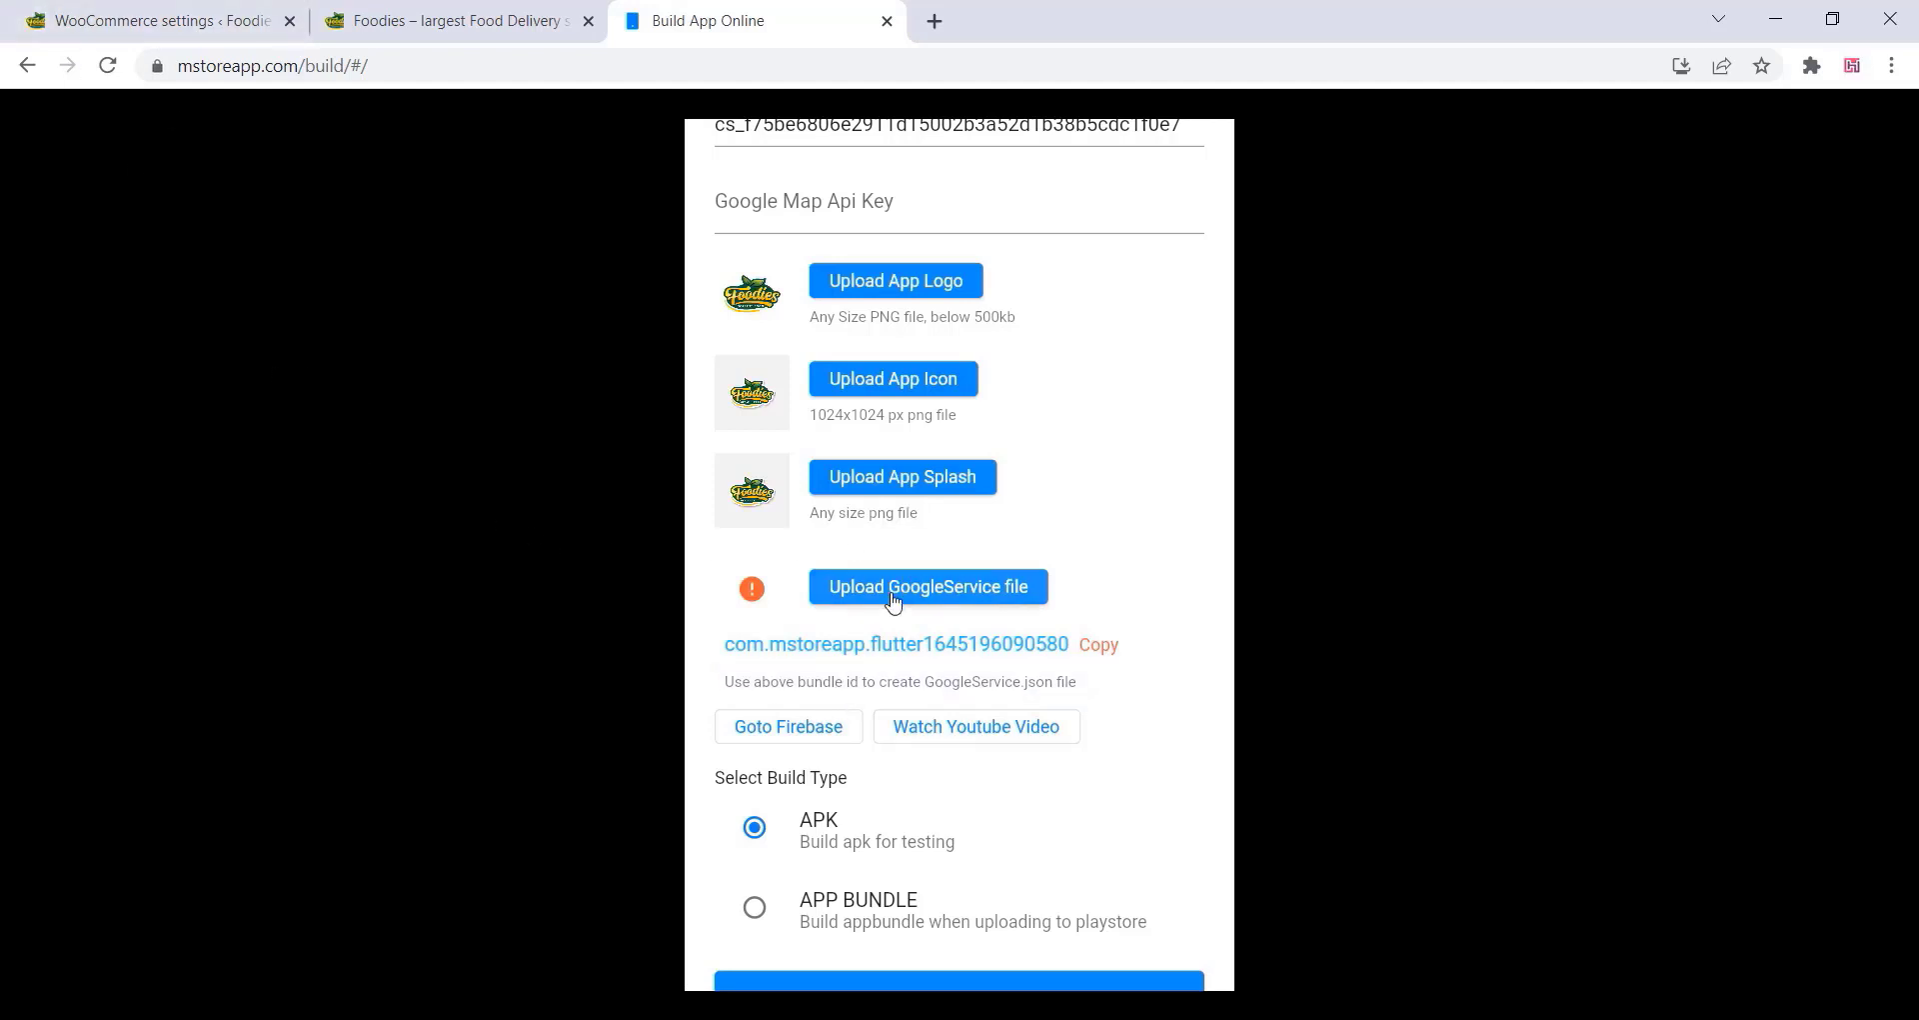
Copy the app's bundle ID and start a Firebase project named foodies, accepting the Firebase terms.
left_click(1100, 646)
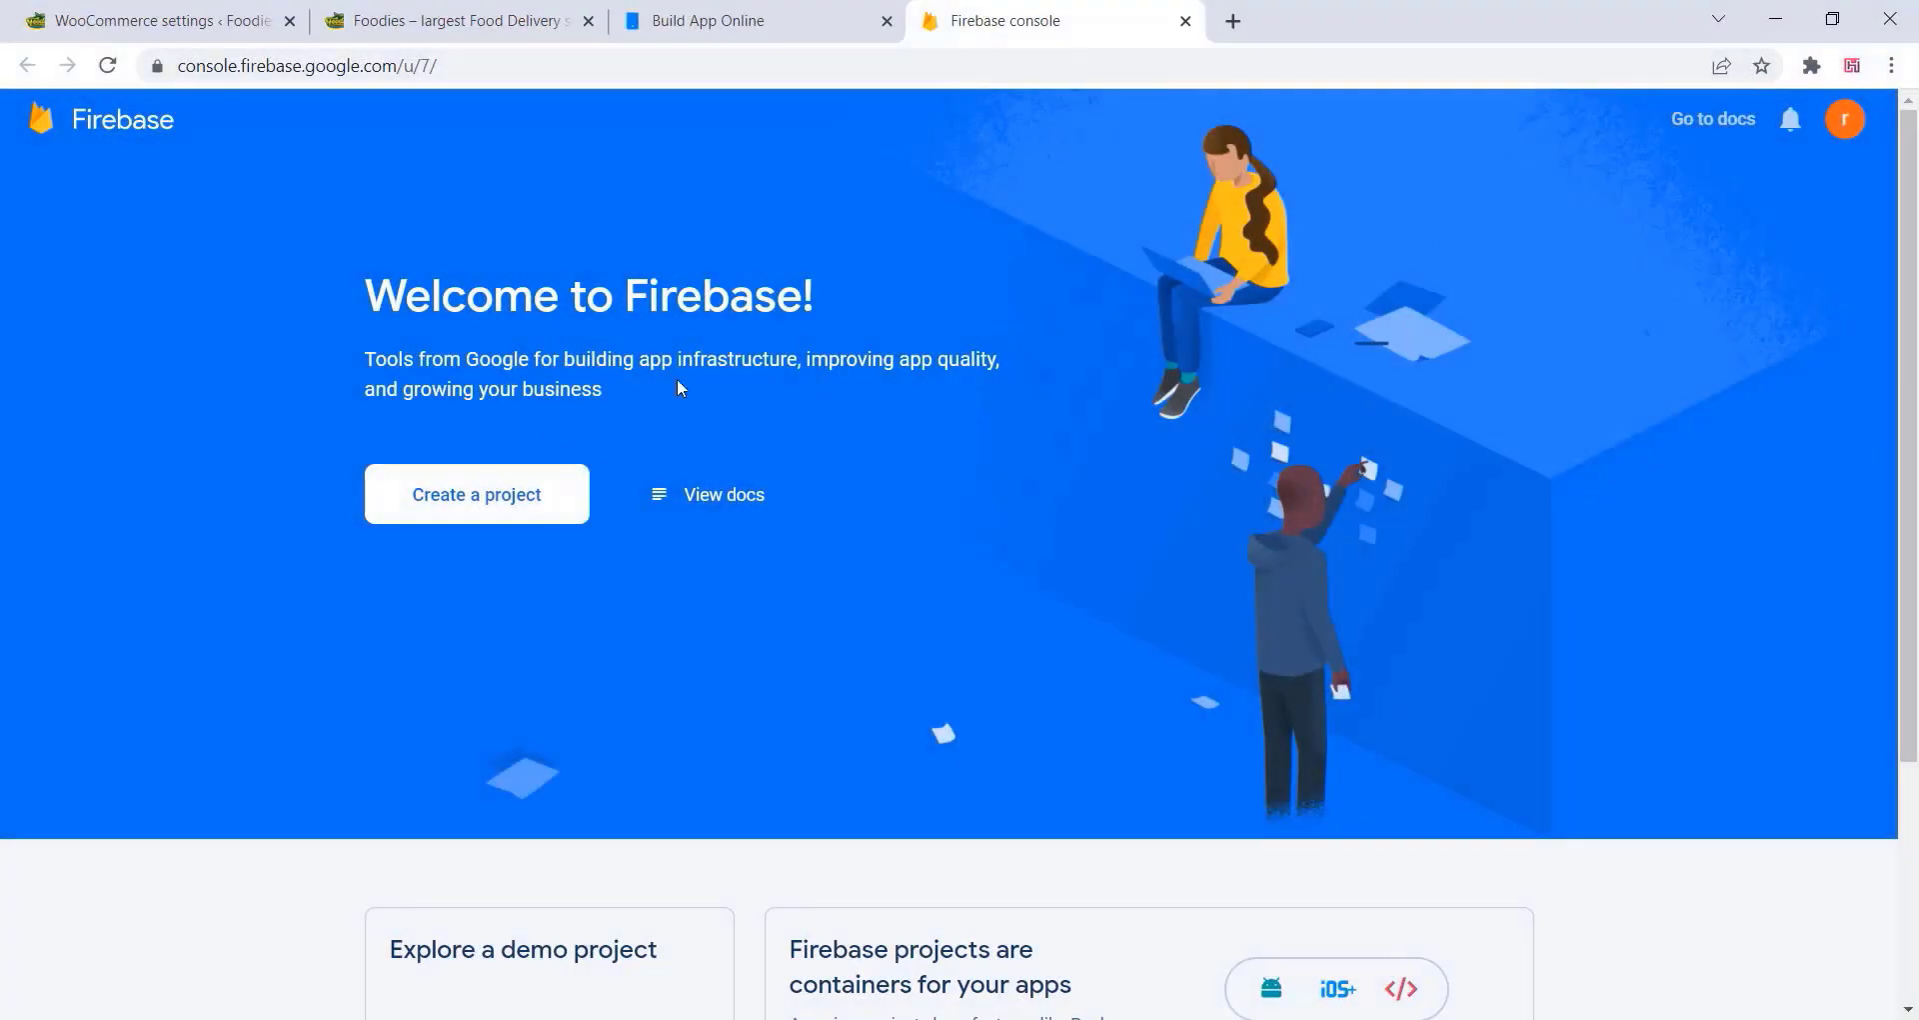
left_click(506, 497)
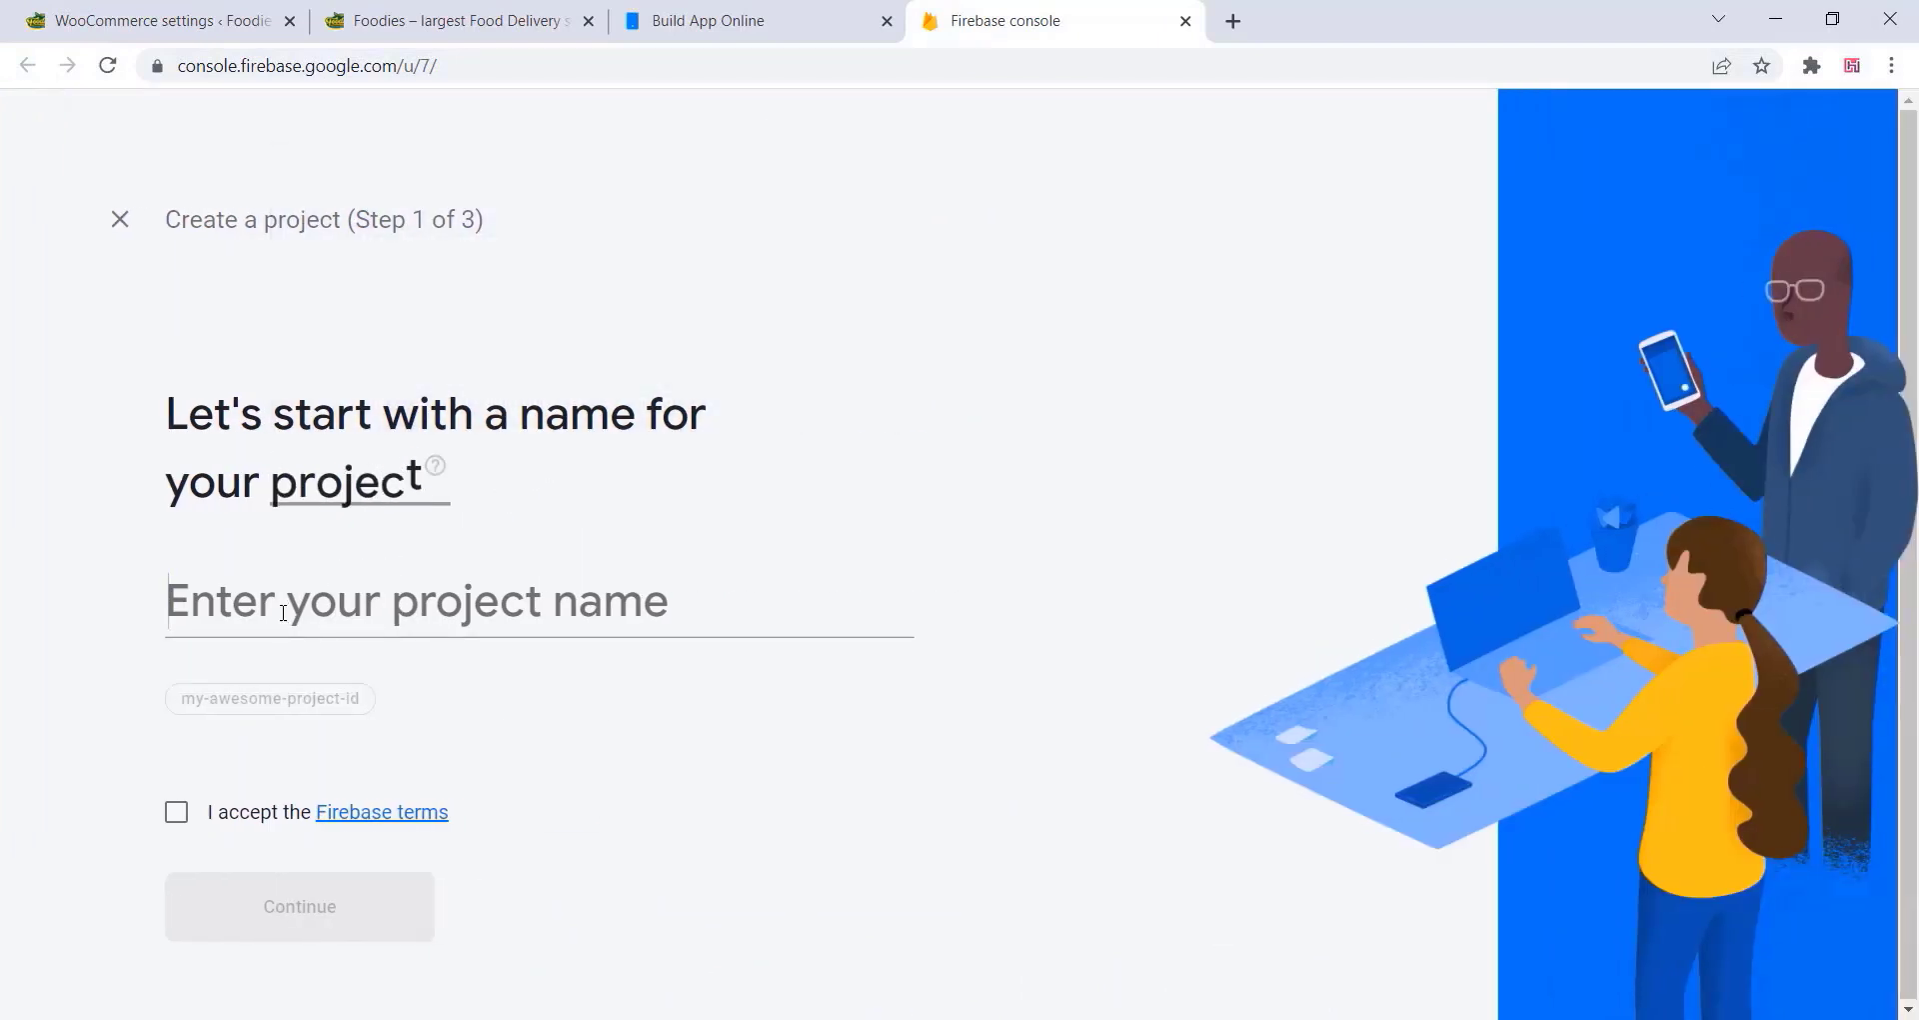
type("Pfoodies")
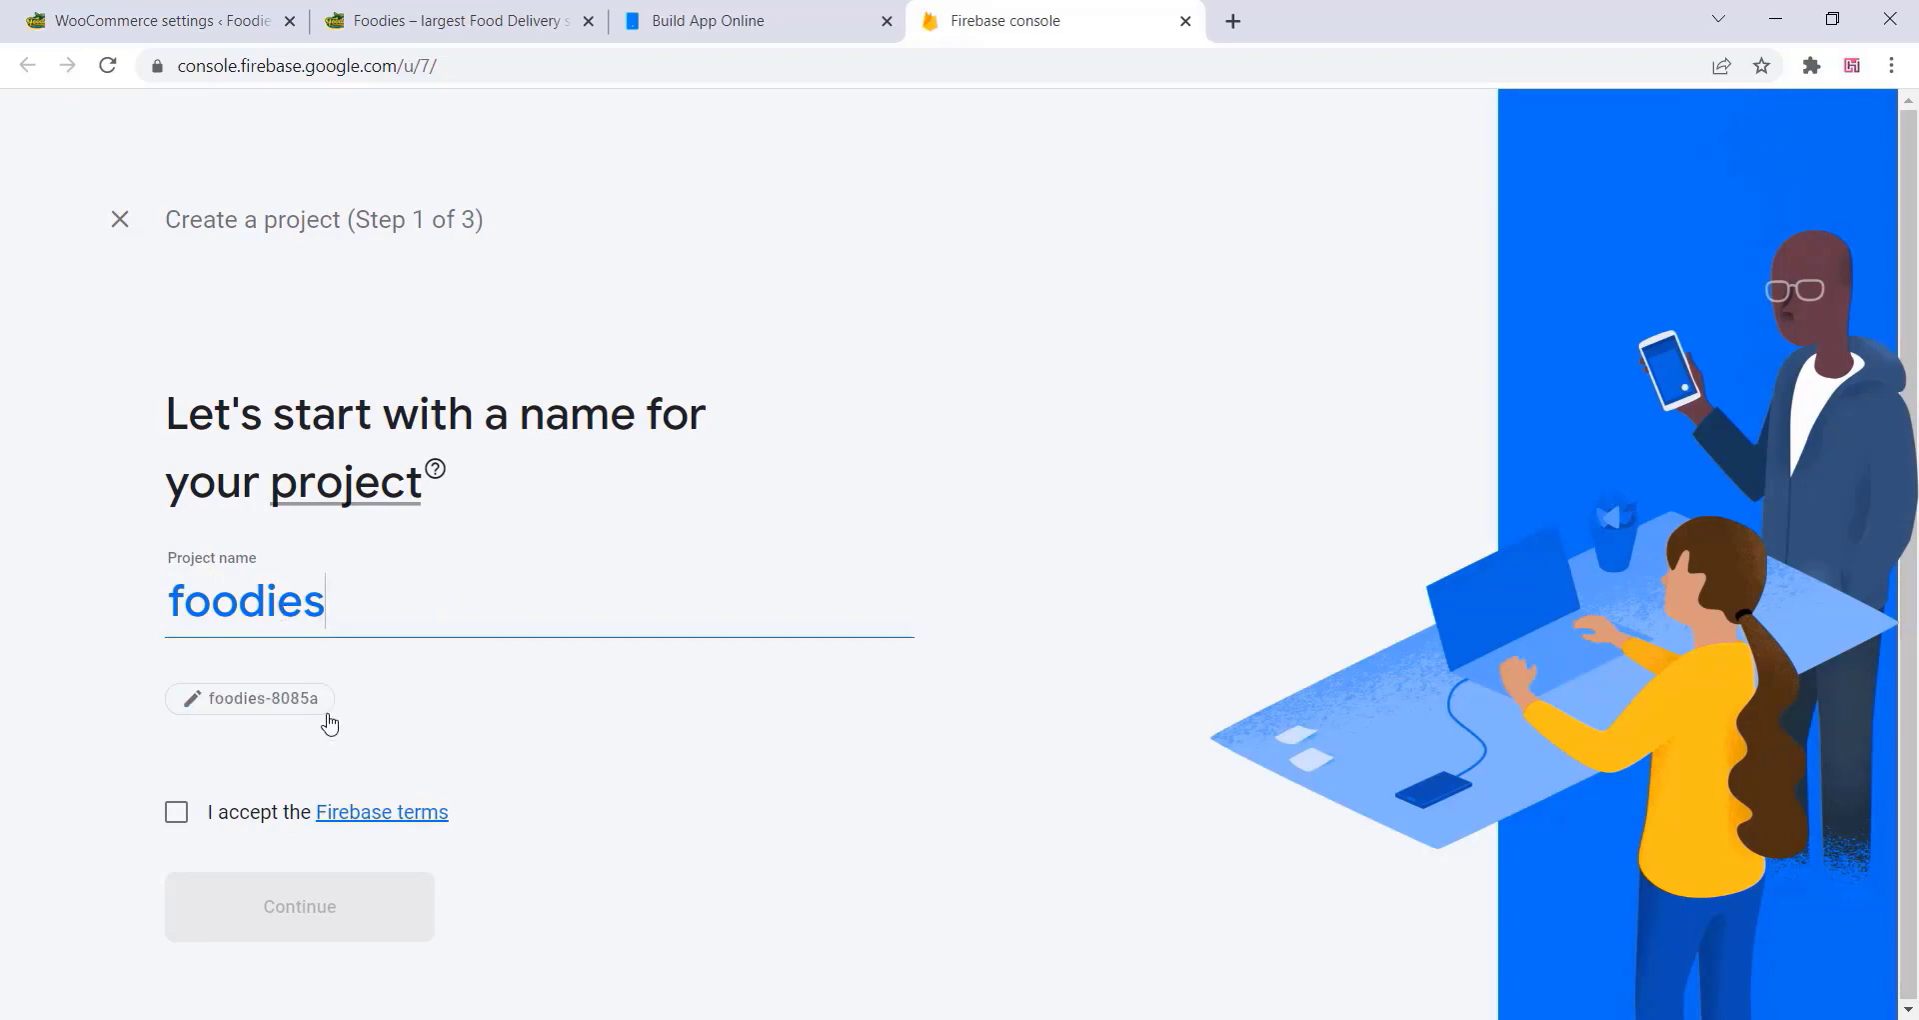
left_click(176, 811)
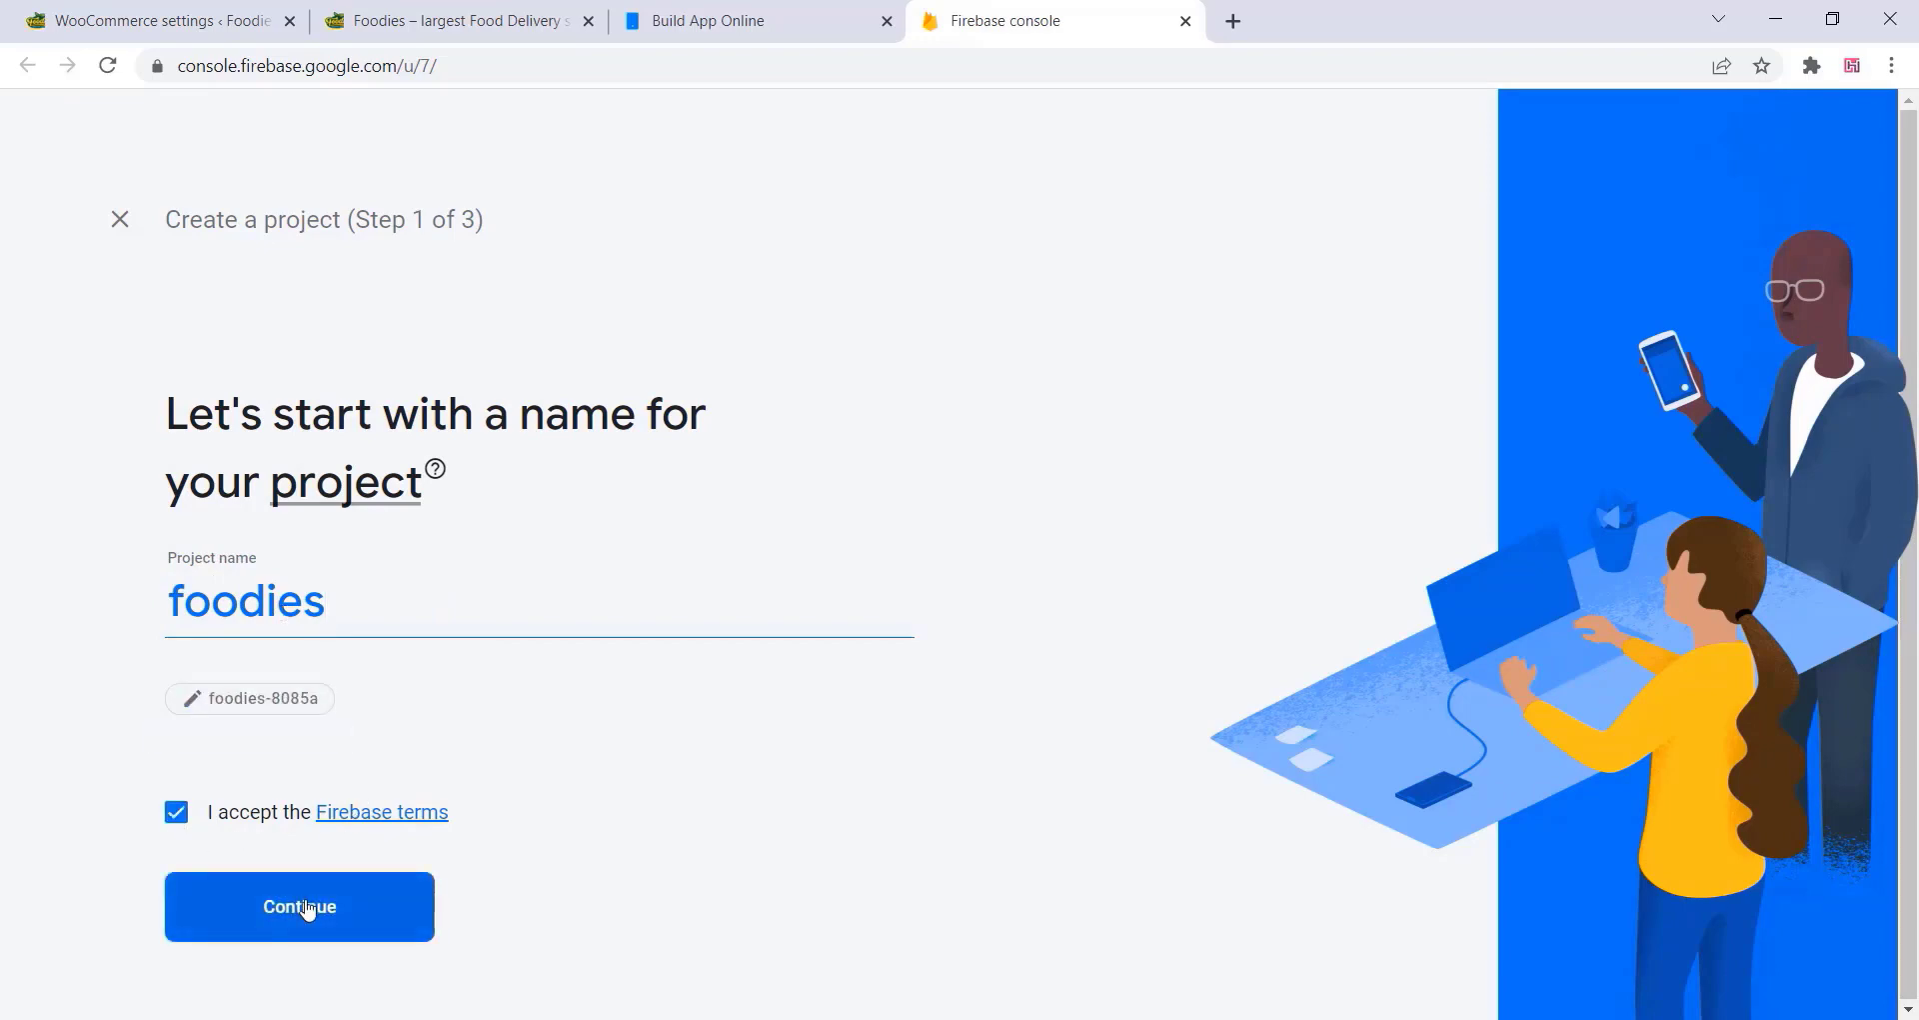
left_click(306, 909)
Keep Google Analytics enabled, set its location to India, accept the Google Analytics terms, and create the foodies Firebase project.
scroll(386, 707, "down", 2)
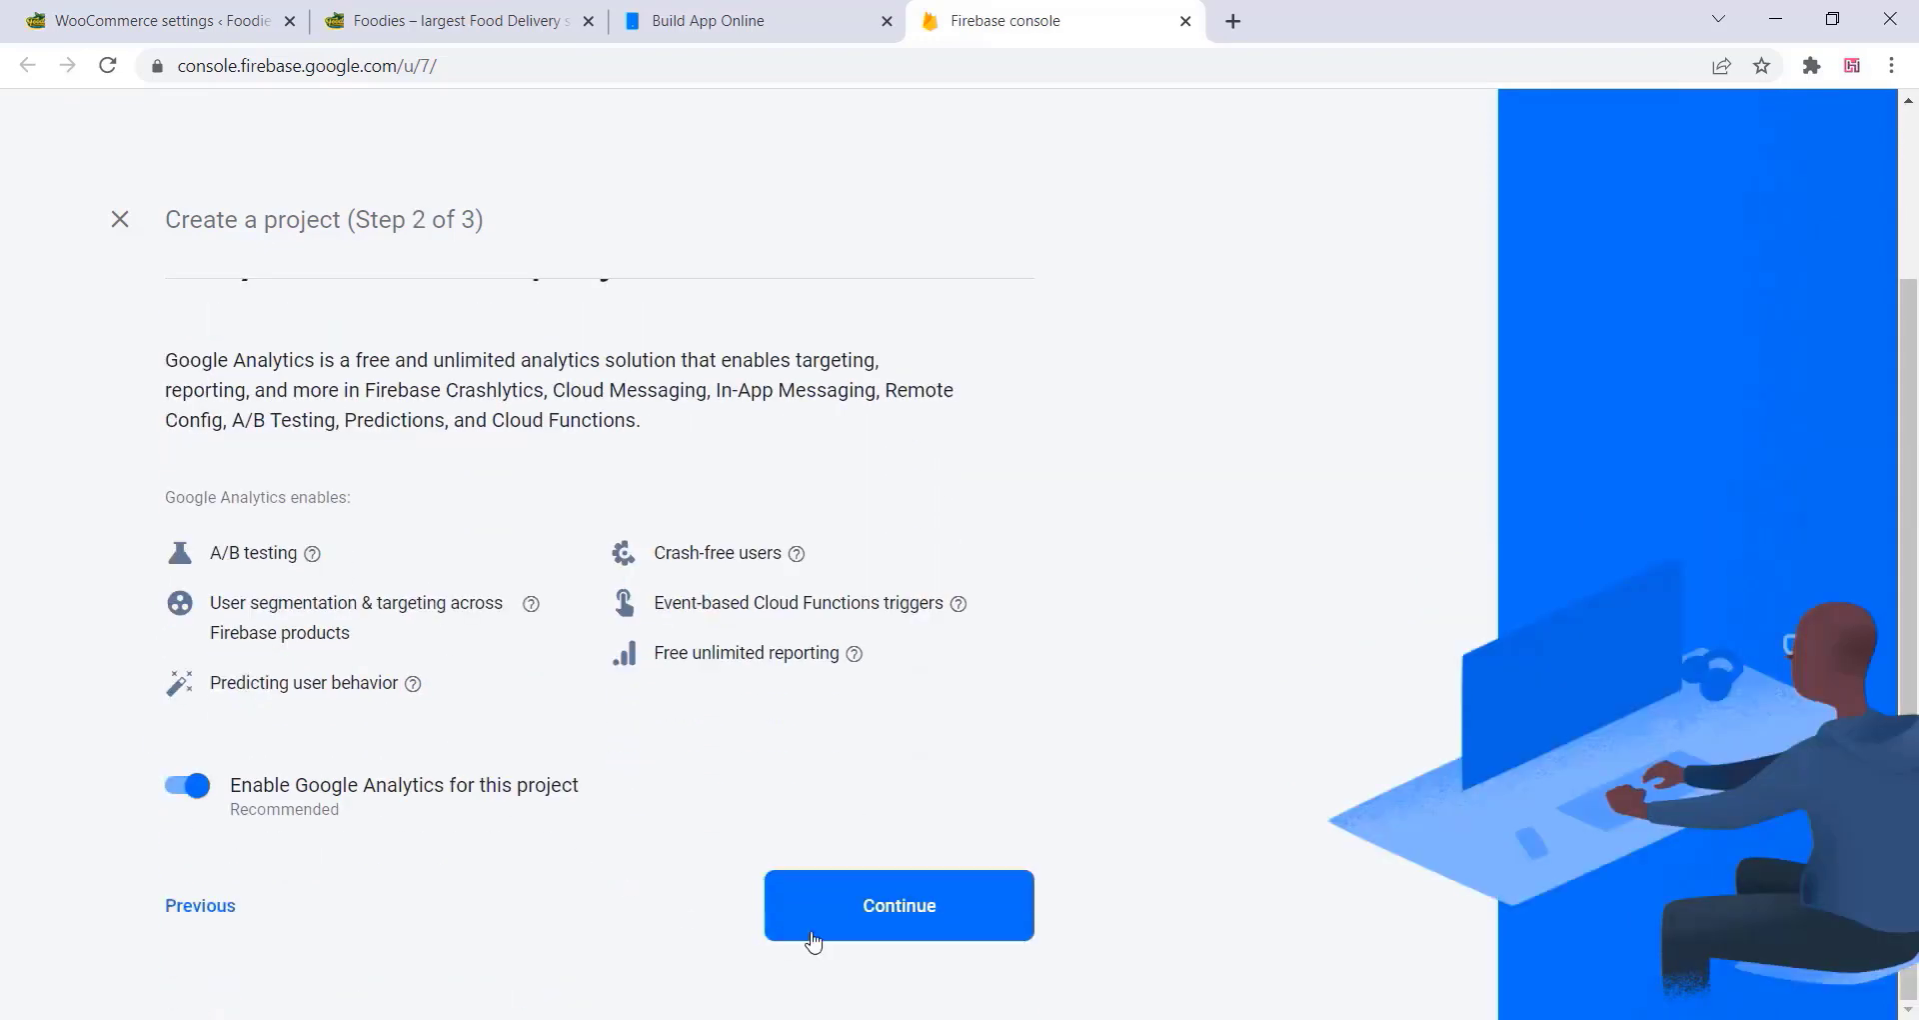
left_click(878, 910)
left_click(360, 570)
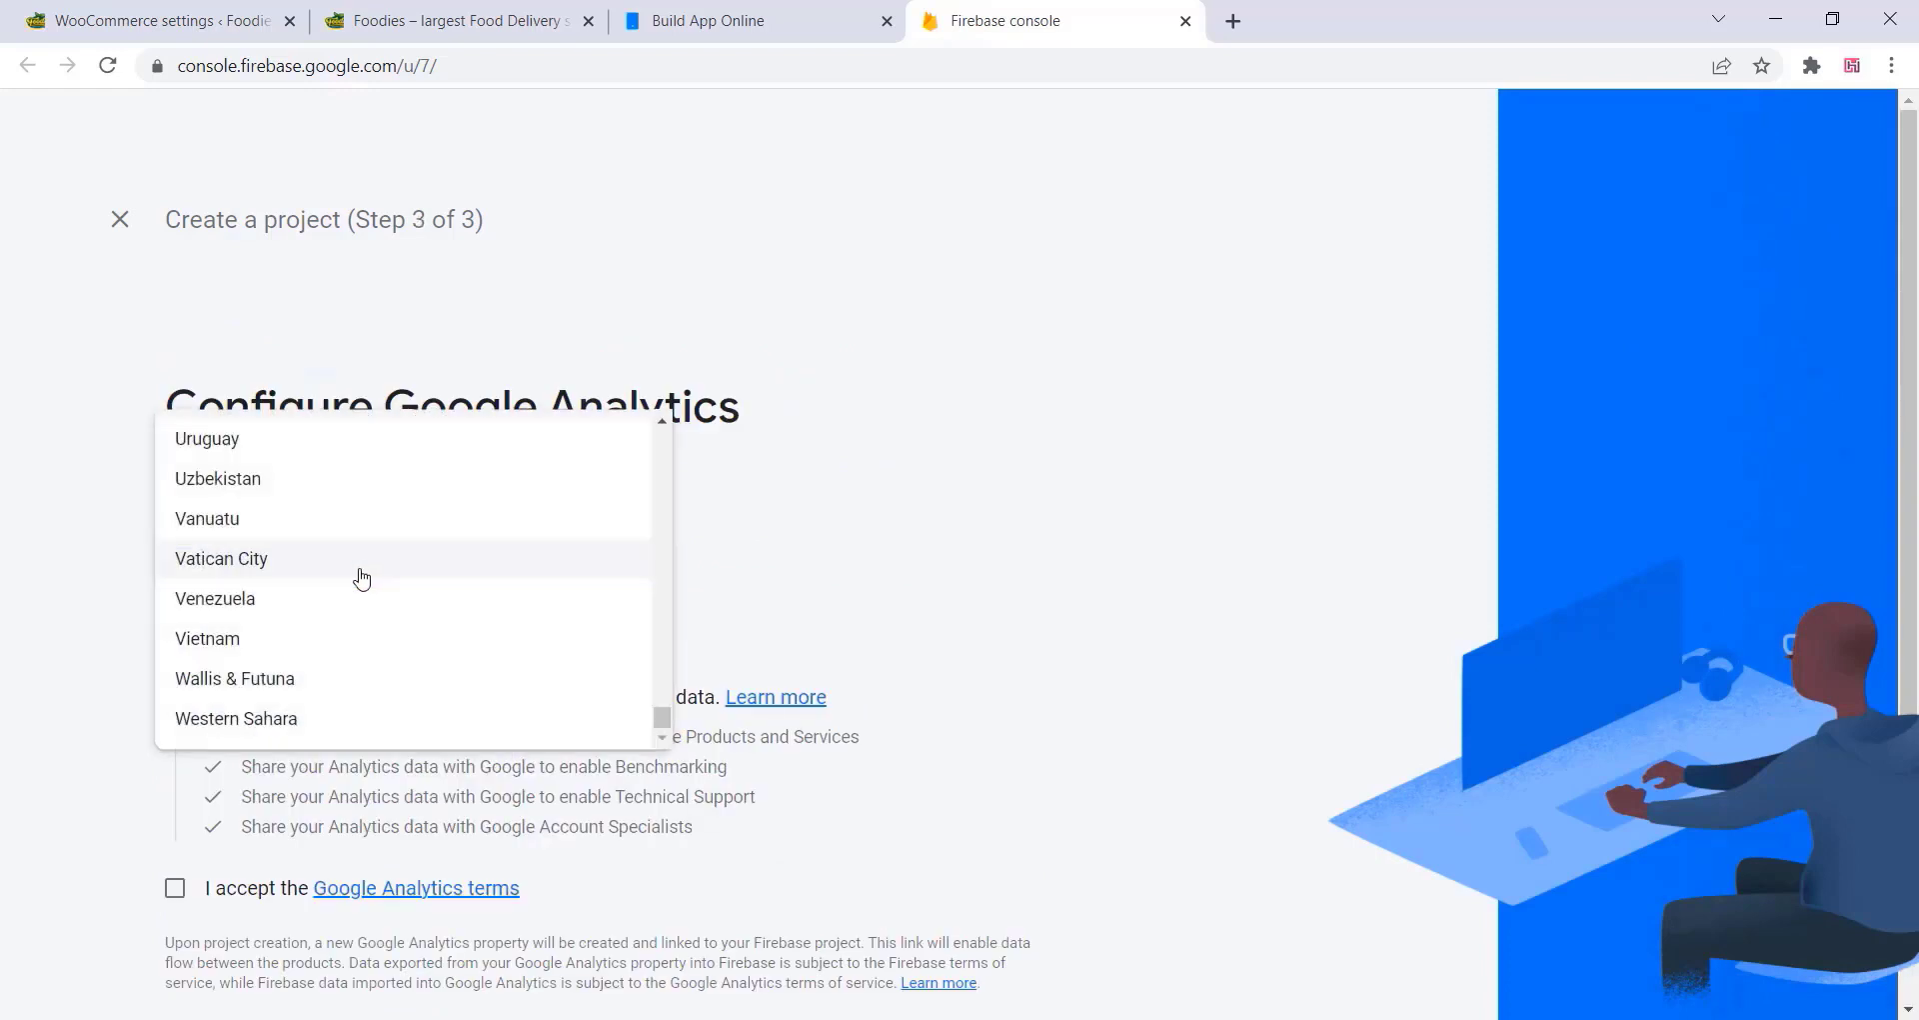
scroll(364, 578, "up", 20)
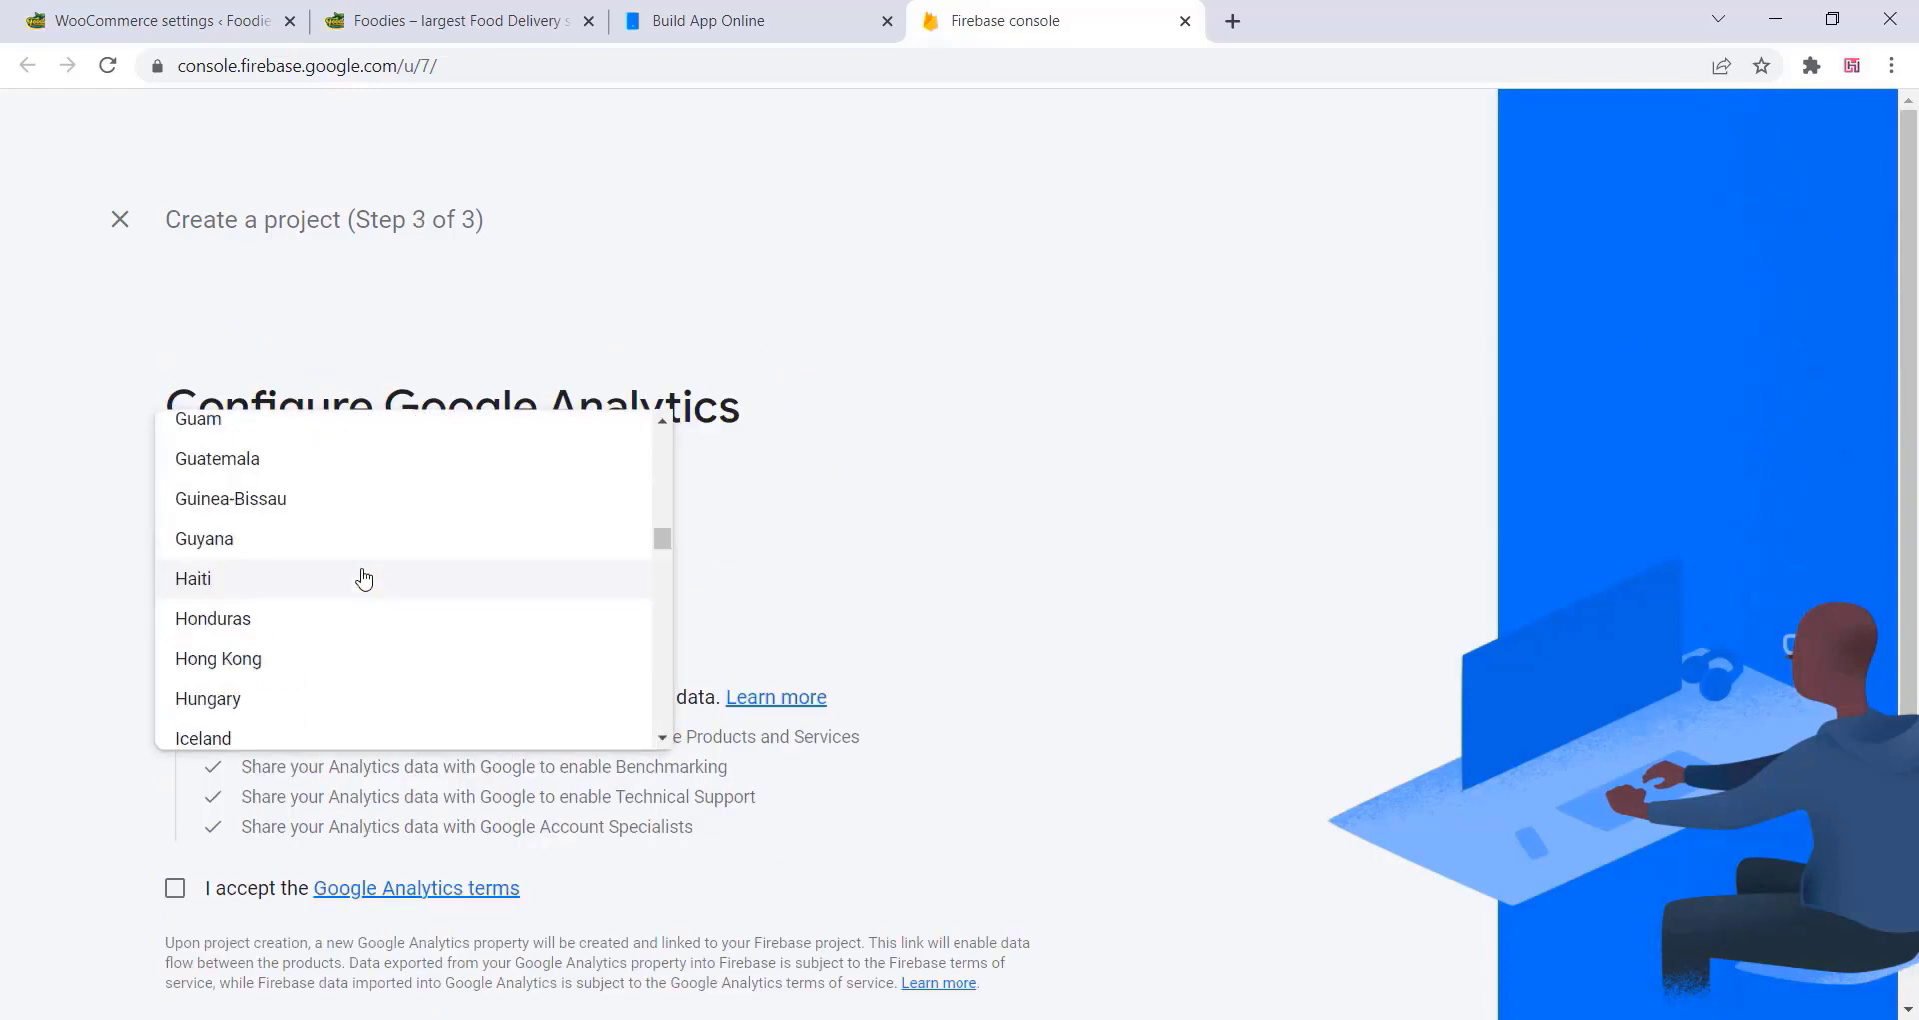
scroll(364, 577, "down", 3)
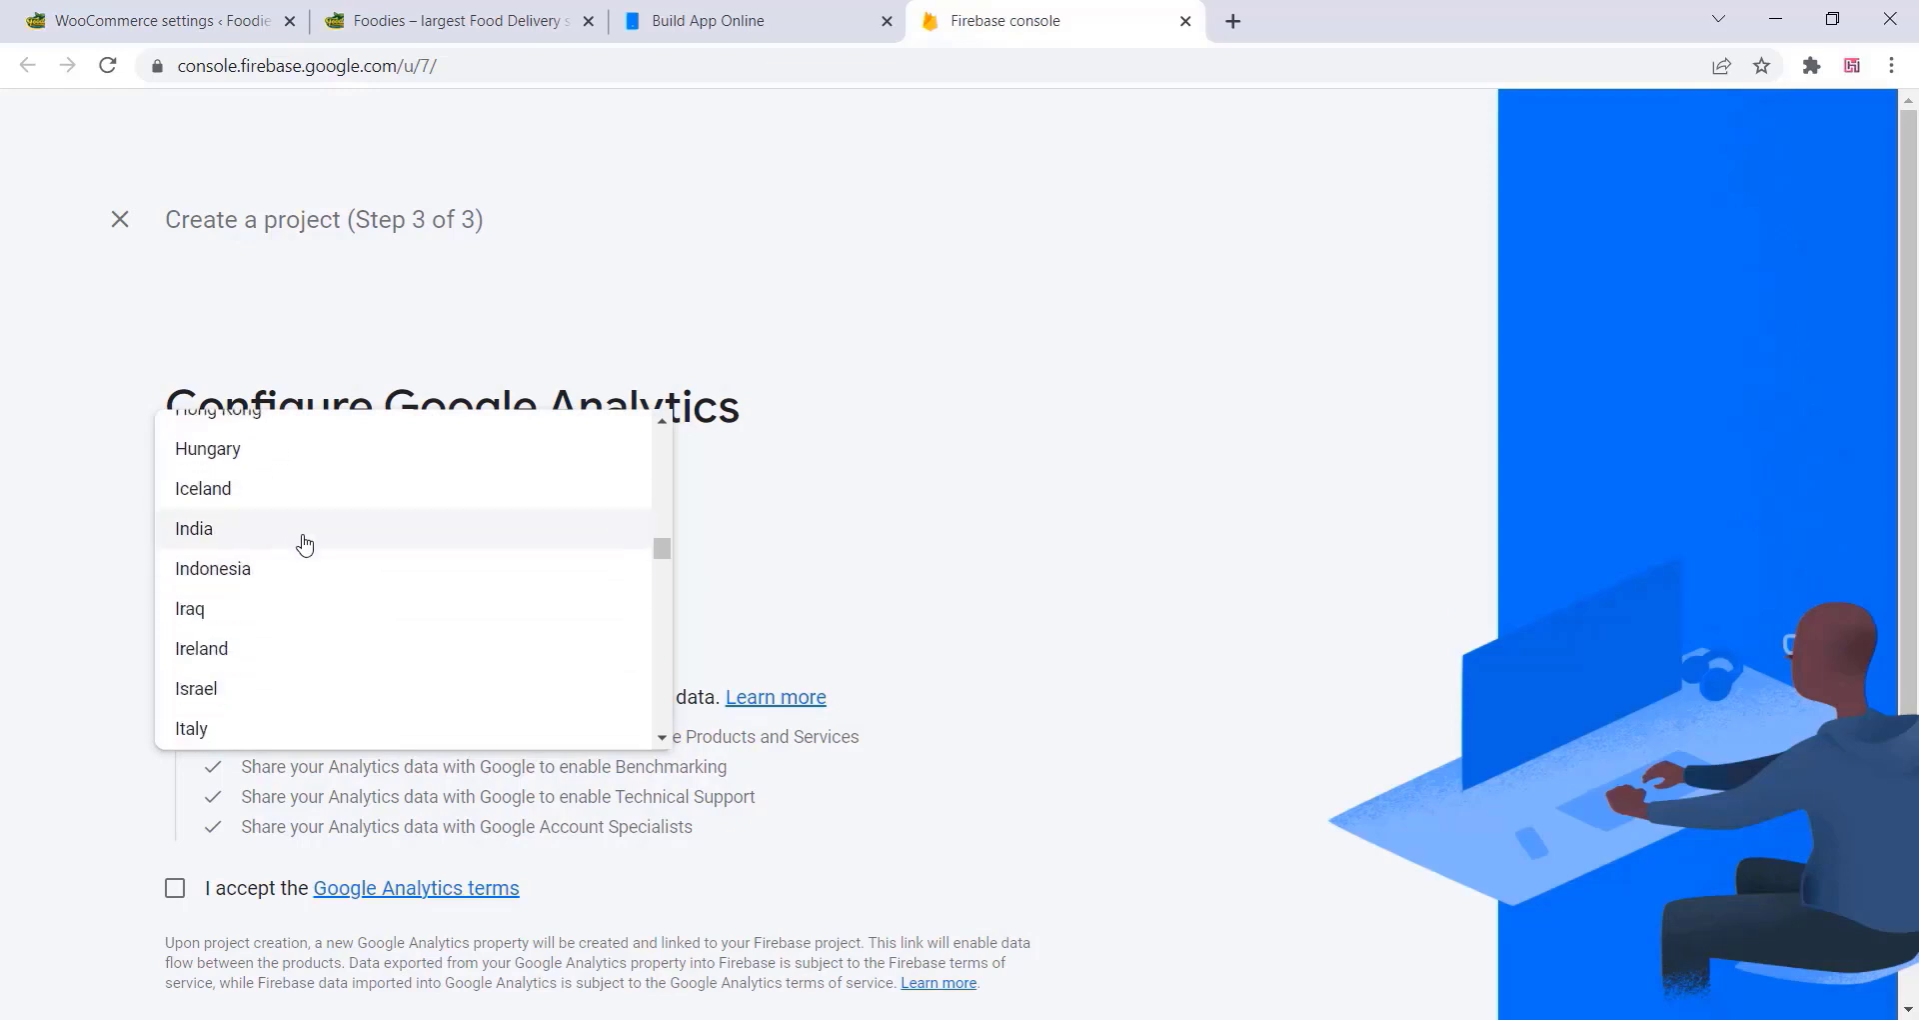
left_click(227, 528)
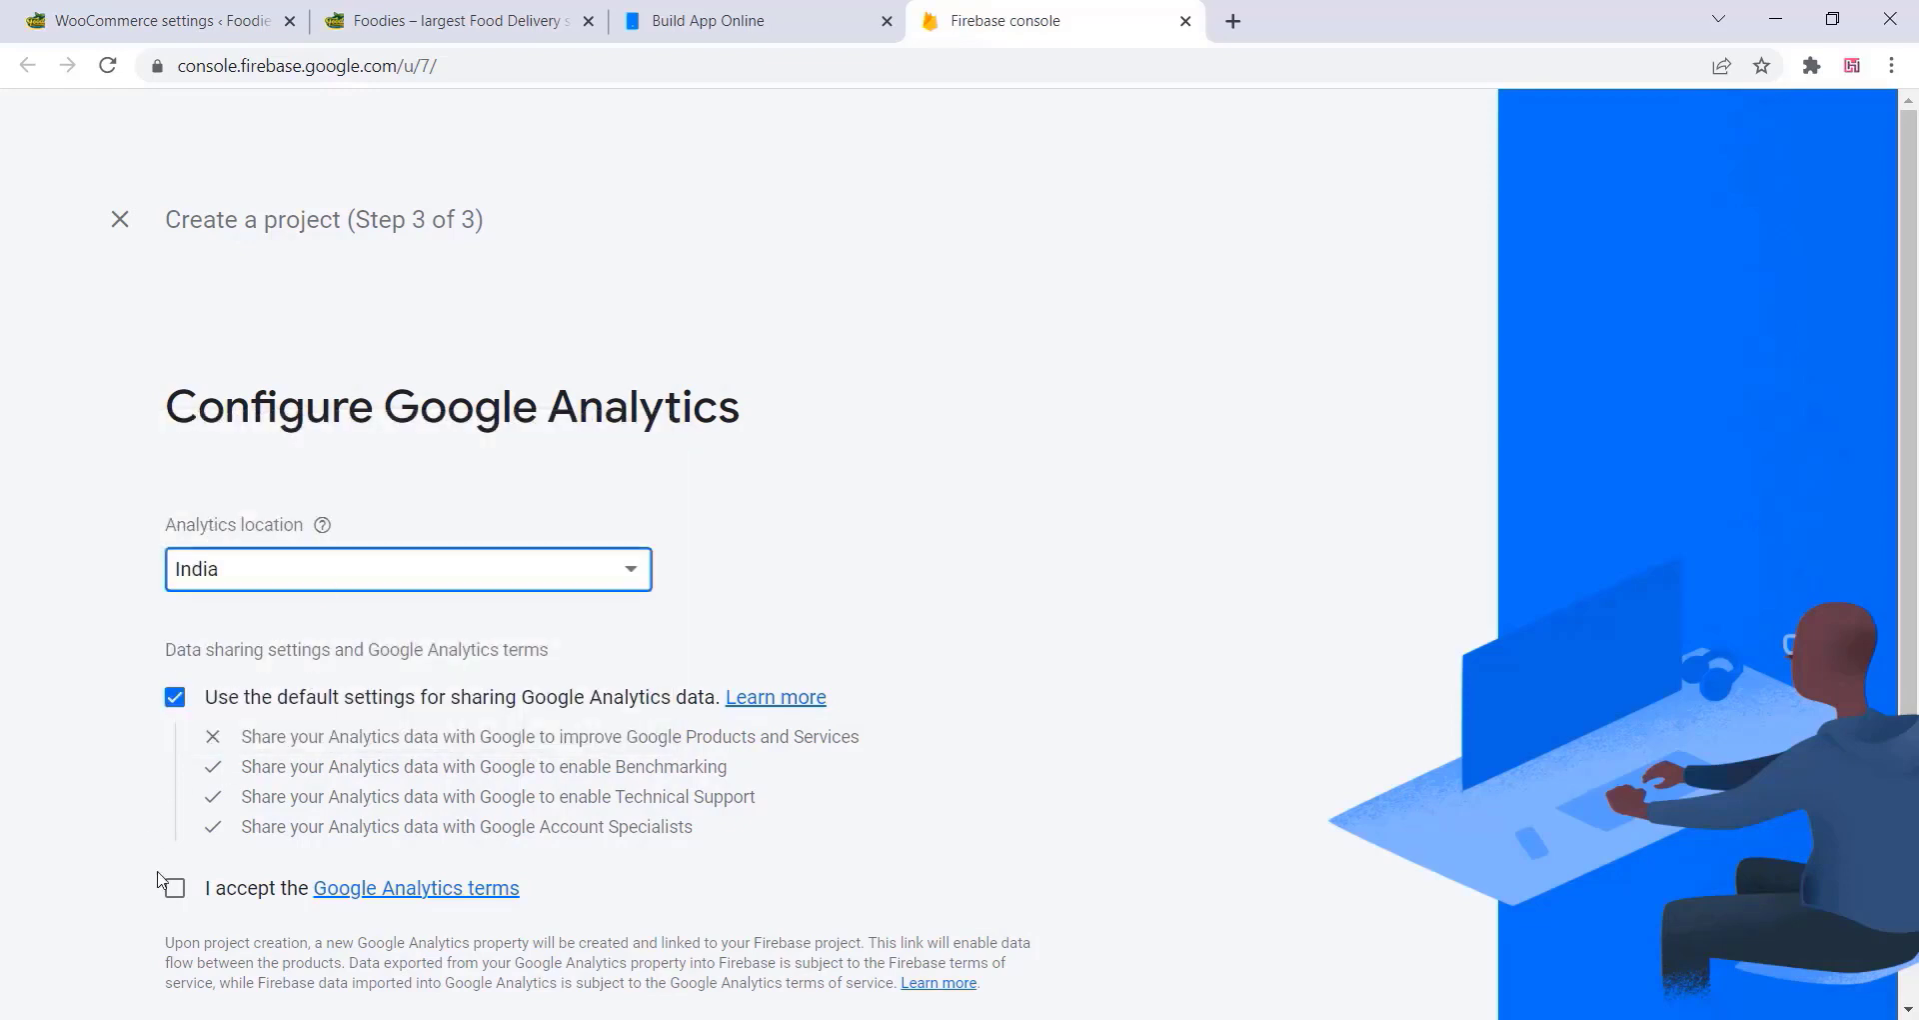
left_click(174, 893)
scroll(788, 997, "down", 2)
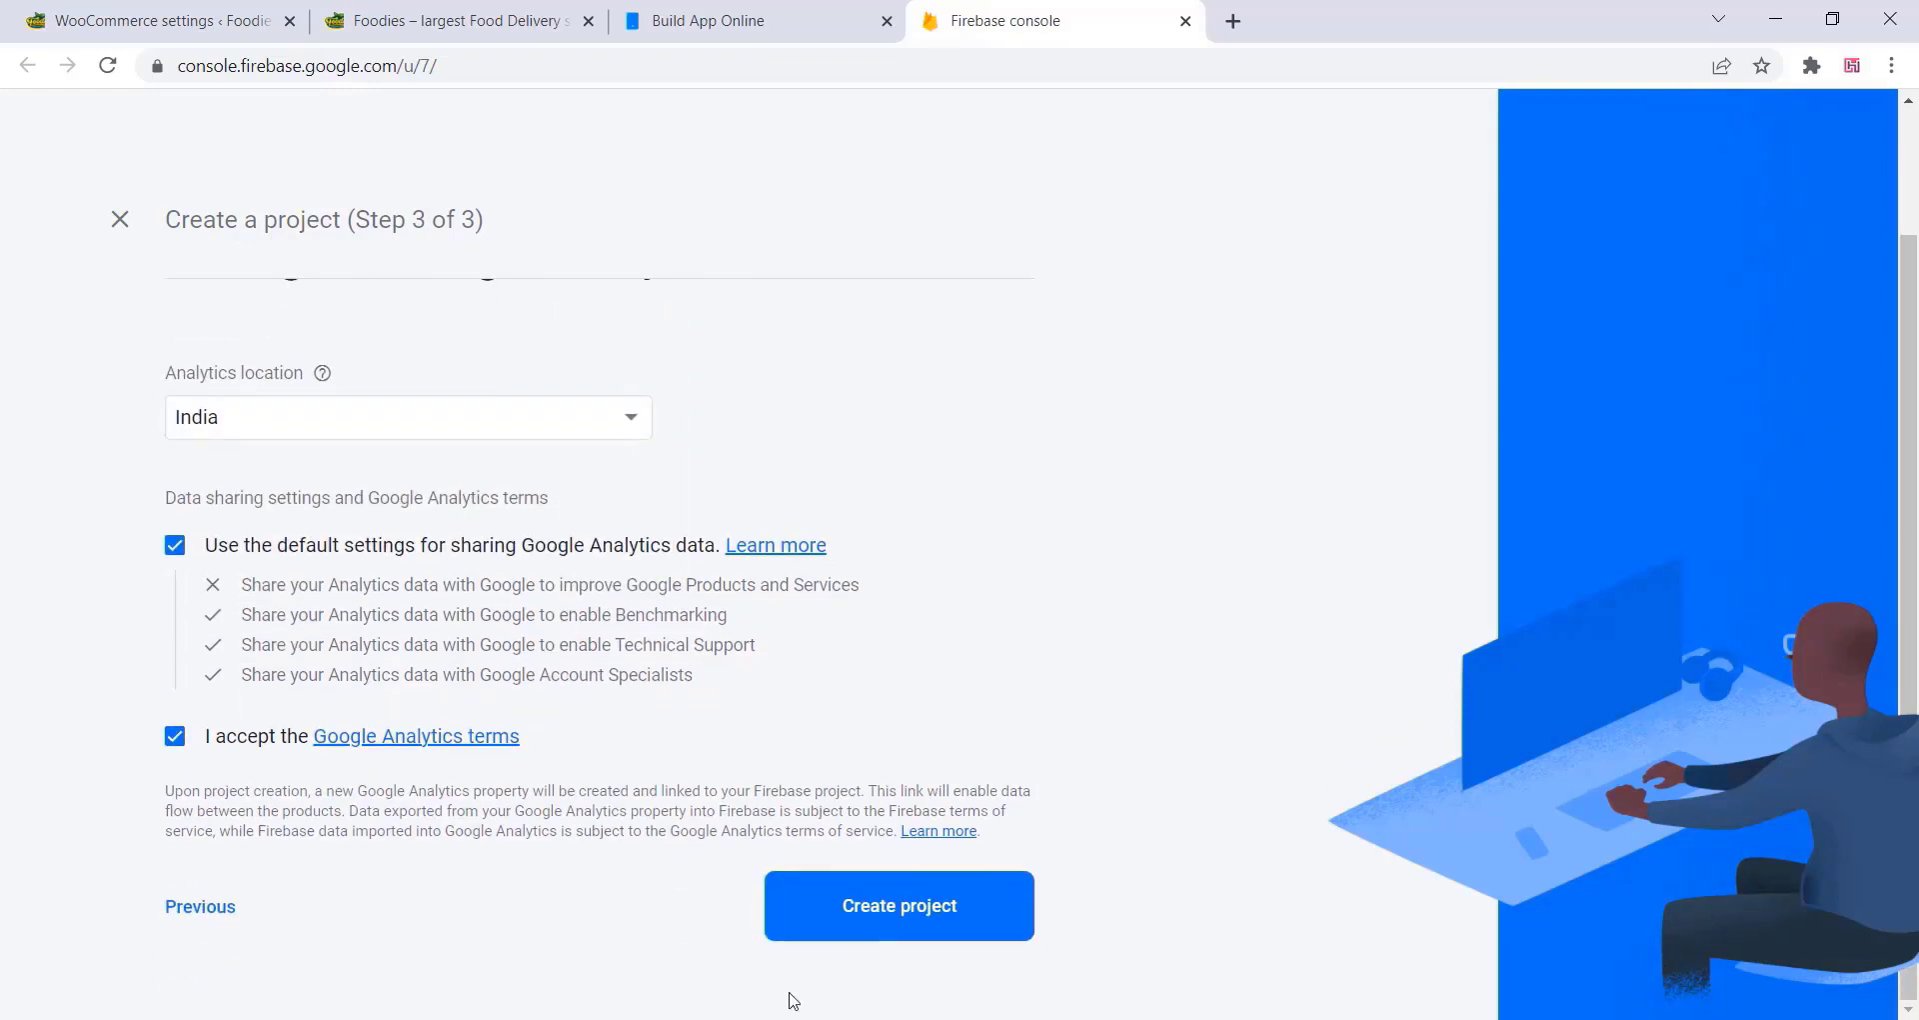
left_click(895, 917)
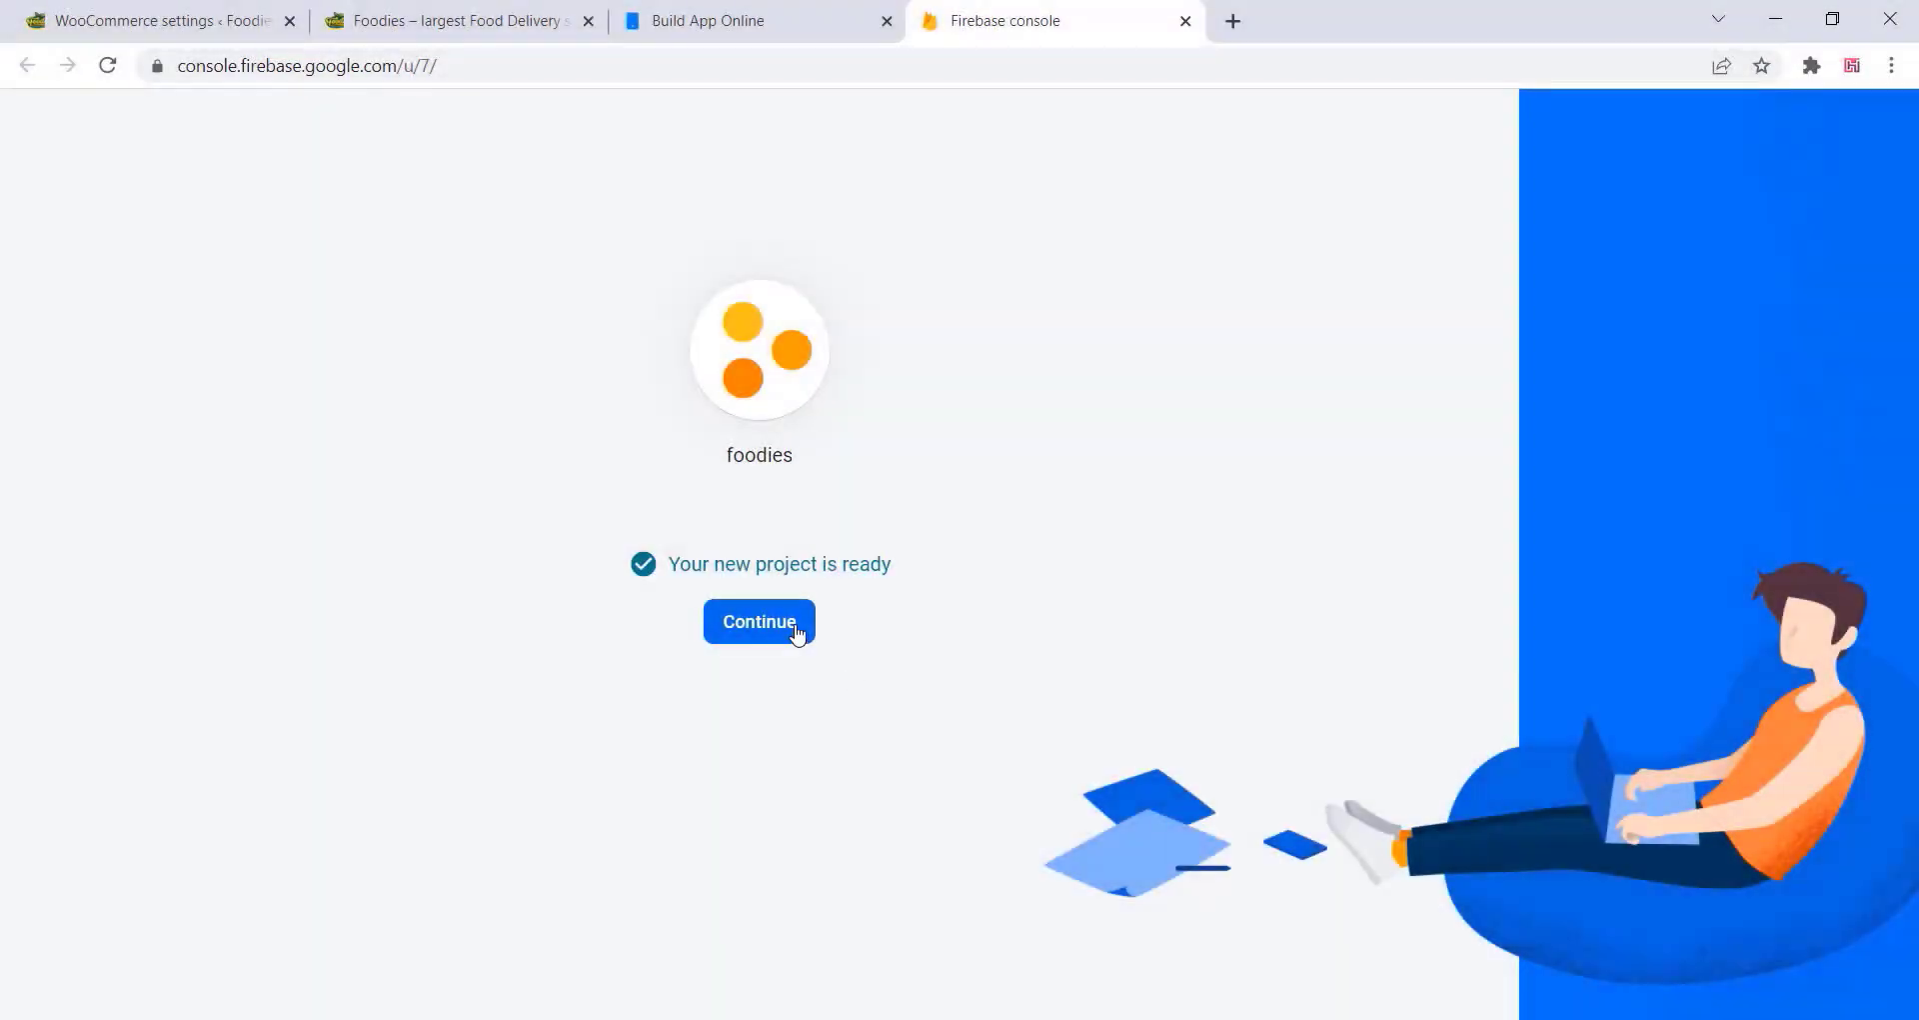
left_click(782, 629)
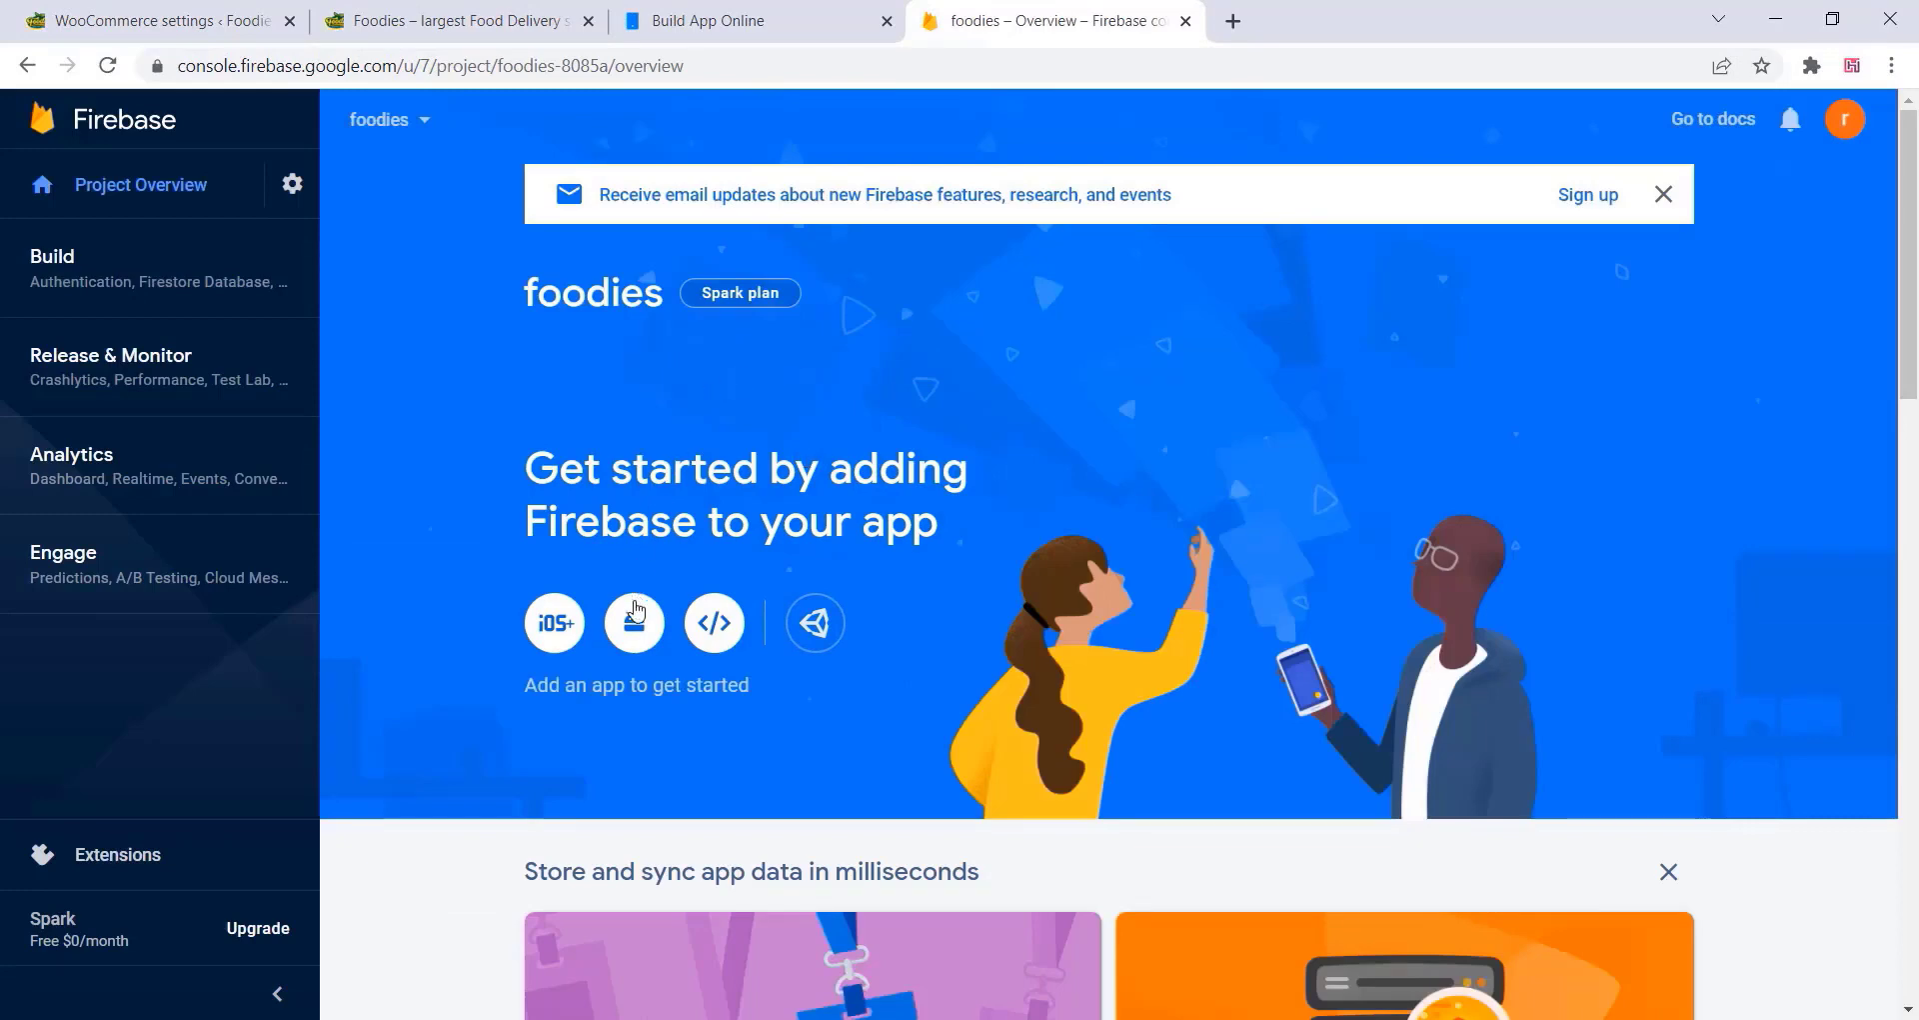
left_click(629, 637)
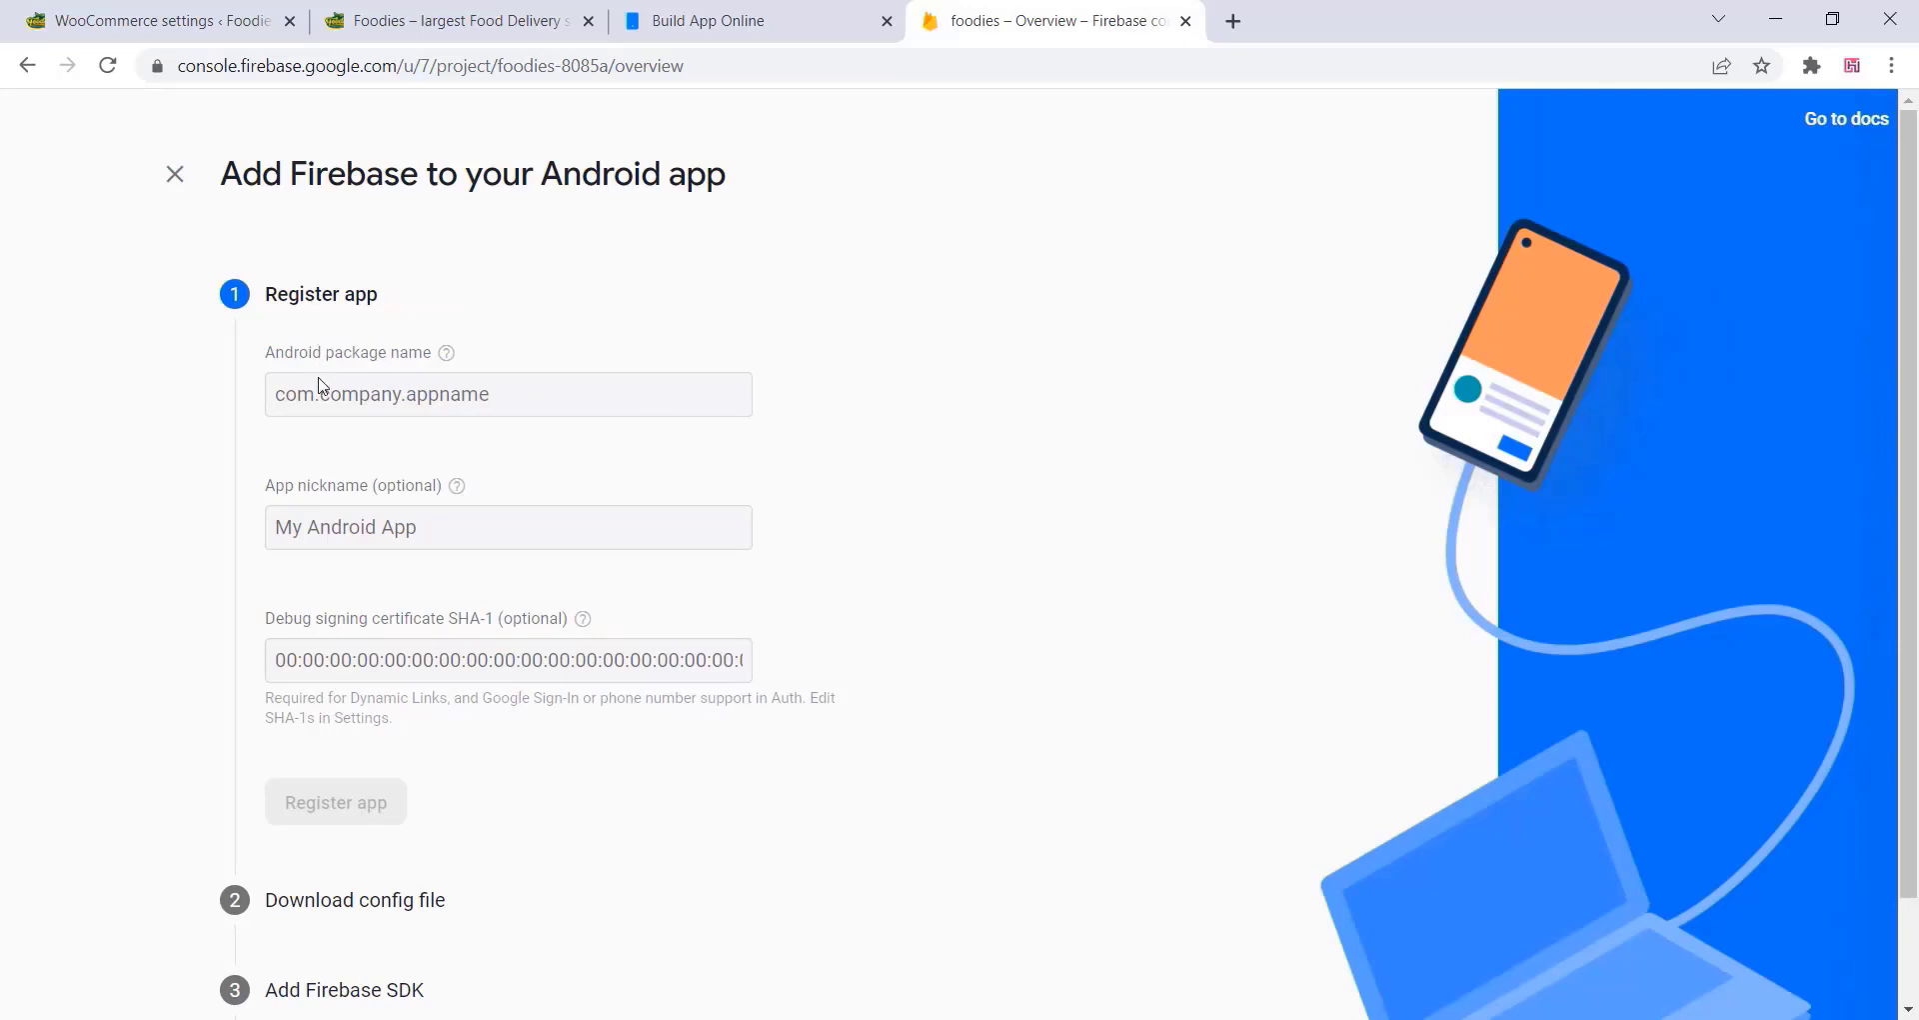
left_click(323, 400)
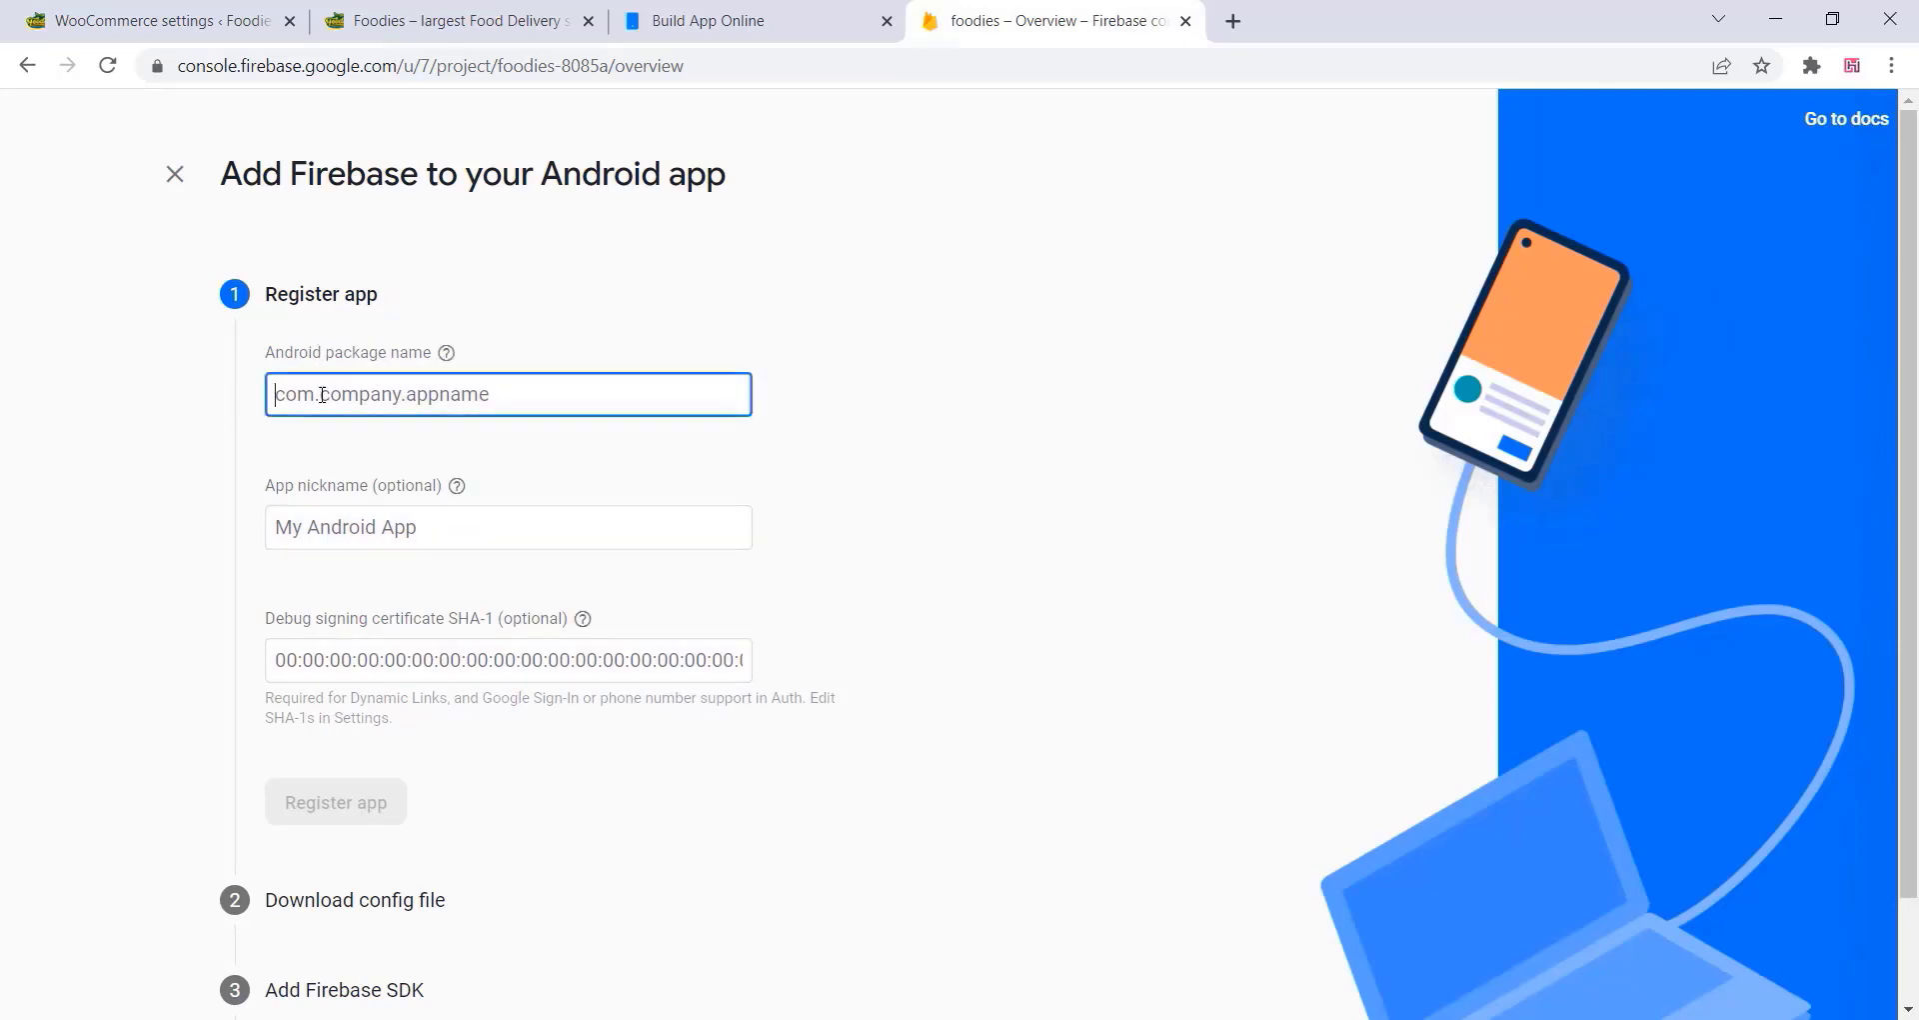
right_click(321, 396)
left_click(408, 592)
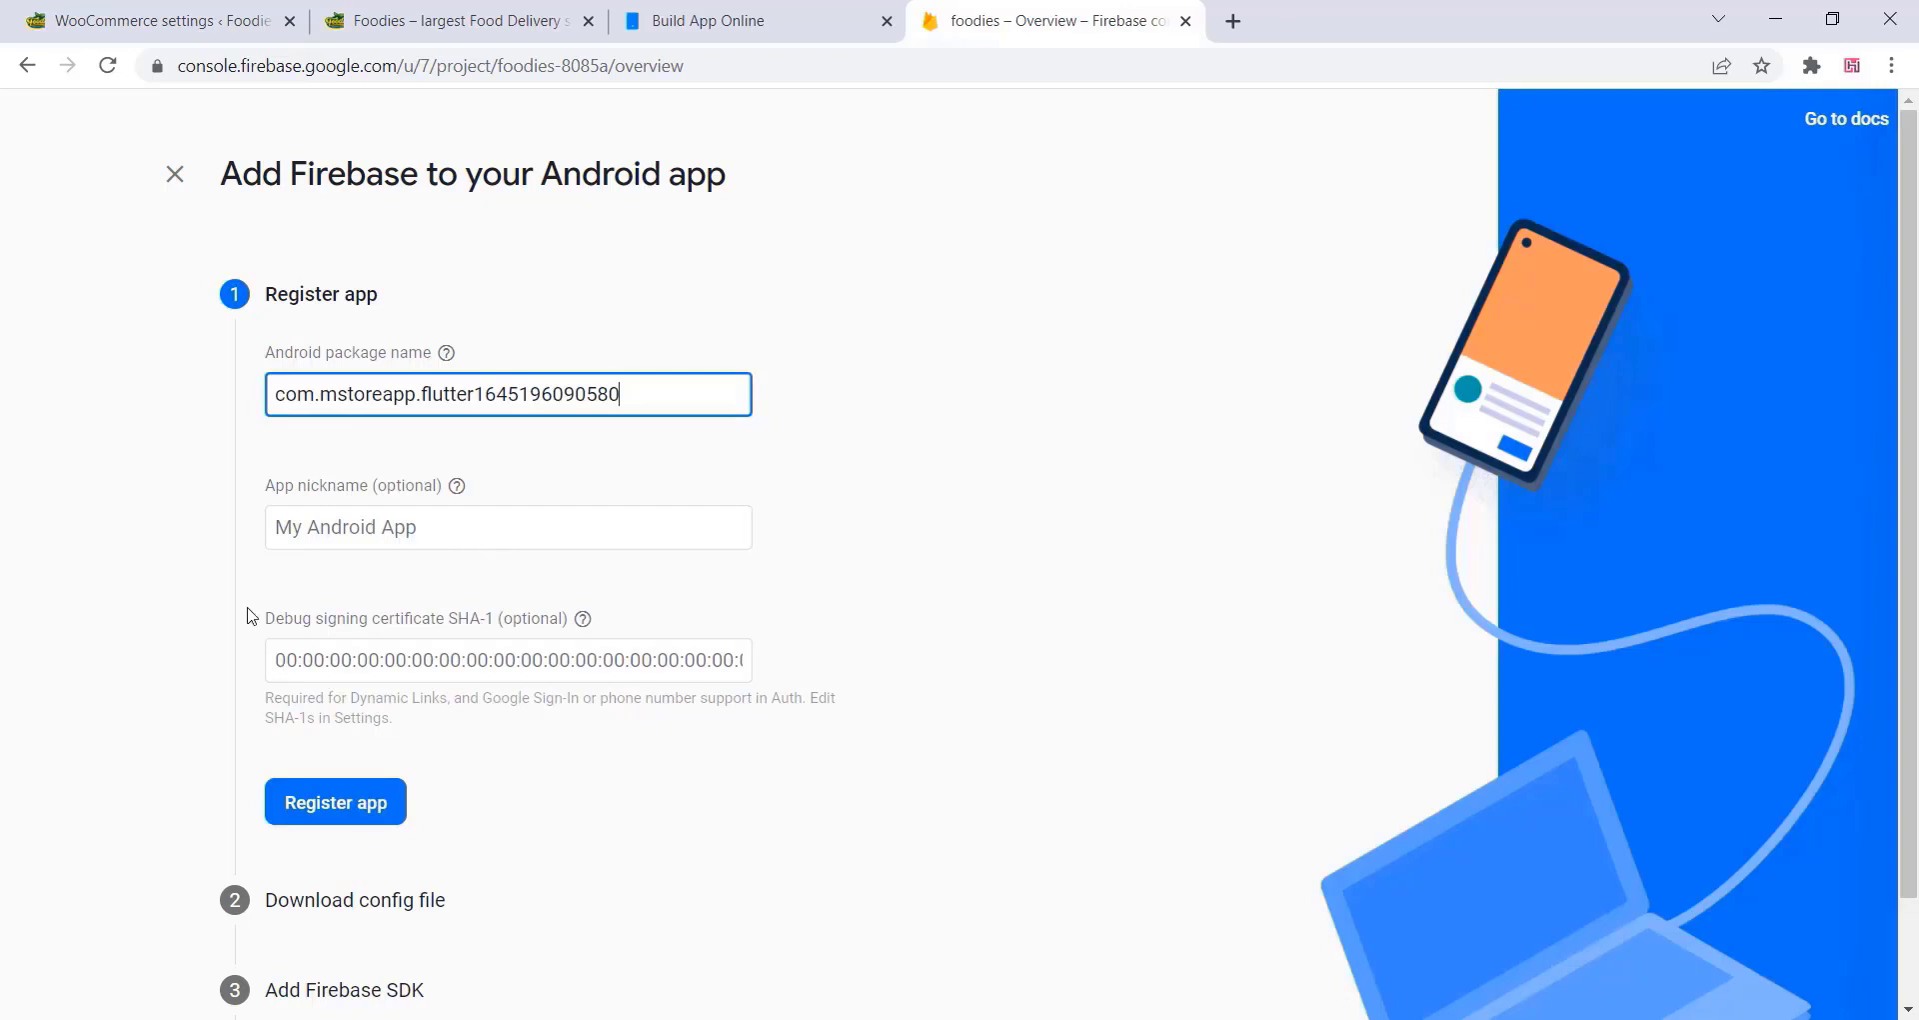
scroll(260, 618, "down", 1)
left_click(340, 682)
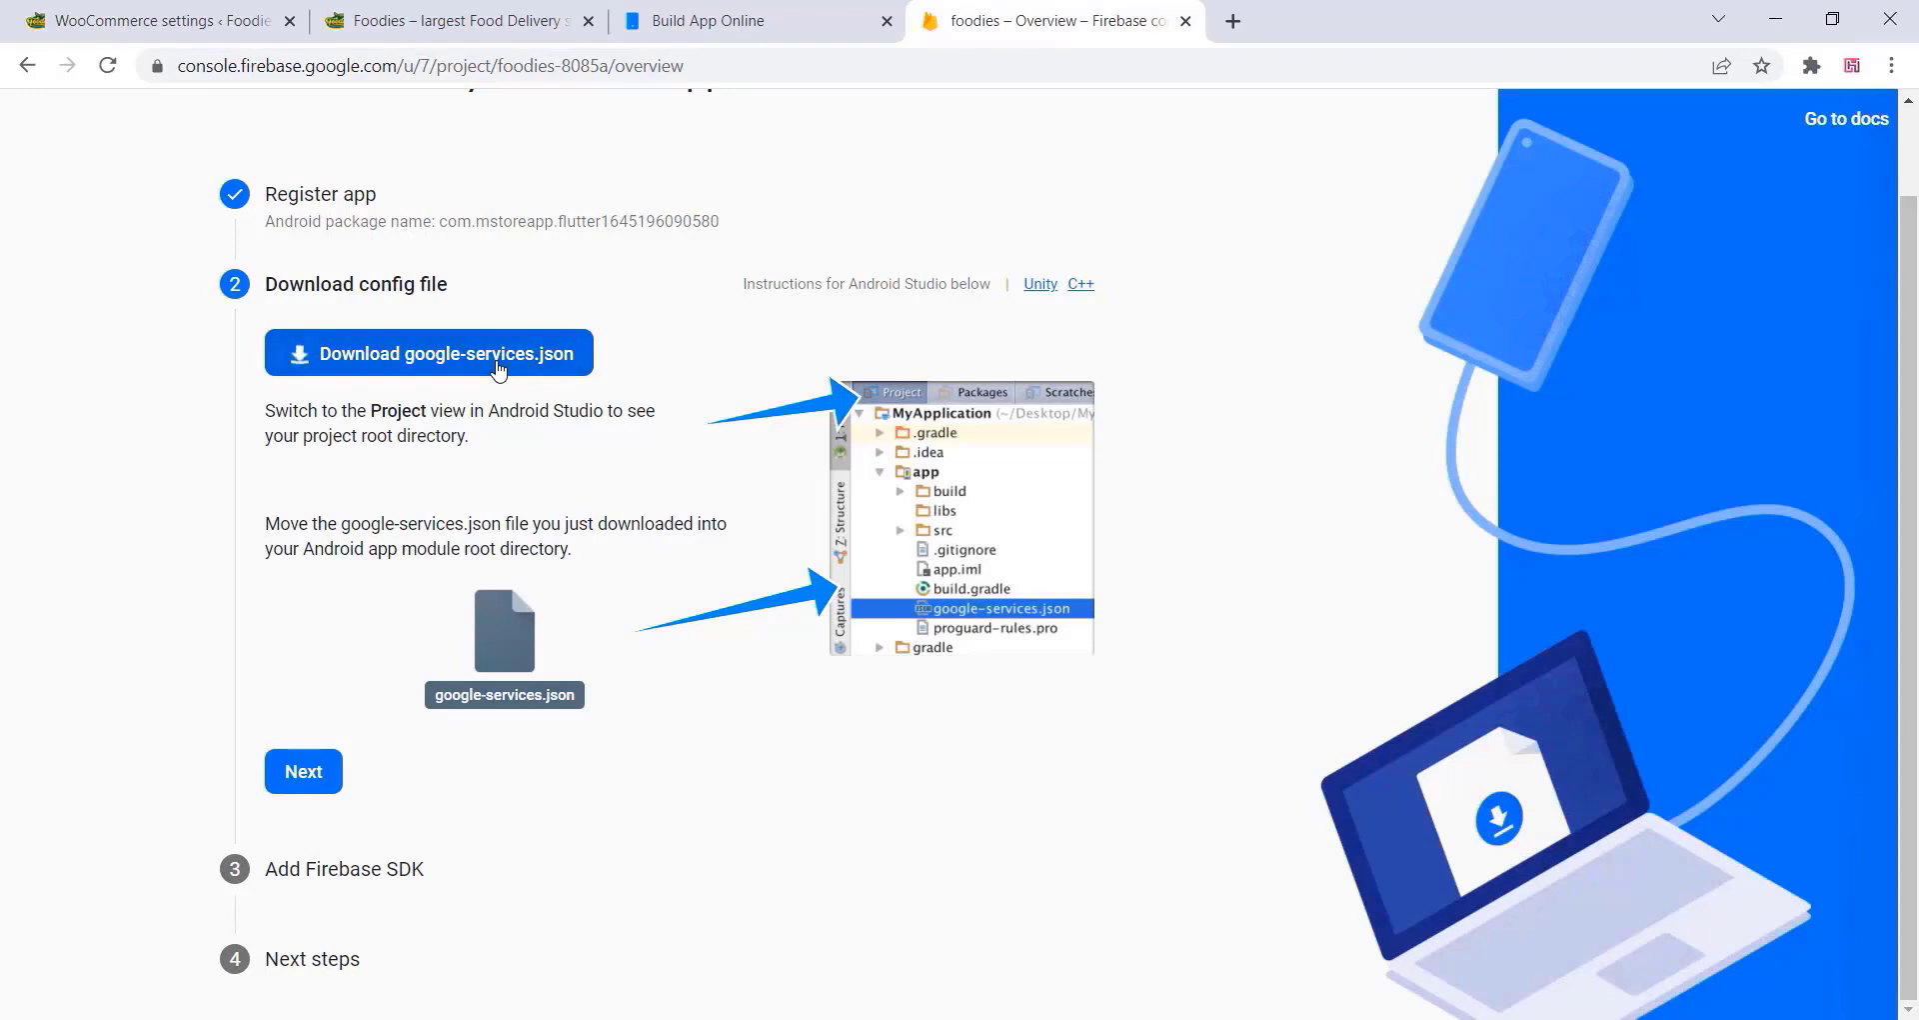
Download the google-services.json config file and finish the remaining Android setup stages to return to the Firebase console.
left_click(498, 366)
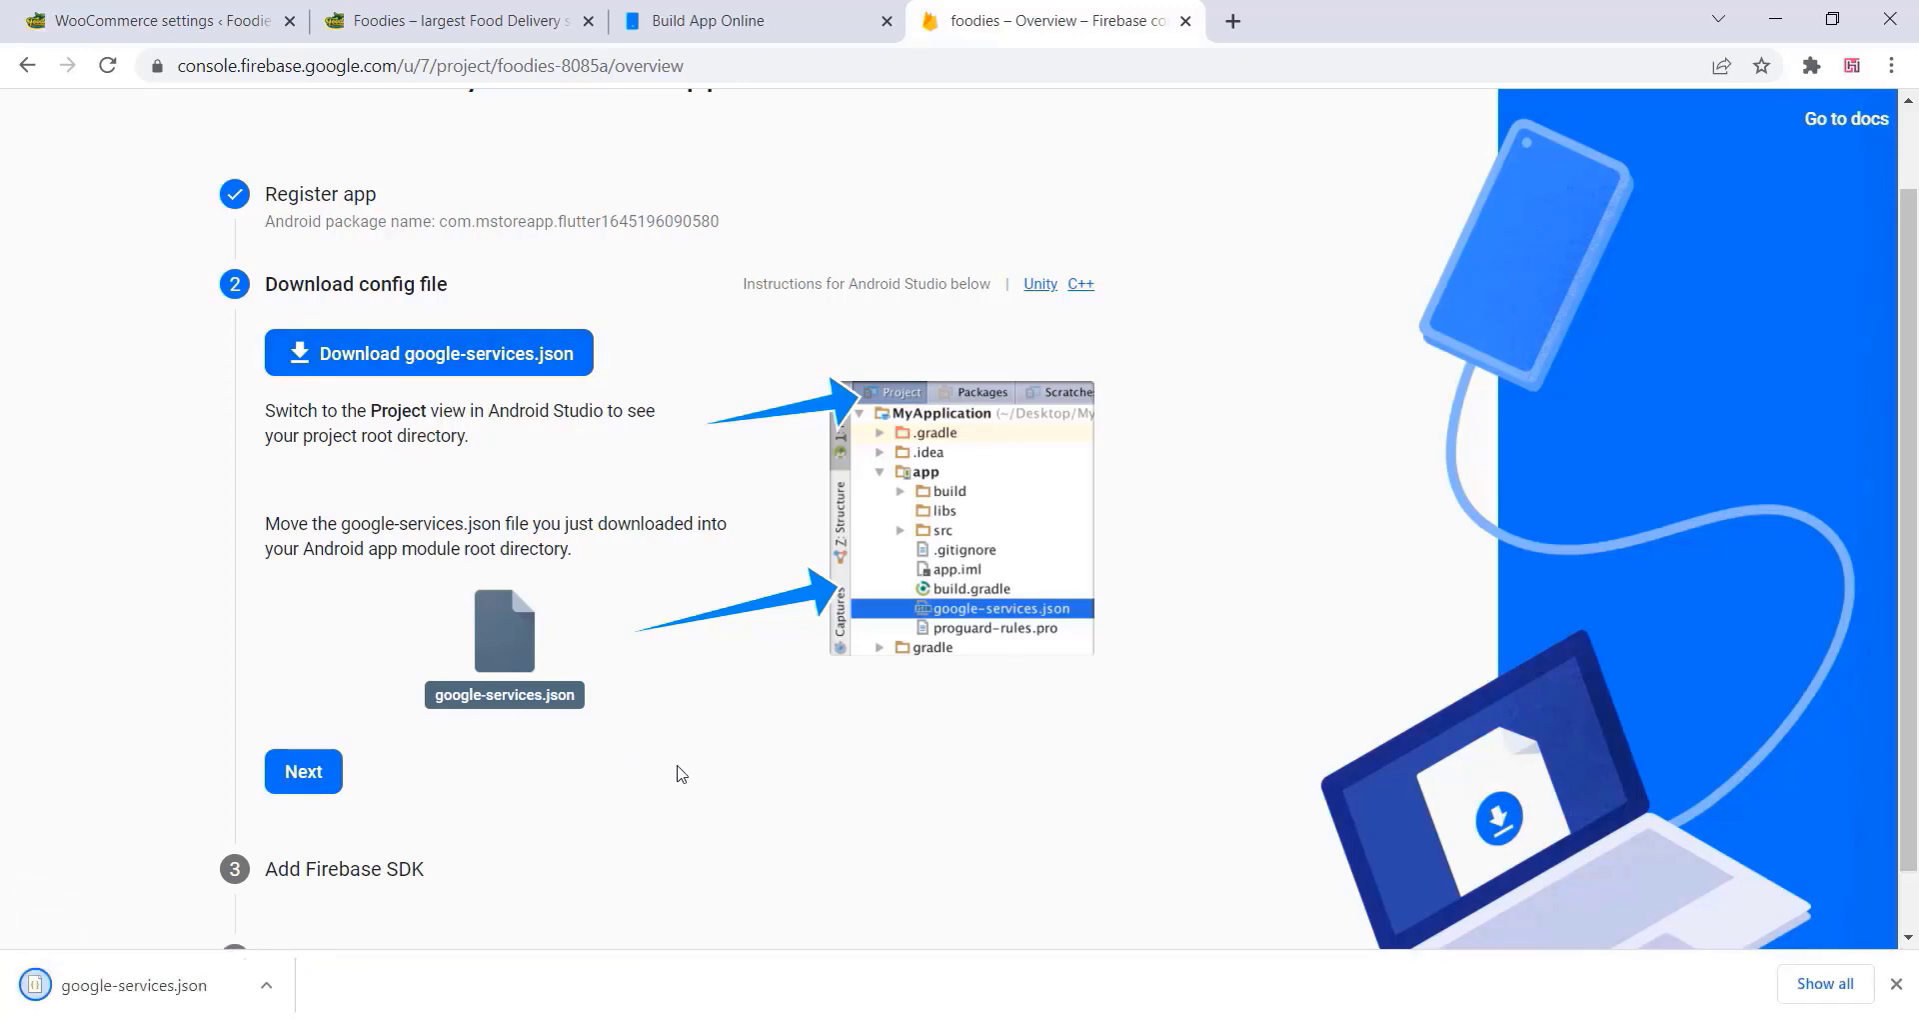
scroll(599, 656, "down", 1)
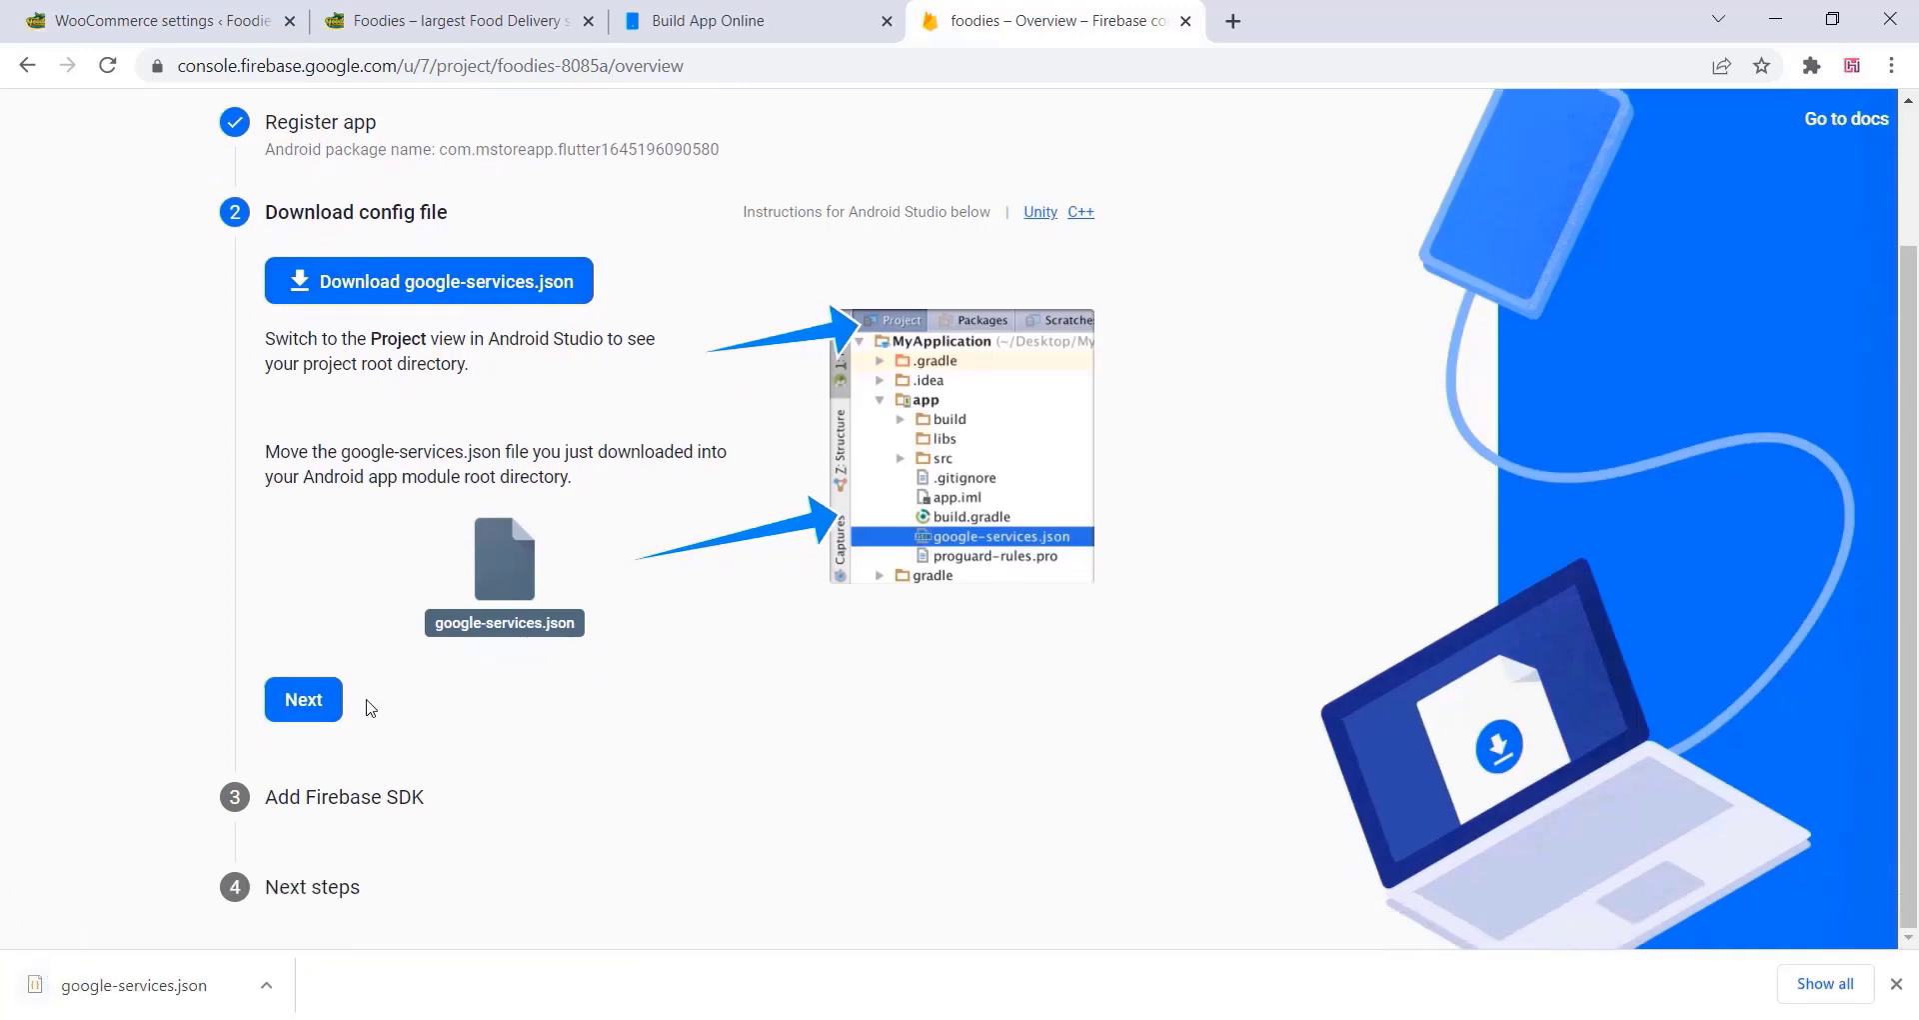
left_click(322, 706)
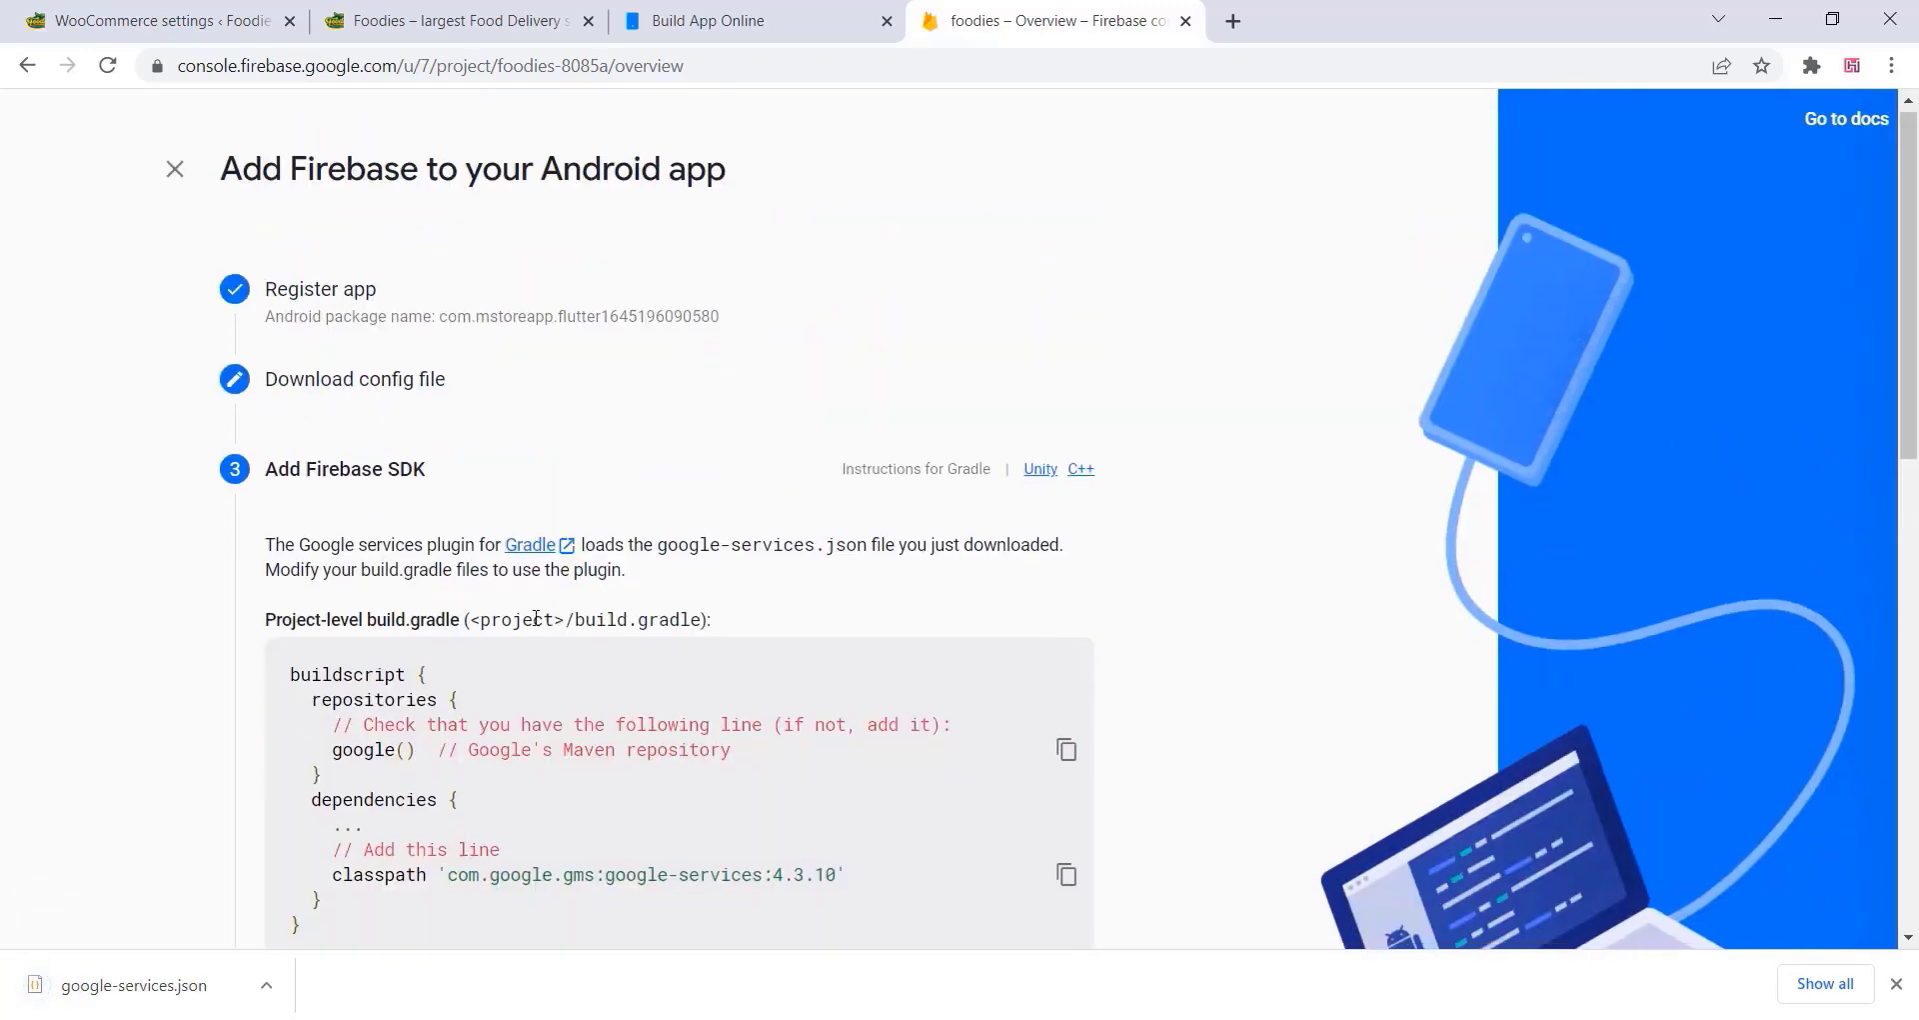
scroll(536, 618, "down", 10)
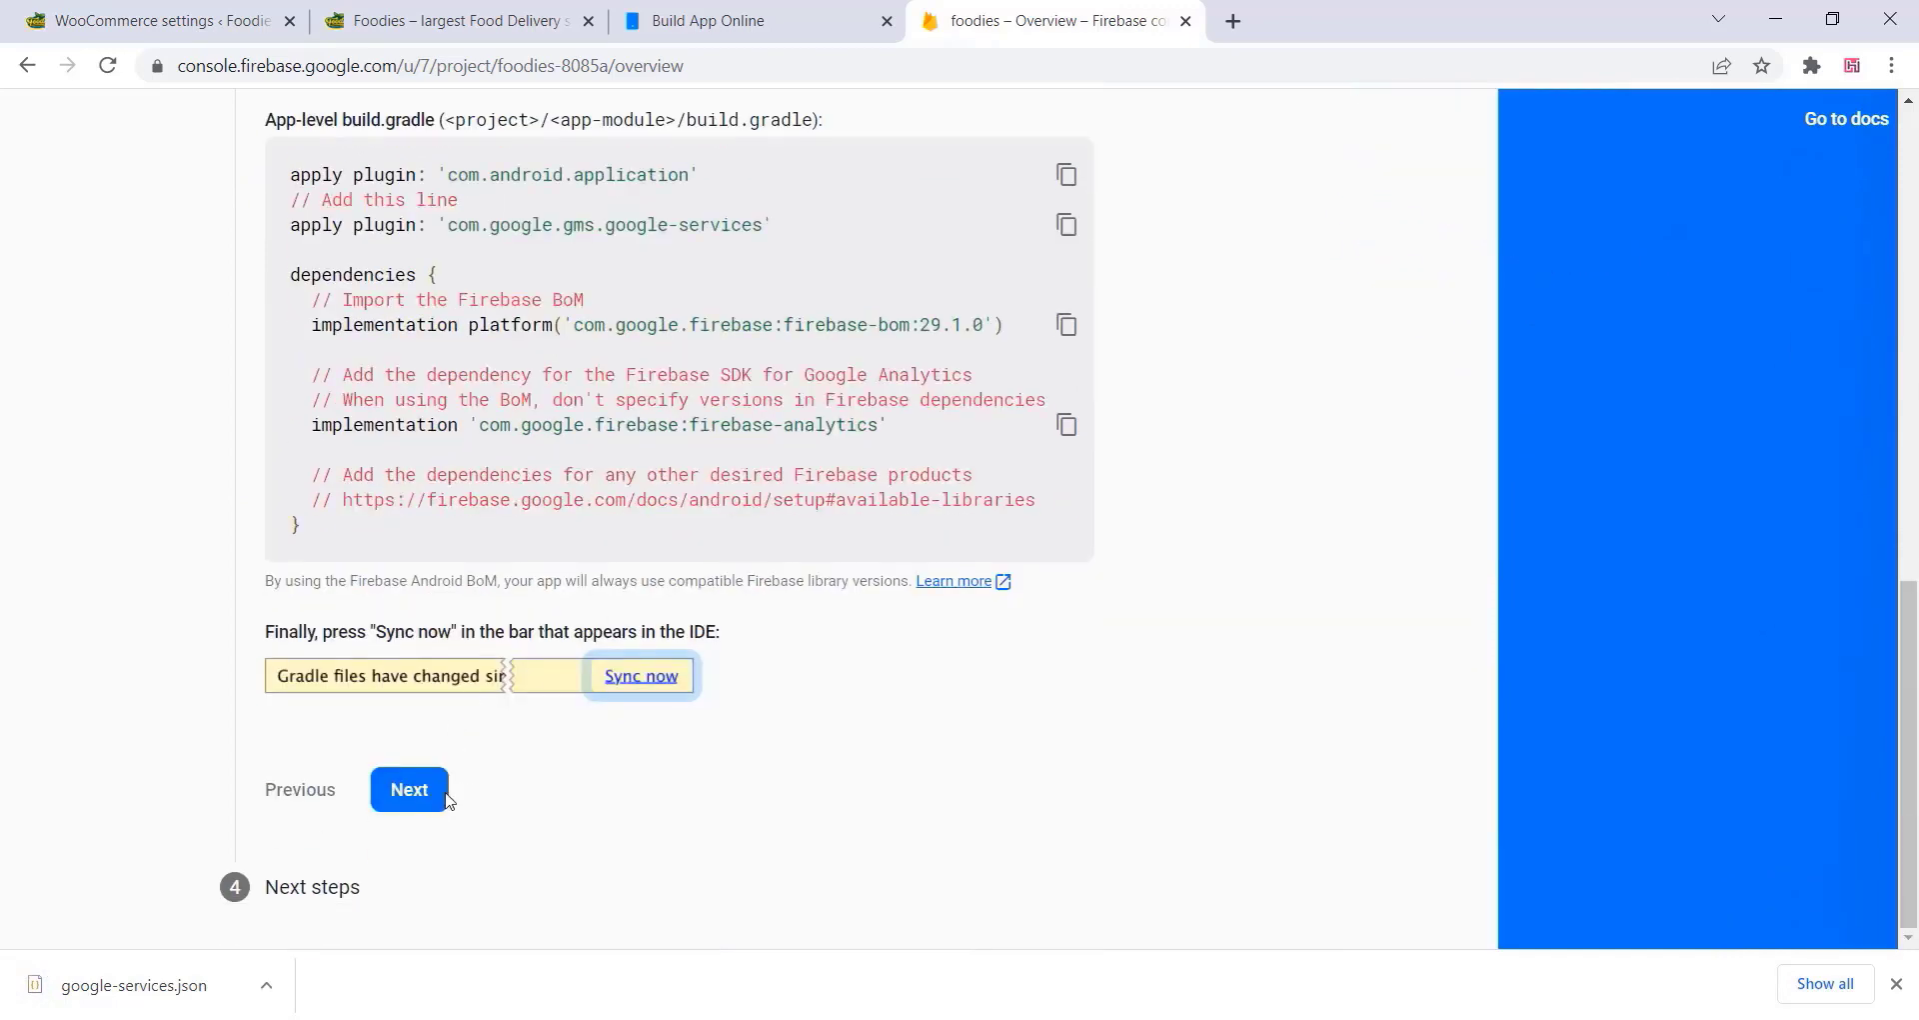
left_click(412, 790)
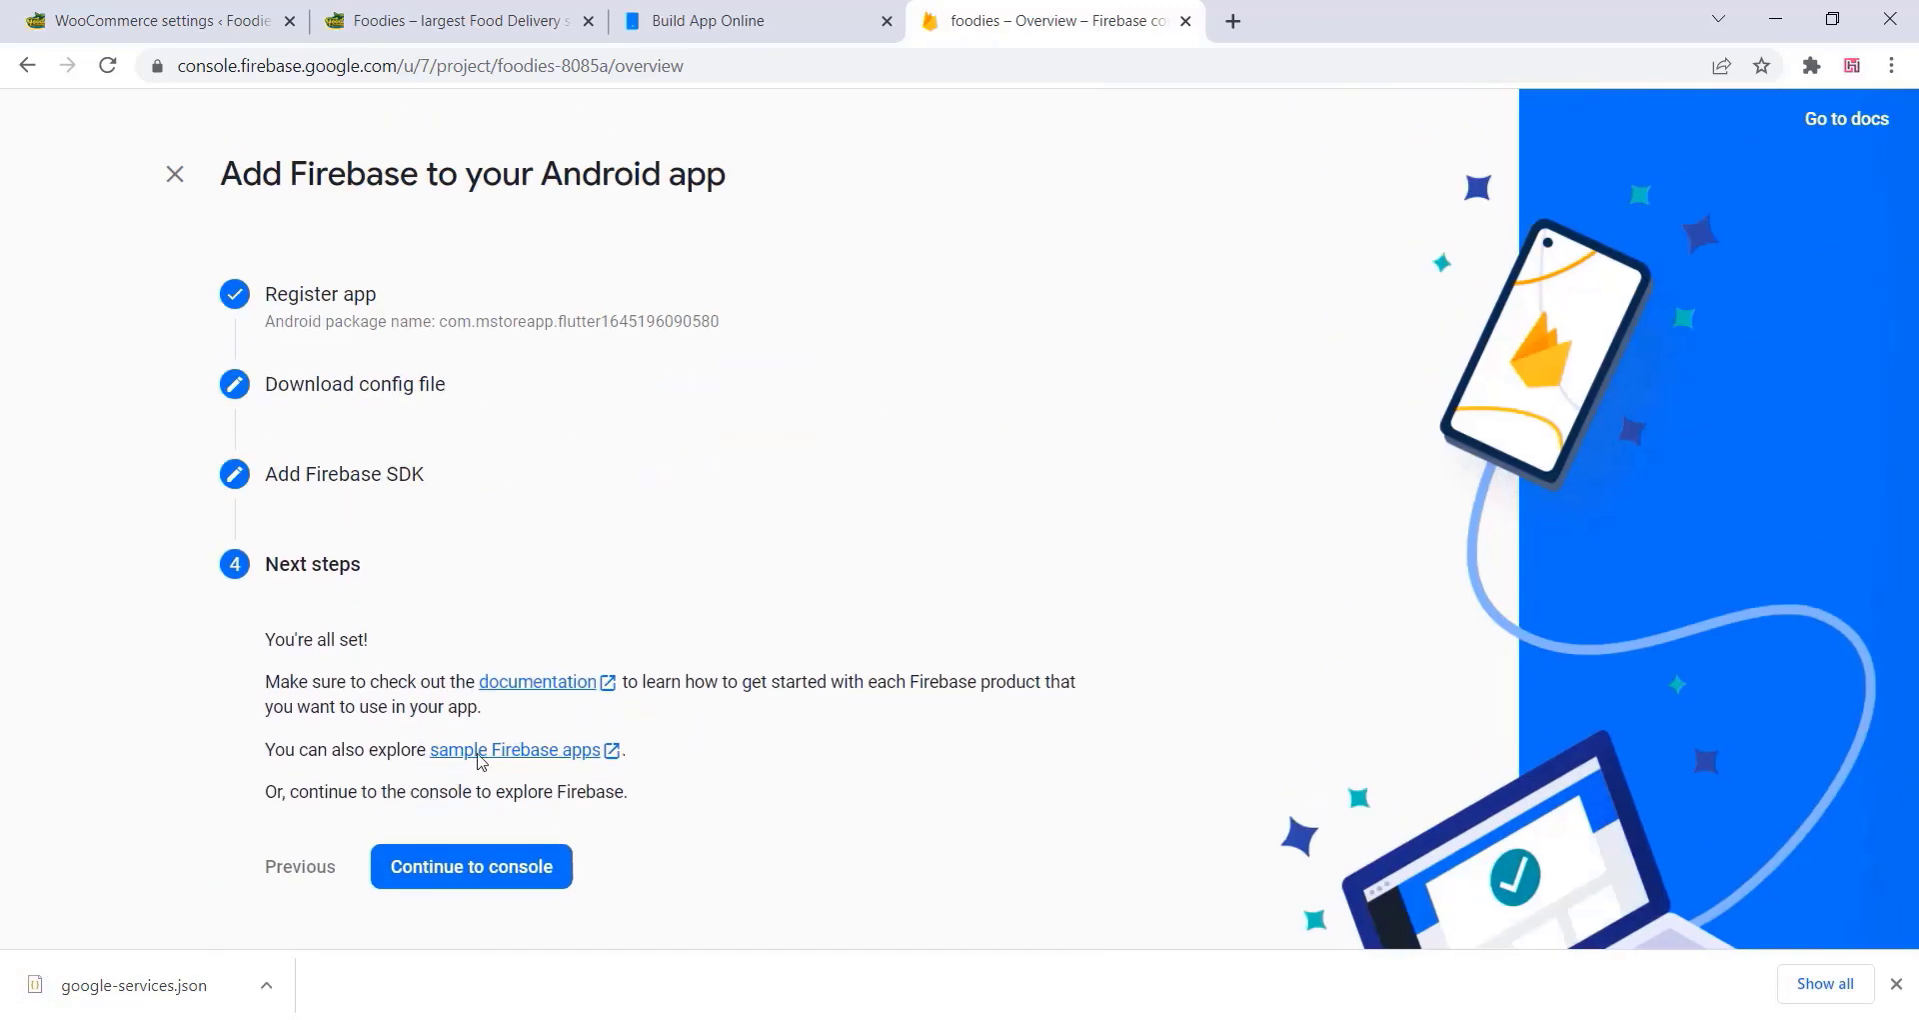
left_click(522, 872)
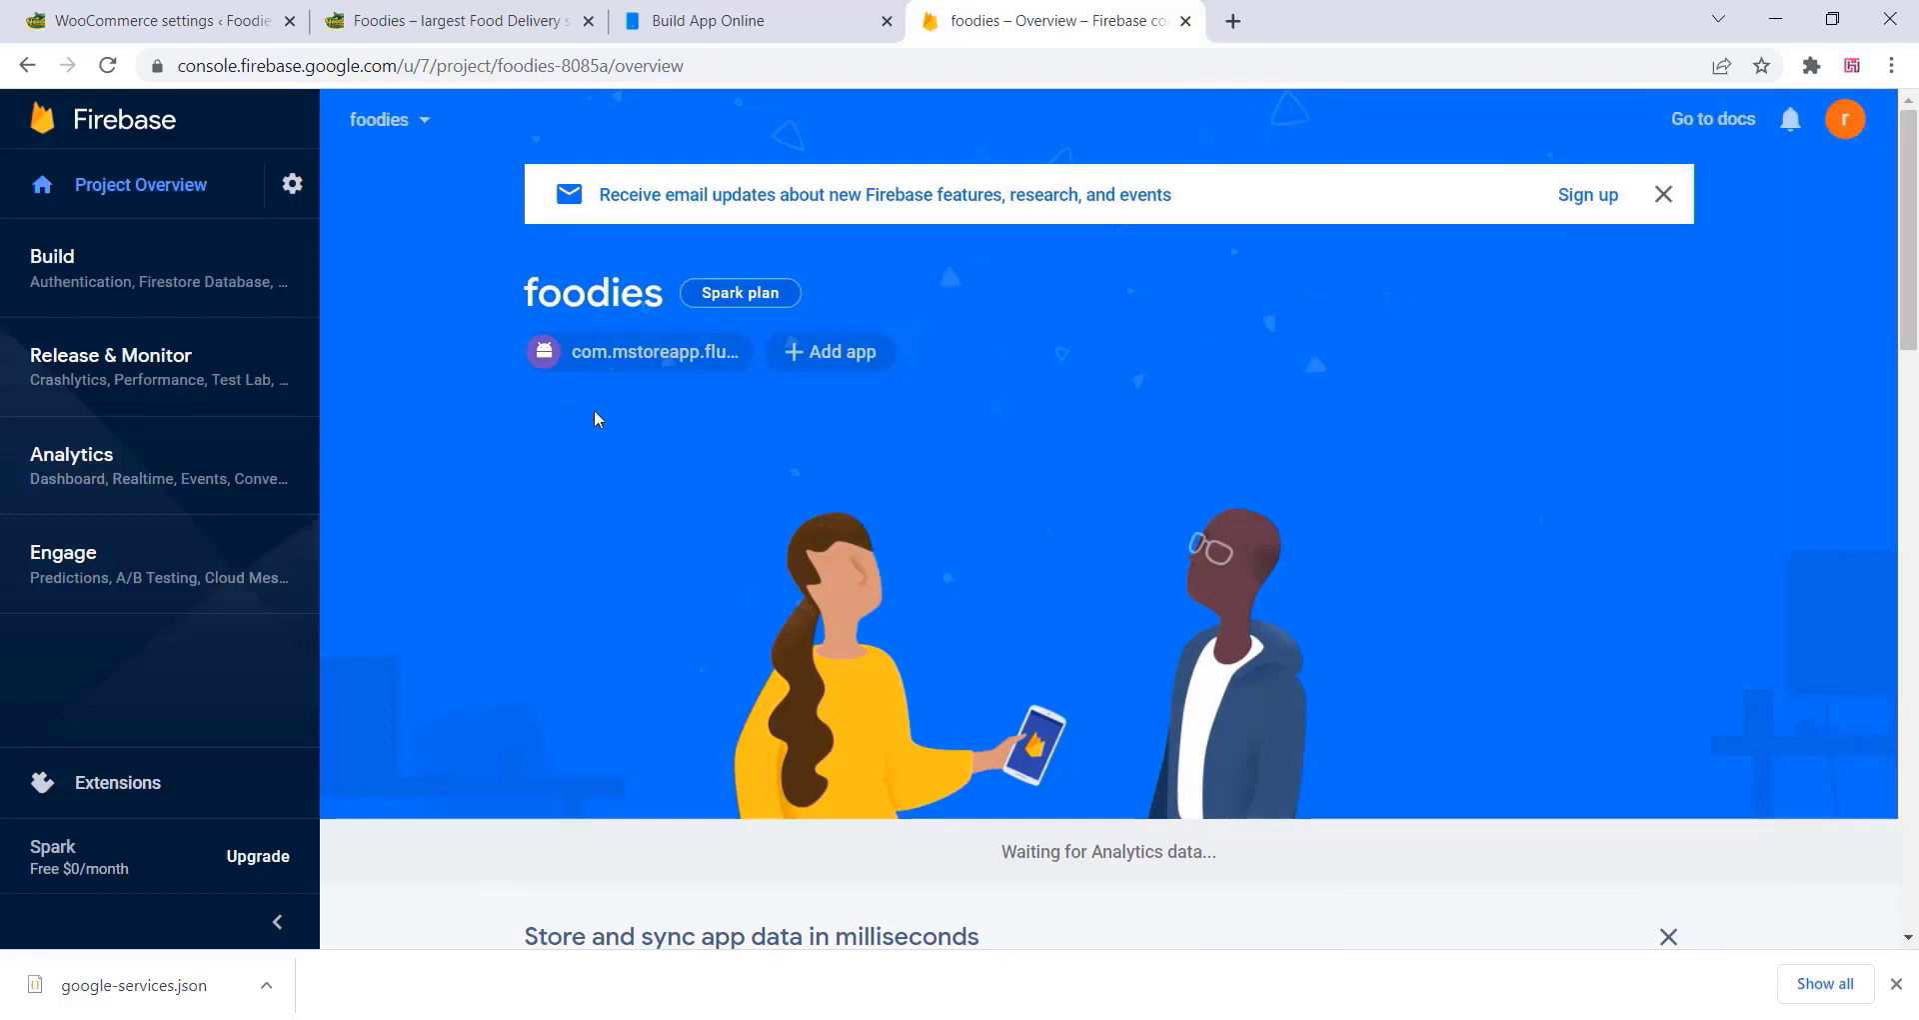
Upload the google-services file from Downloads as the GoogleService file in the Build App Online form.
left_click(690, 20)
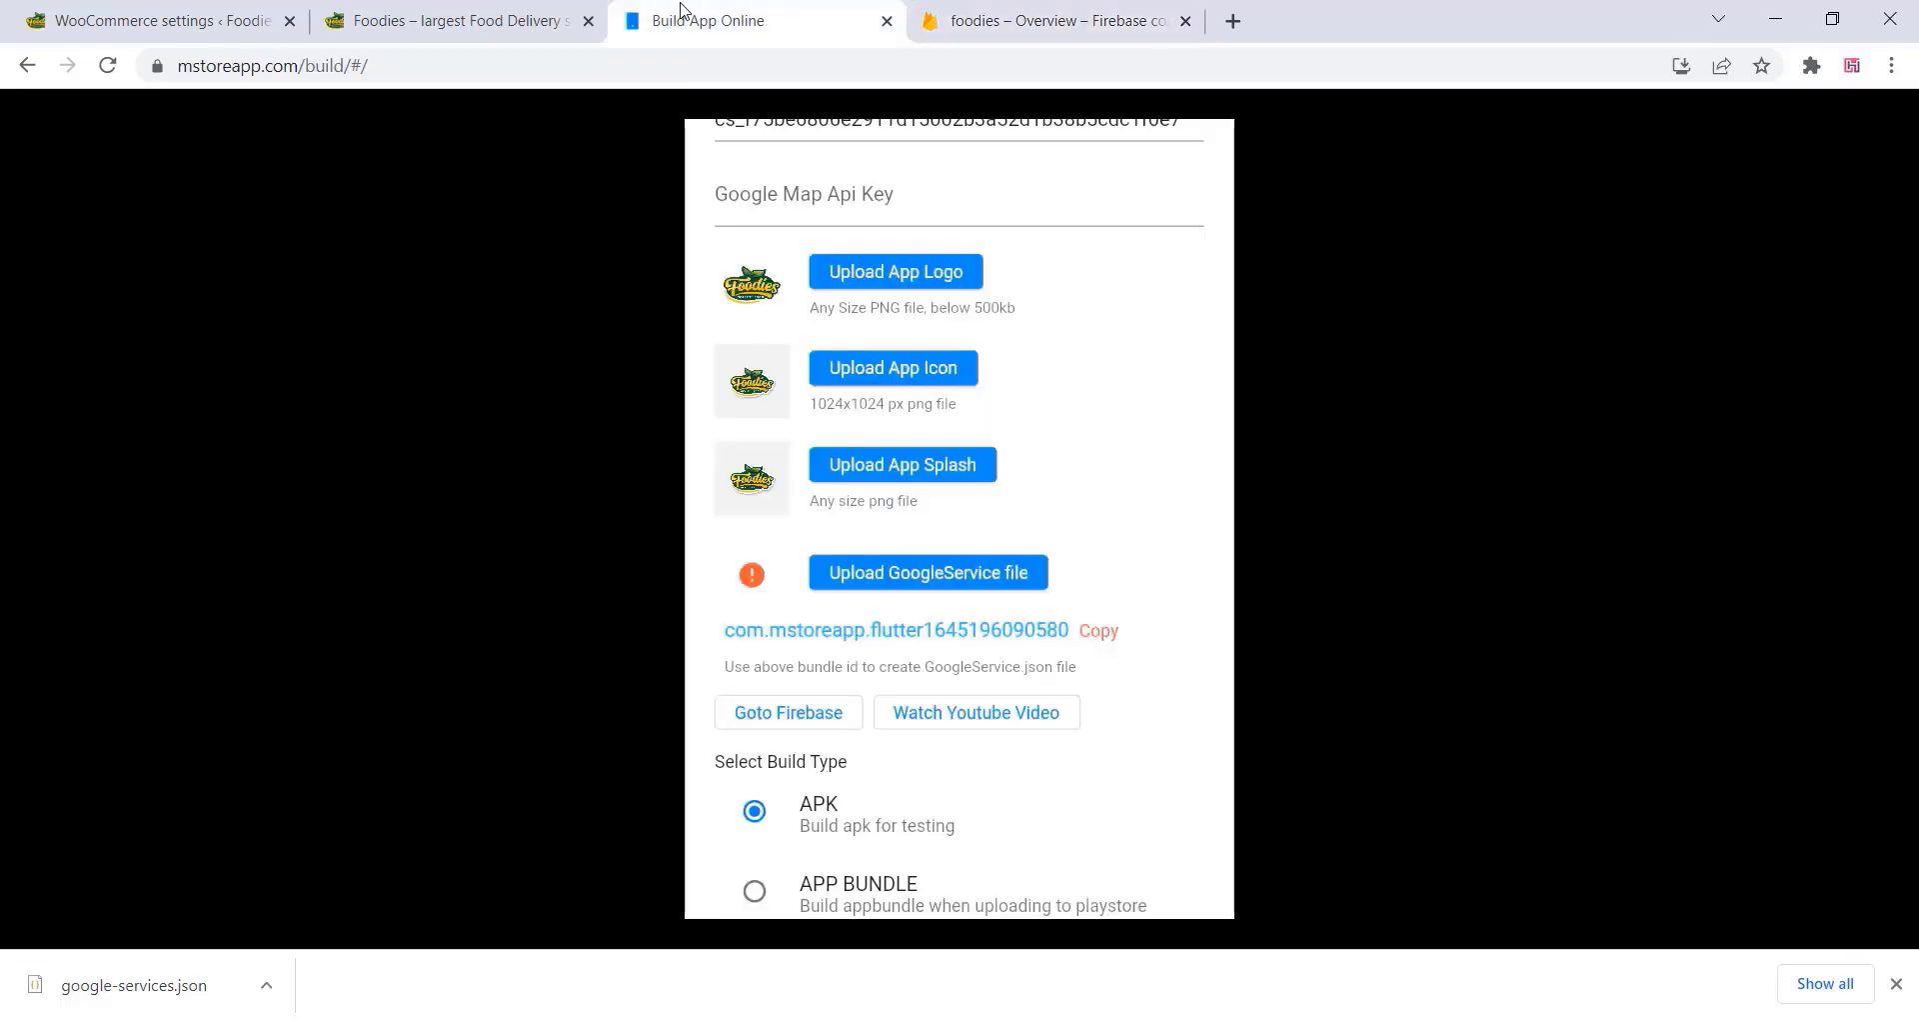
left_click(904, 580)
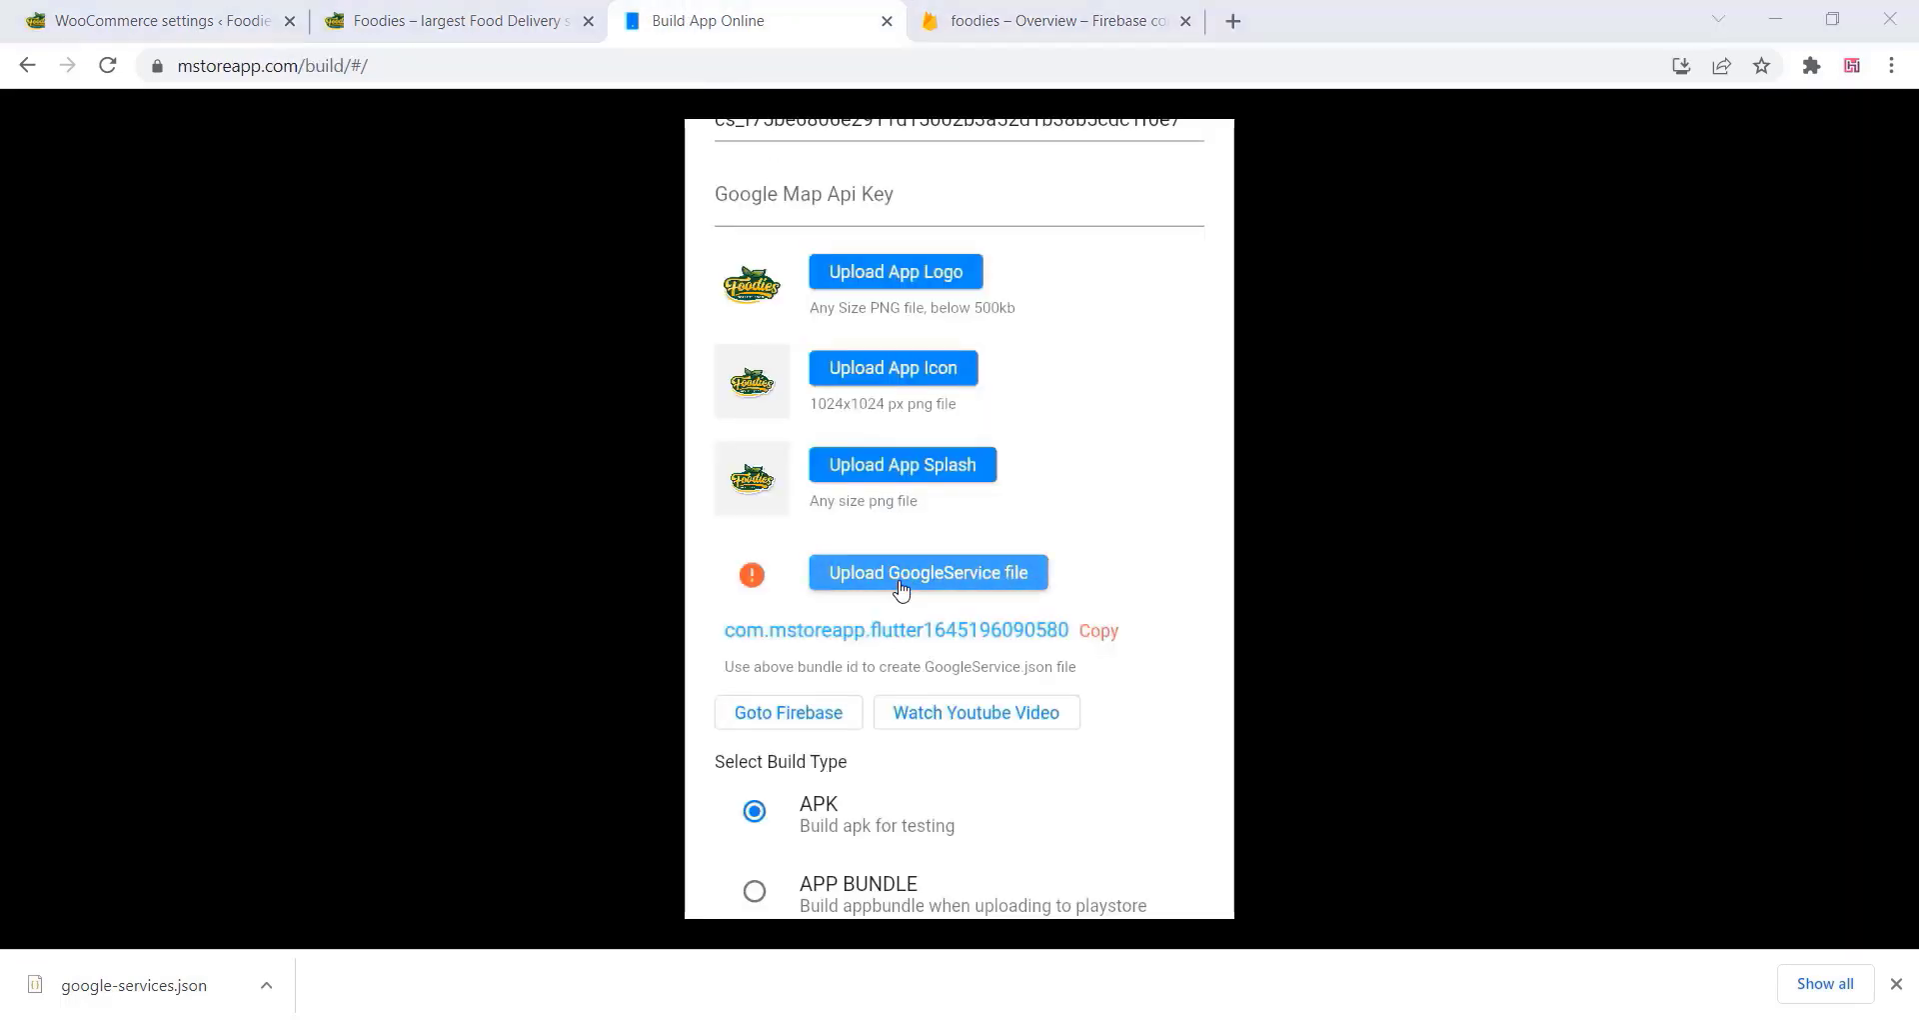
left_click(291, 248)
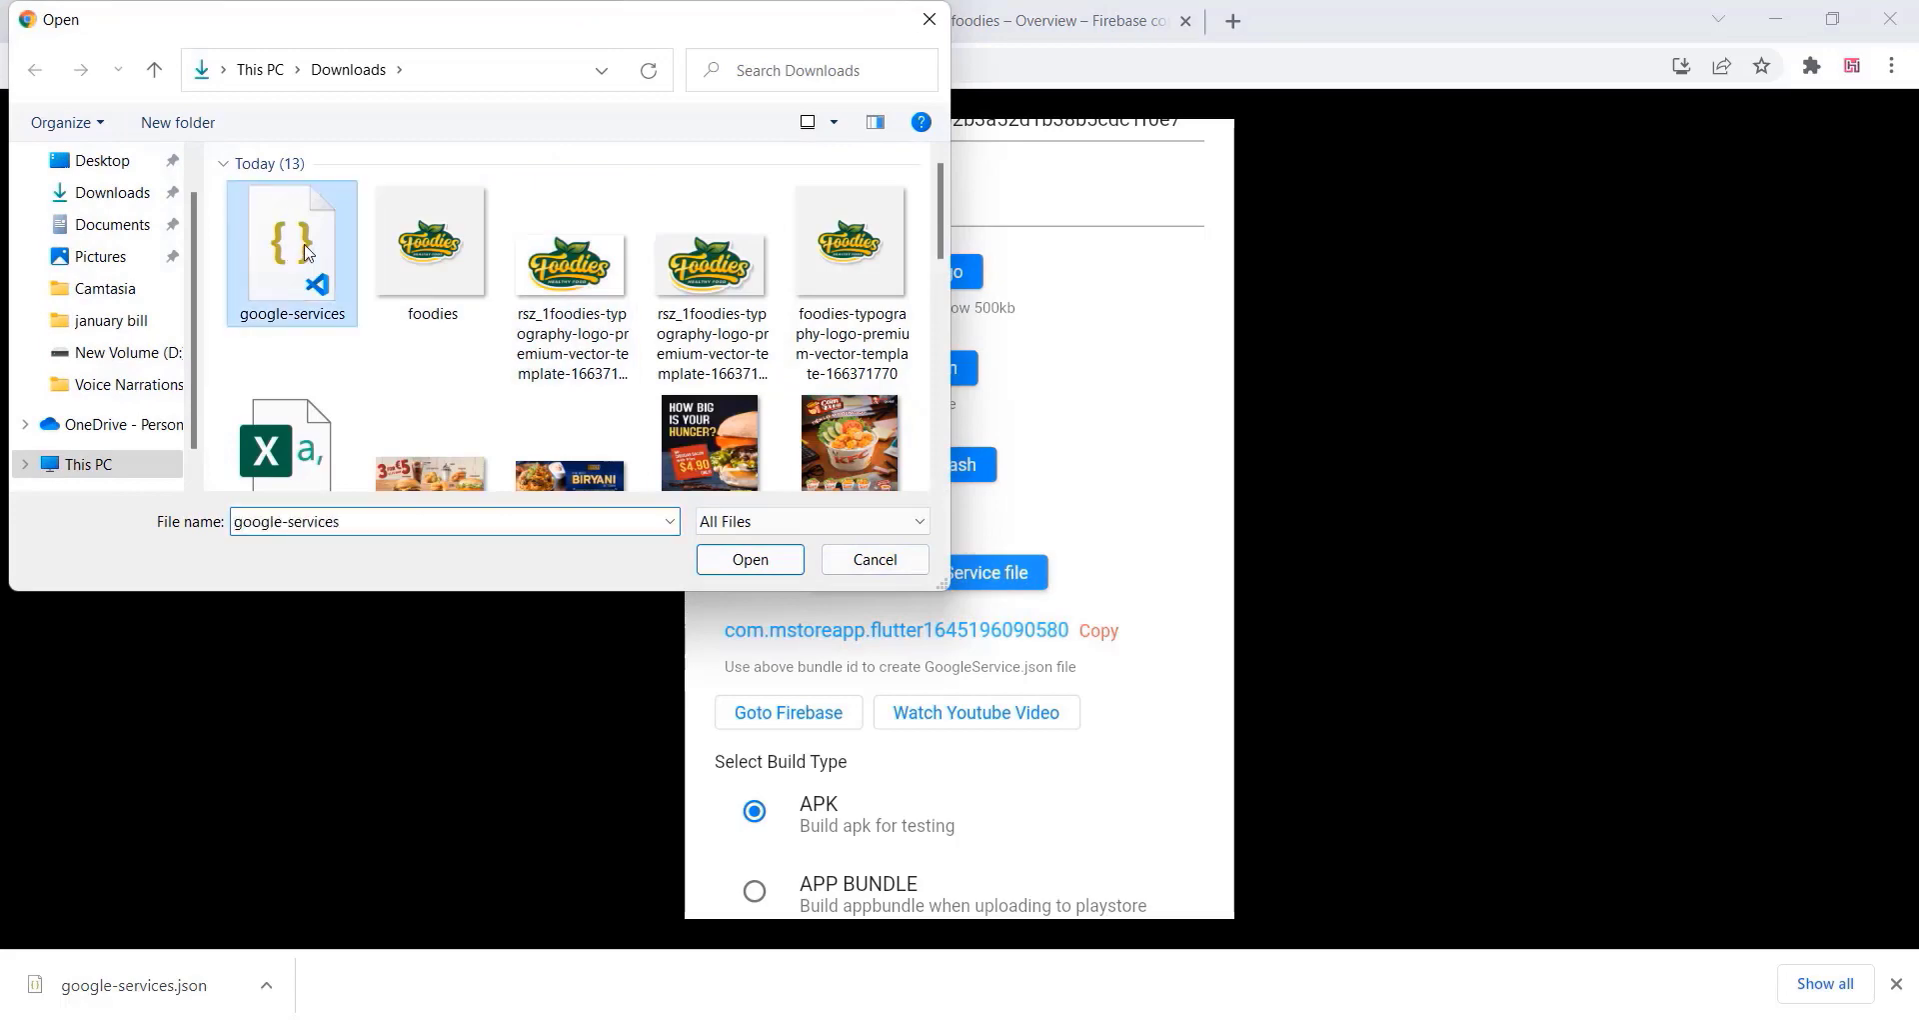
left_click(766, 569)
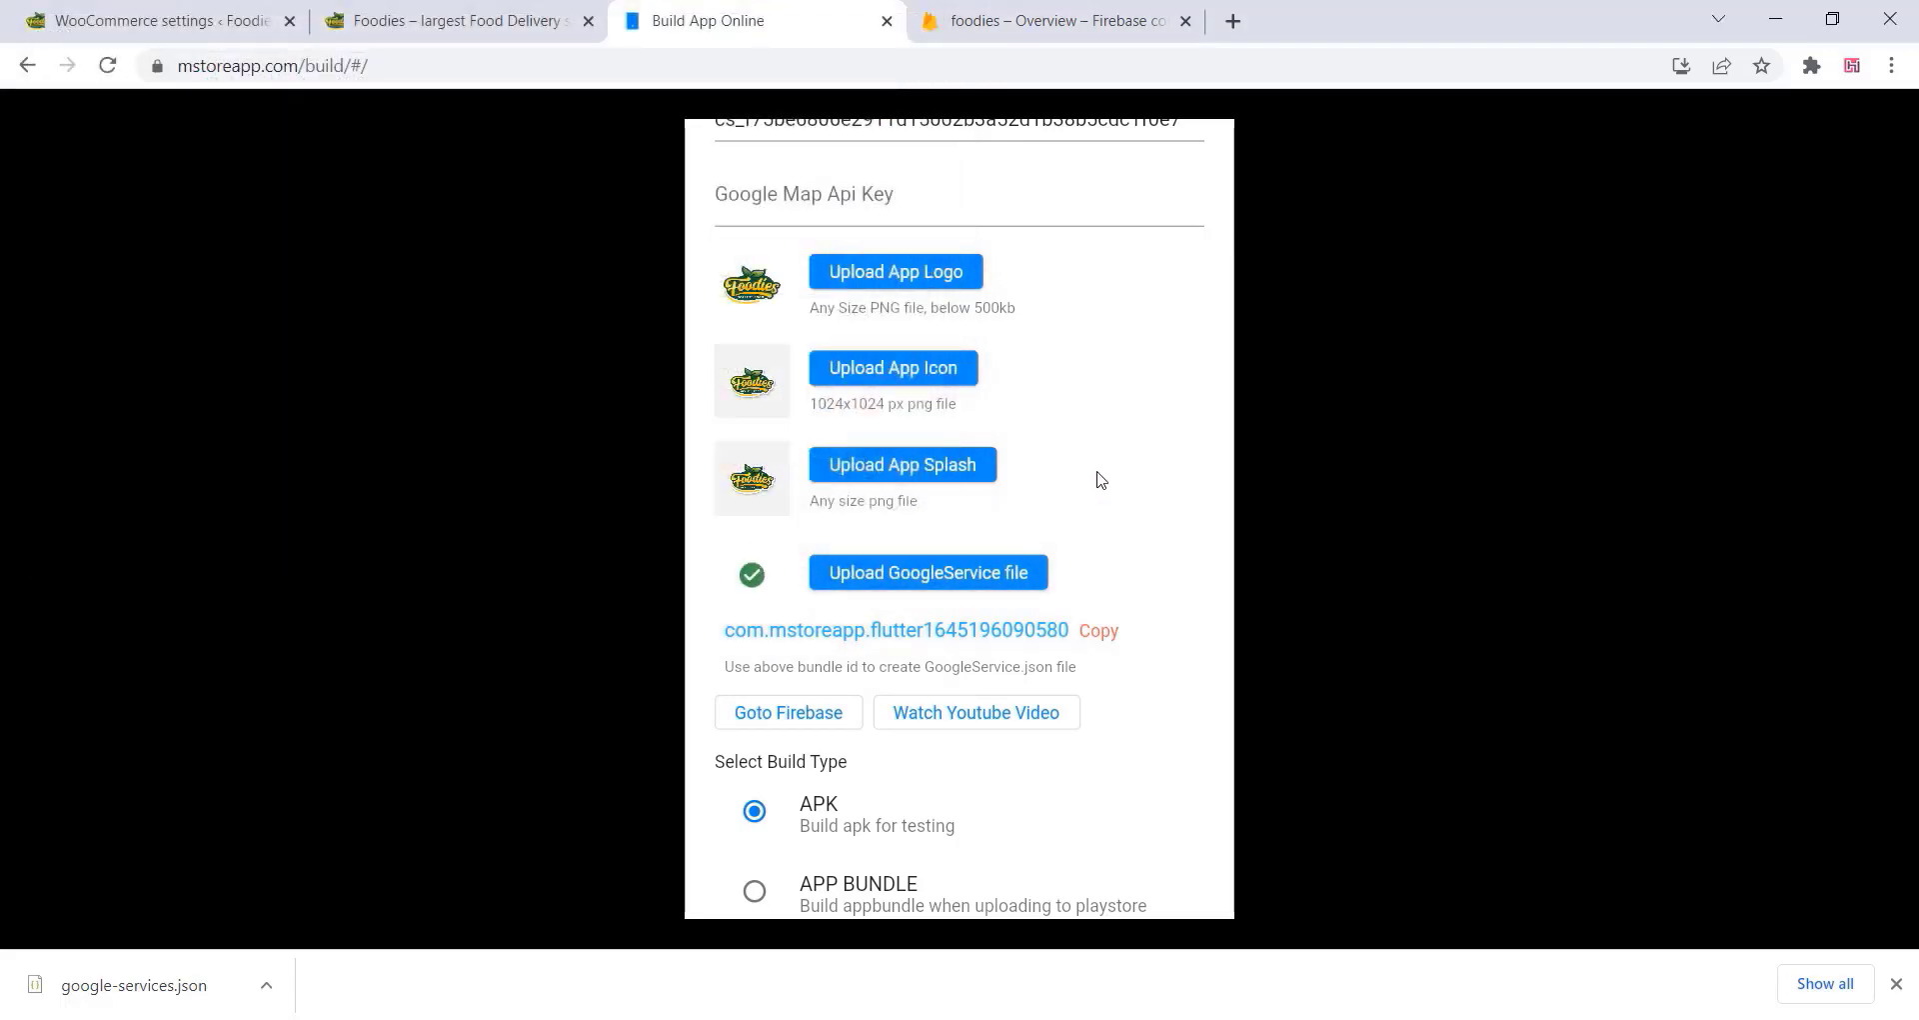
Build the Foodies app with the APK build type and download it.
scroll(1100, 480, "down", 2)
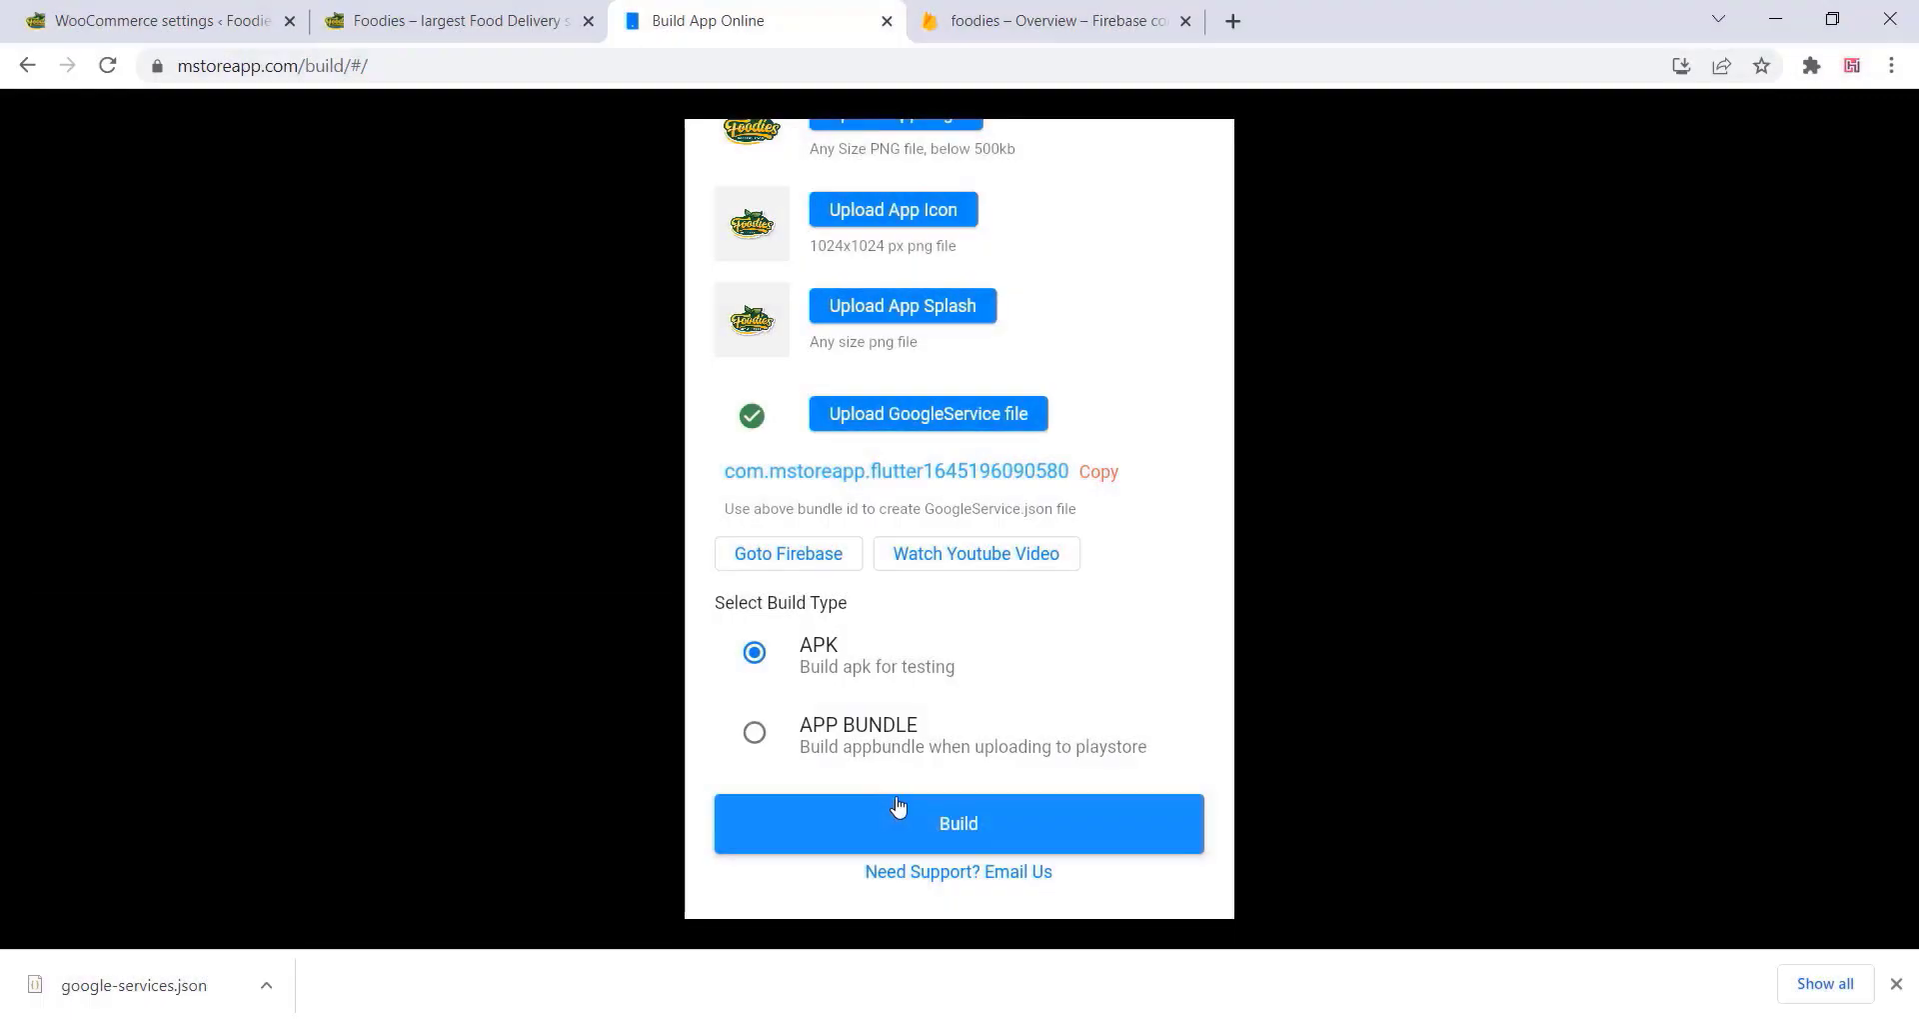
left_click(900, 814)
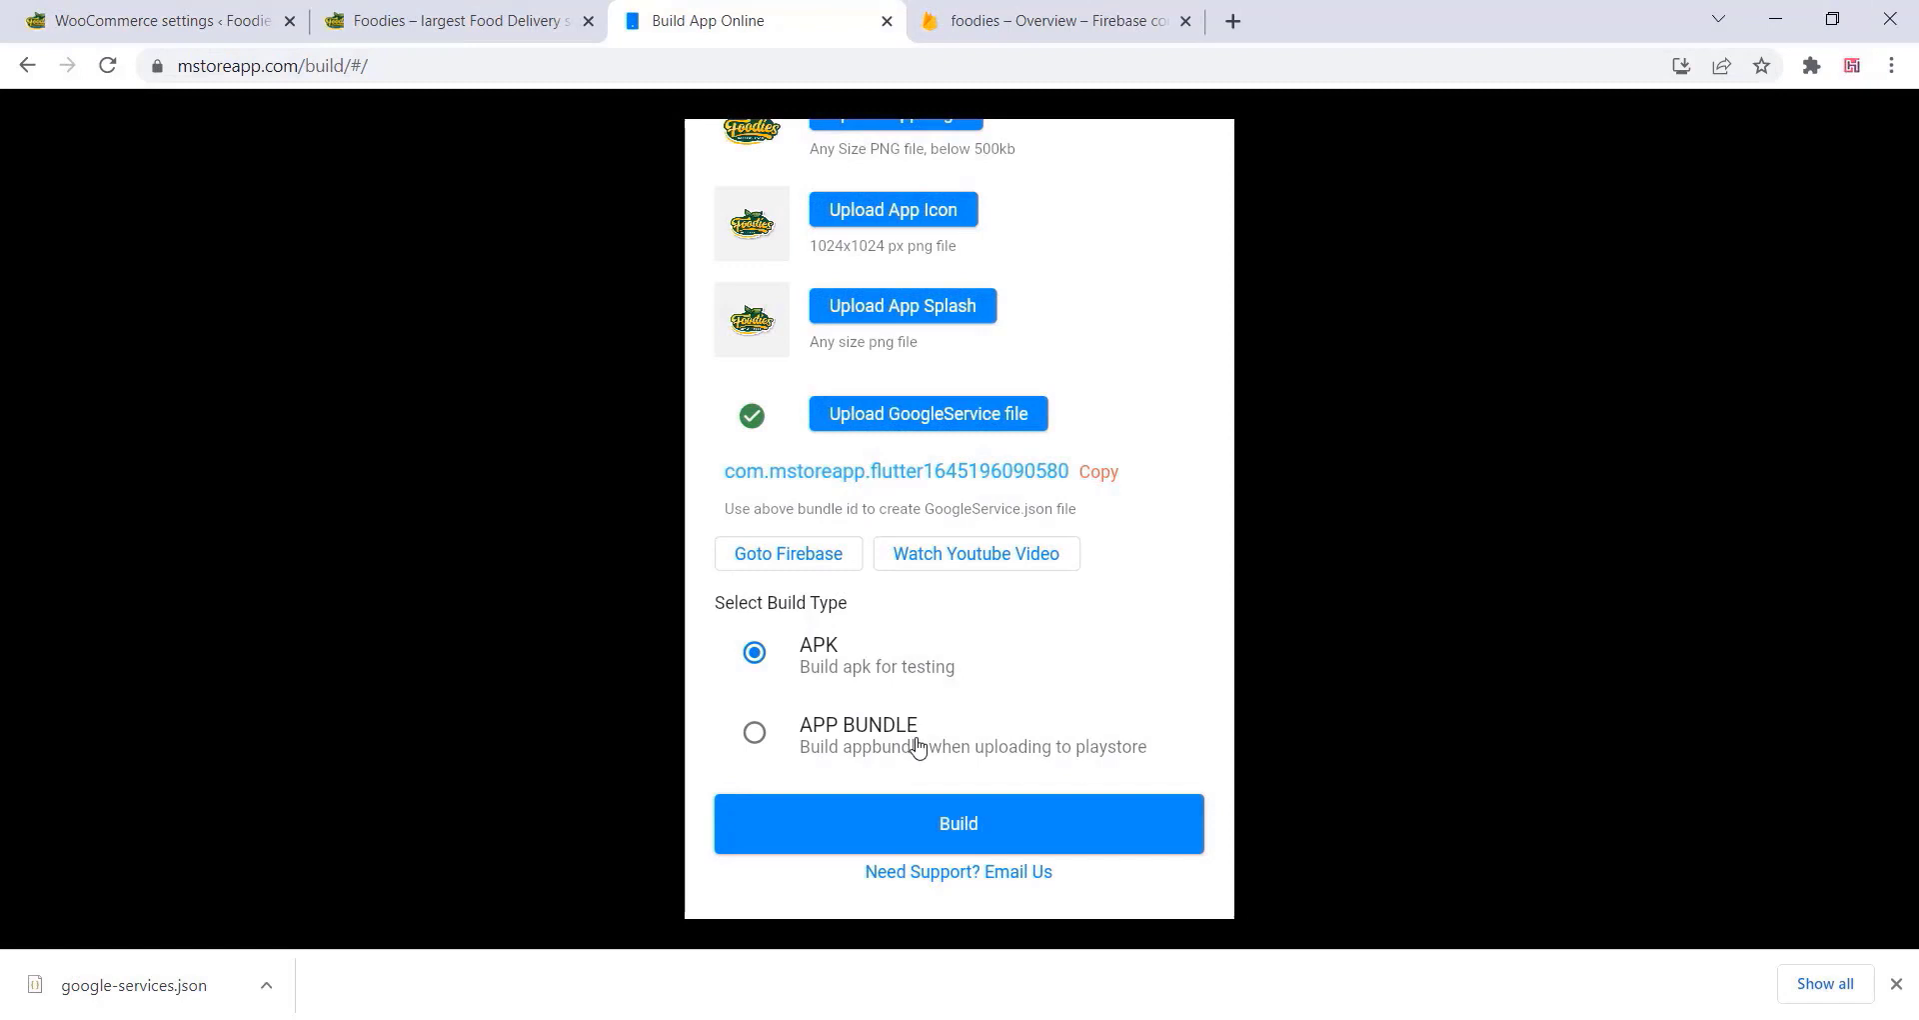
left_click(961, 824)
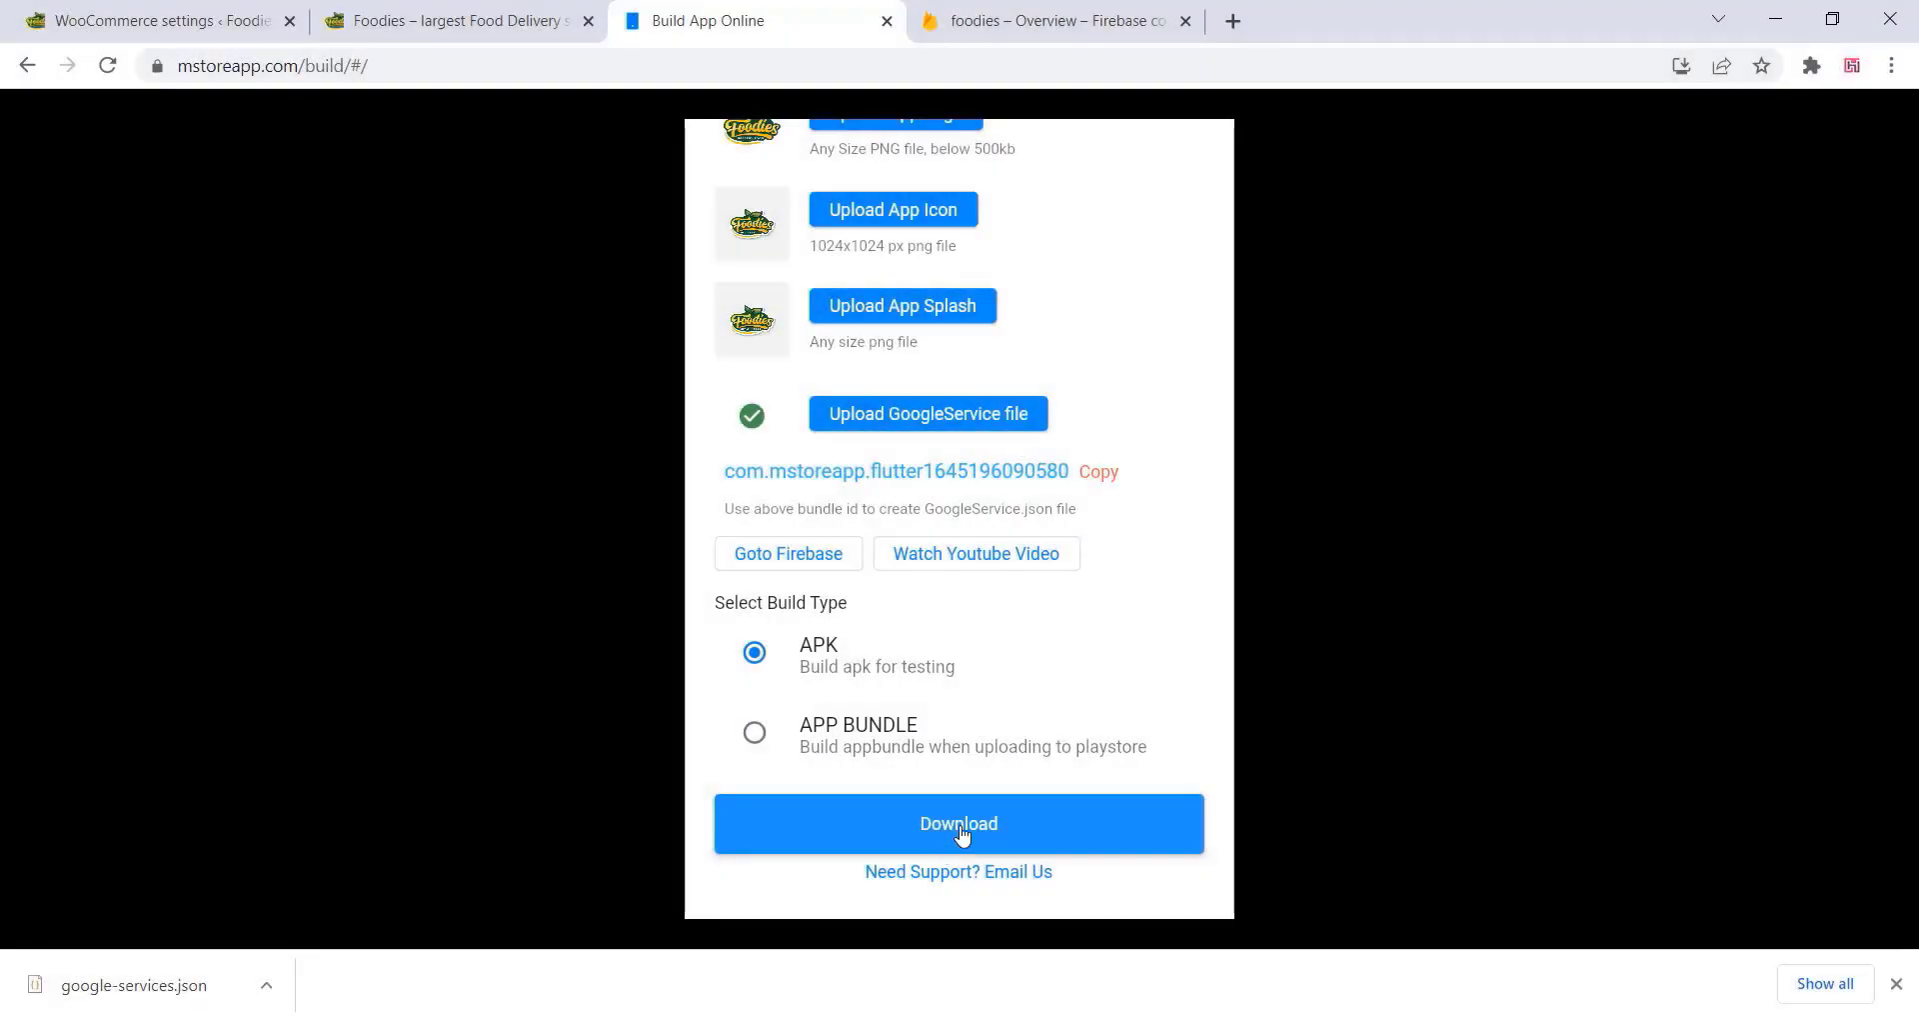
left_click(972, 832)
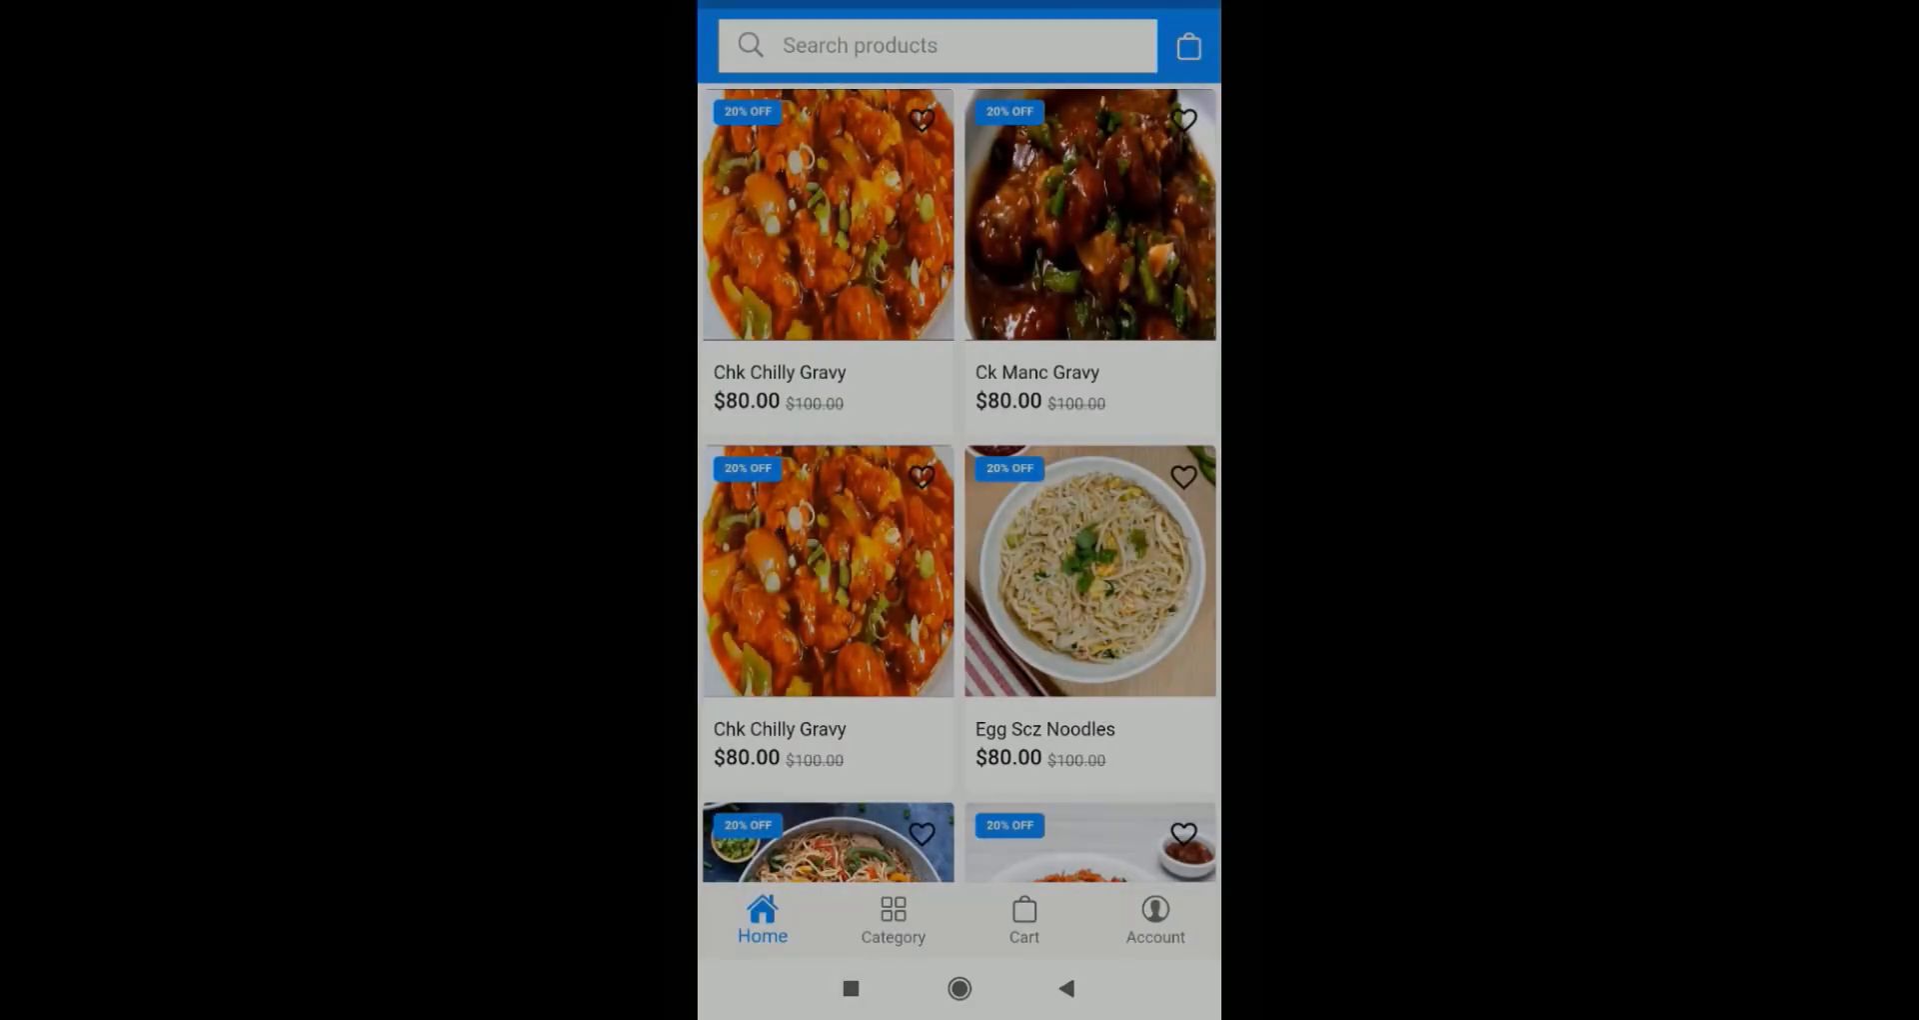
Examine the product listings on the home page of the Foodies mobile app and open its category page.
scroll(960, 480, "down", 3)
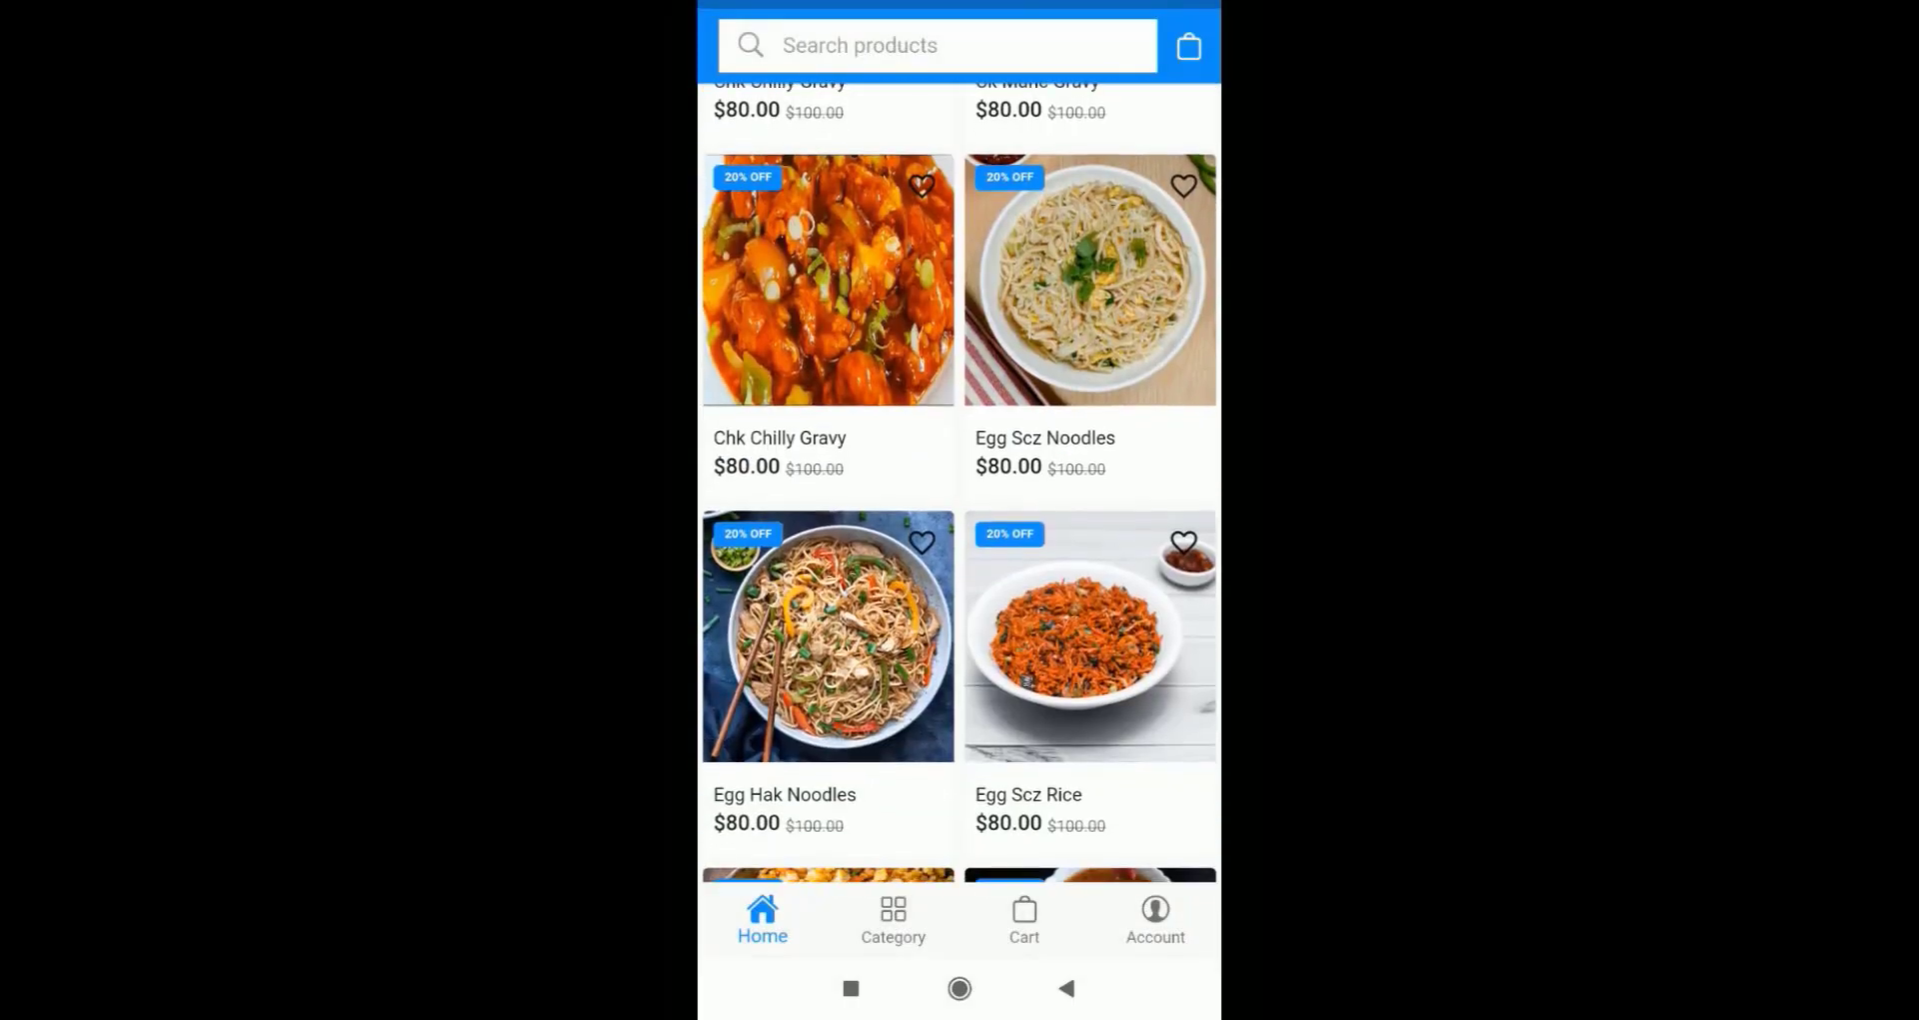
scroll(960, 479, "down", 8)
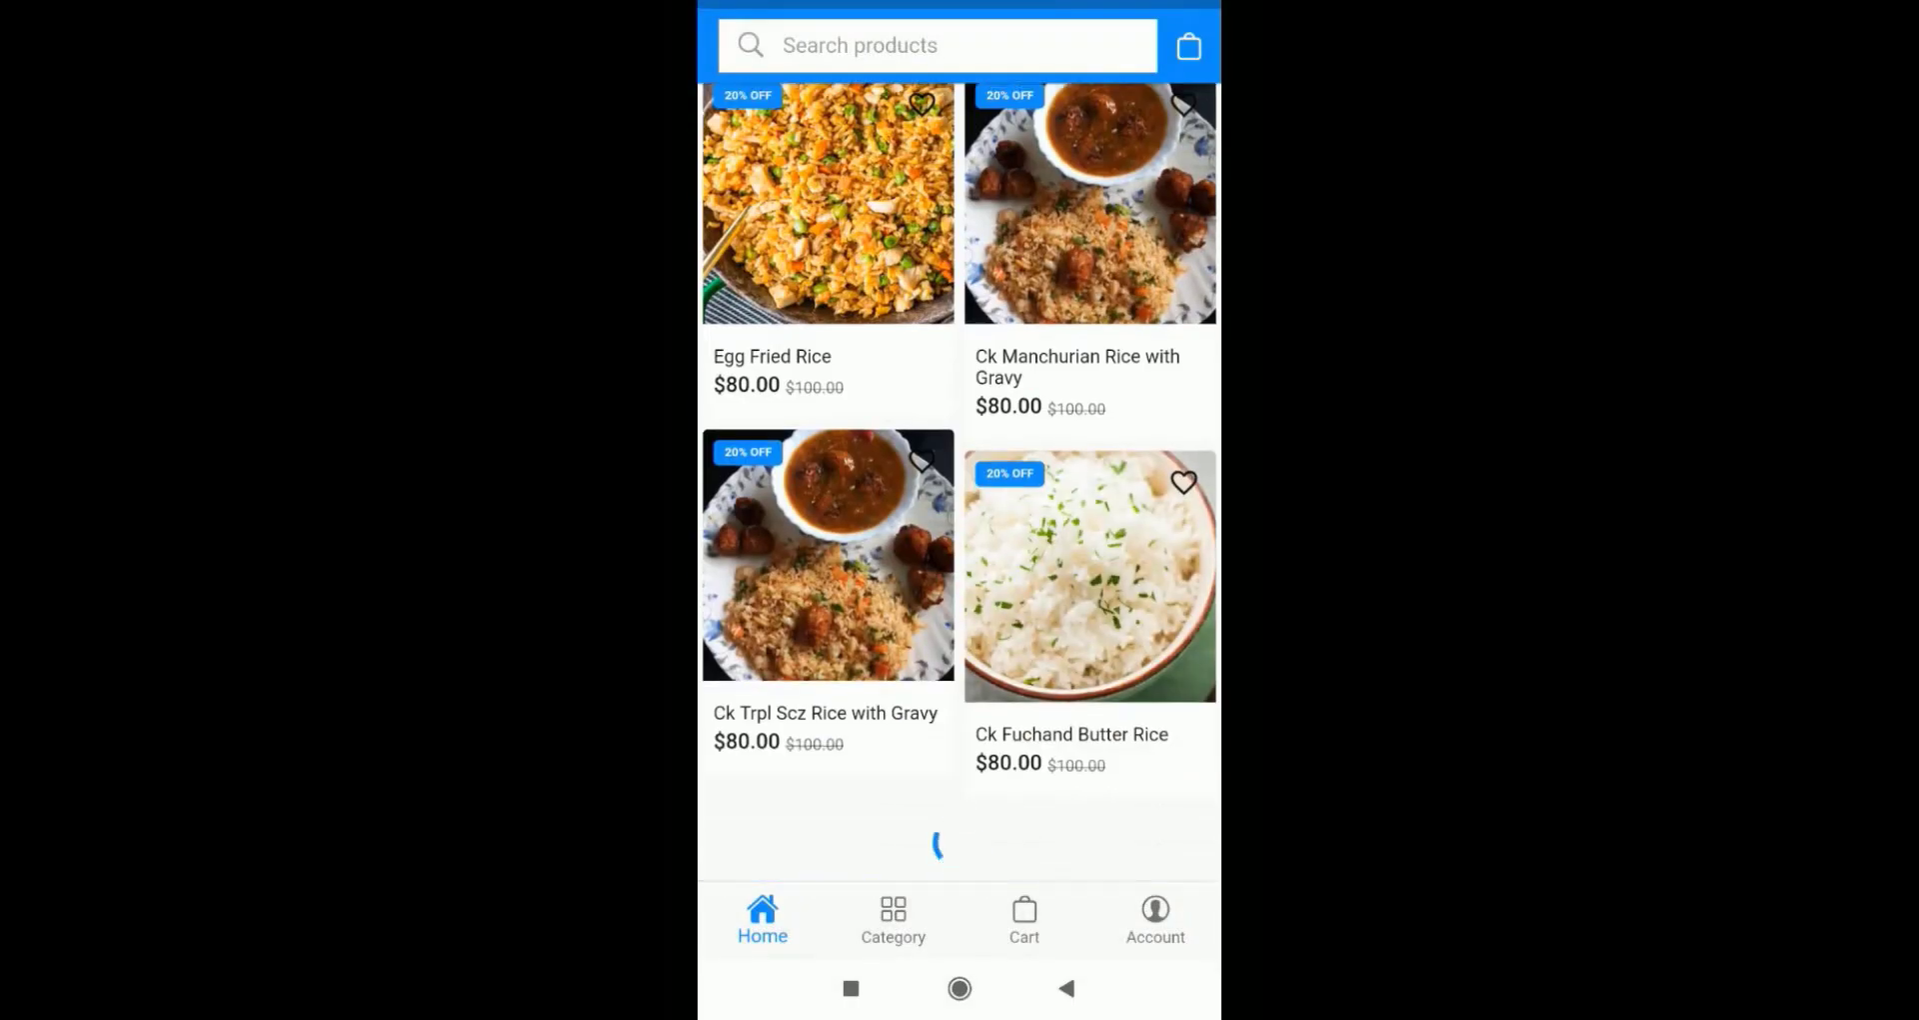
scroll(960, 480, "up", 2)
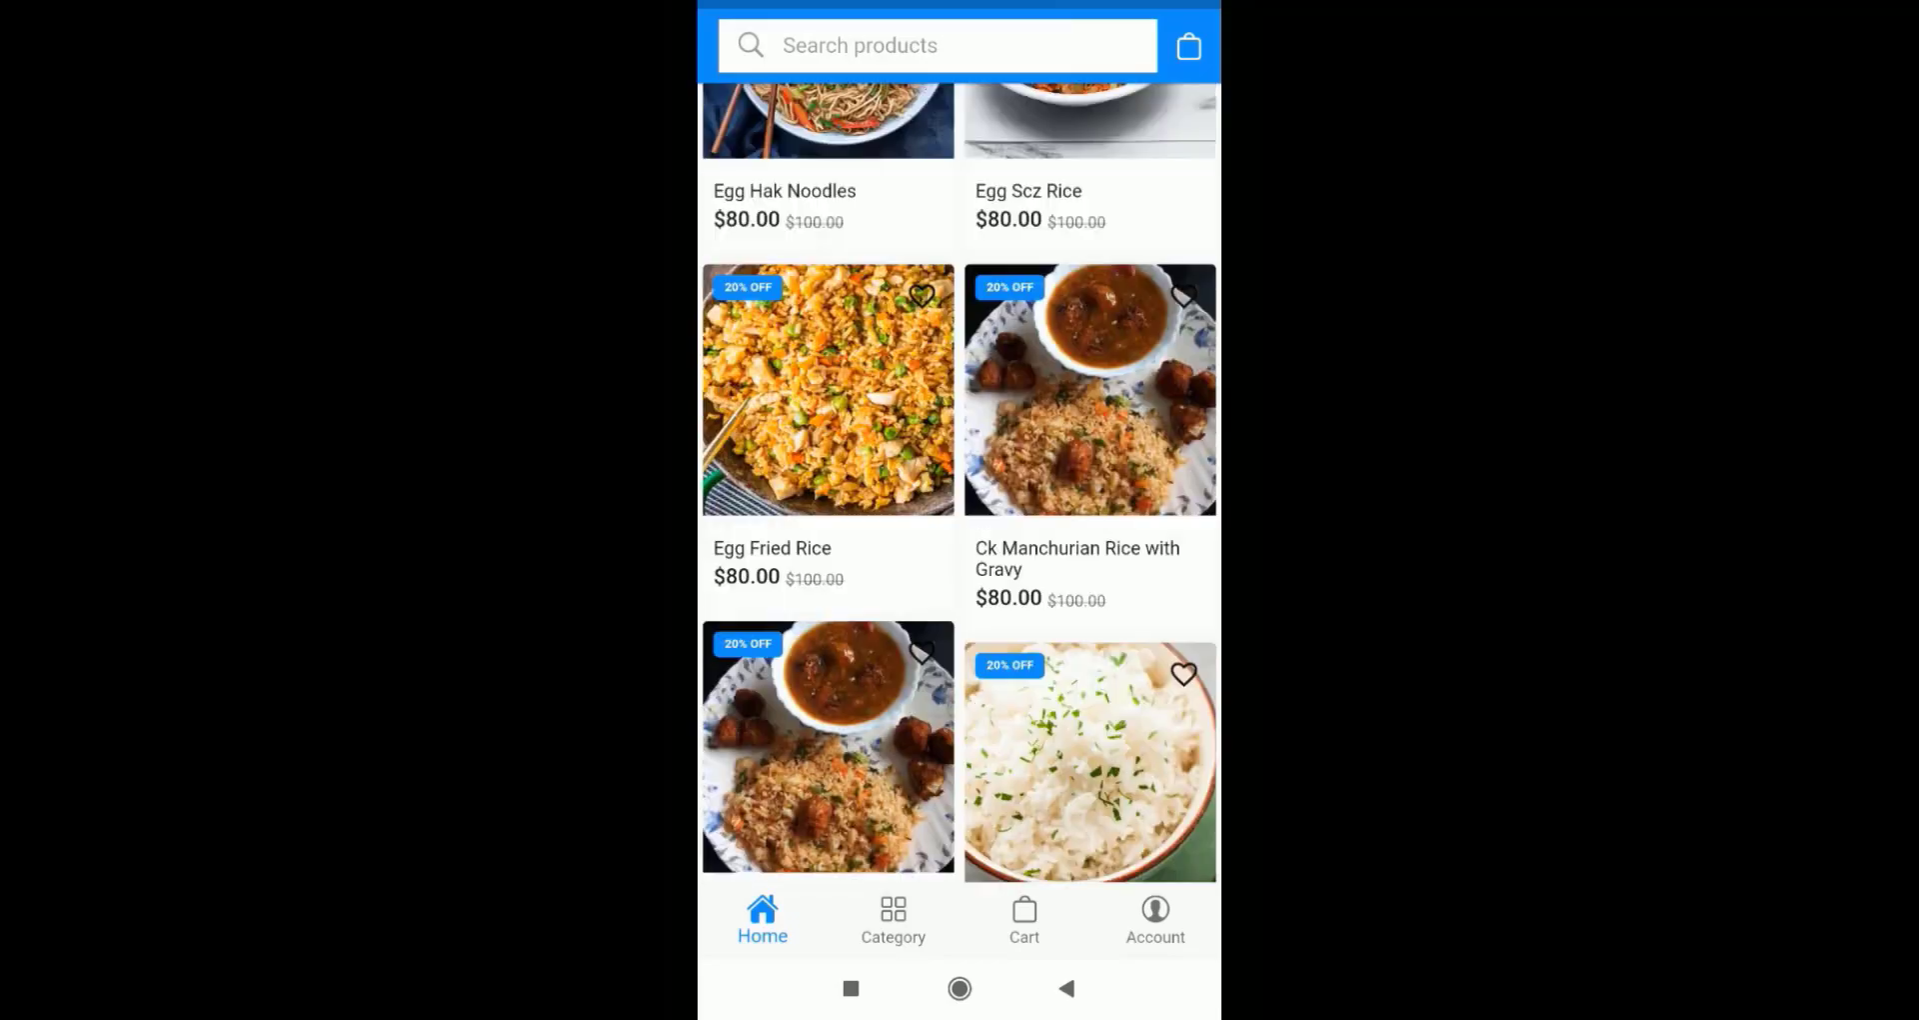
scroll(959, 480, "up", 6)
scroll(959, 479, "down", 7)
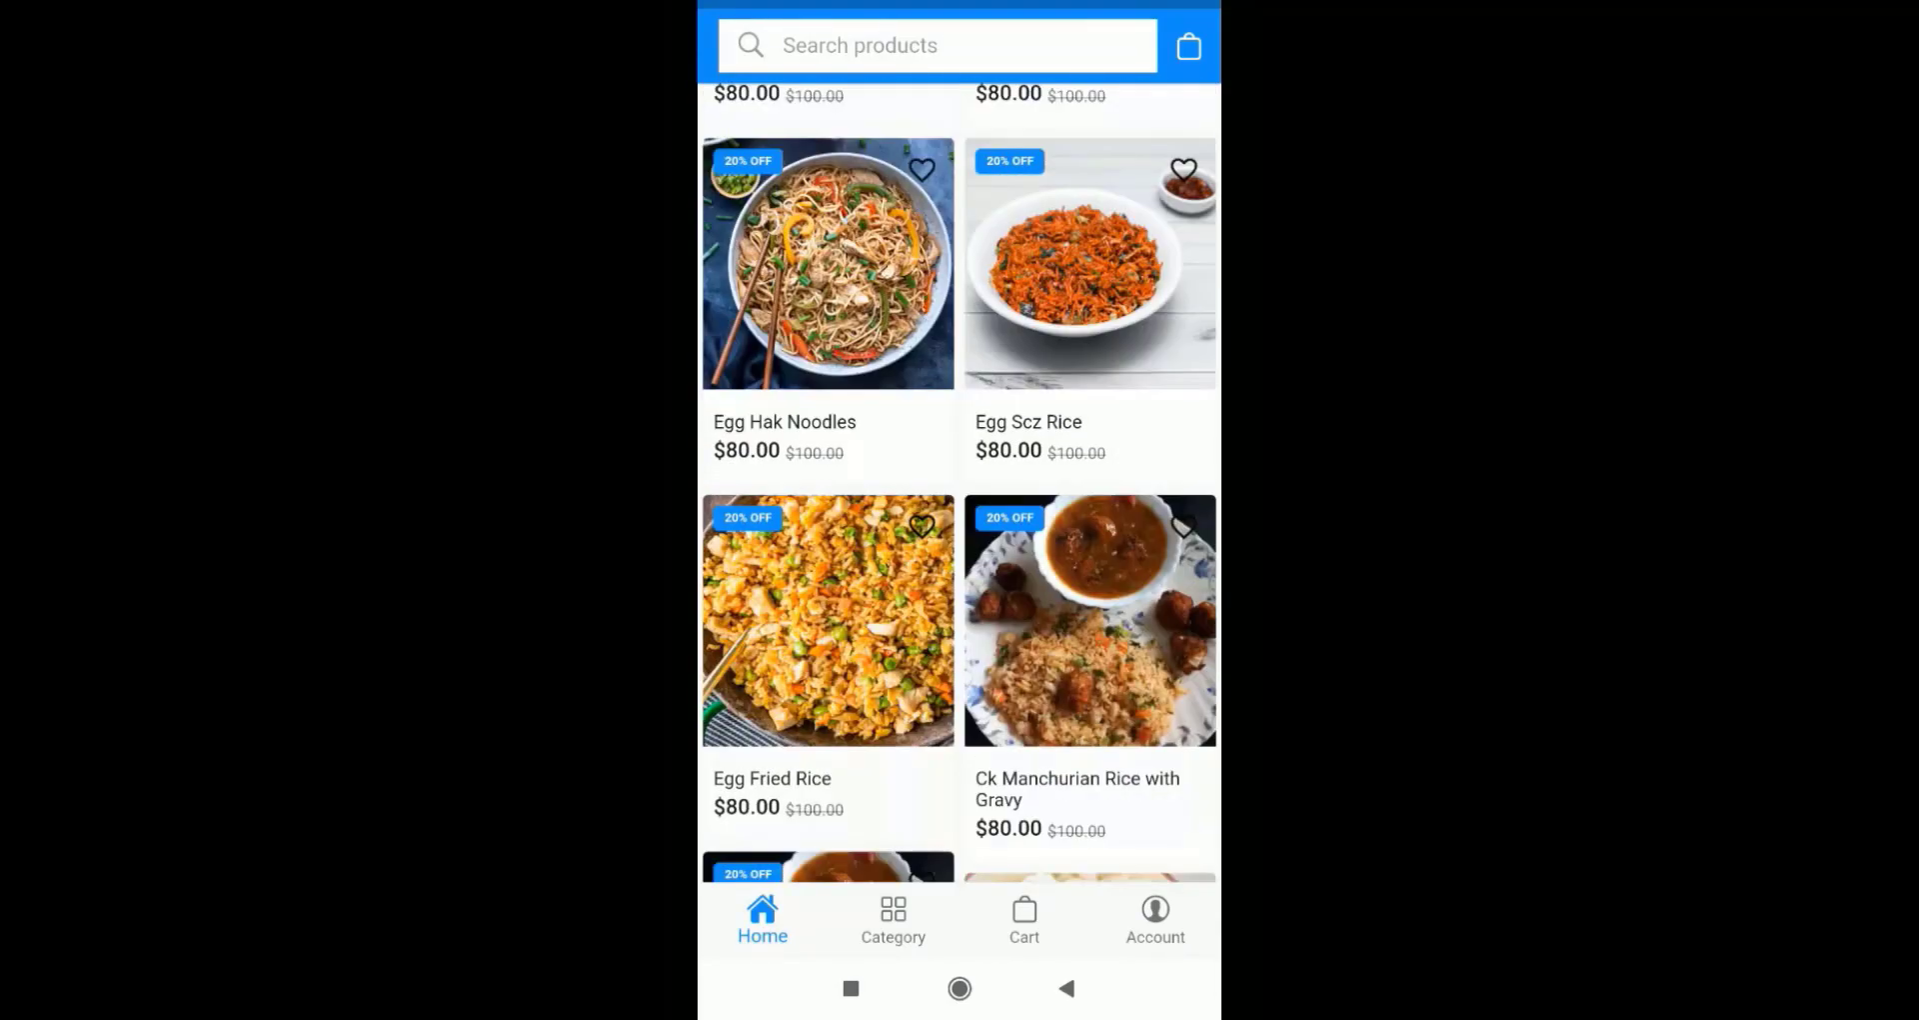
scroll(960, 480, "down", 10)
scroll(960, 480, "up", 13)
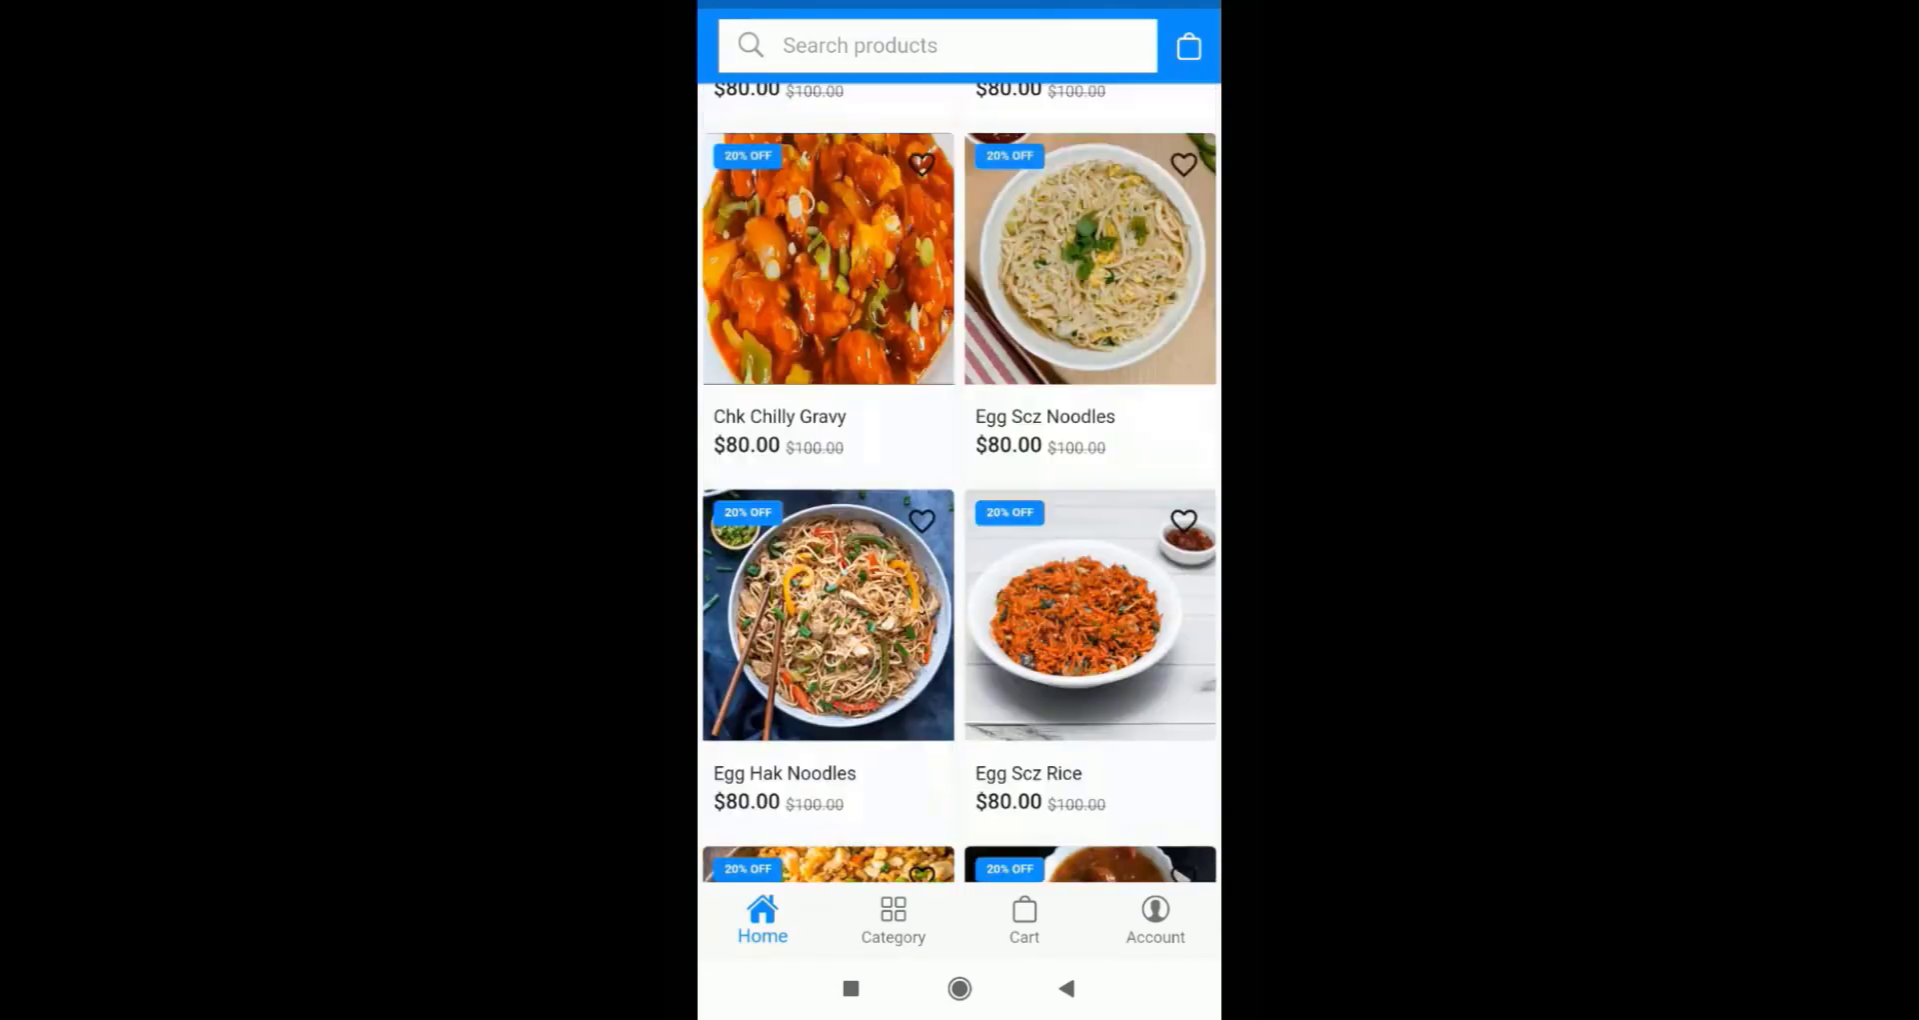
scroll(960, 479, "up", 3)
left_click(893, 918)
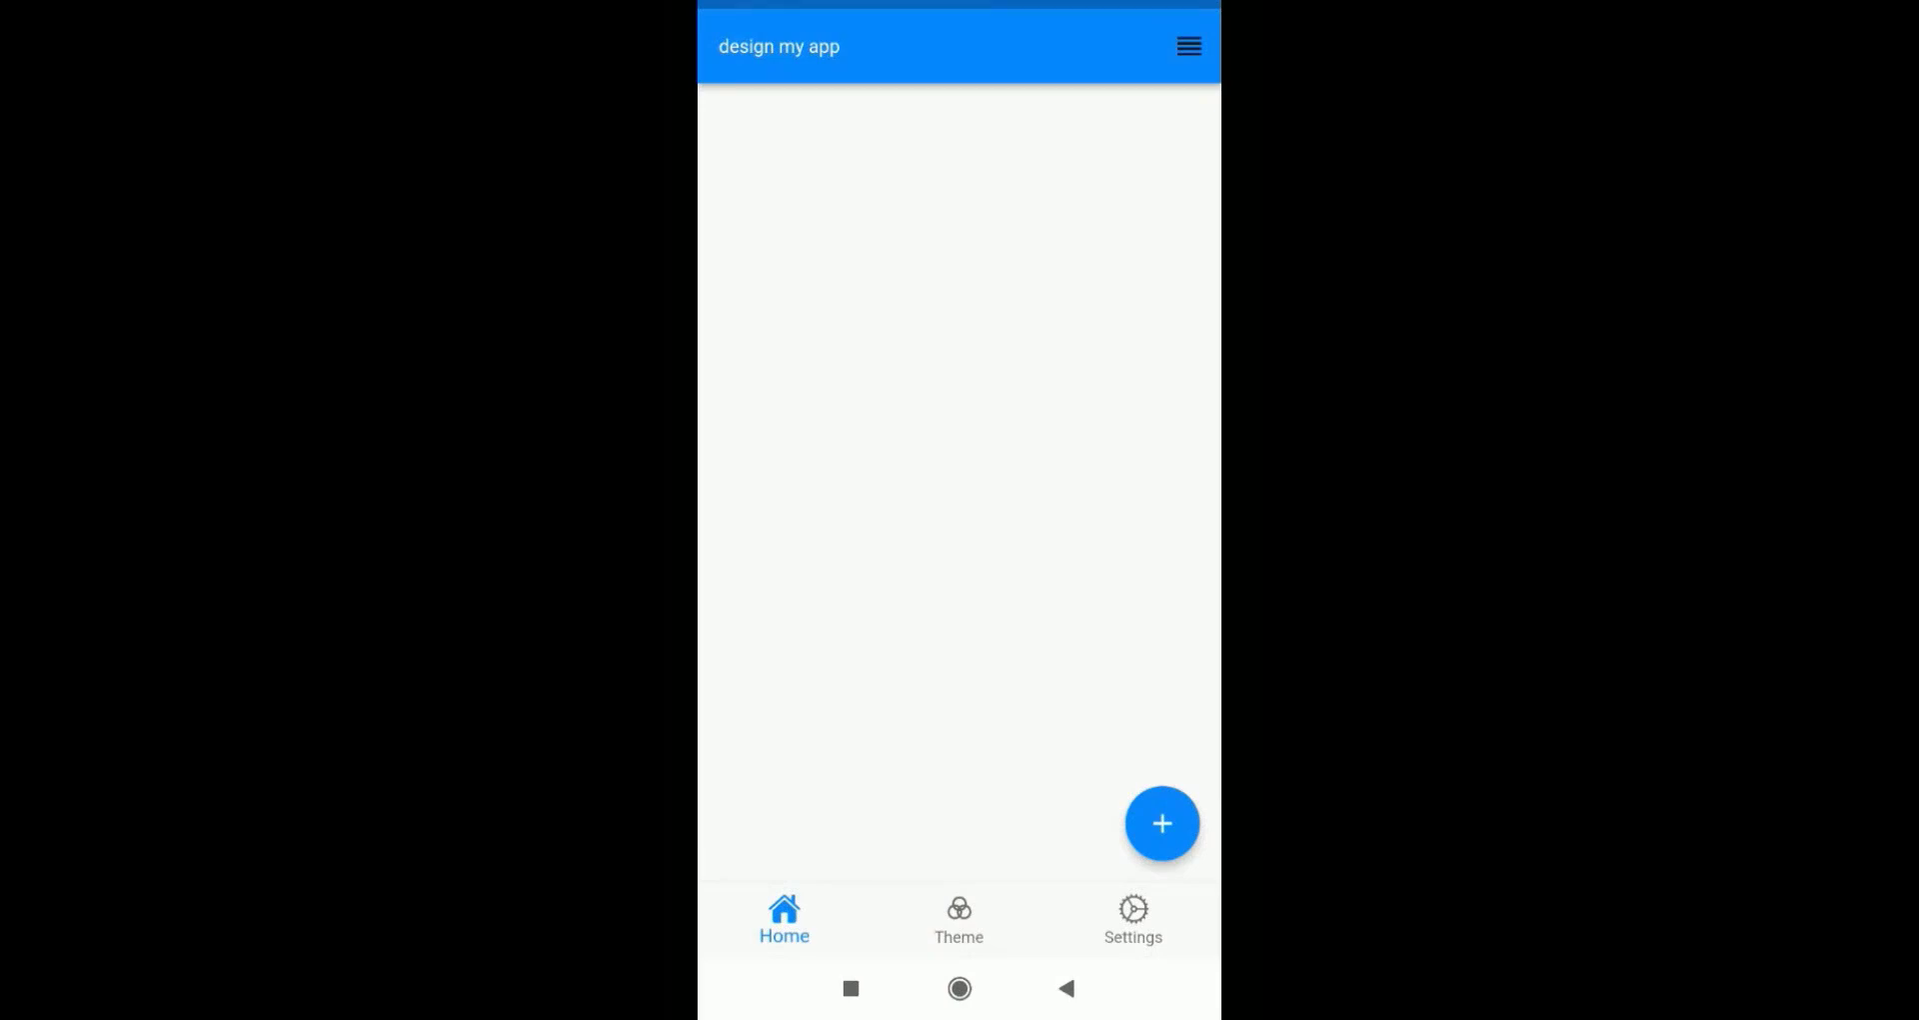
left_click(1162, 823)
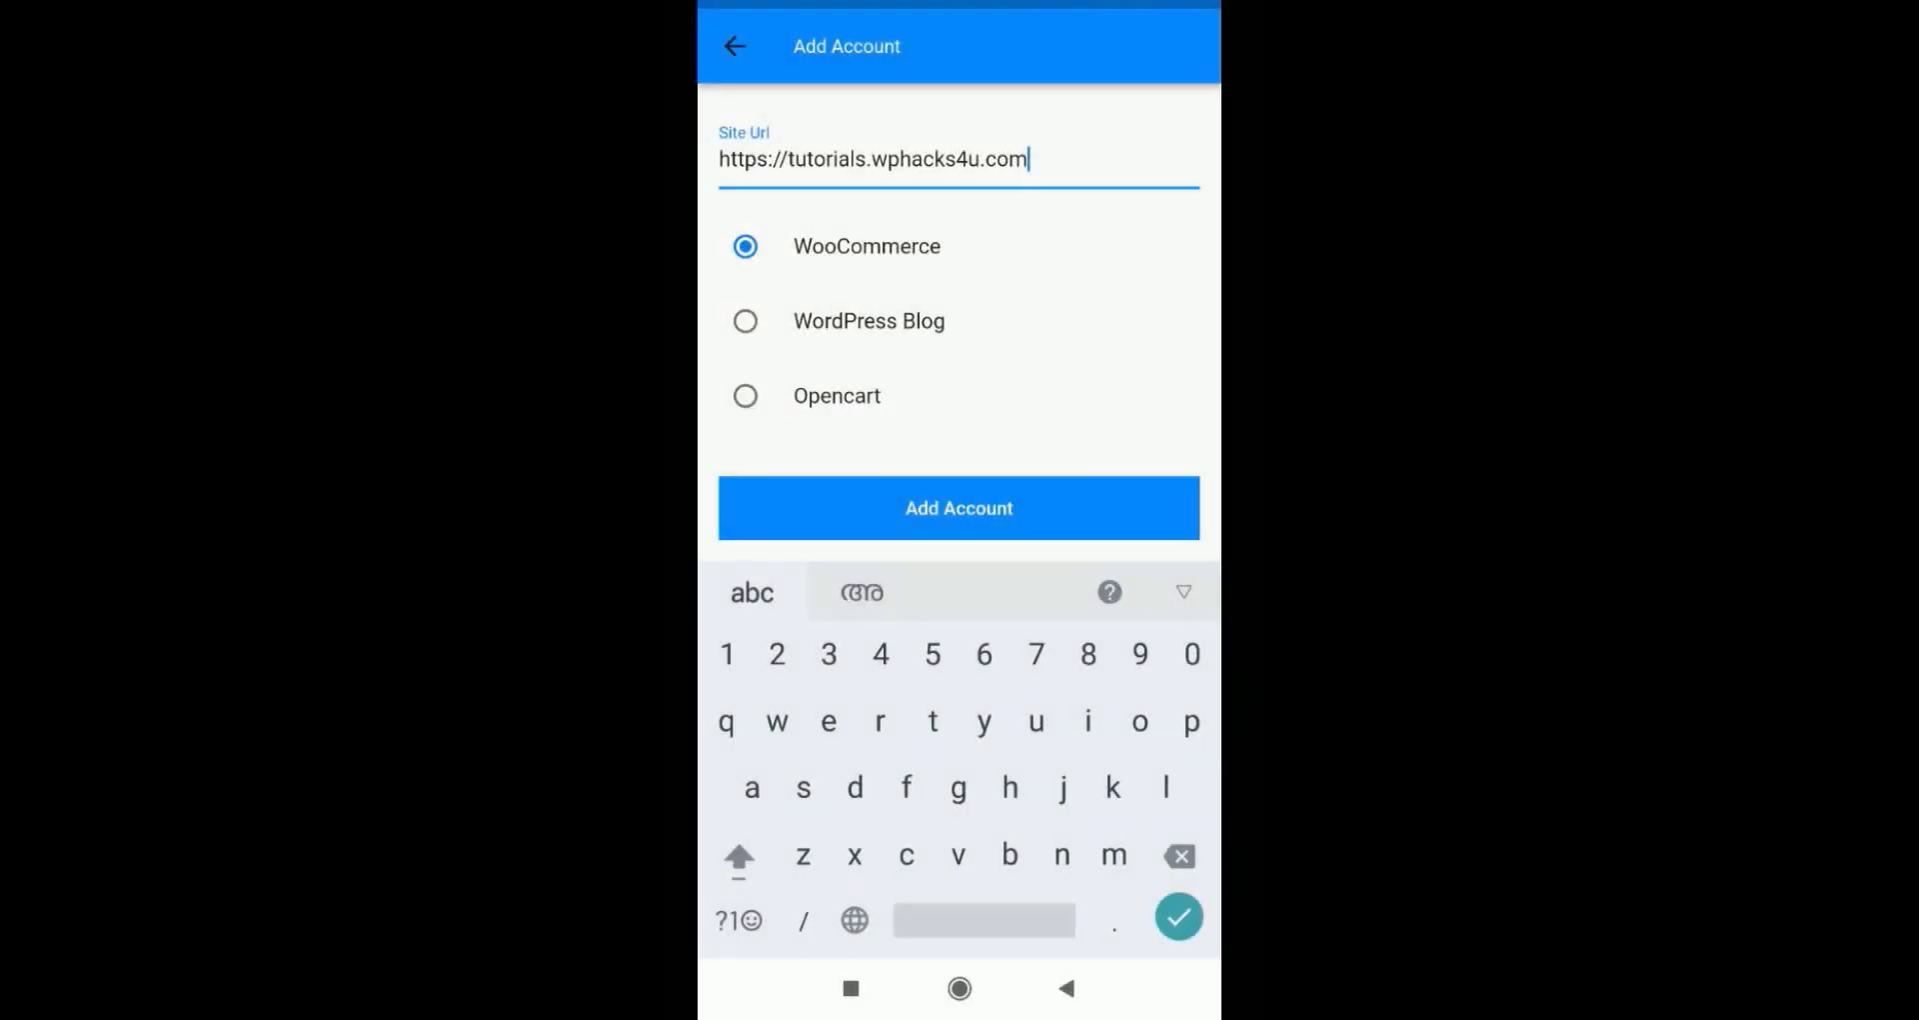
left_click(970, 508)
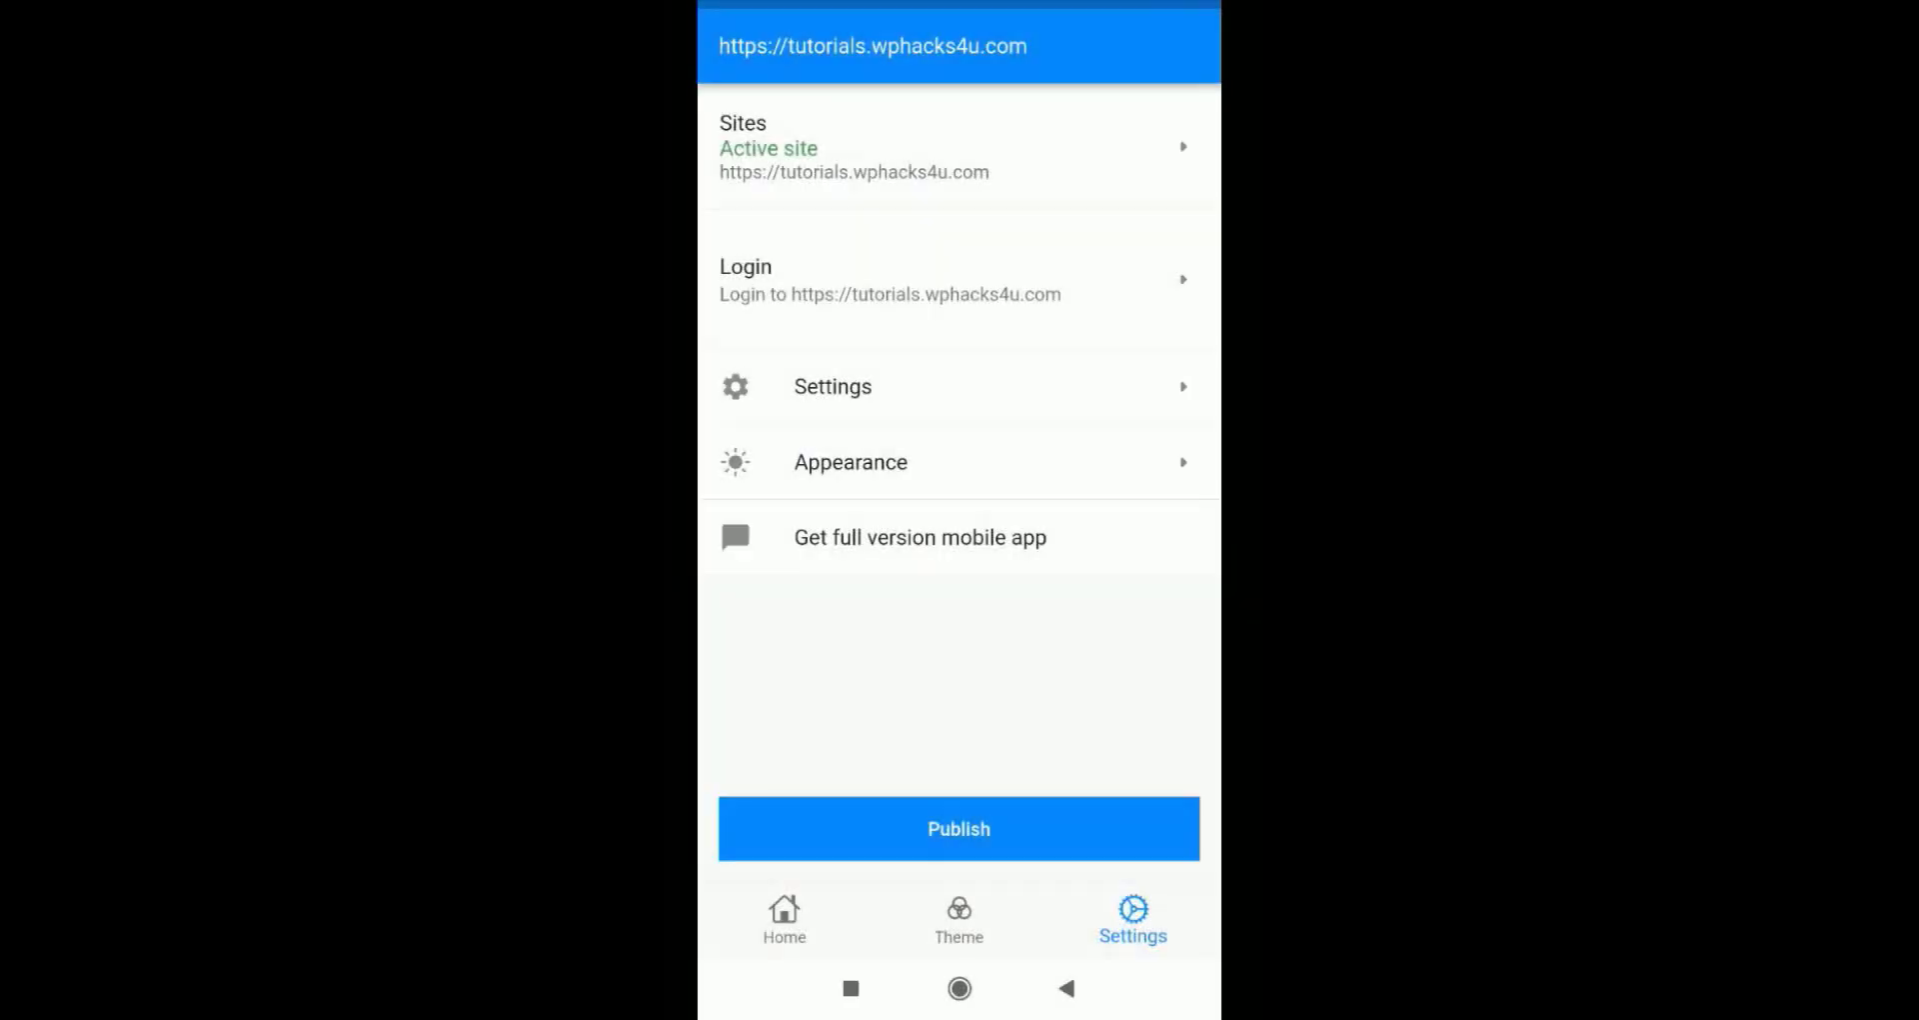
left_click(890, 280)
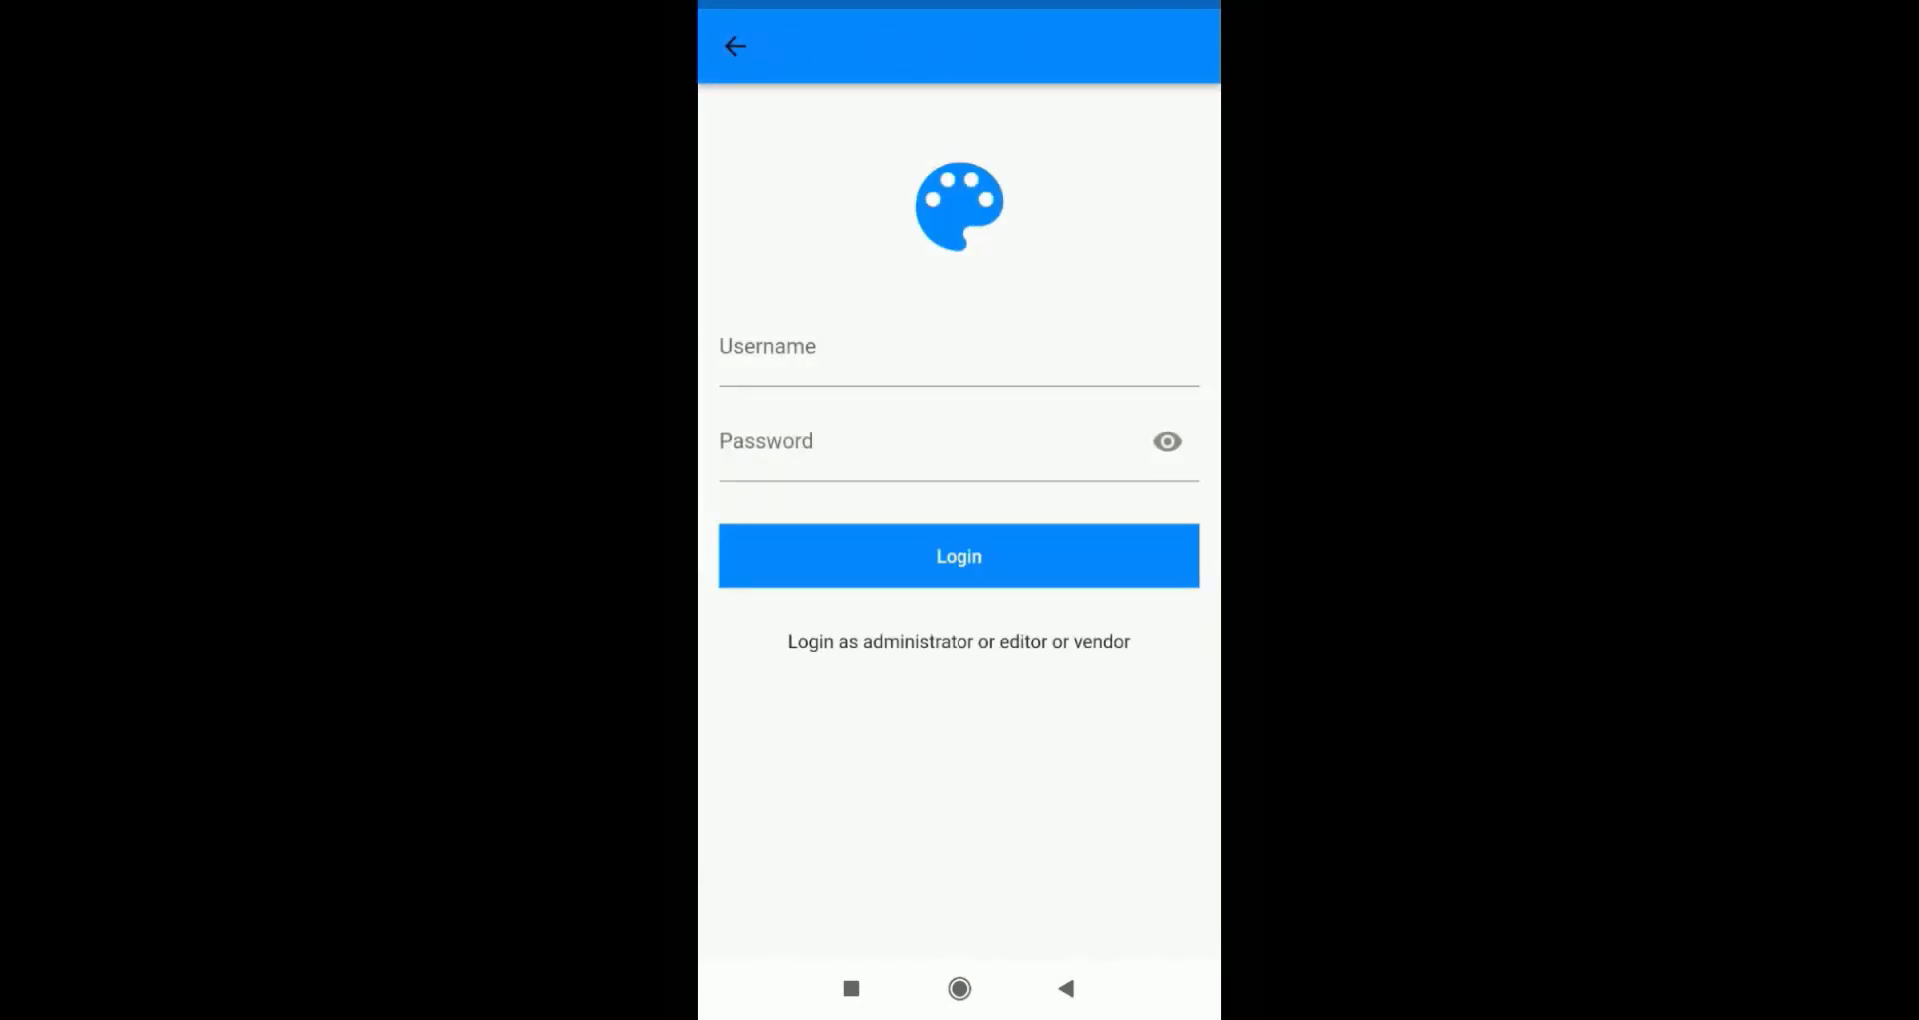
left_click(900, 355)
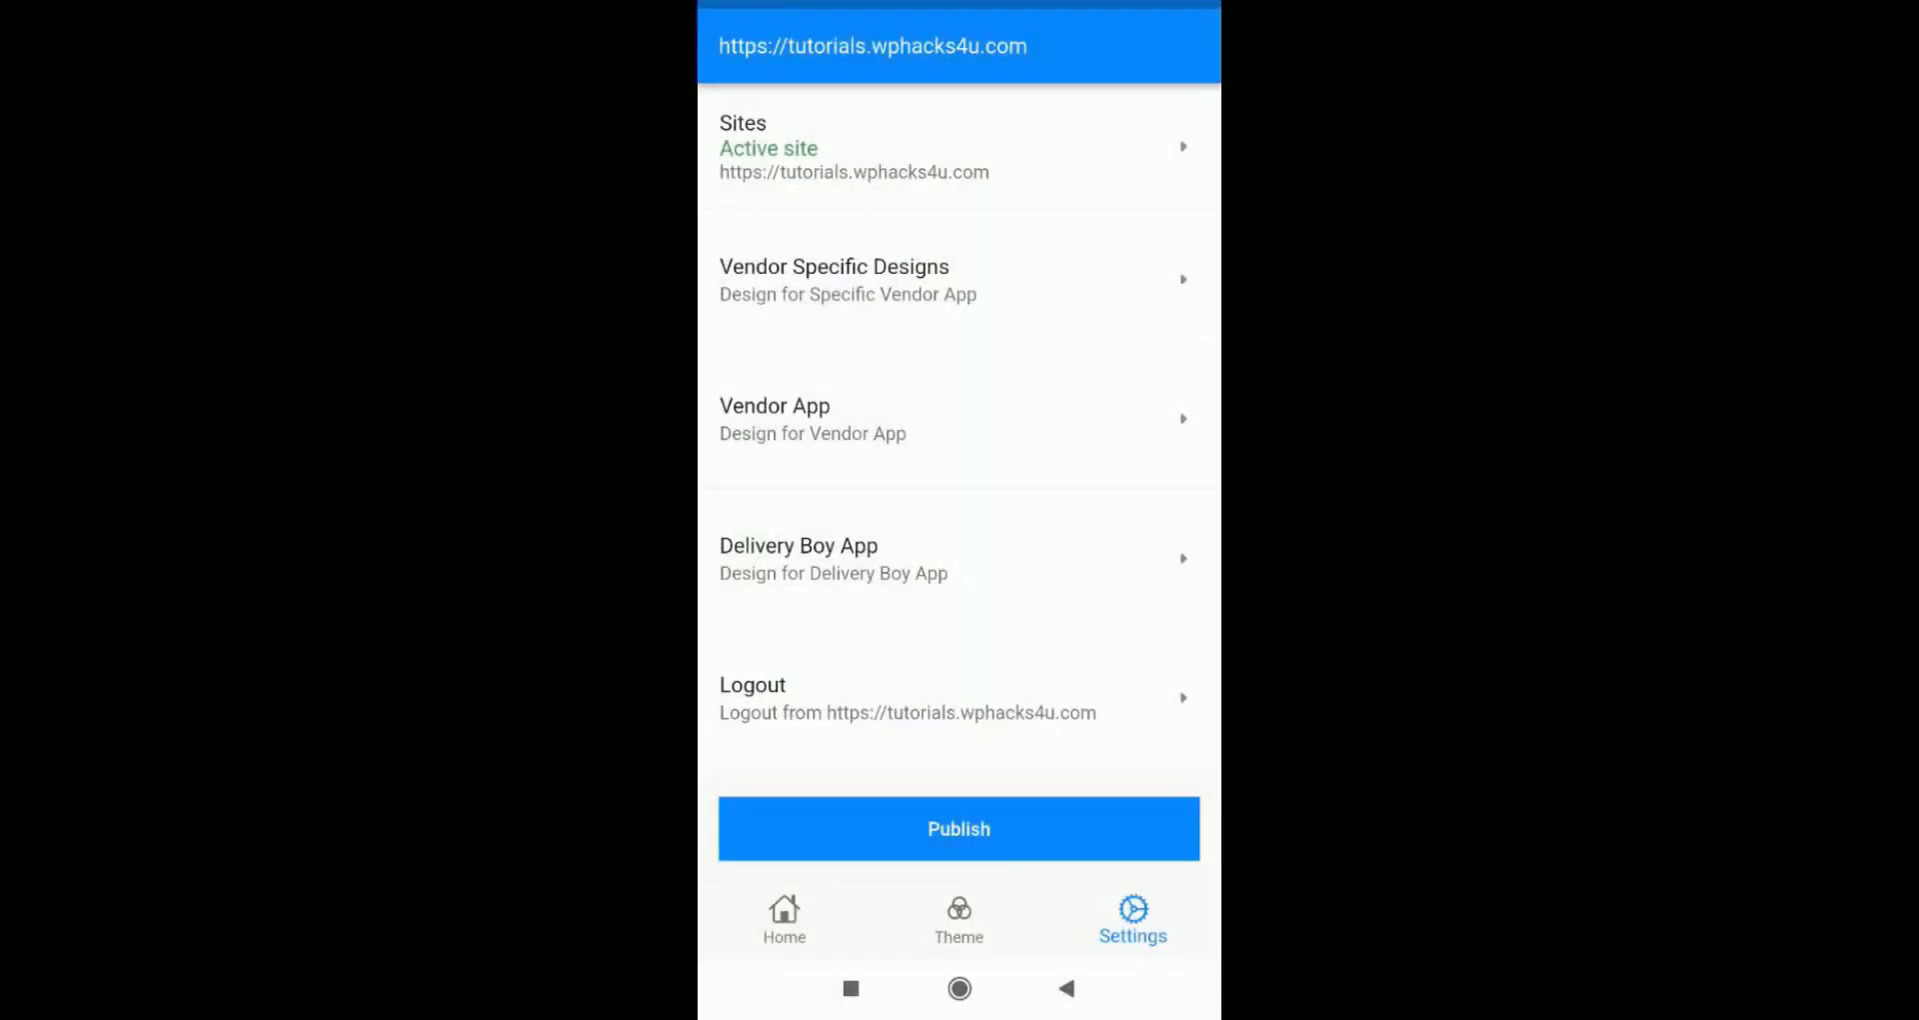
left_click_drag(1071, 580, 1070, 400)
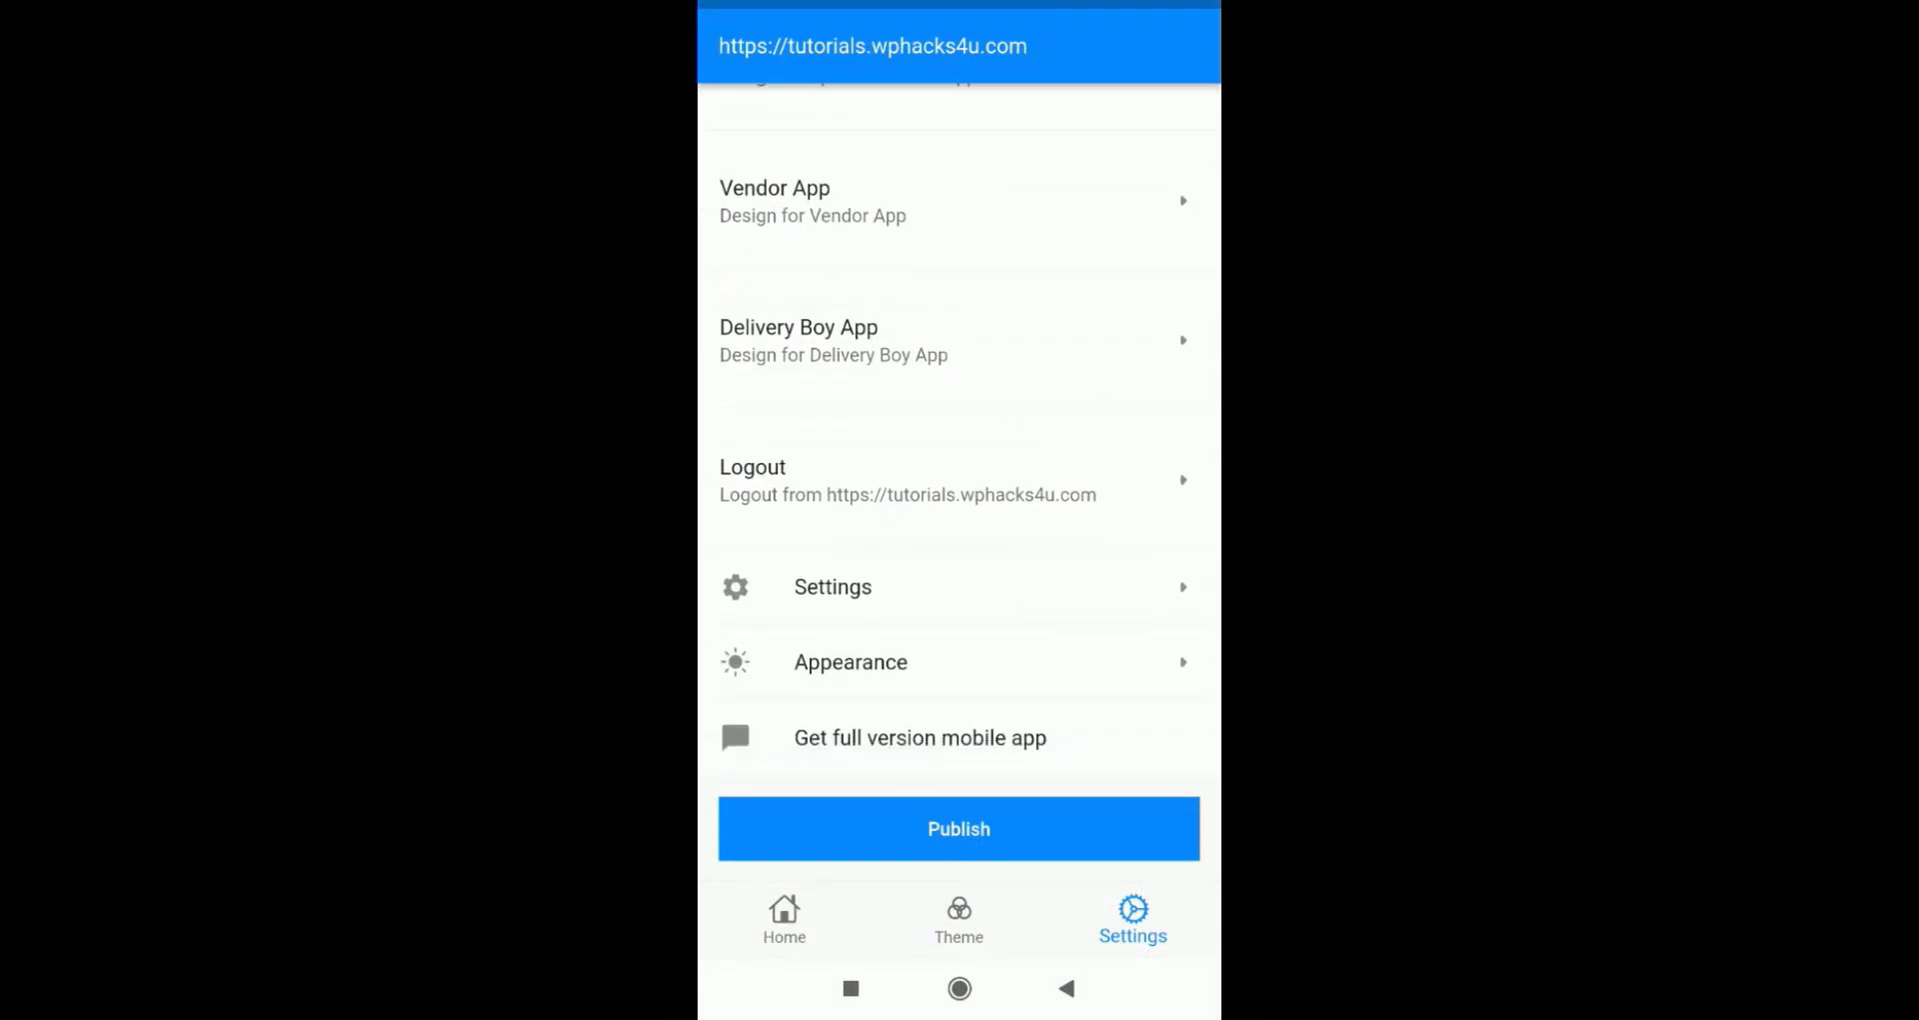
Apply the Template 06 Restaurants template to the app's home page.
left_click(784, 918)
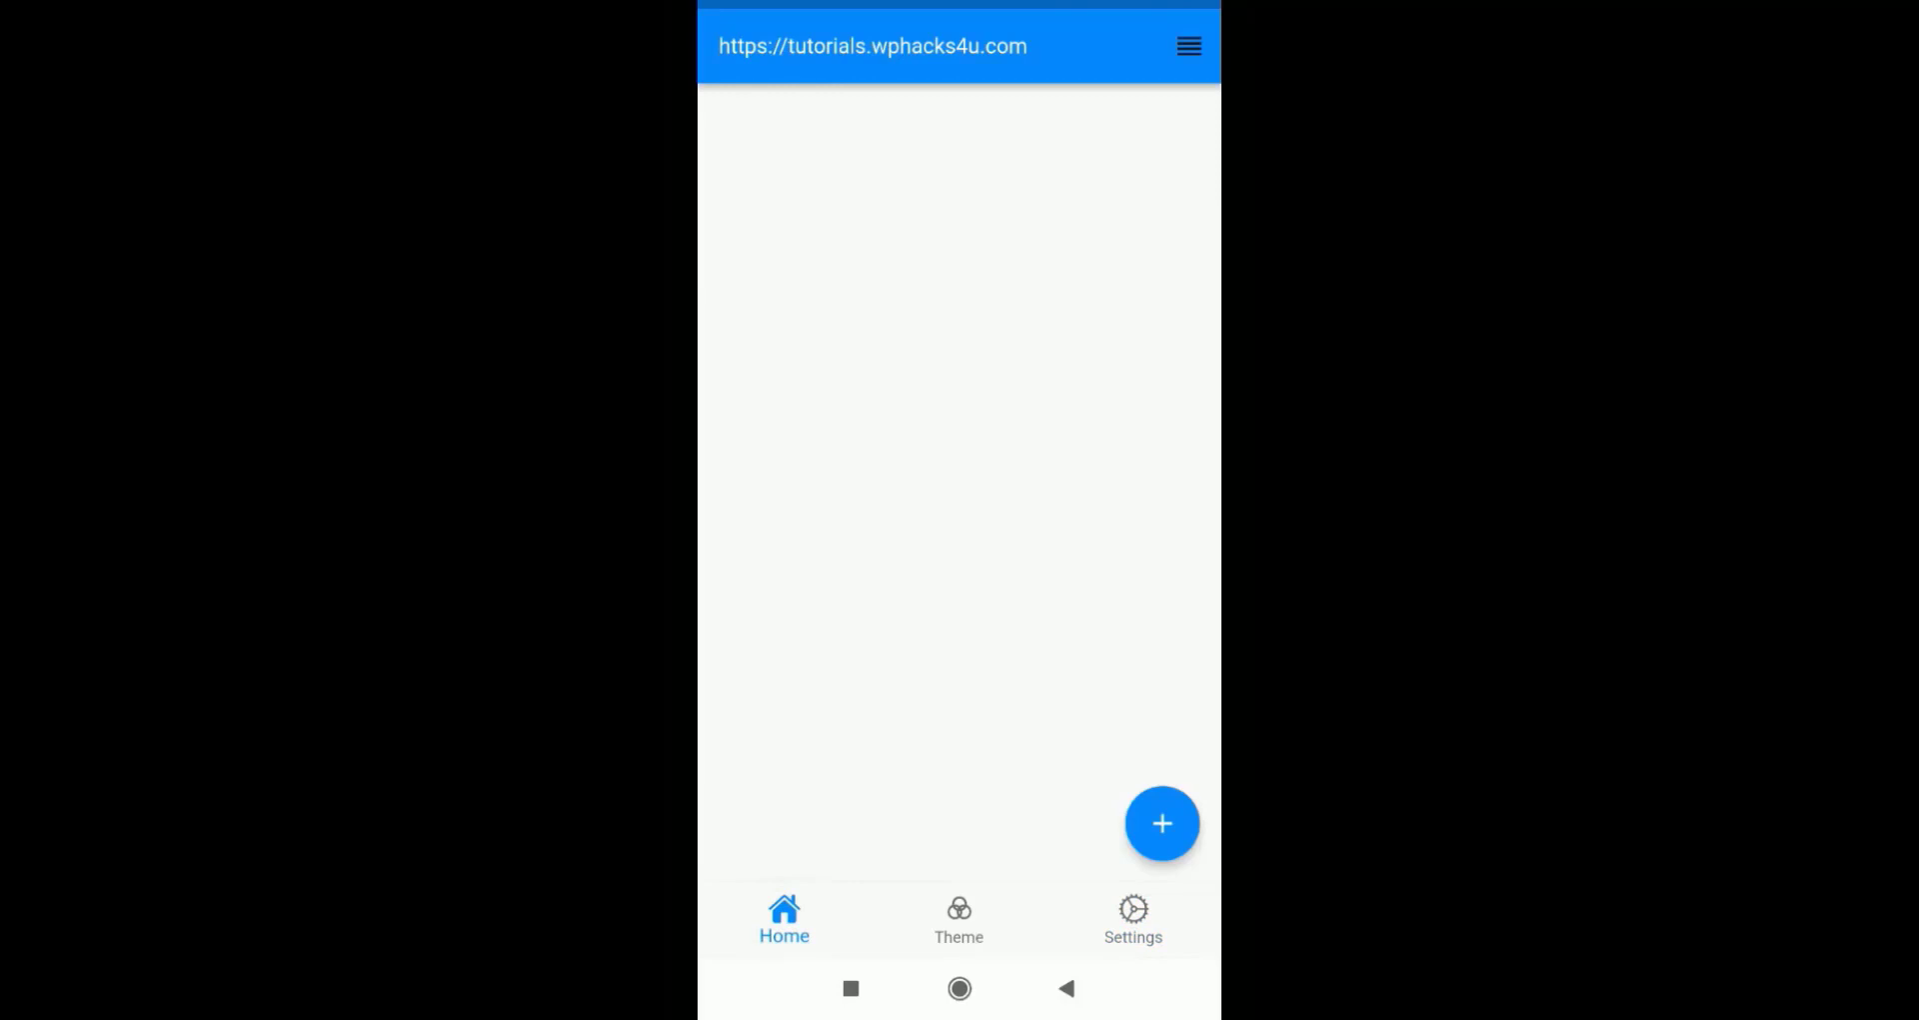
left_click(1189, 46)
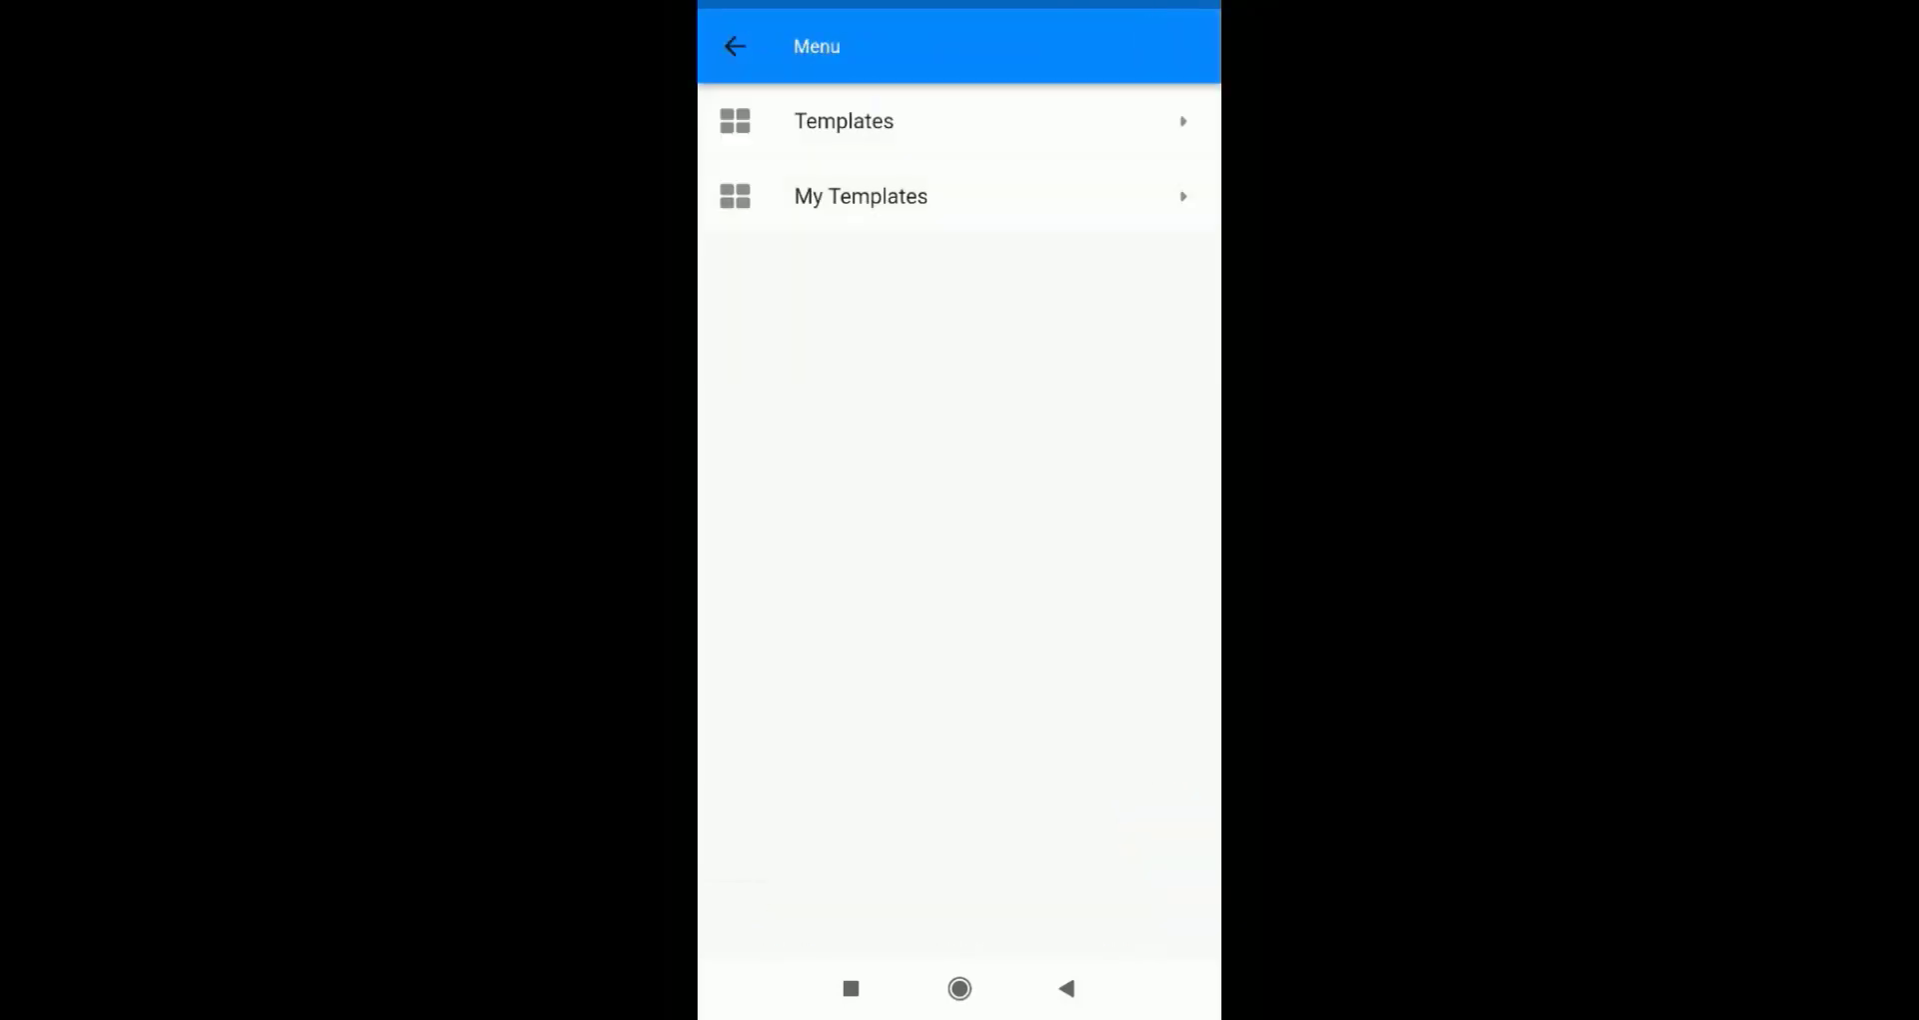
left_click(844, 121)
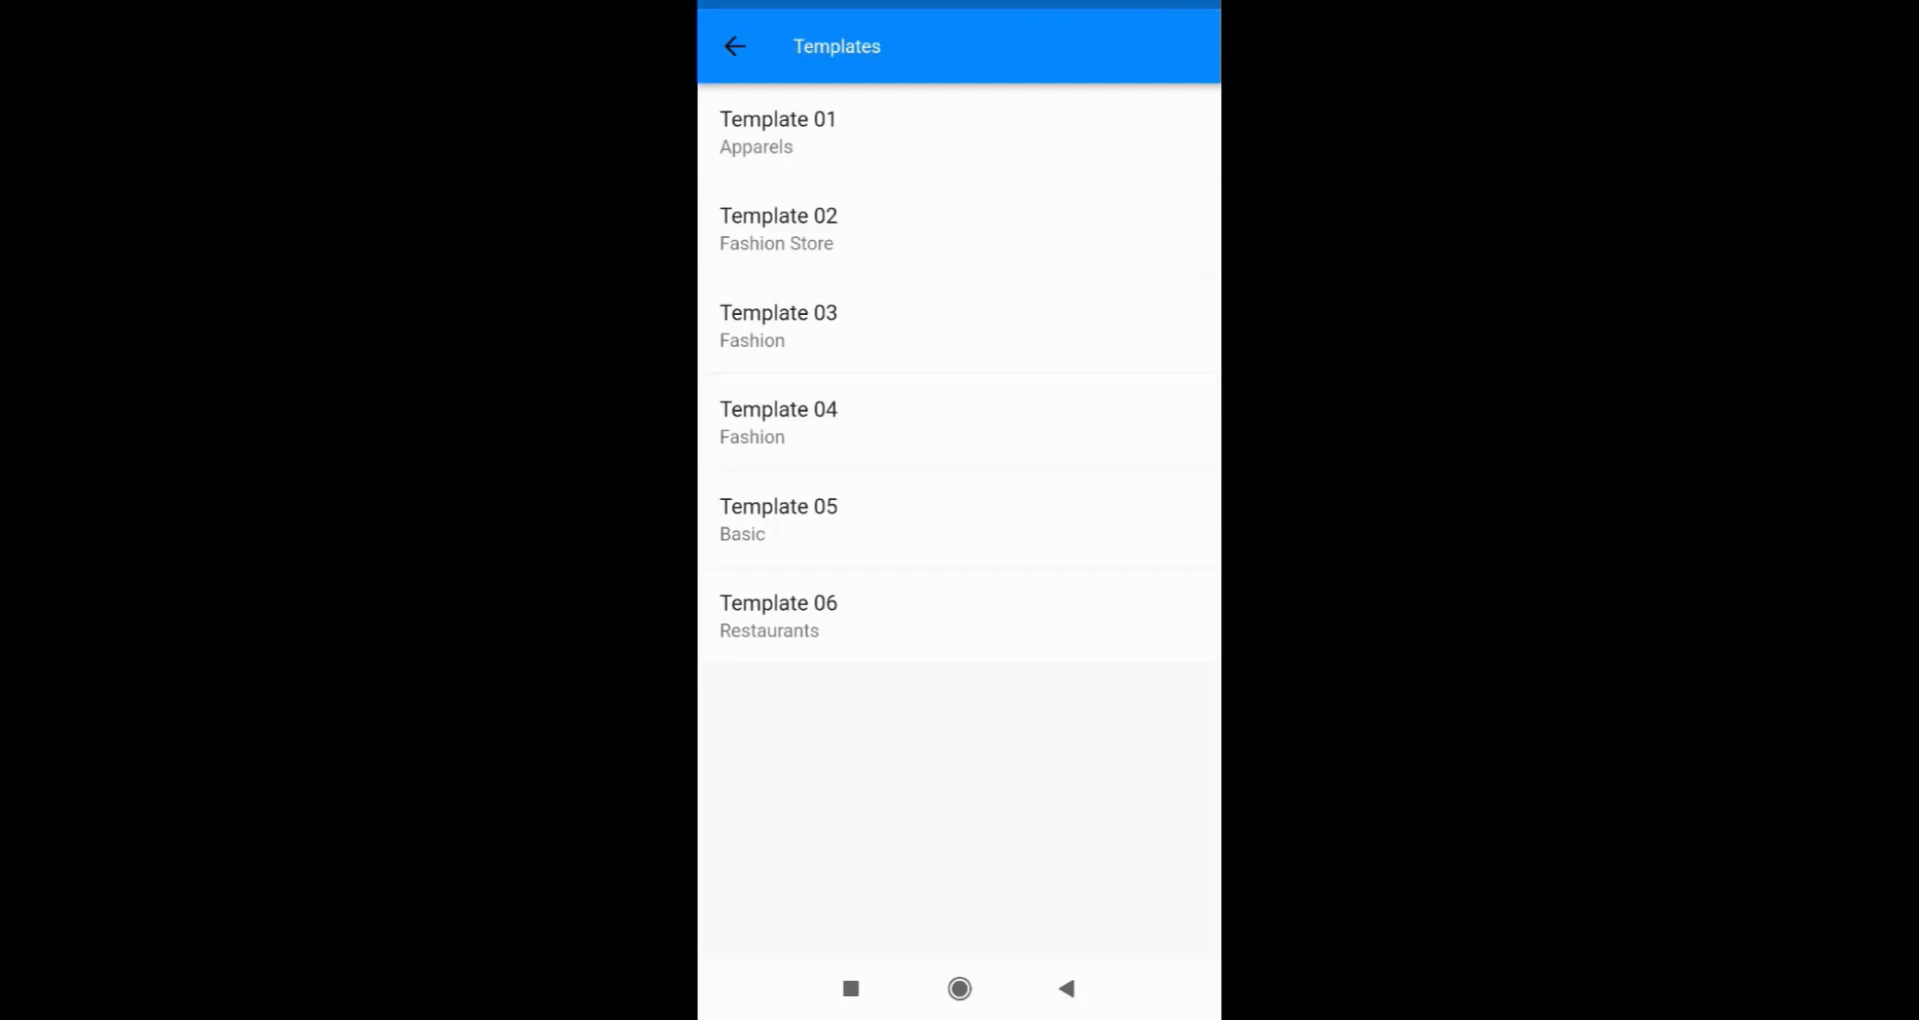
left_click(778, 615)
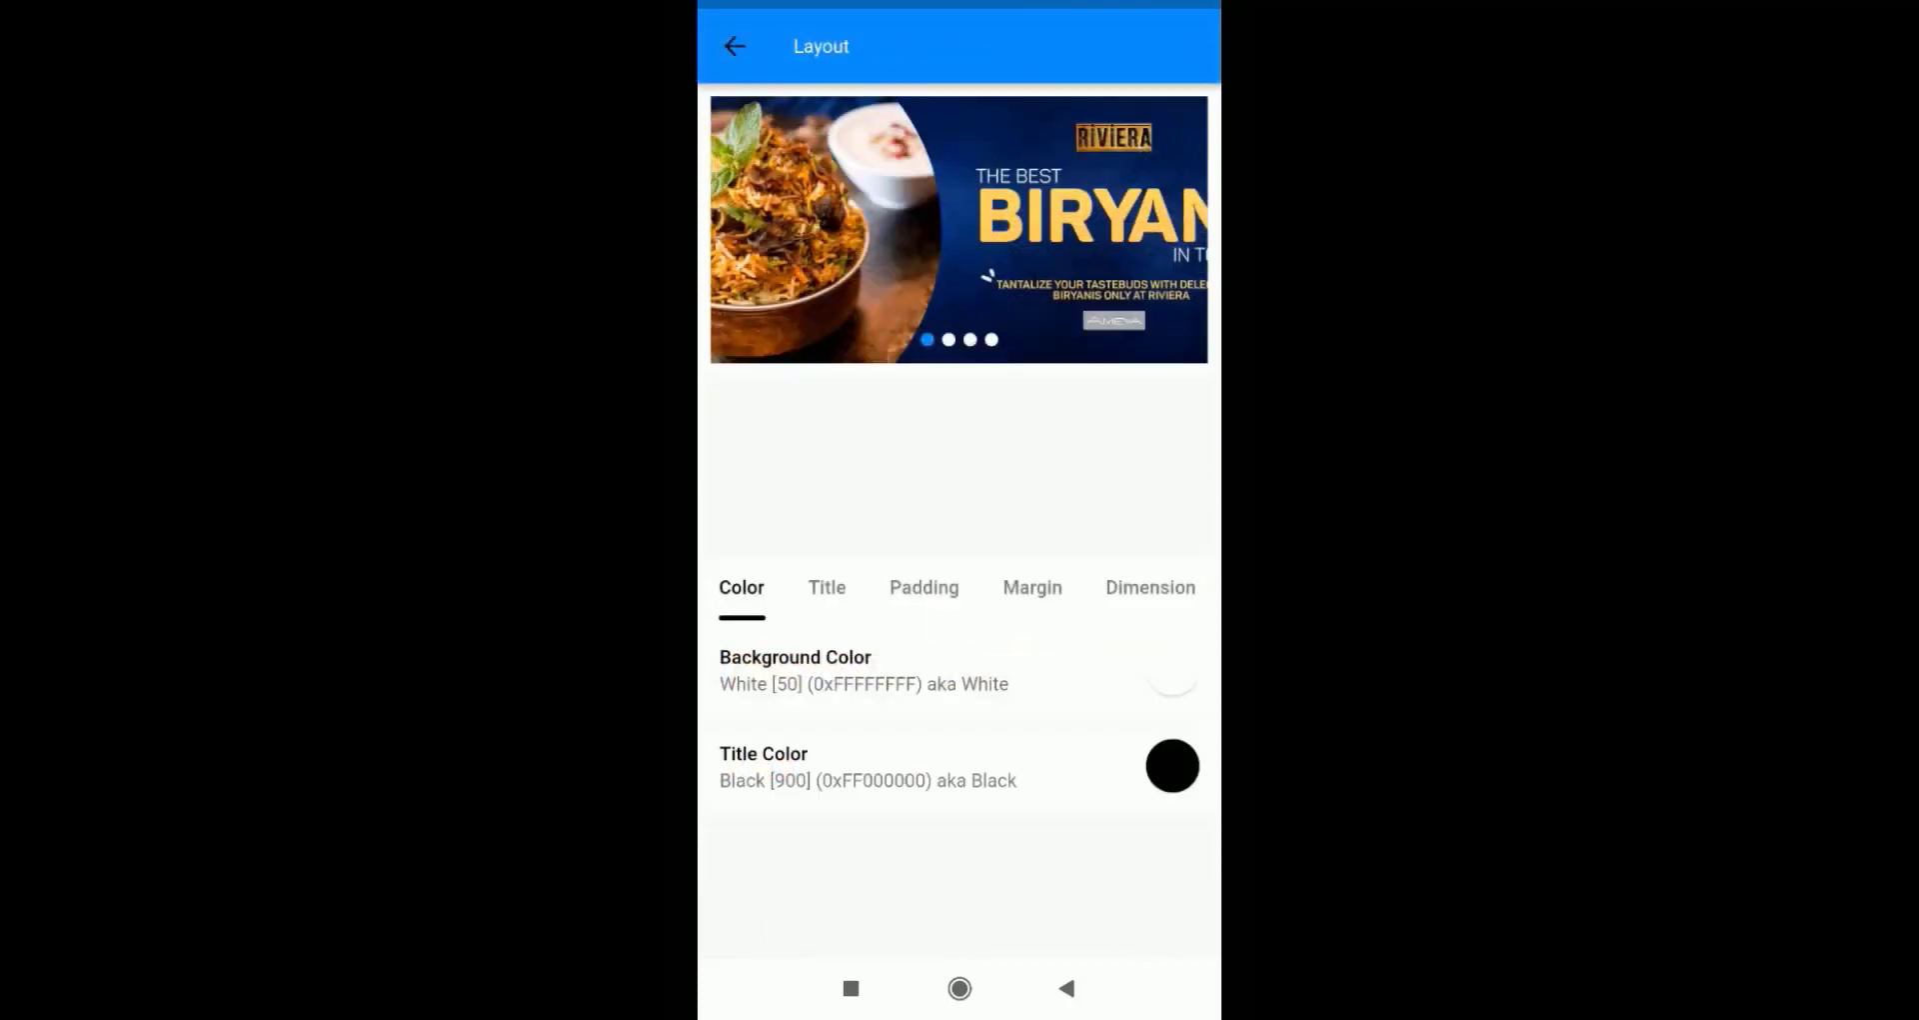
Examine the title, padding, margin, dimension and settings options of the home page's banner slider layout.
left_click(827, 587)
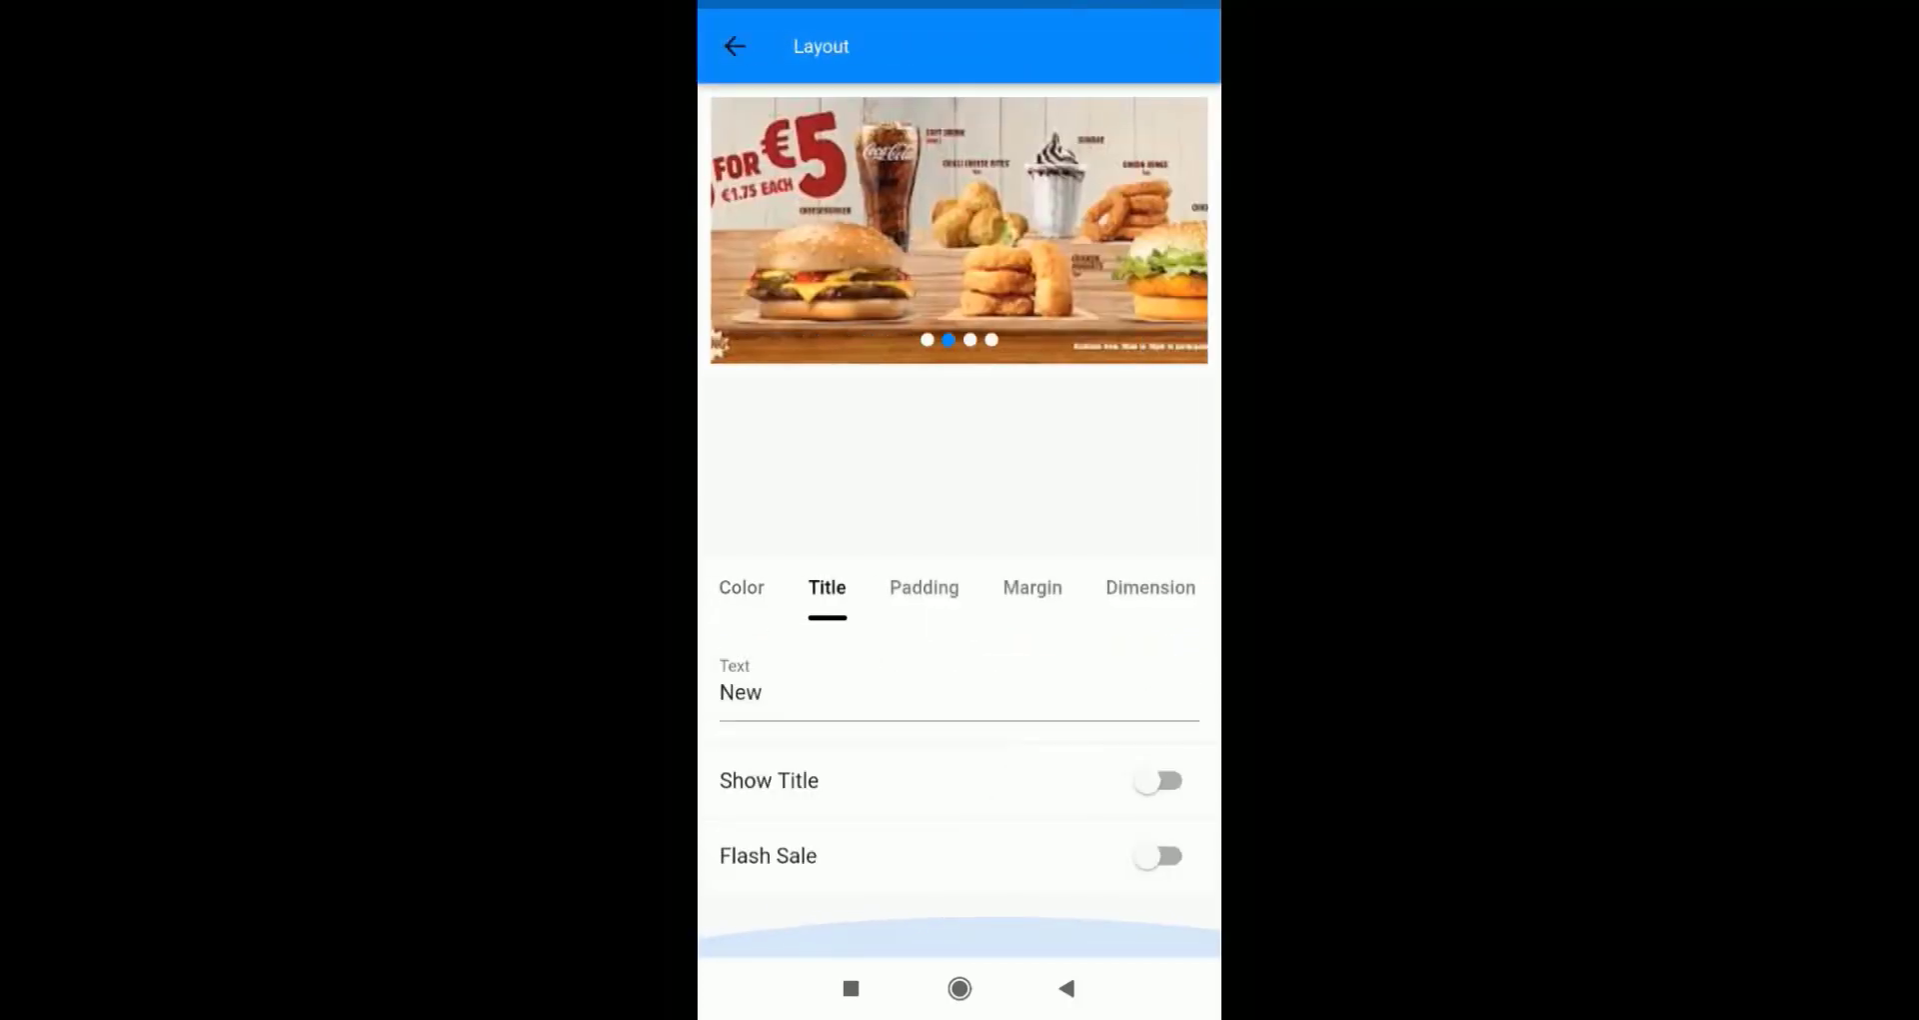
left_click(924, 586)
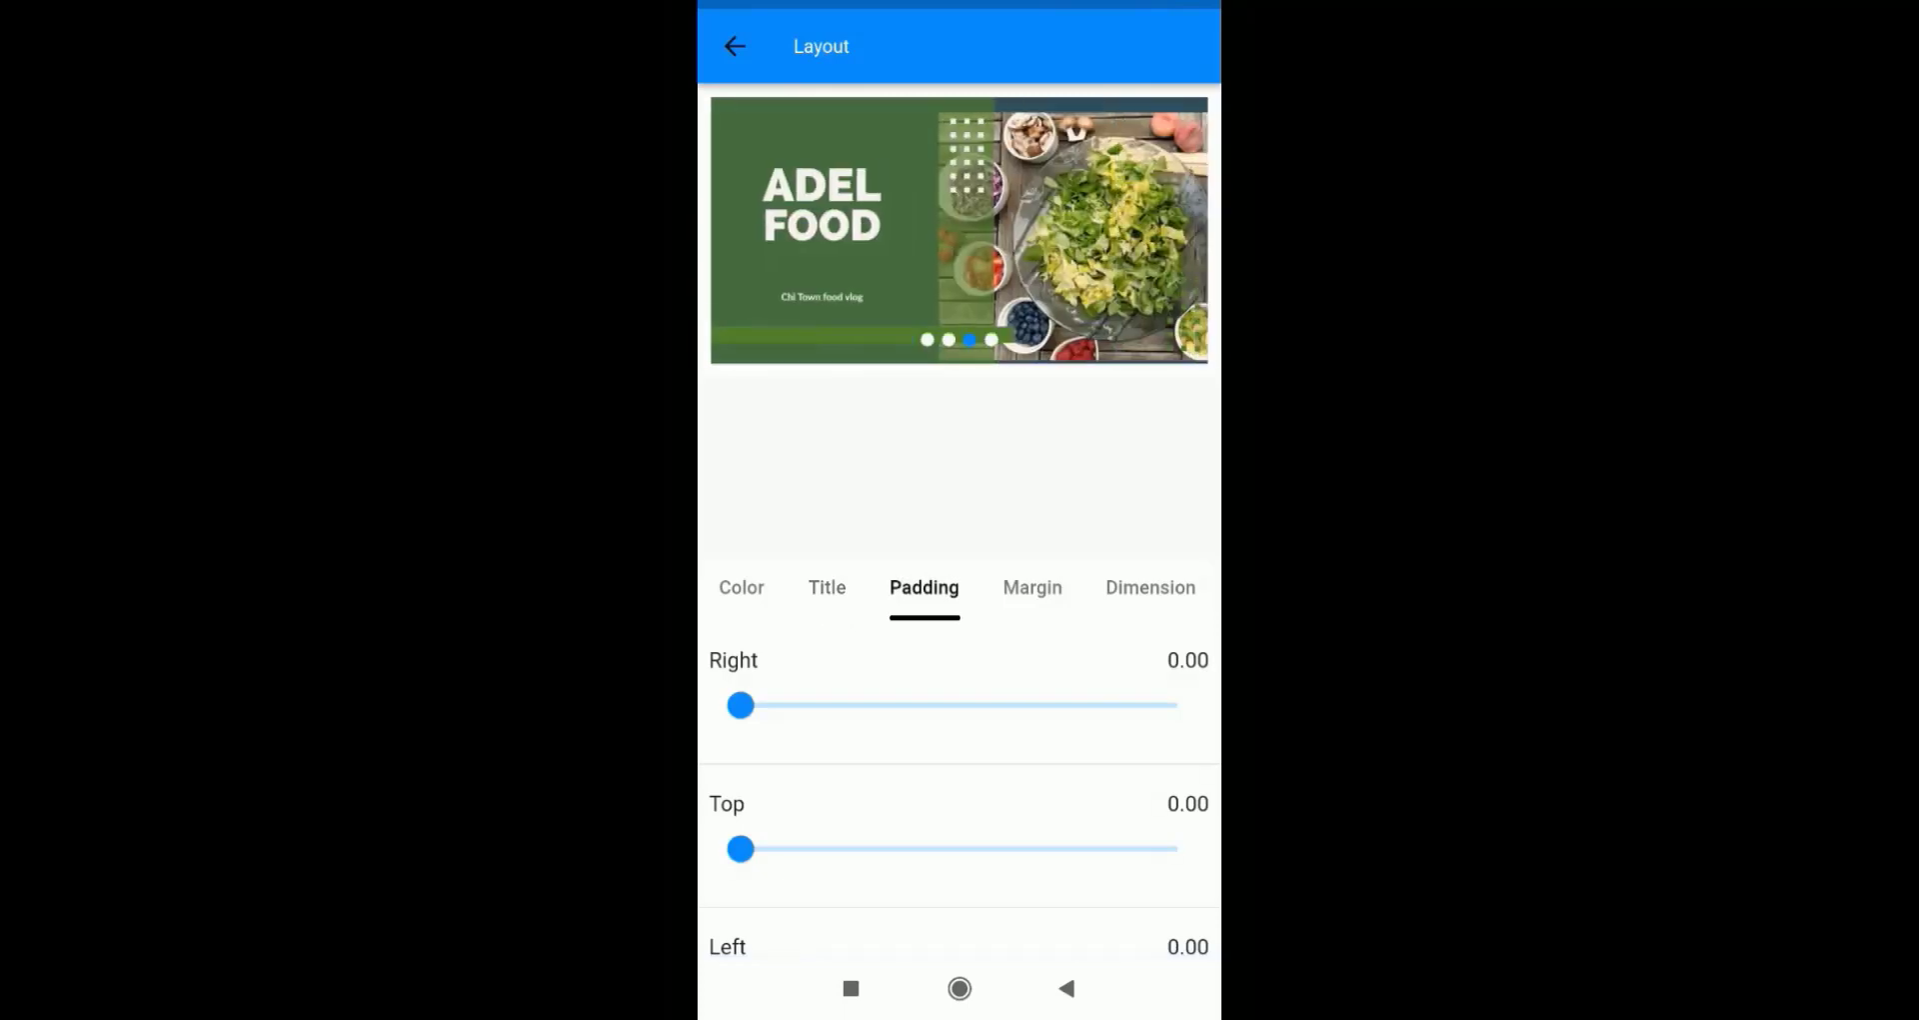
left_click(1032, 587)
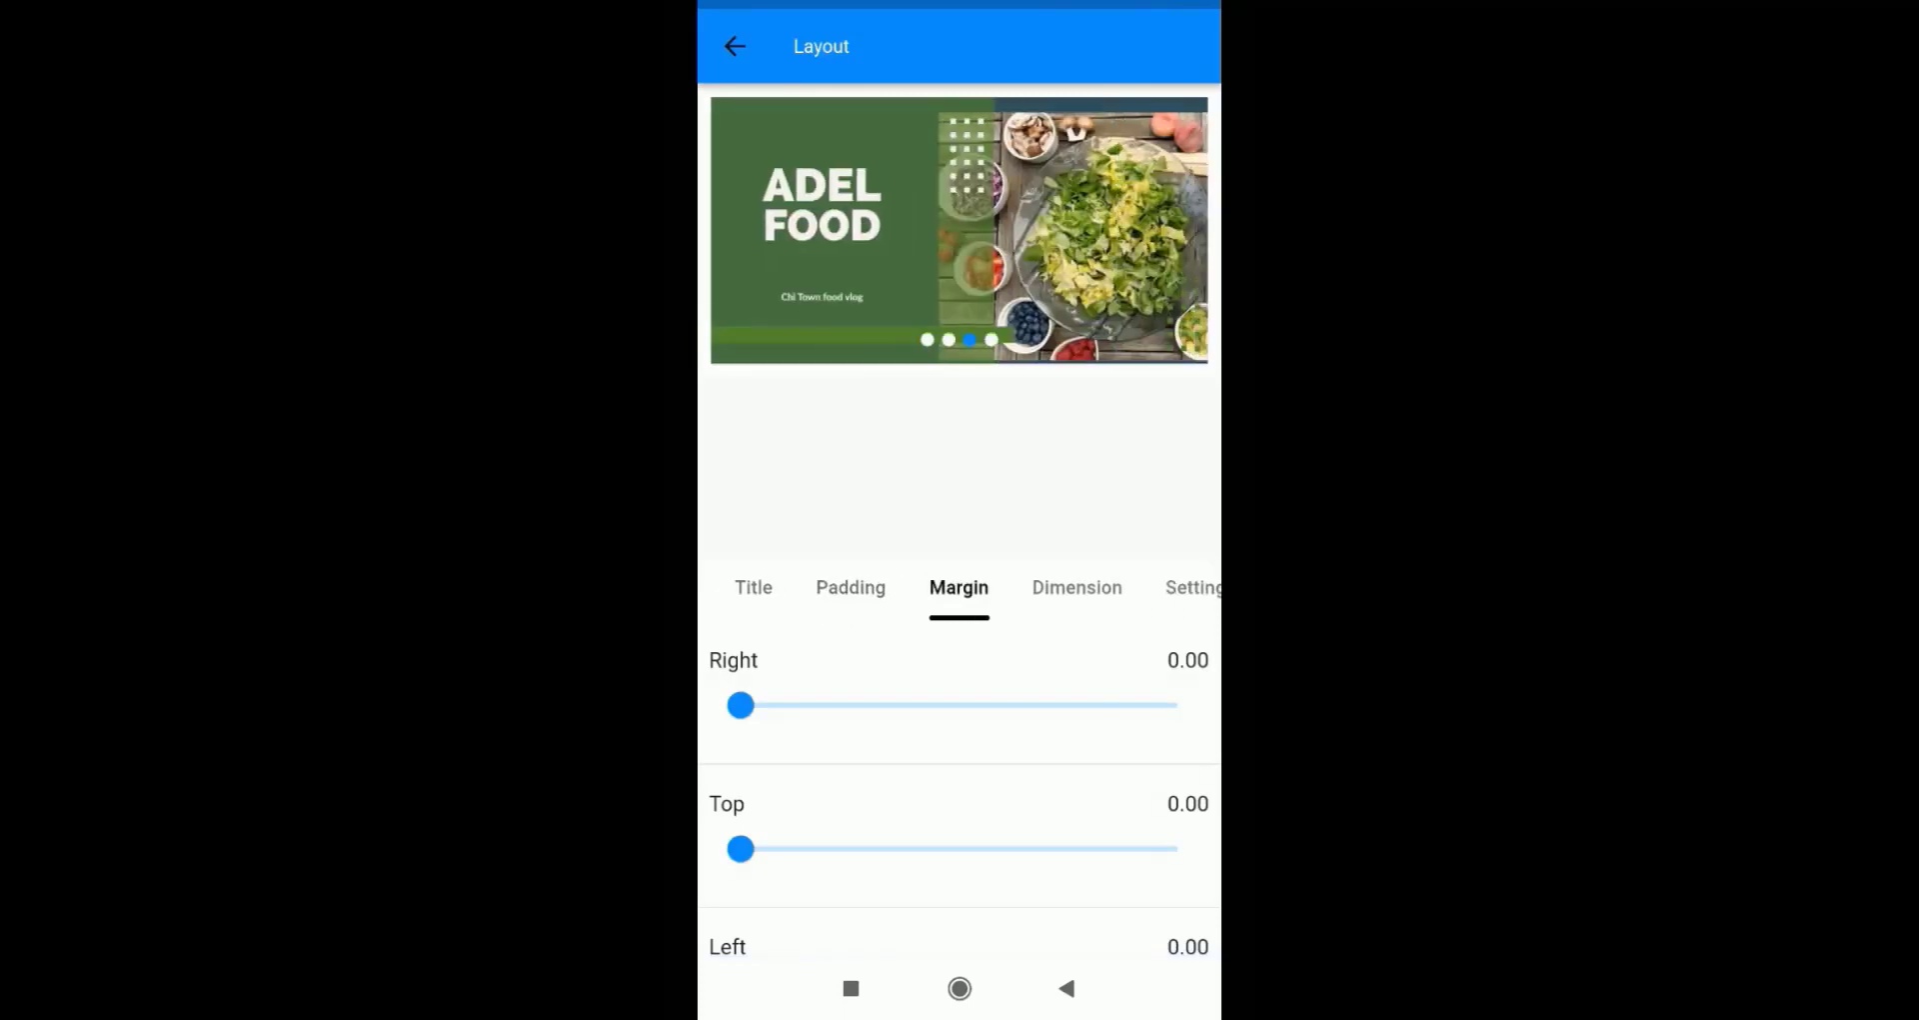
left_click(1076, 587)
left_click(1165, 586)
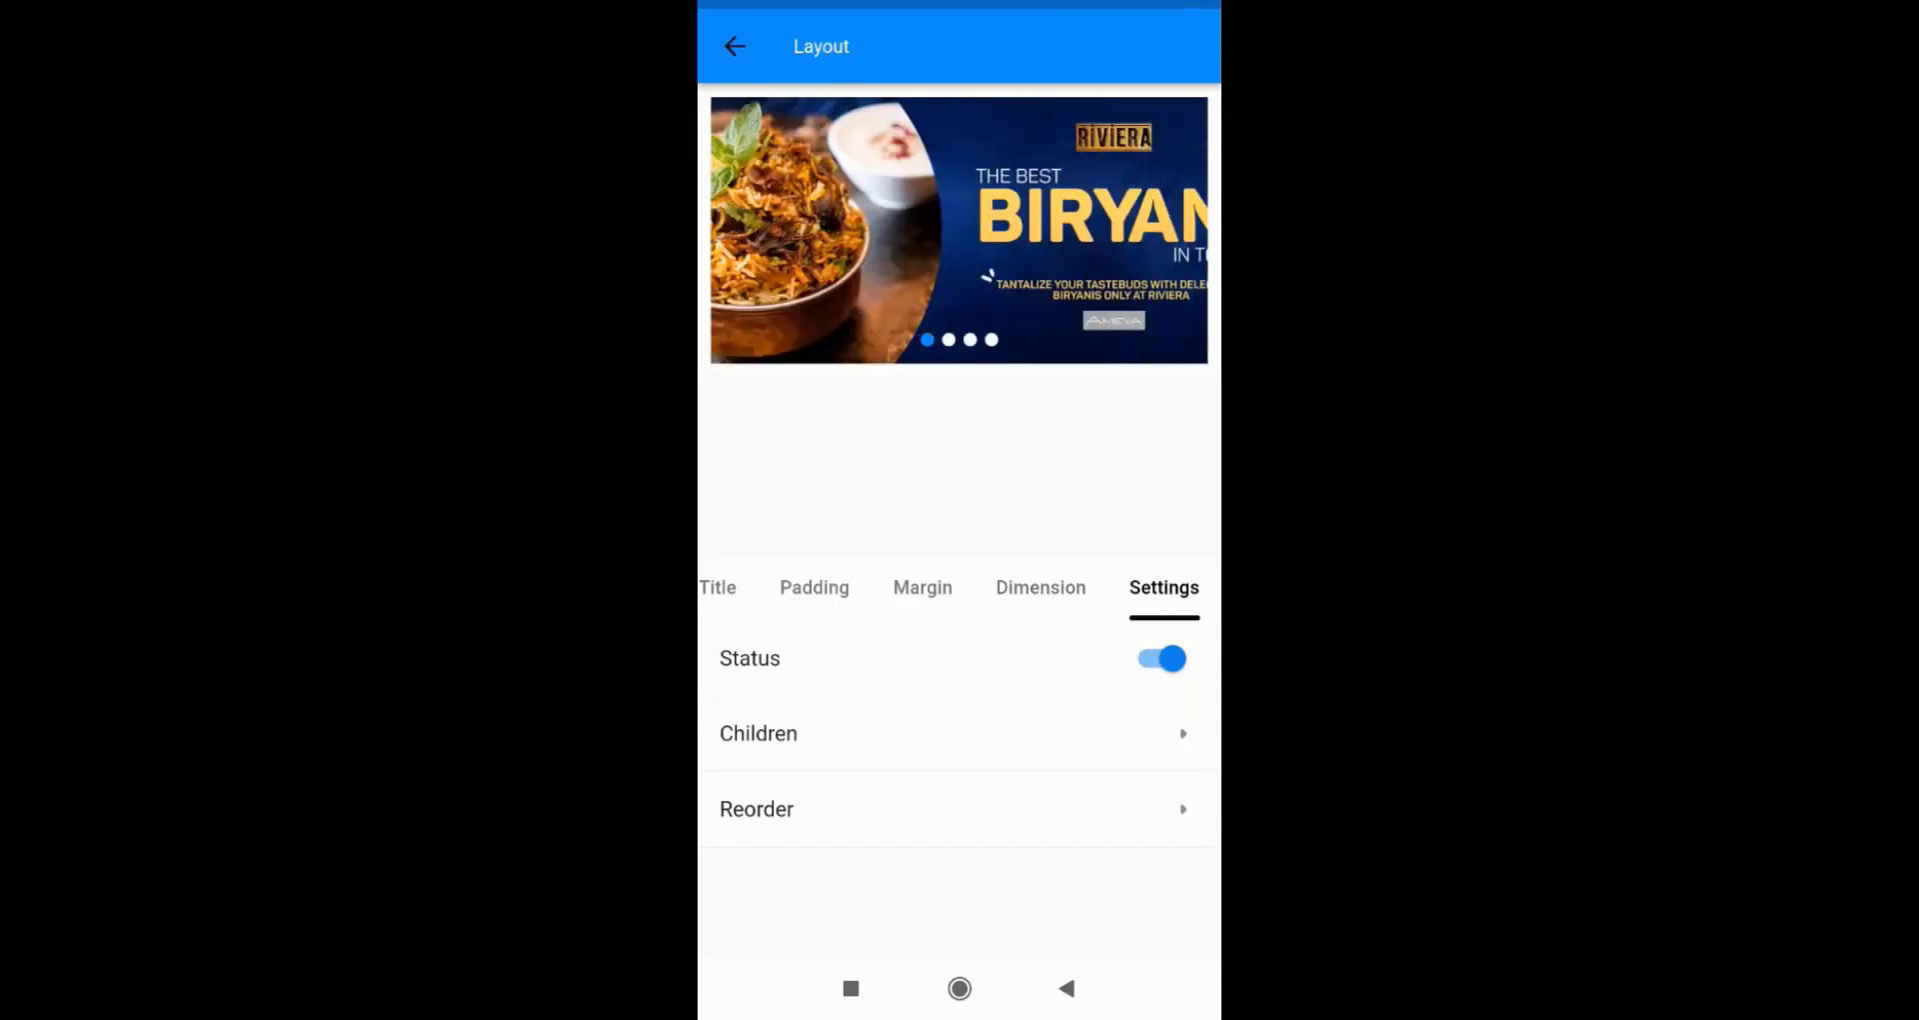
left_click(1163, 658)
left_click(1160, 658)
Examine the banner slider's child banners and the images available for the first child.
left_click(759, 733)
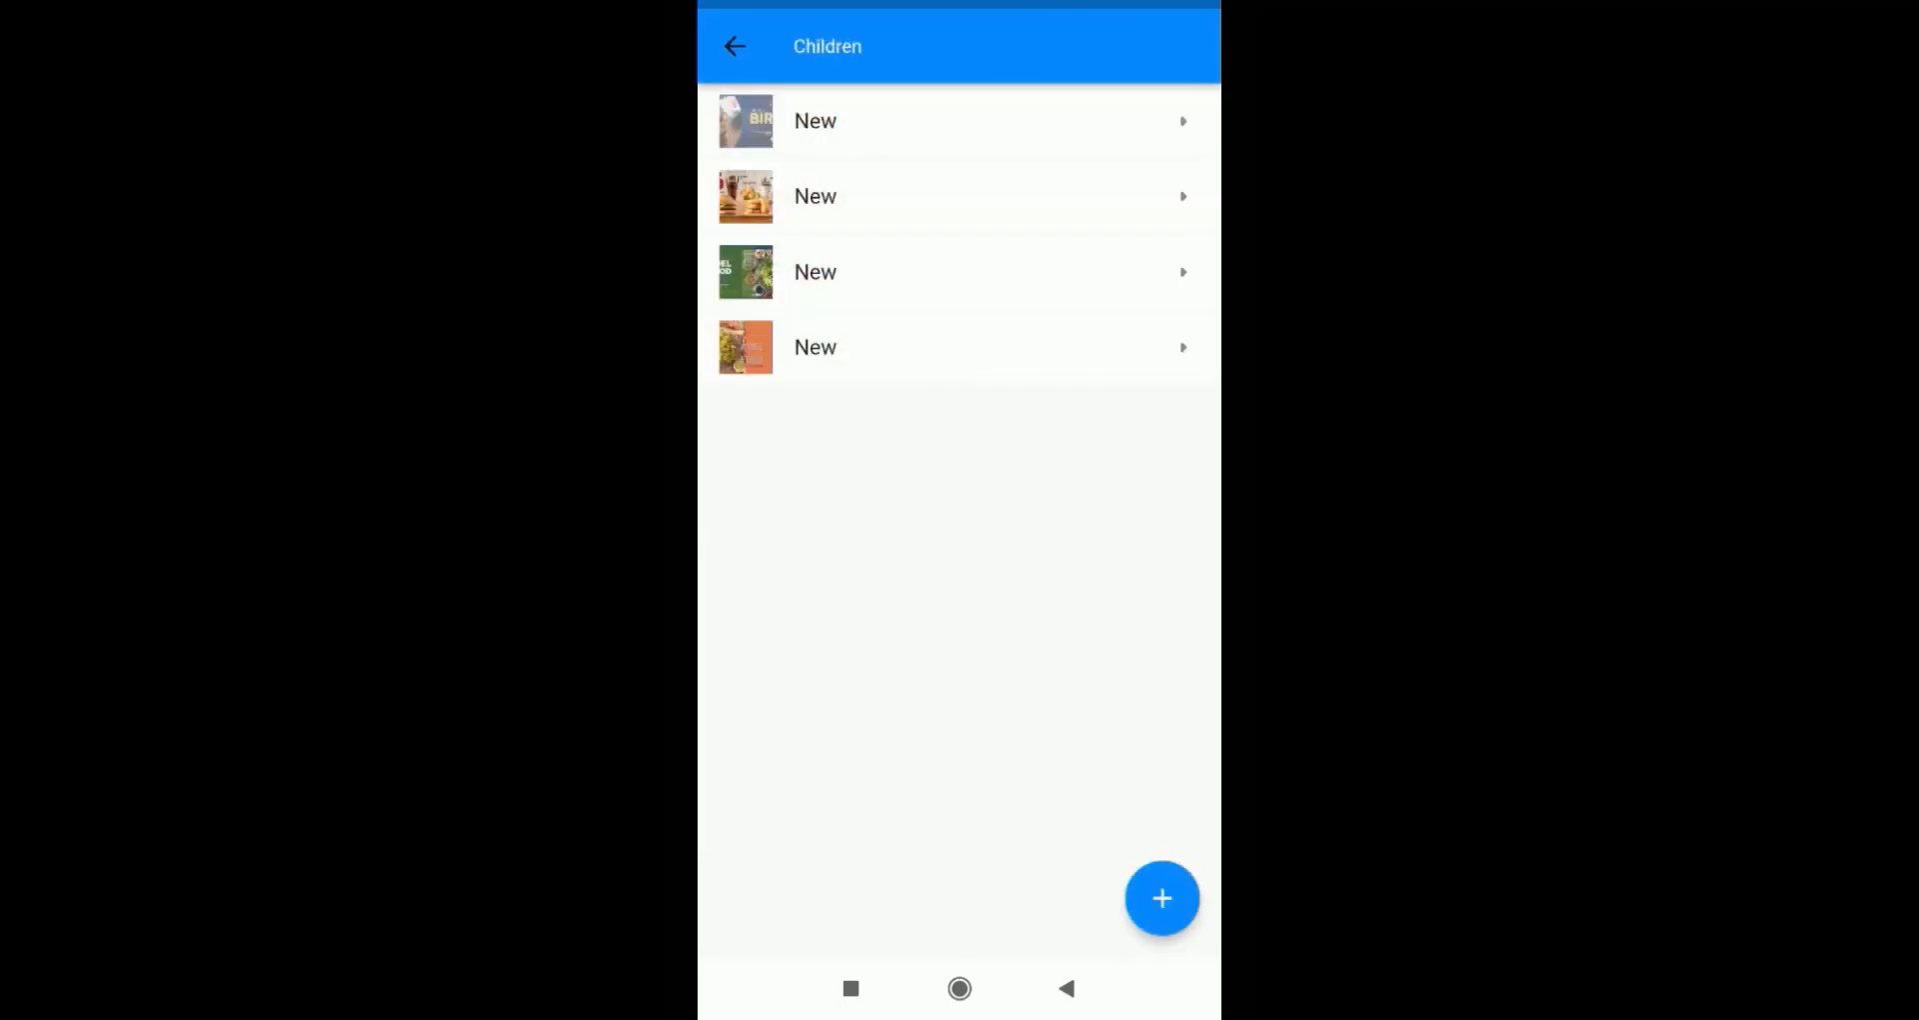
left_click(899, 121)
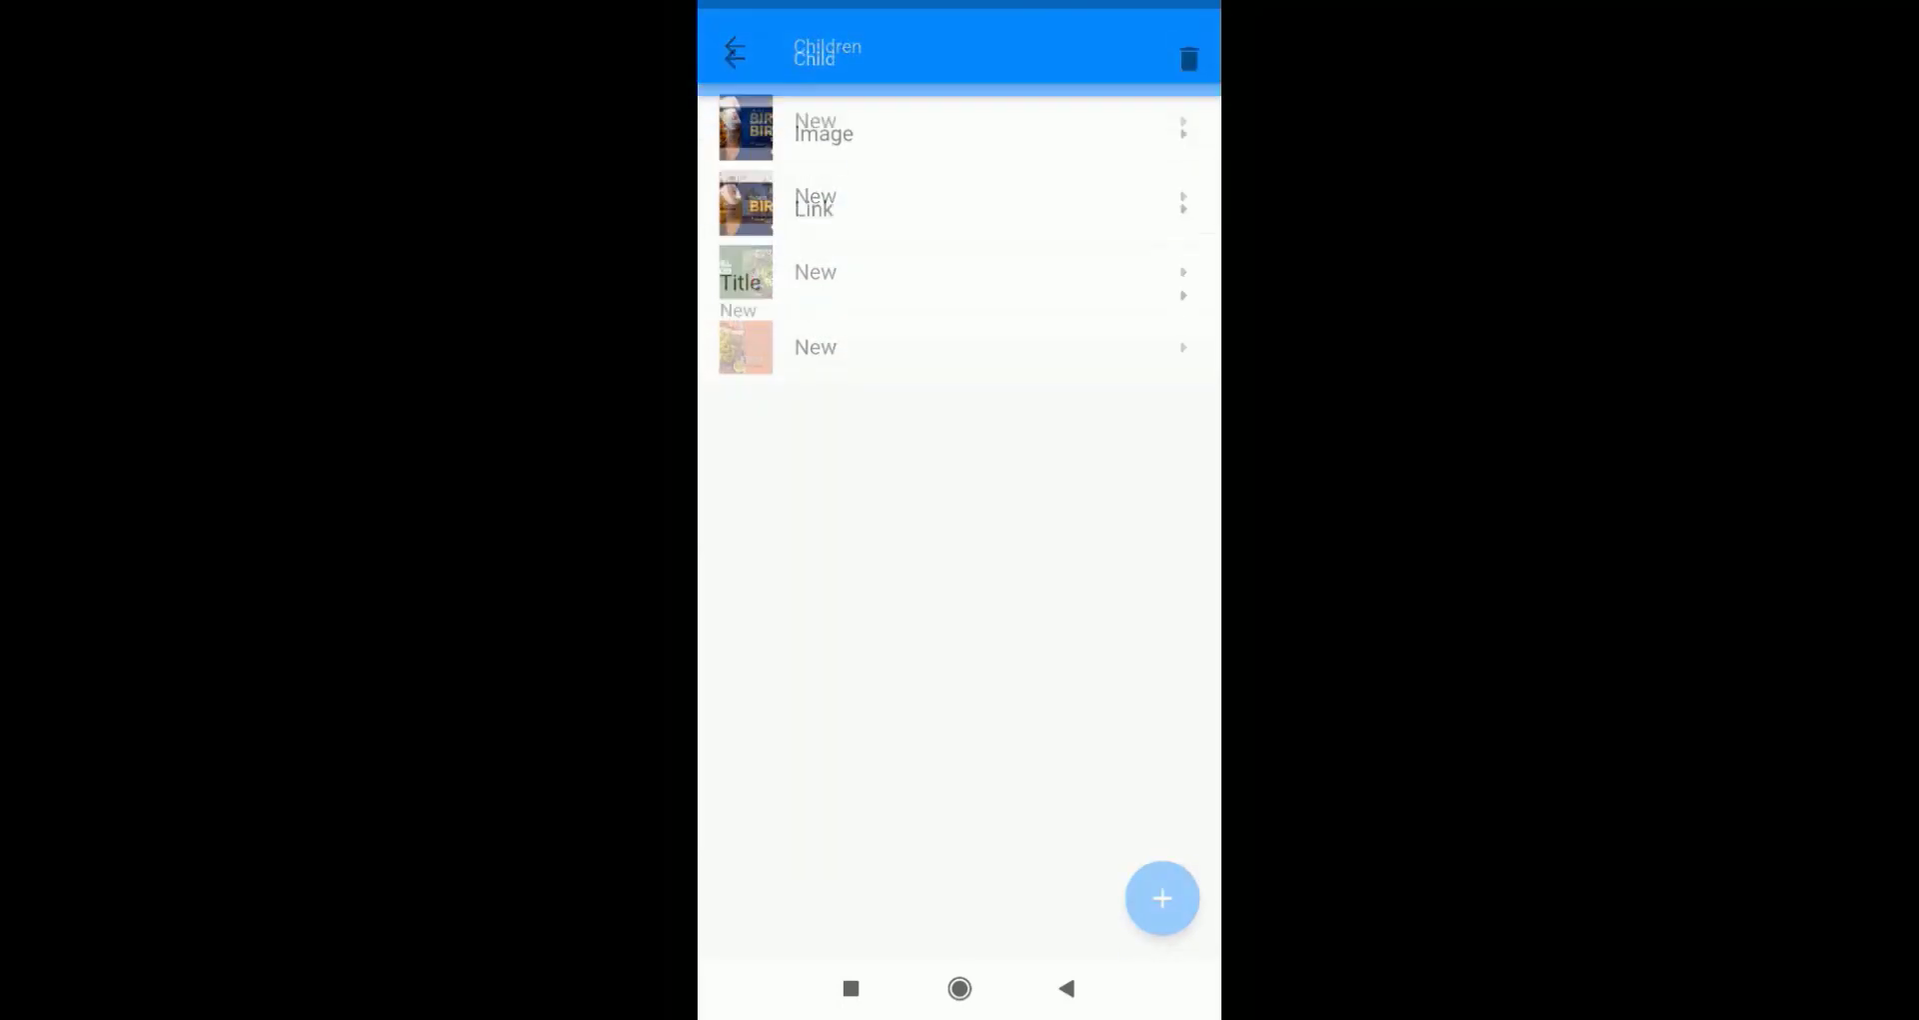
left_click(1186, 44)
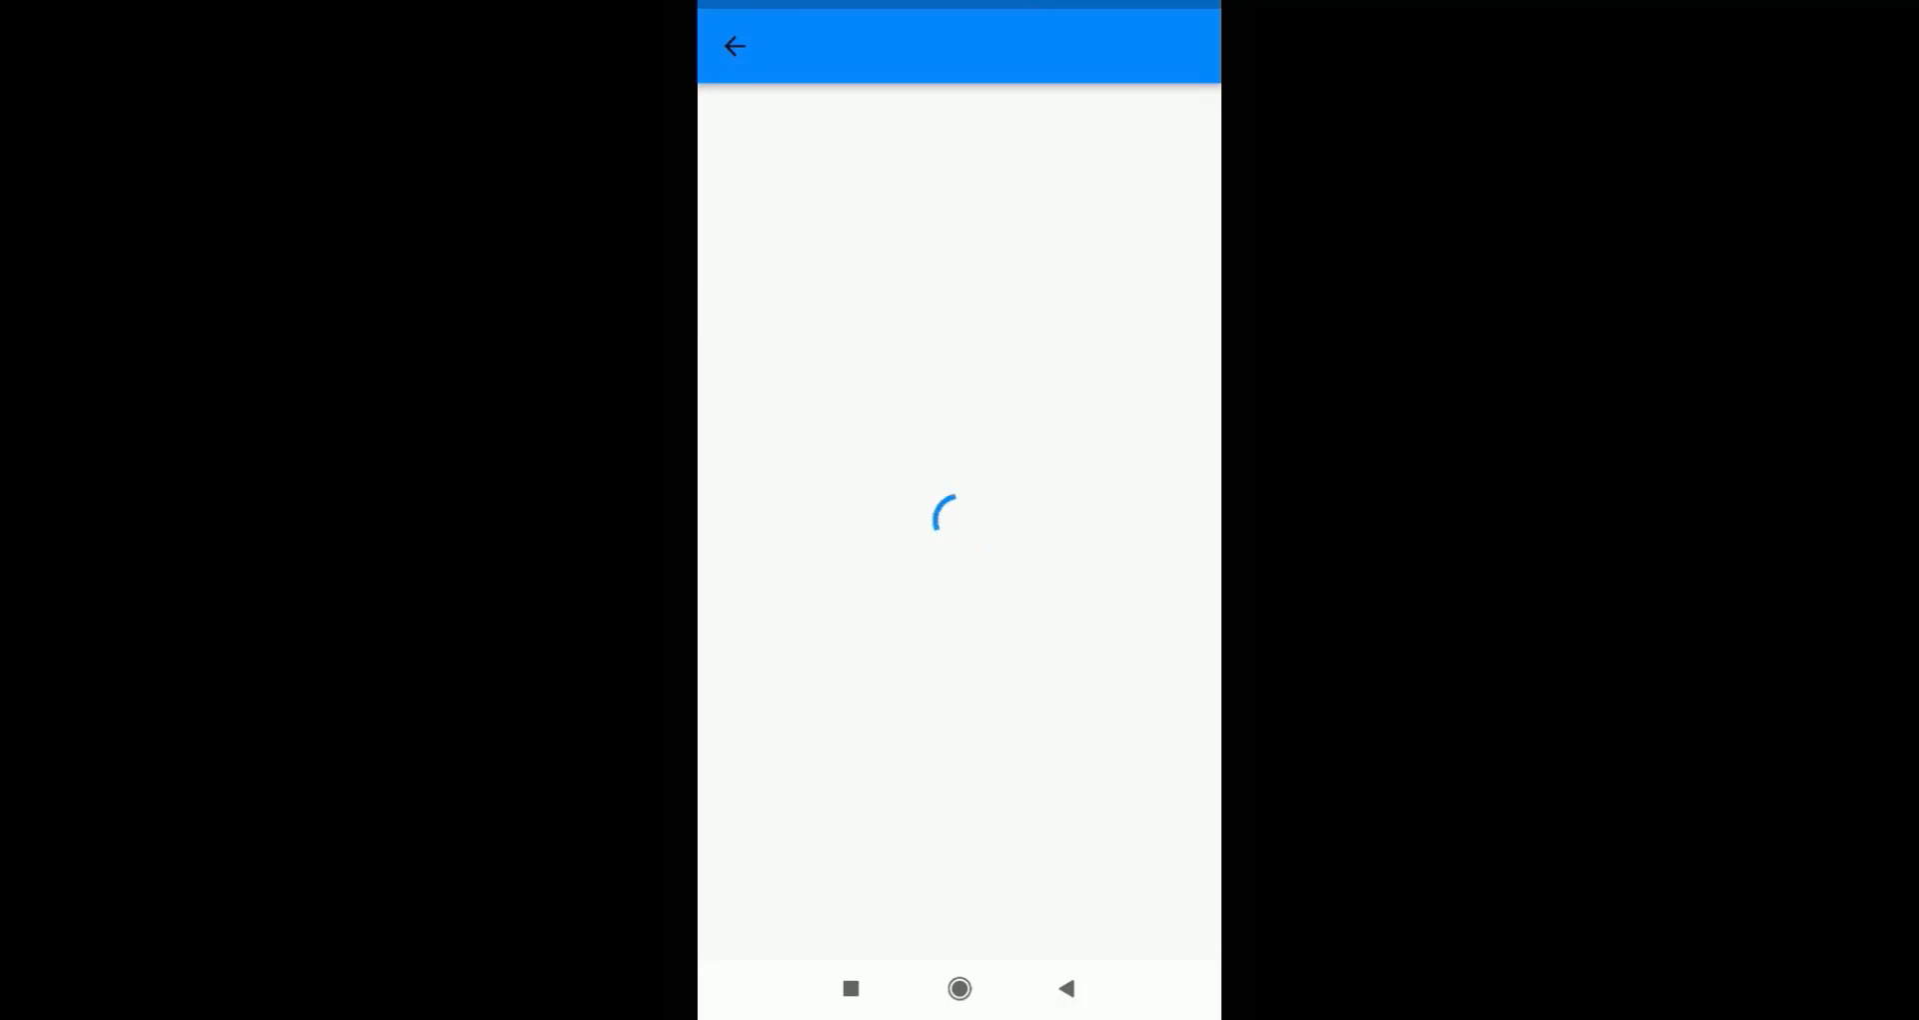
scroll(959, 520, "down", 10)
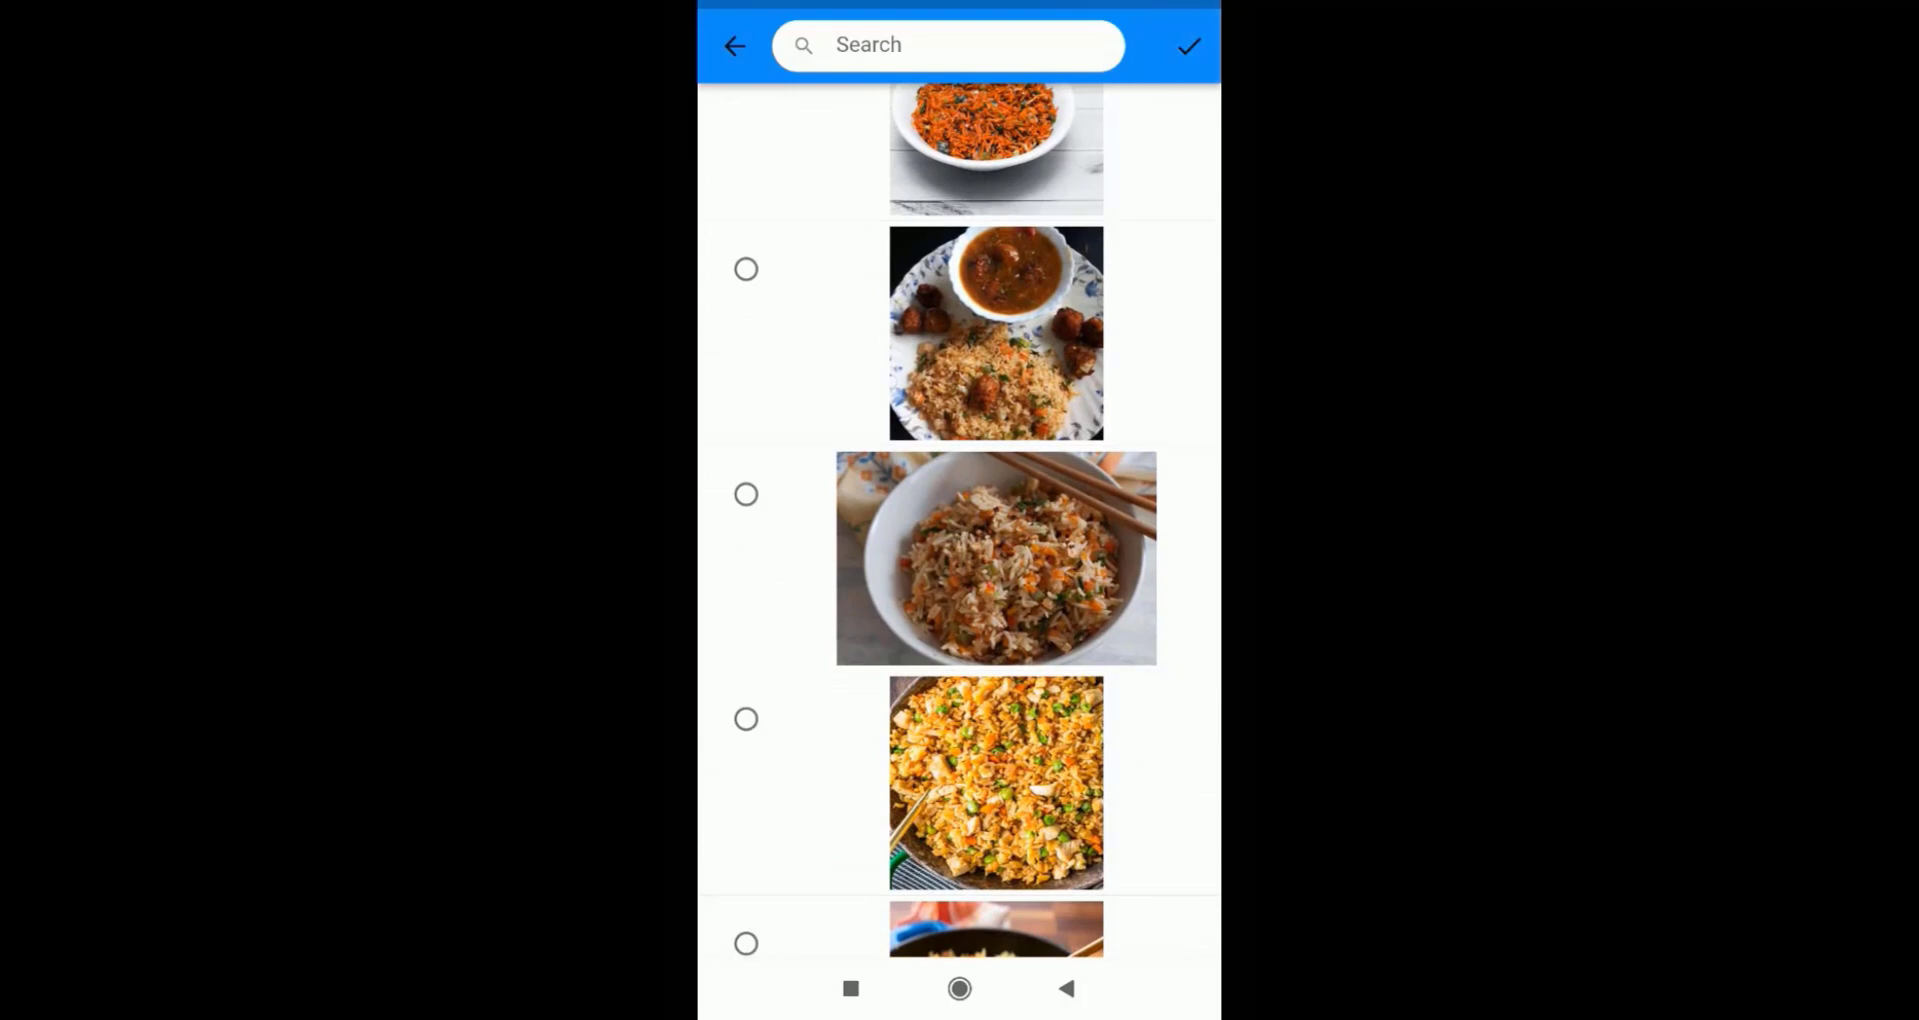
left_click(1189, 46)
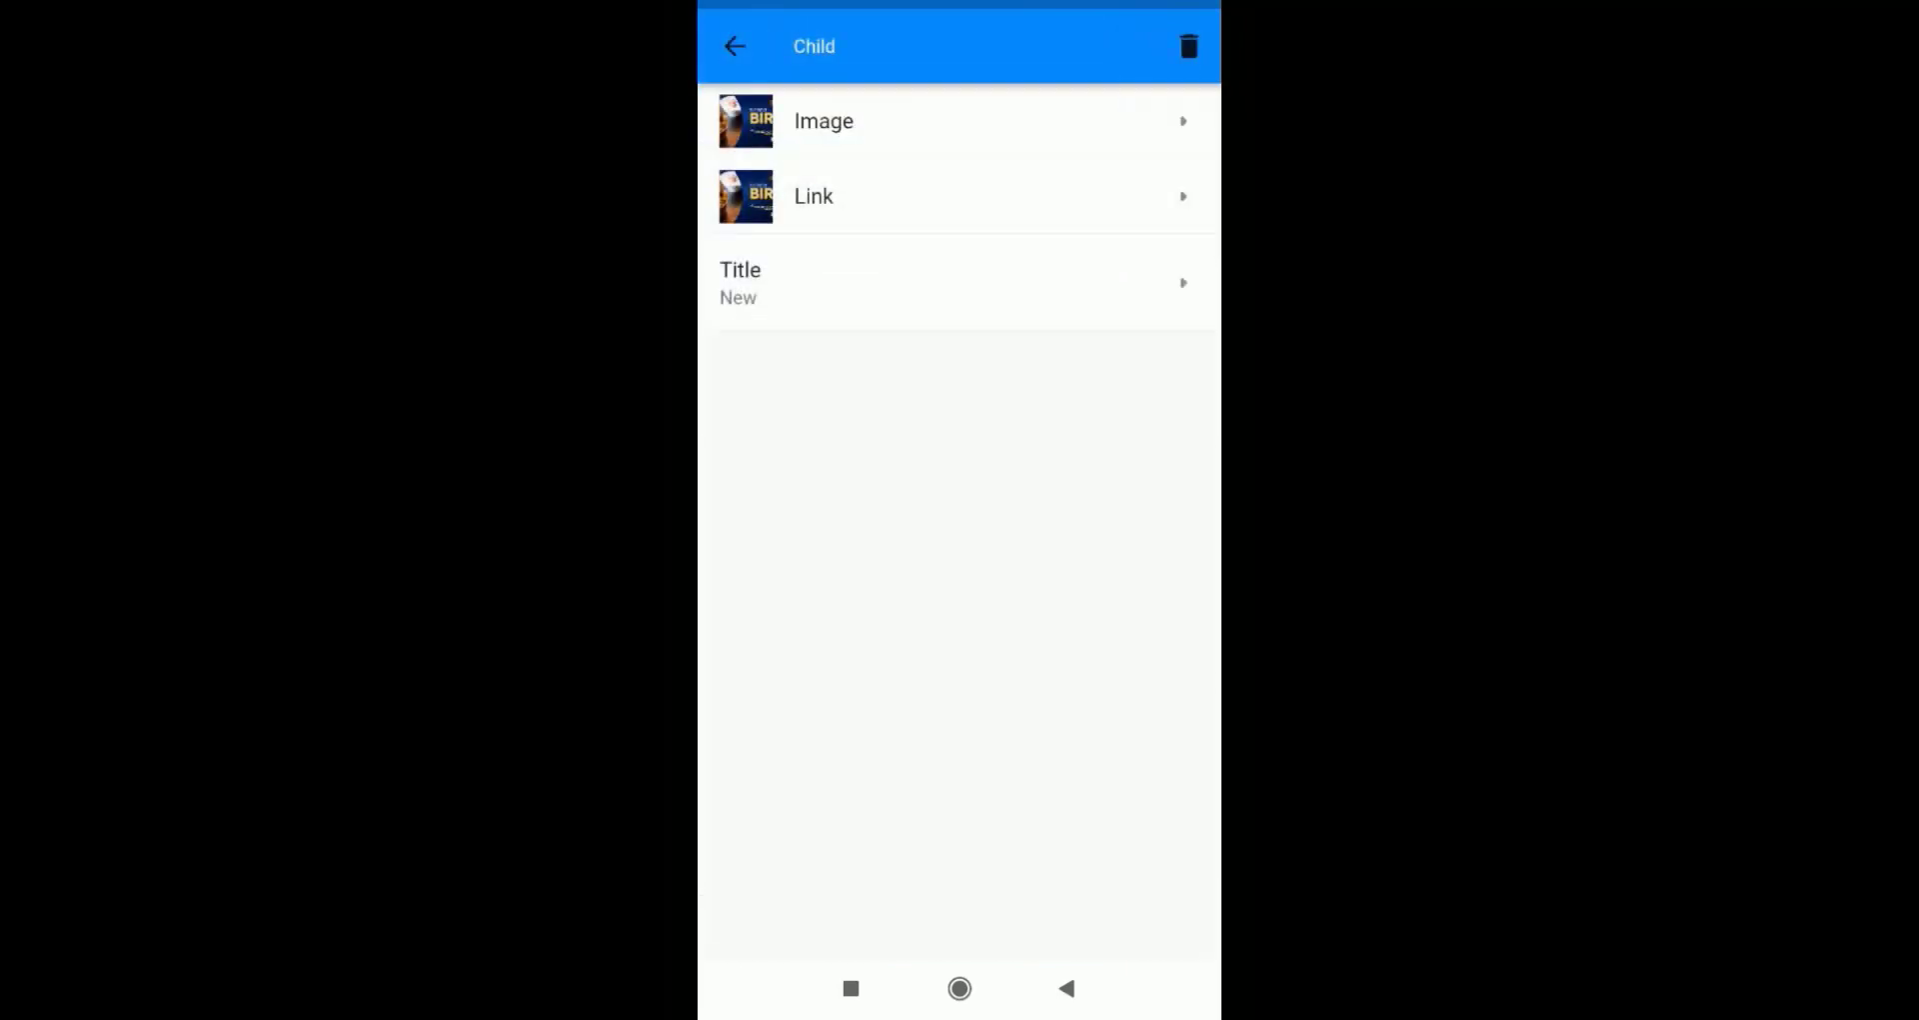
left_click(1189, 46)
left_click(815, 196)
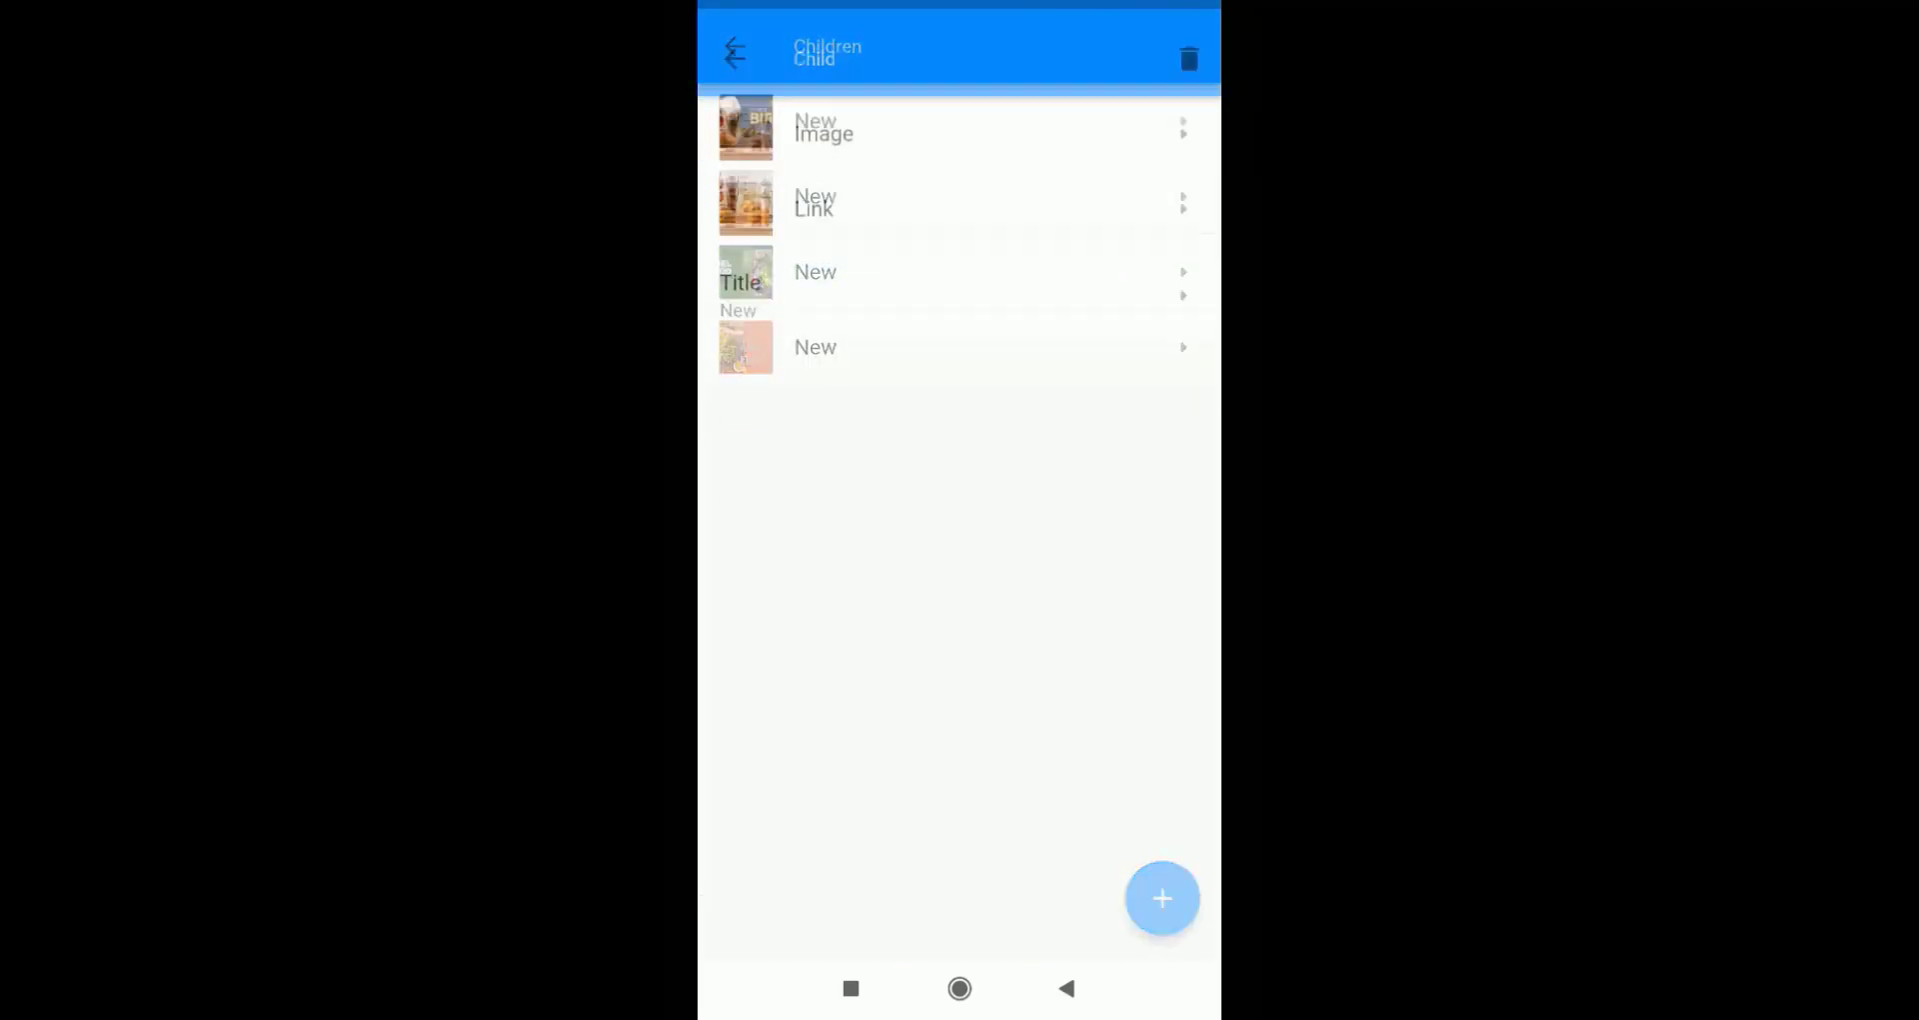
left_click(1188, 46)
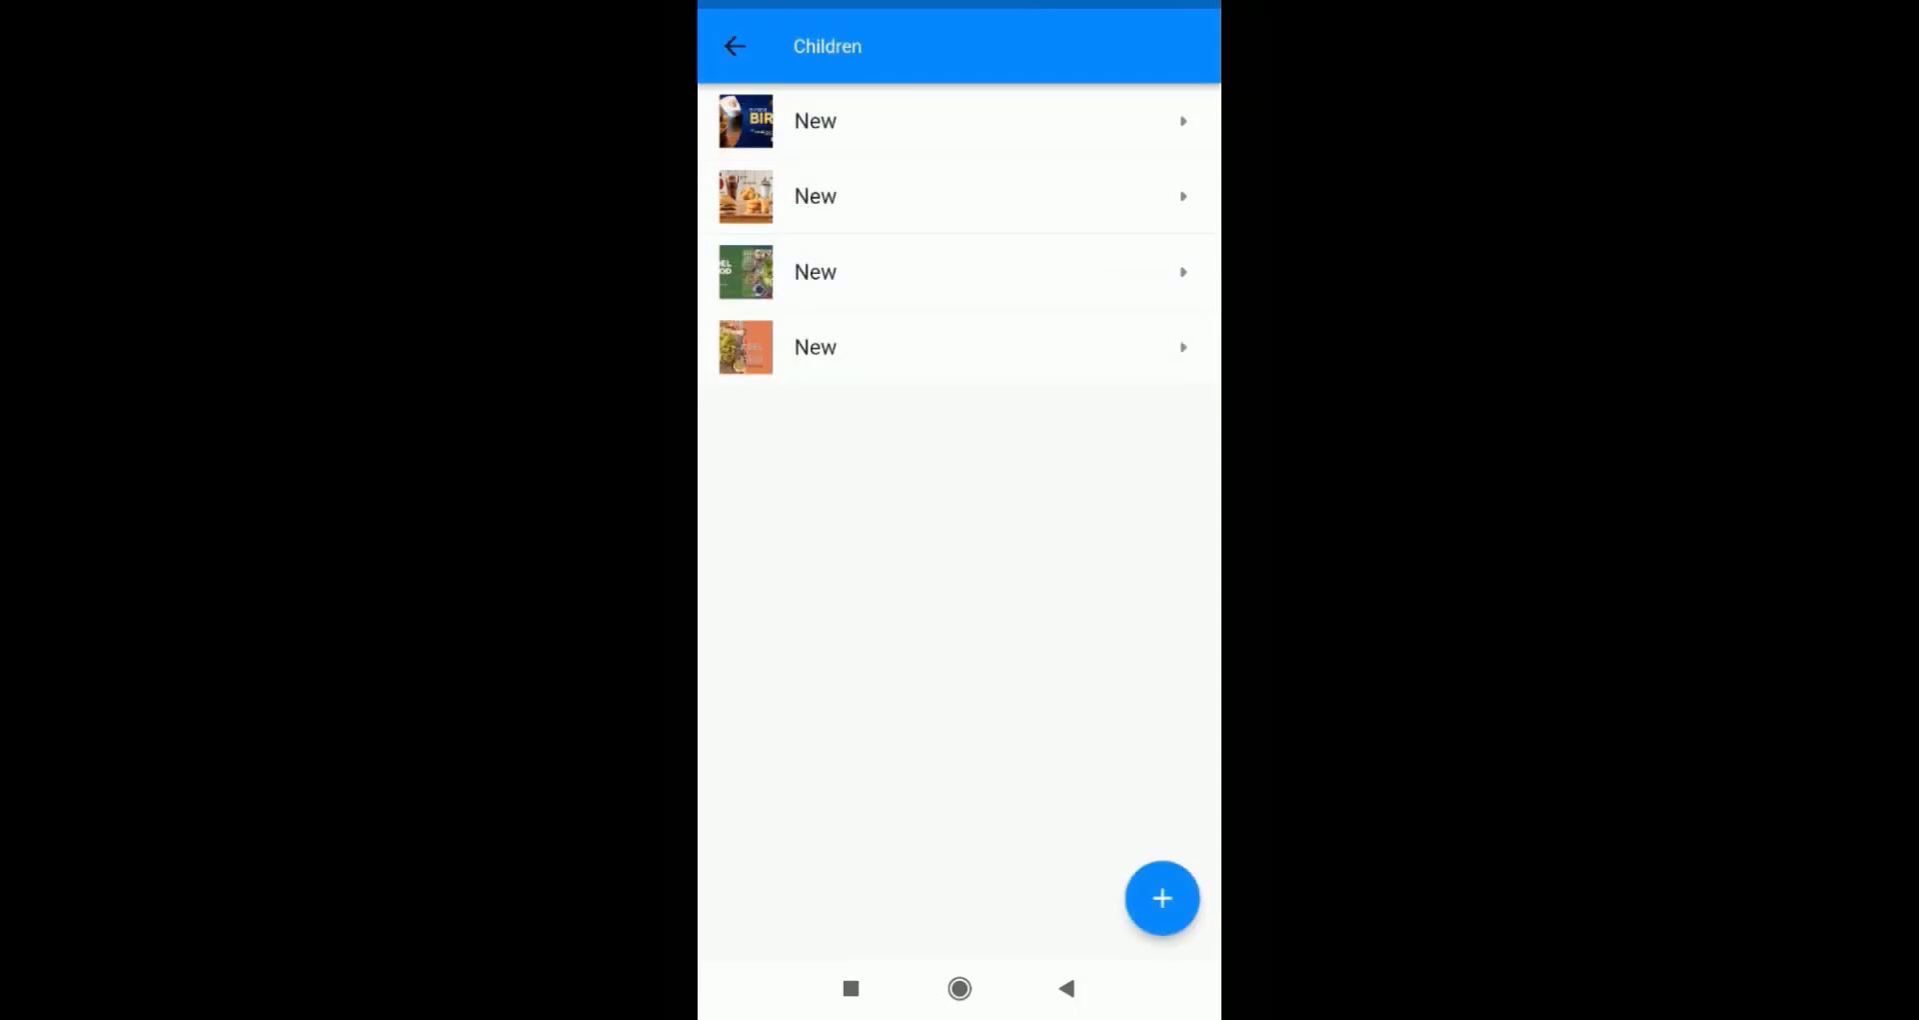
left_click(735, 46)
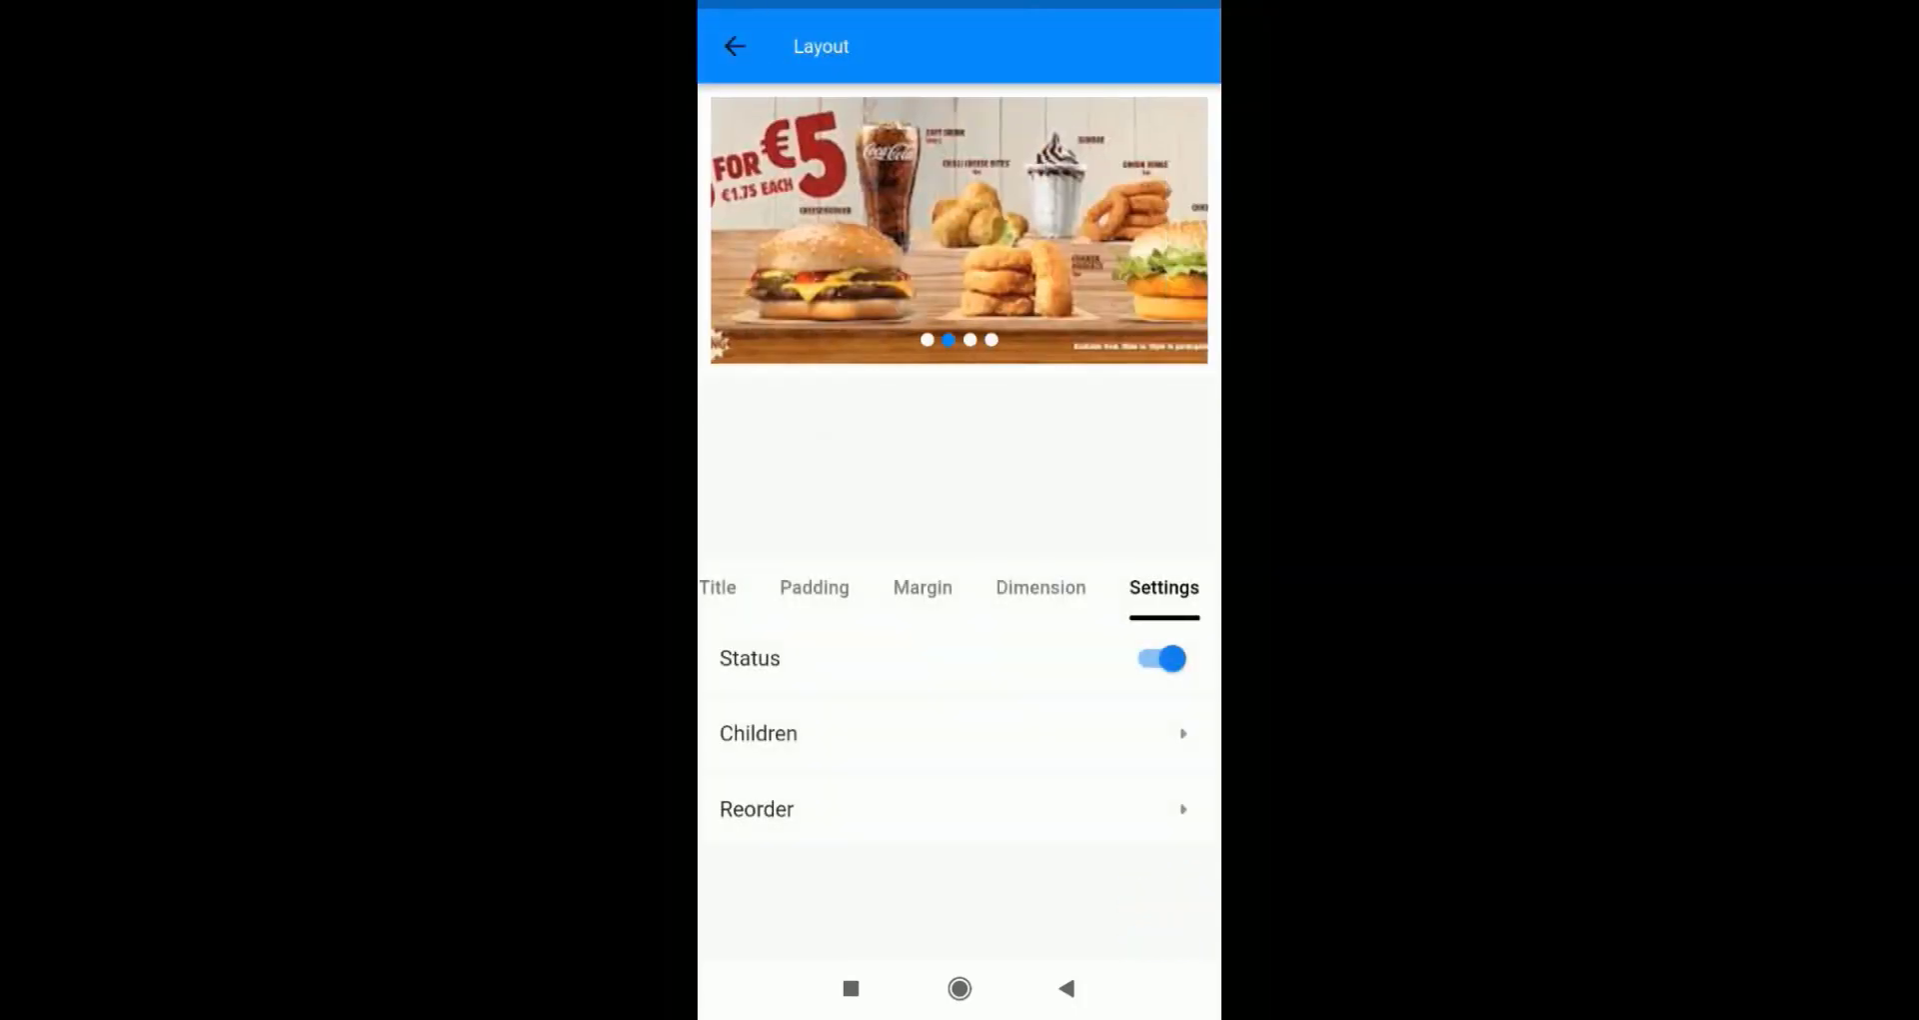
left_click(735, 46)
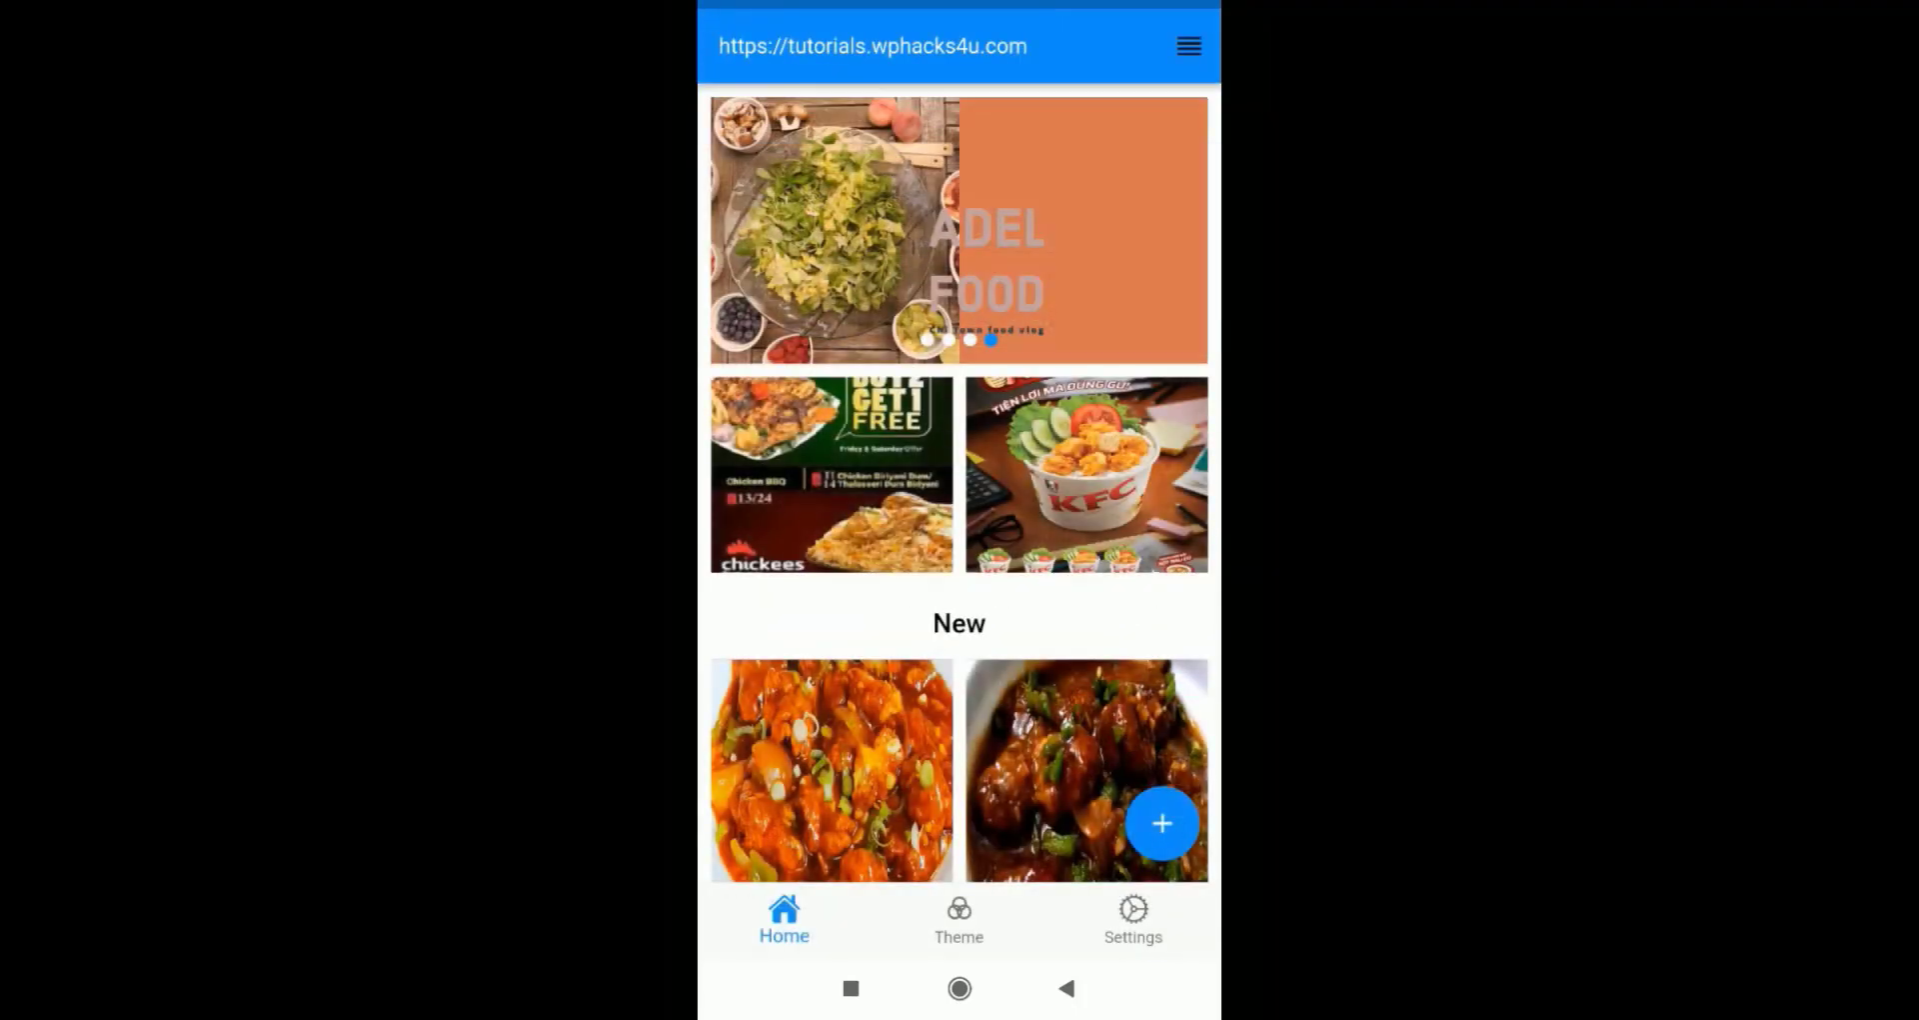
Examine the settings and child banners of the two-banner layout below the slider.
left_click(1188, 46)
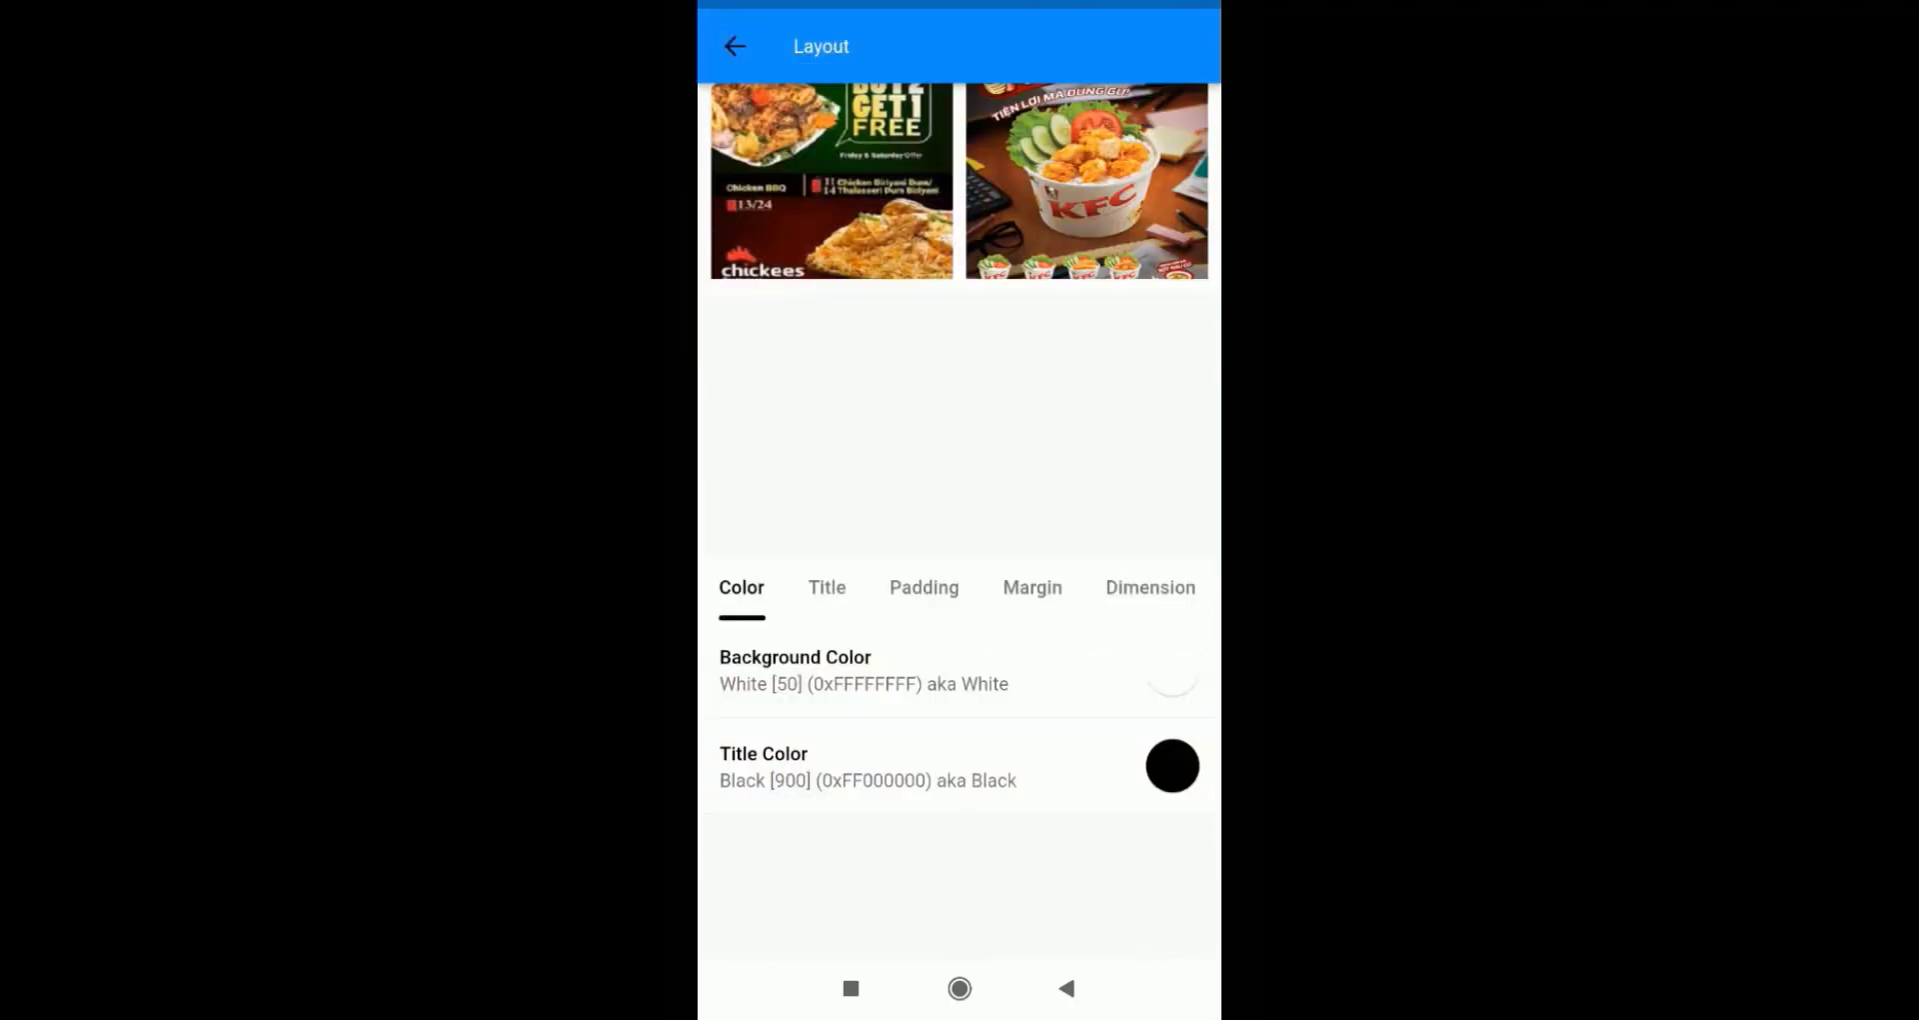
scroll(960, 586, "right", 2)
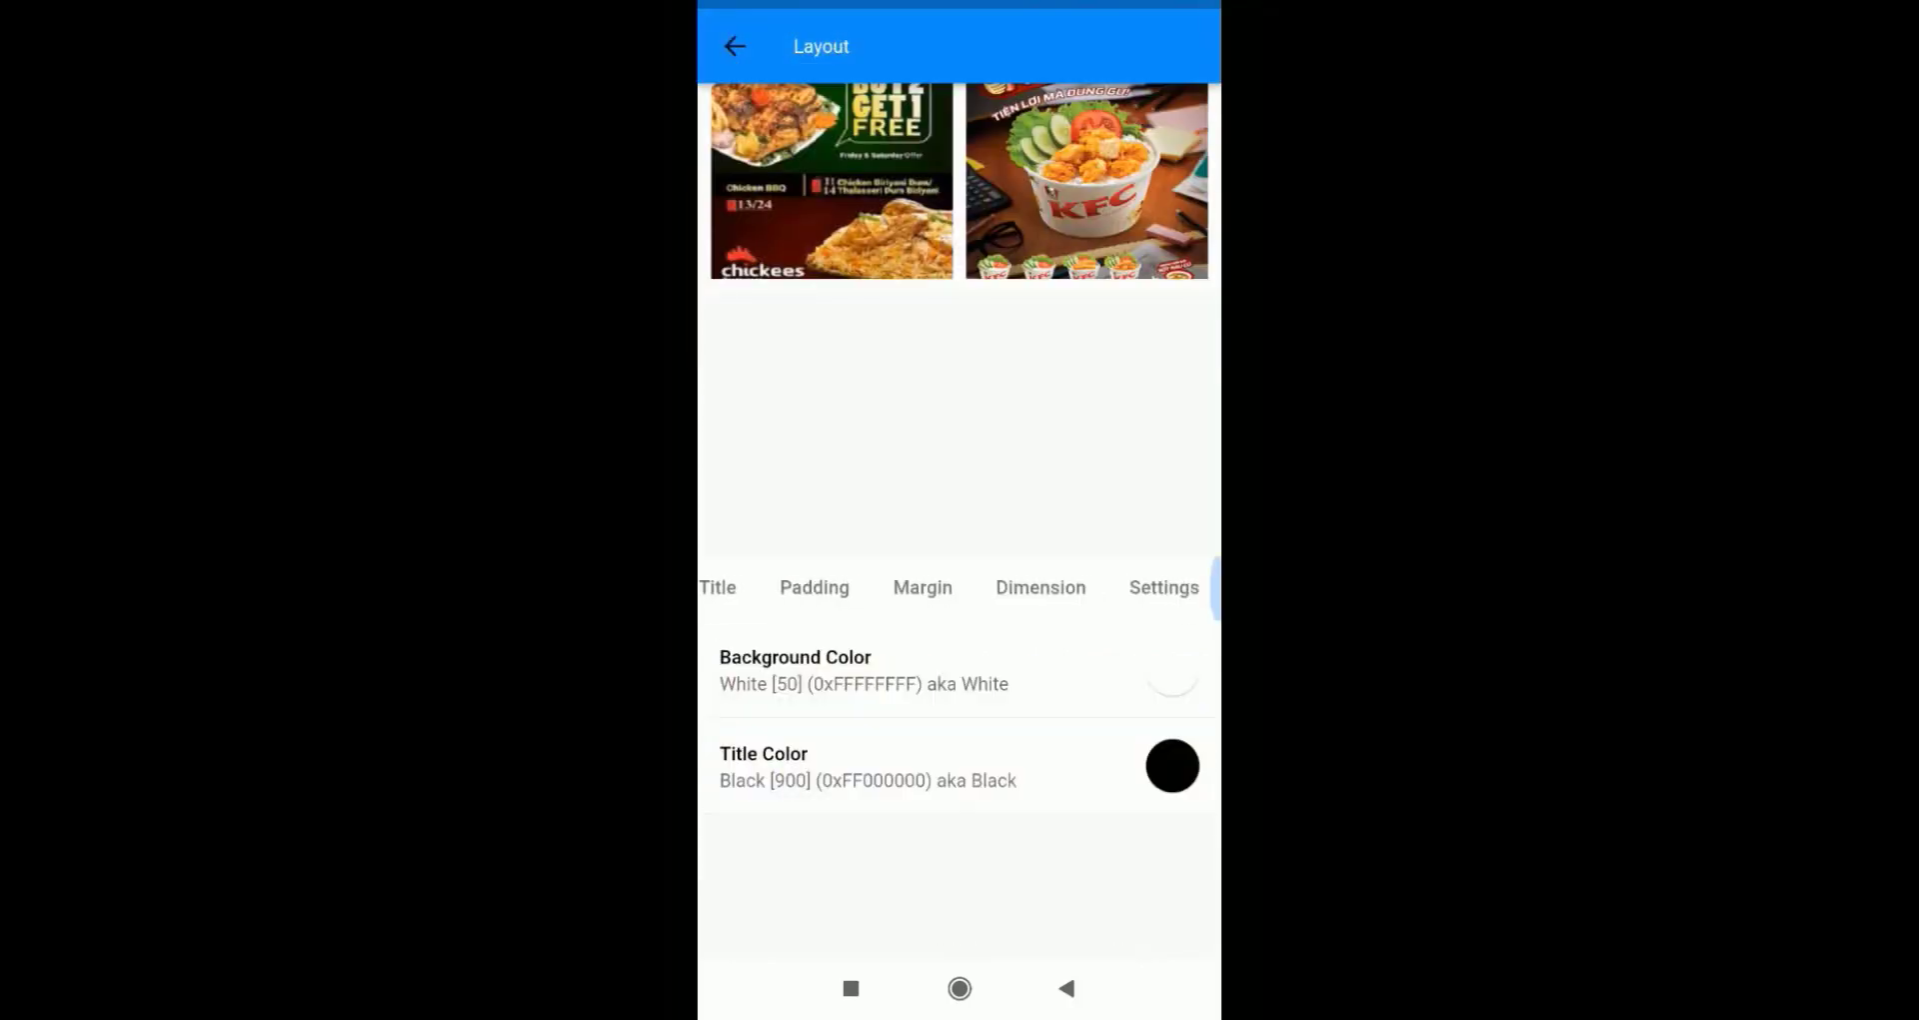
left_click(1163, 587)
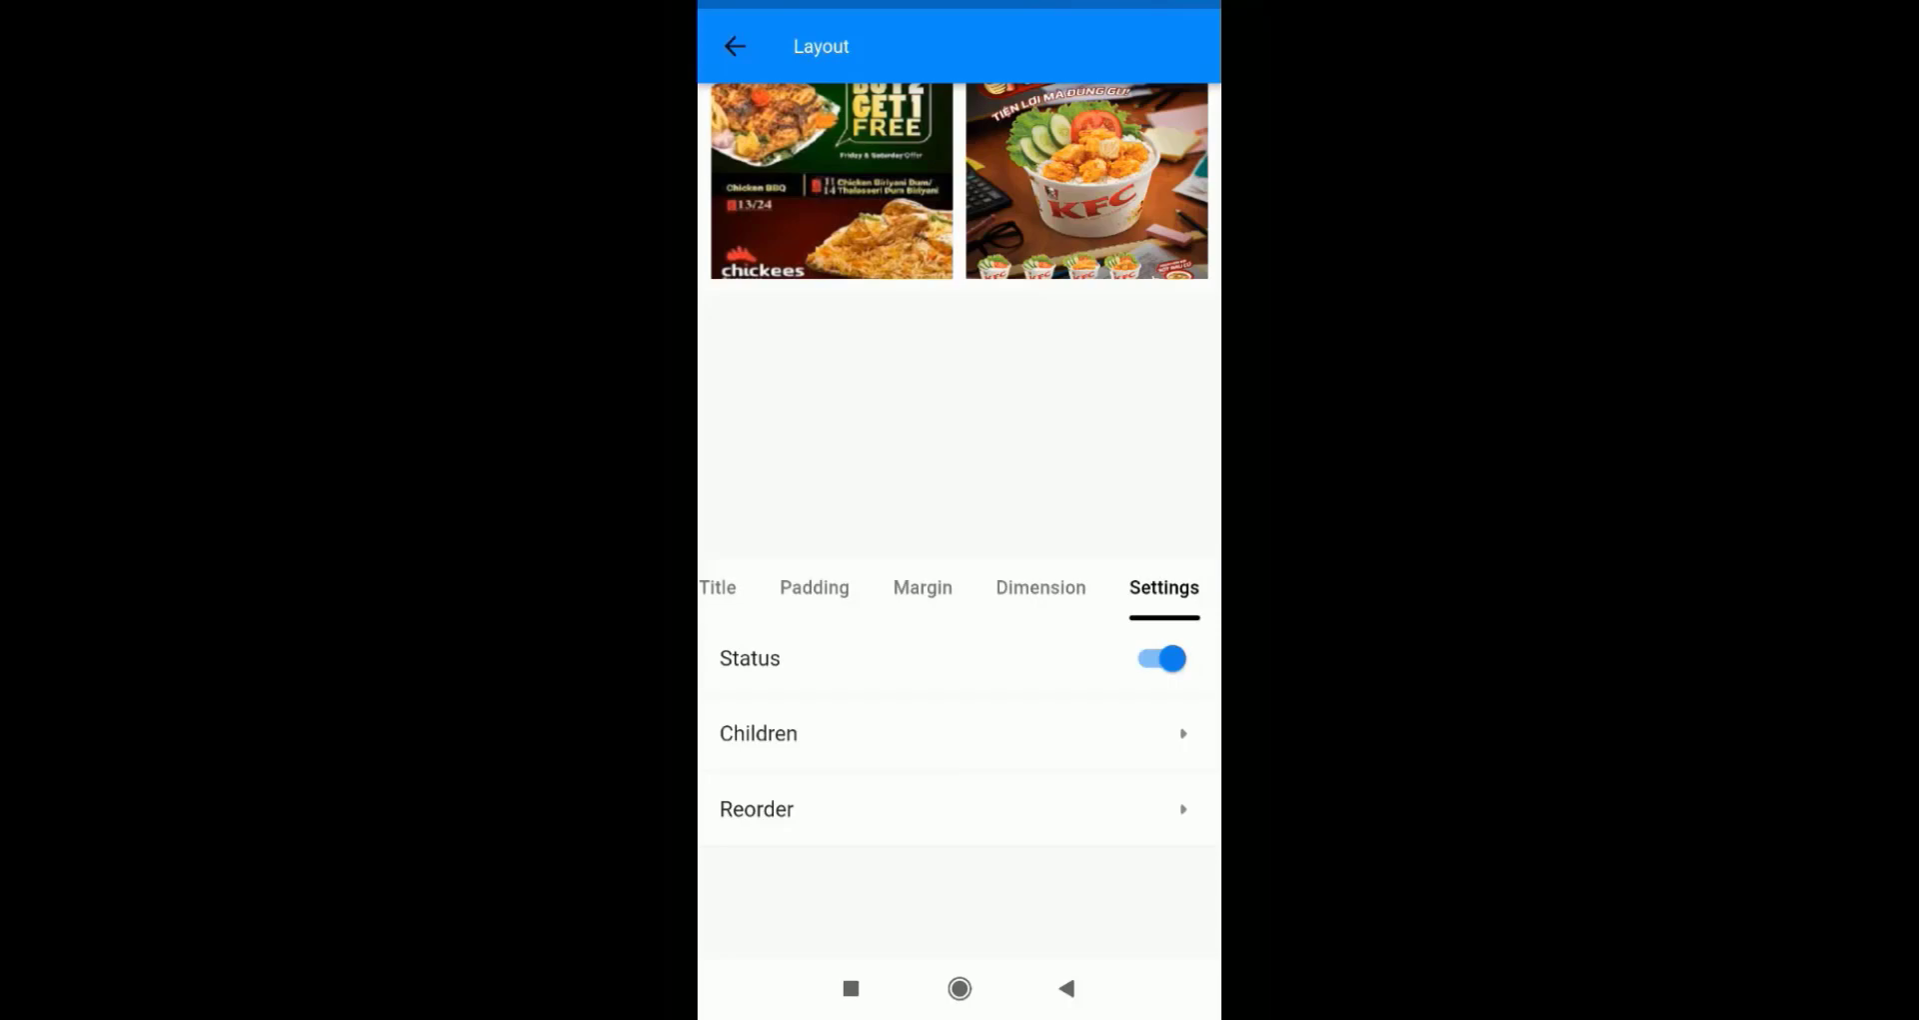
left_click(758, 733)
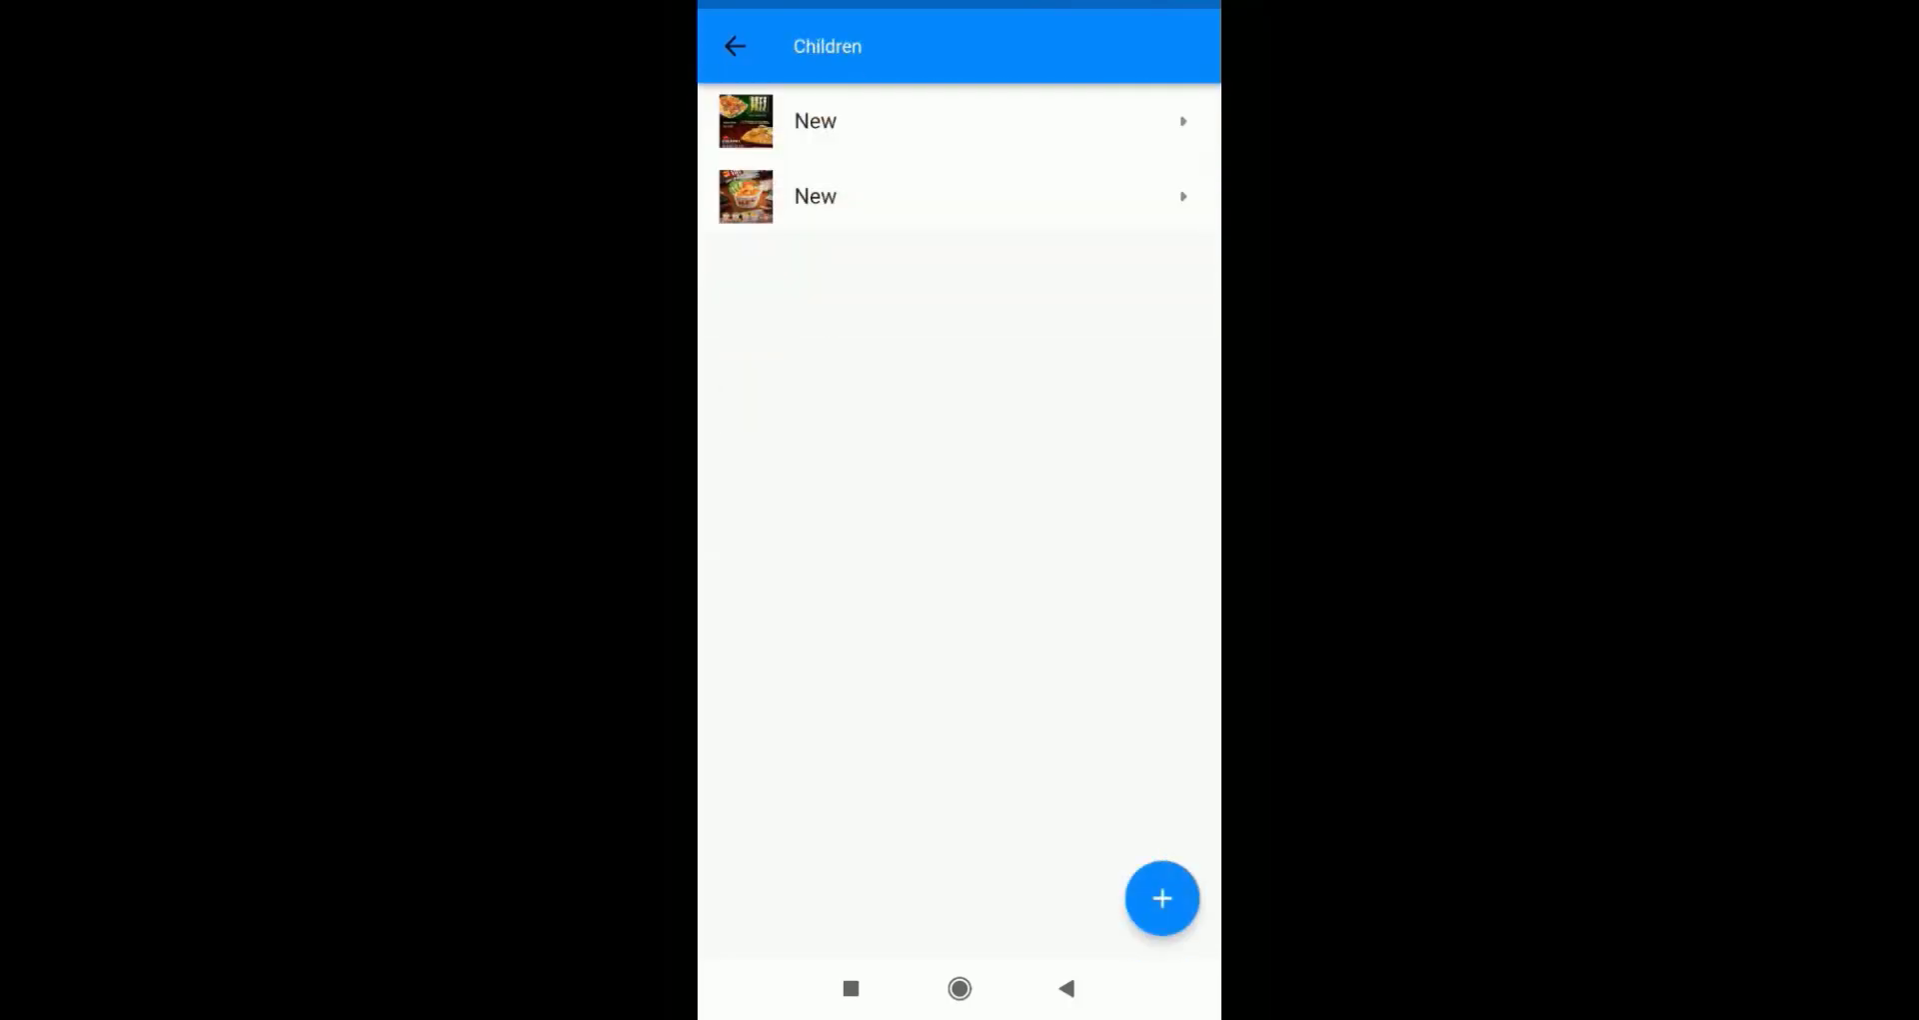
key("Escape")
key("Escape")
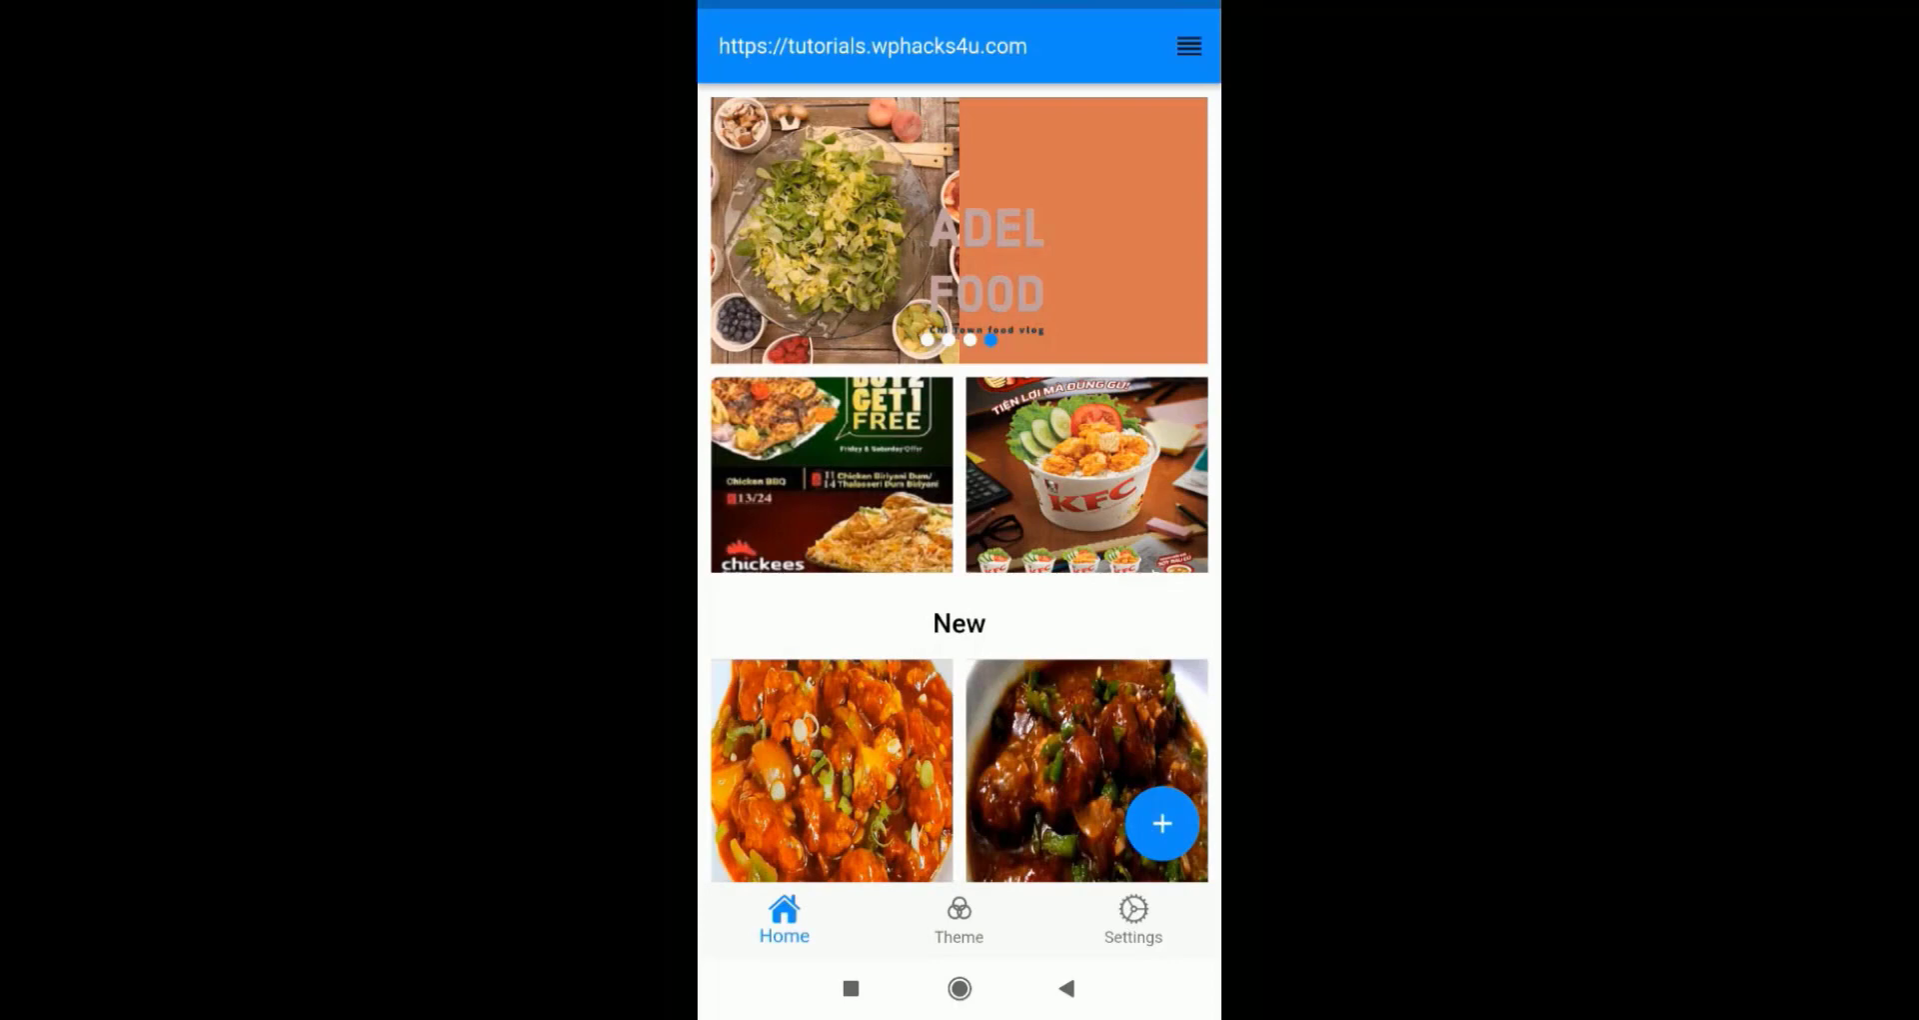
Turn off the status of the New products section and link the section to On Sale.
scroll(960, 480, "down", 2)
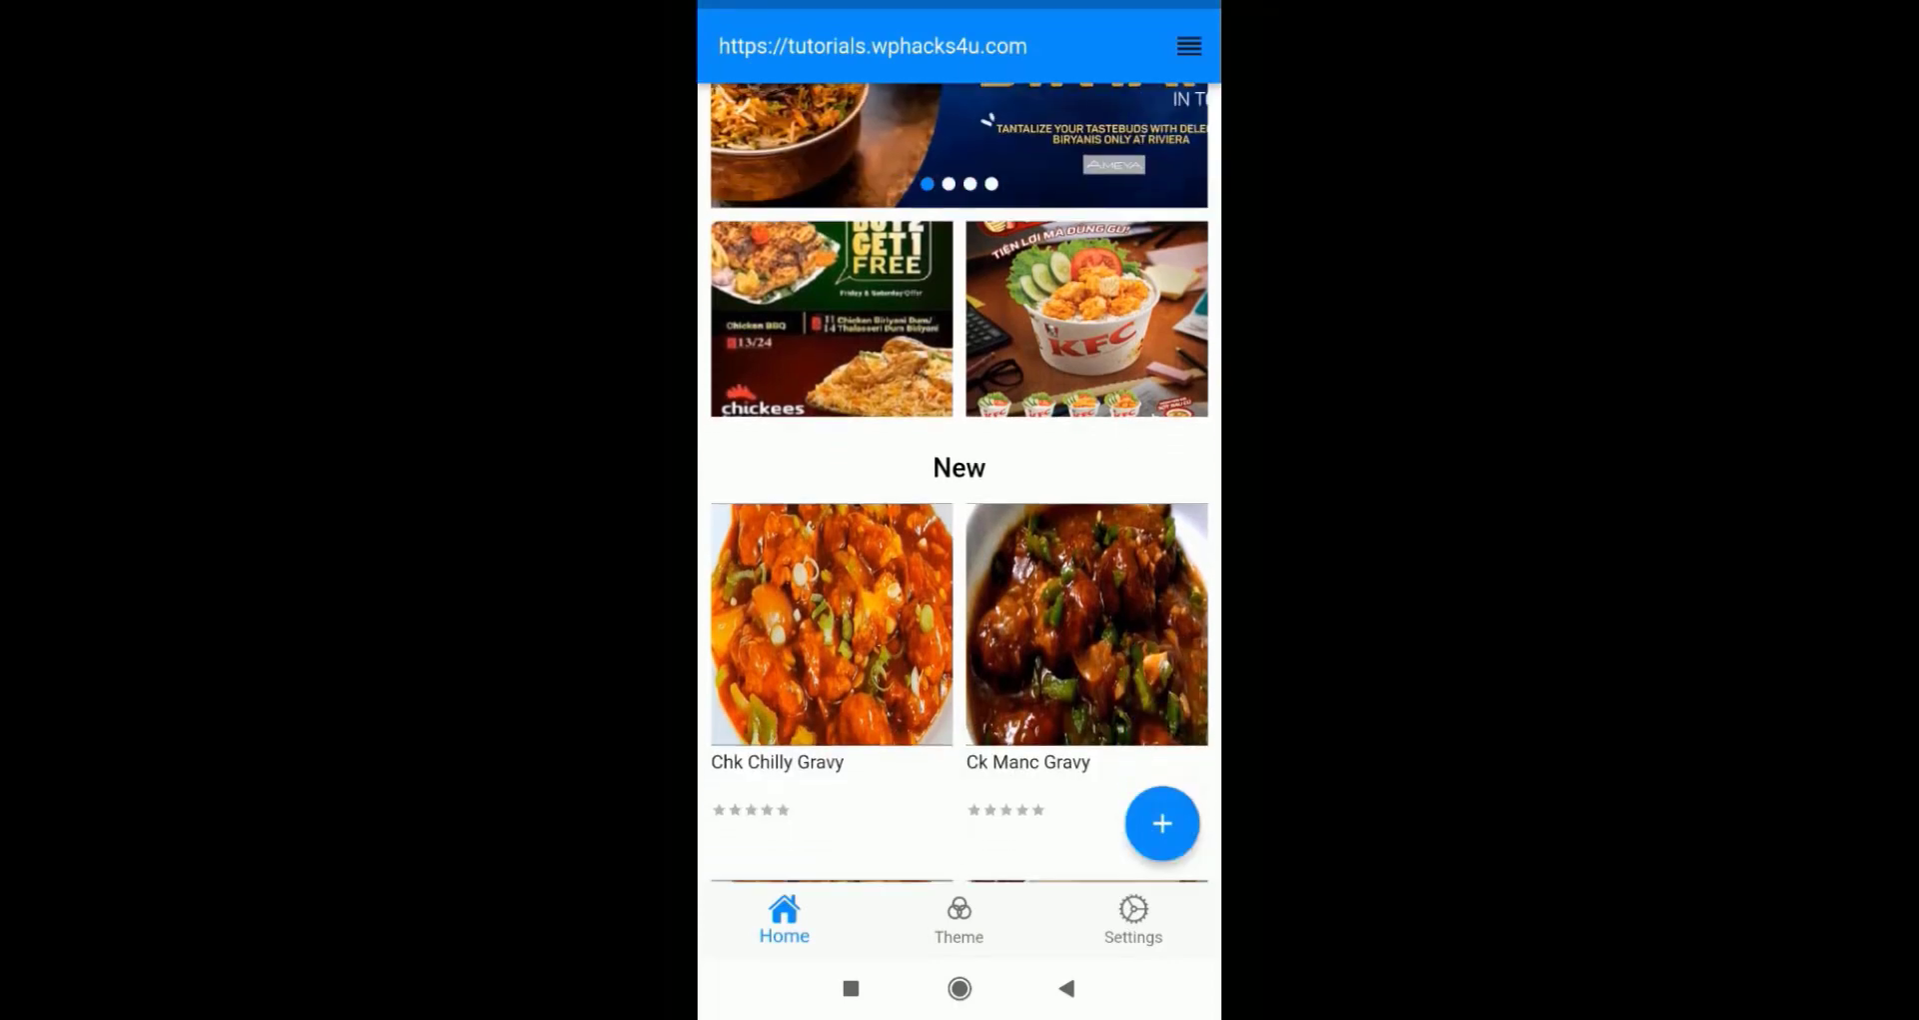
left_click(960, 467)
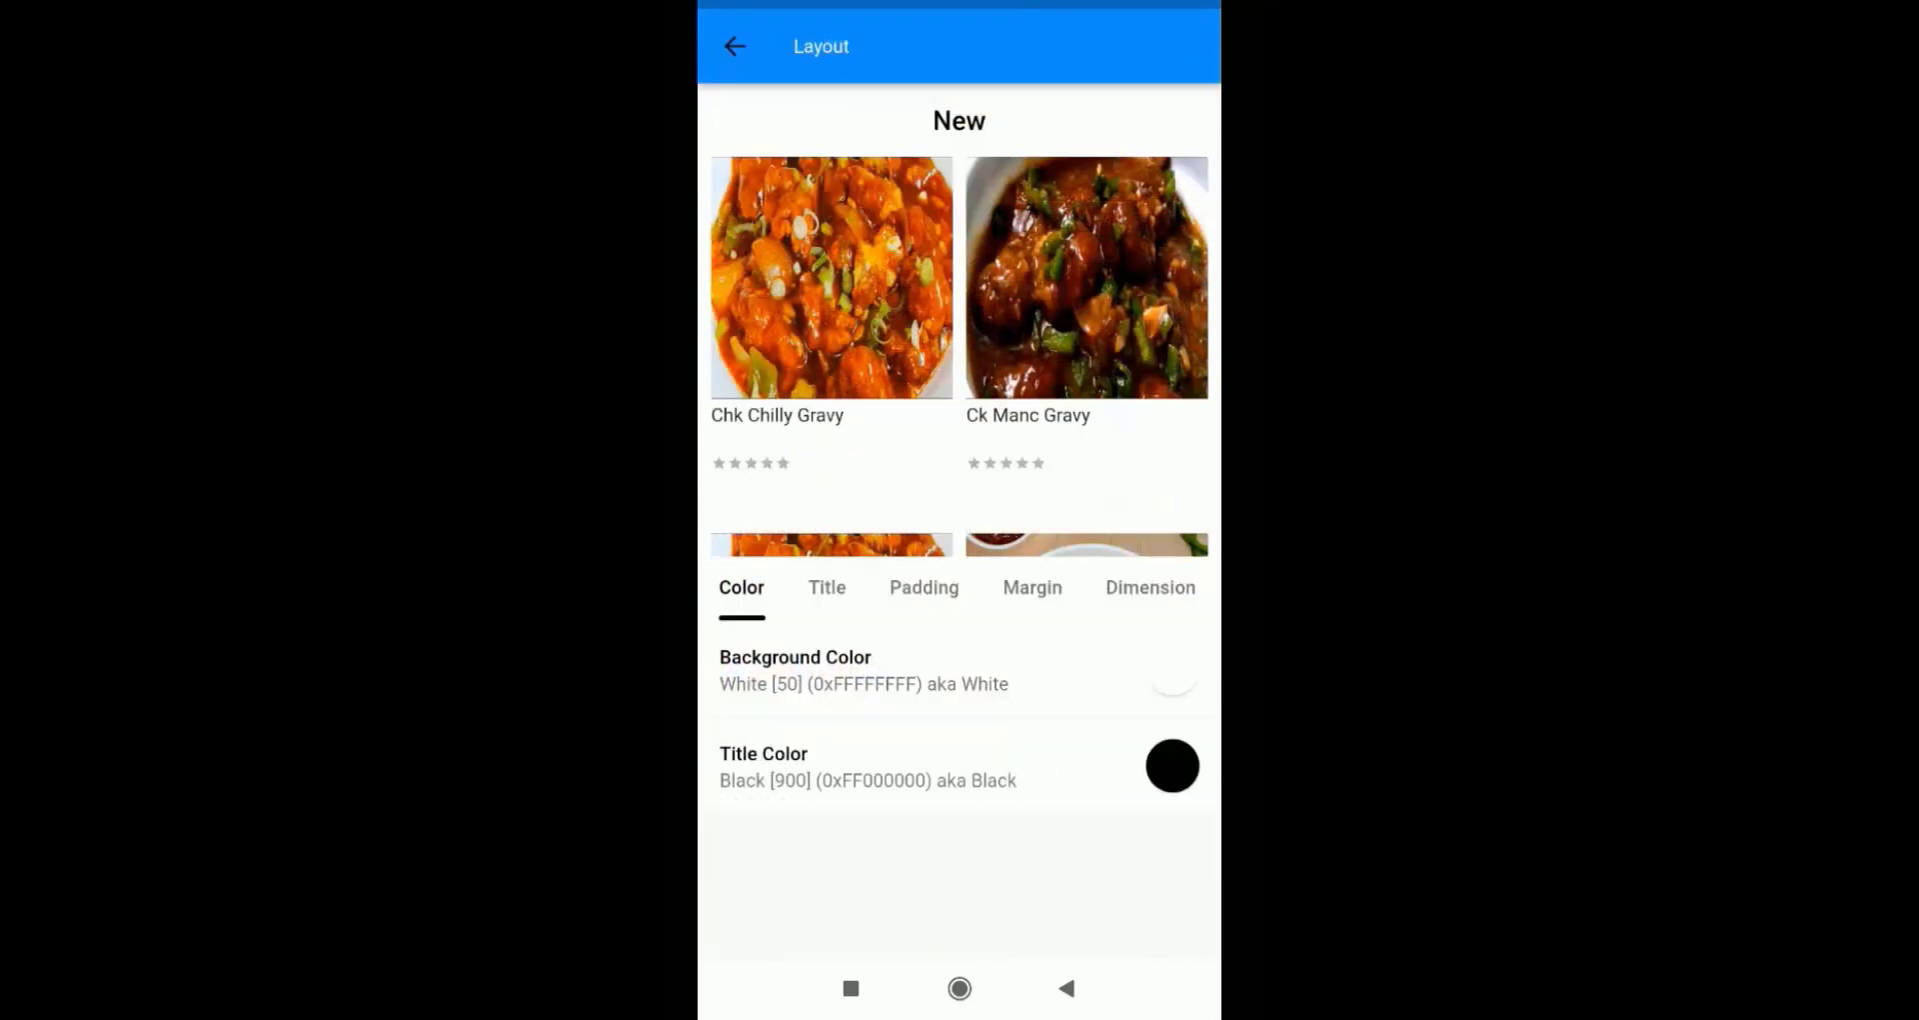
left_click_drag(1099, 586, 992, 586)
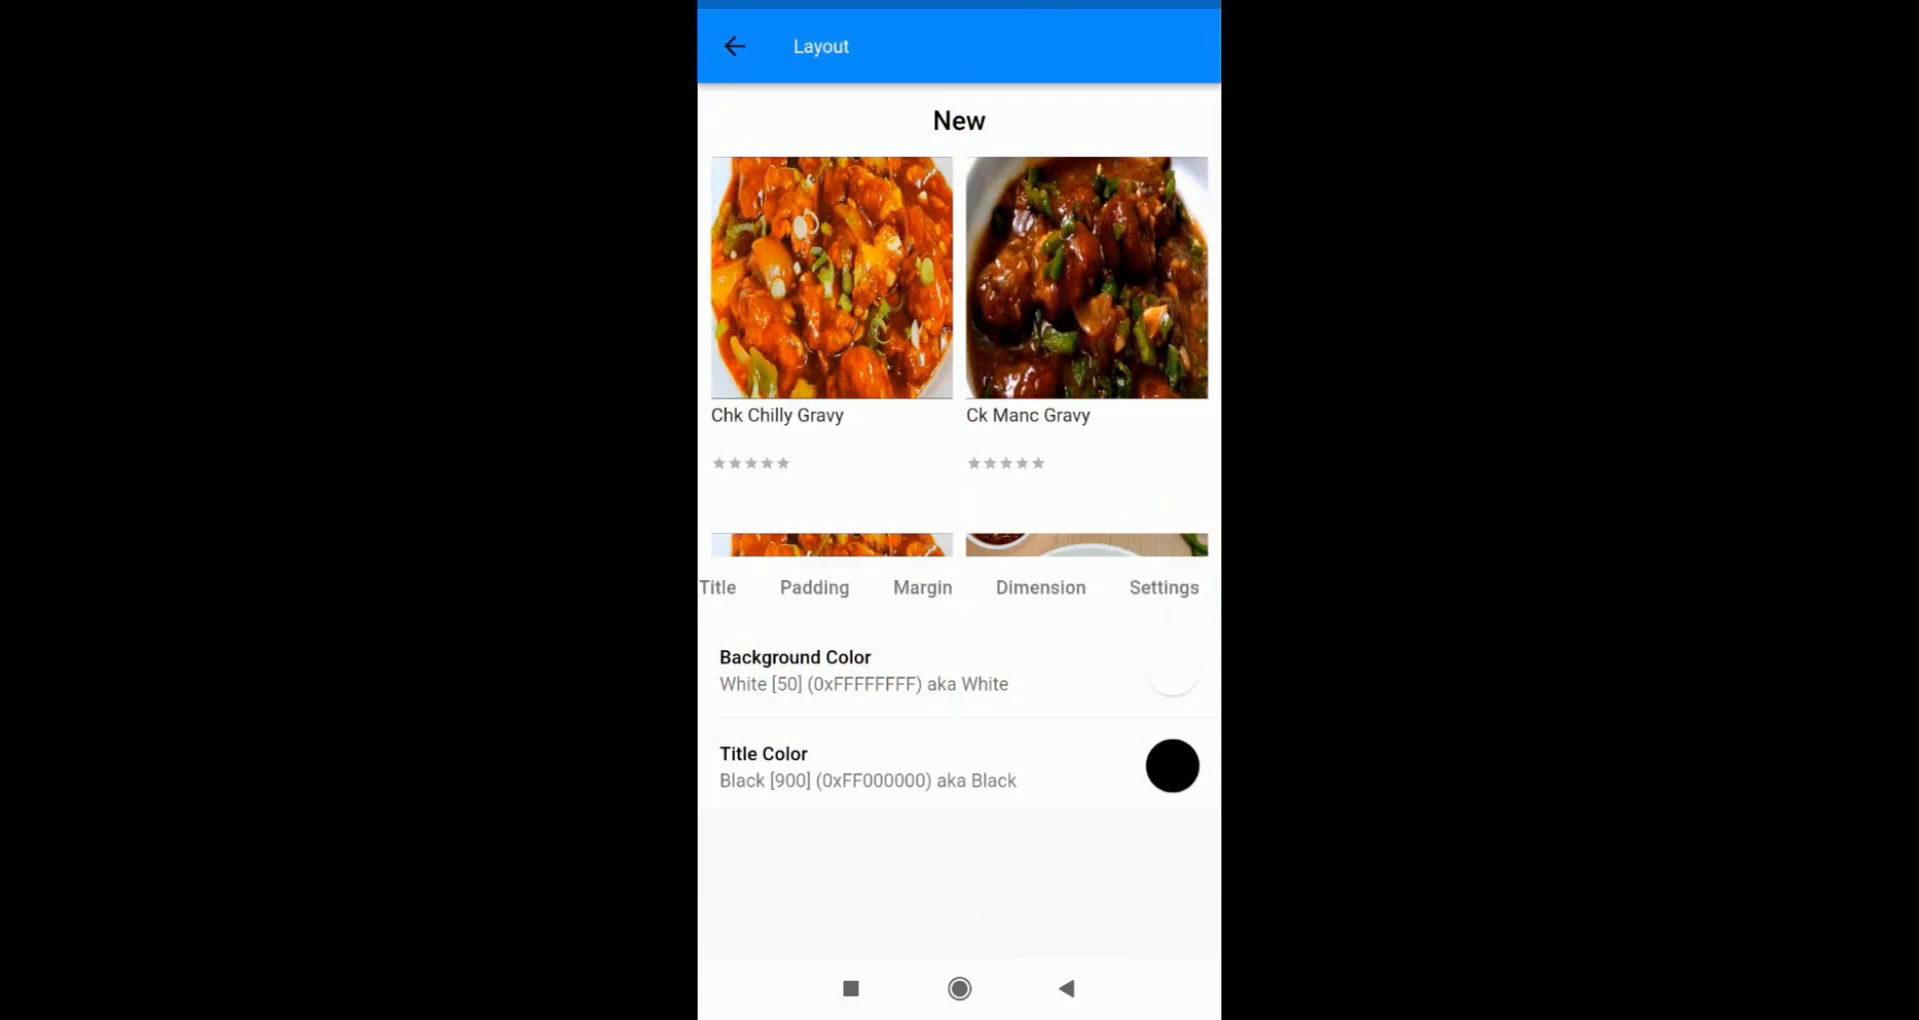
left_click(1164, 587)
left_click(1161, 658)
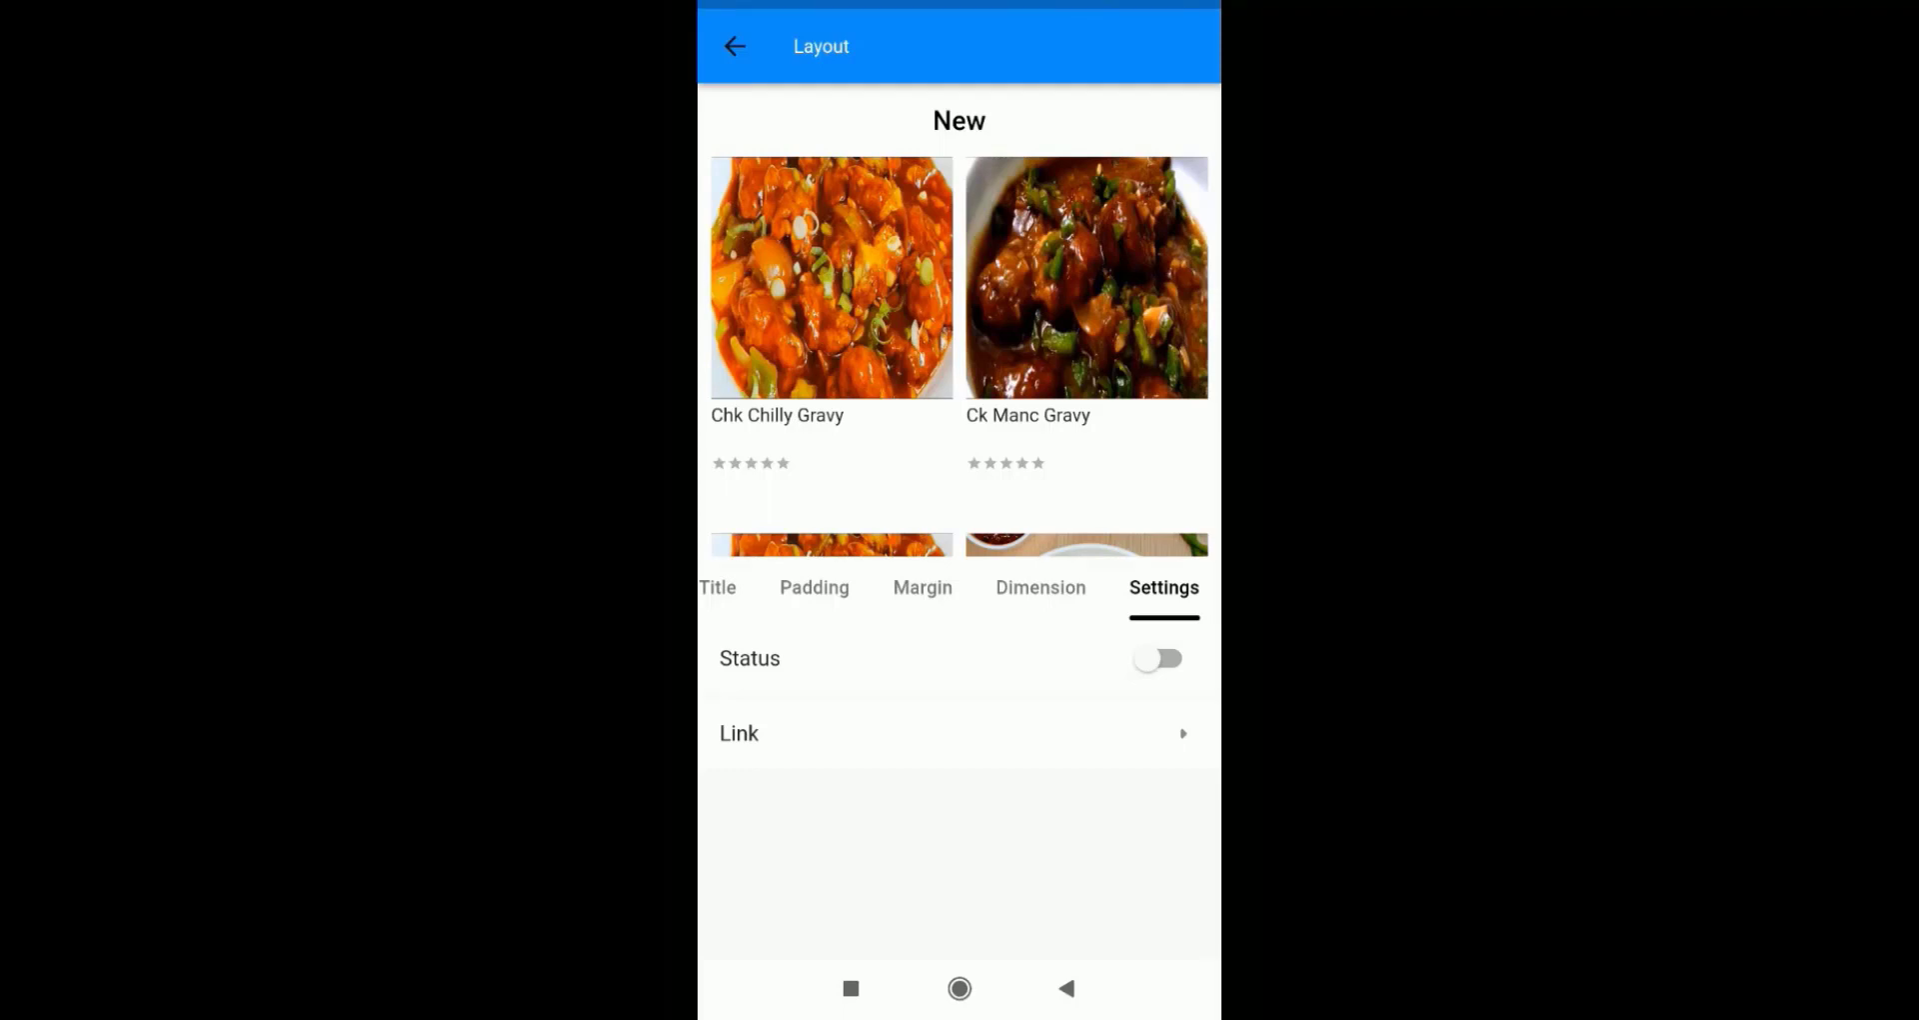
left_click(950, 732)
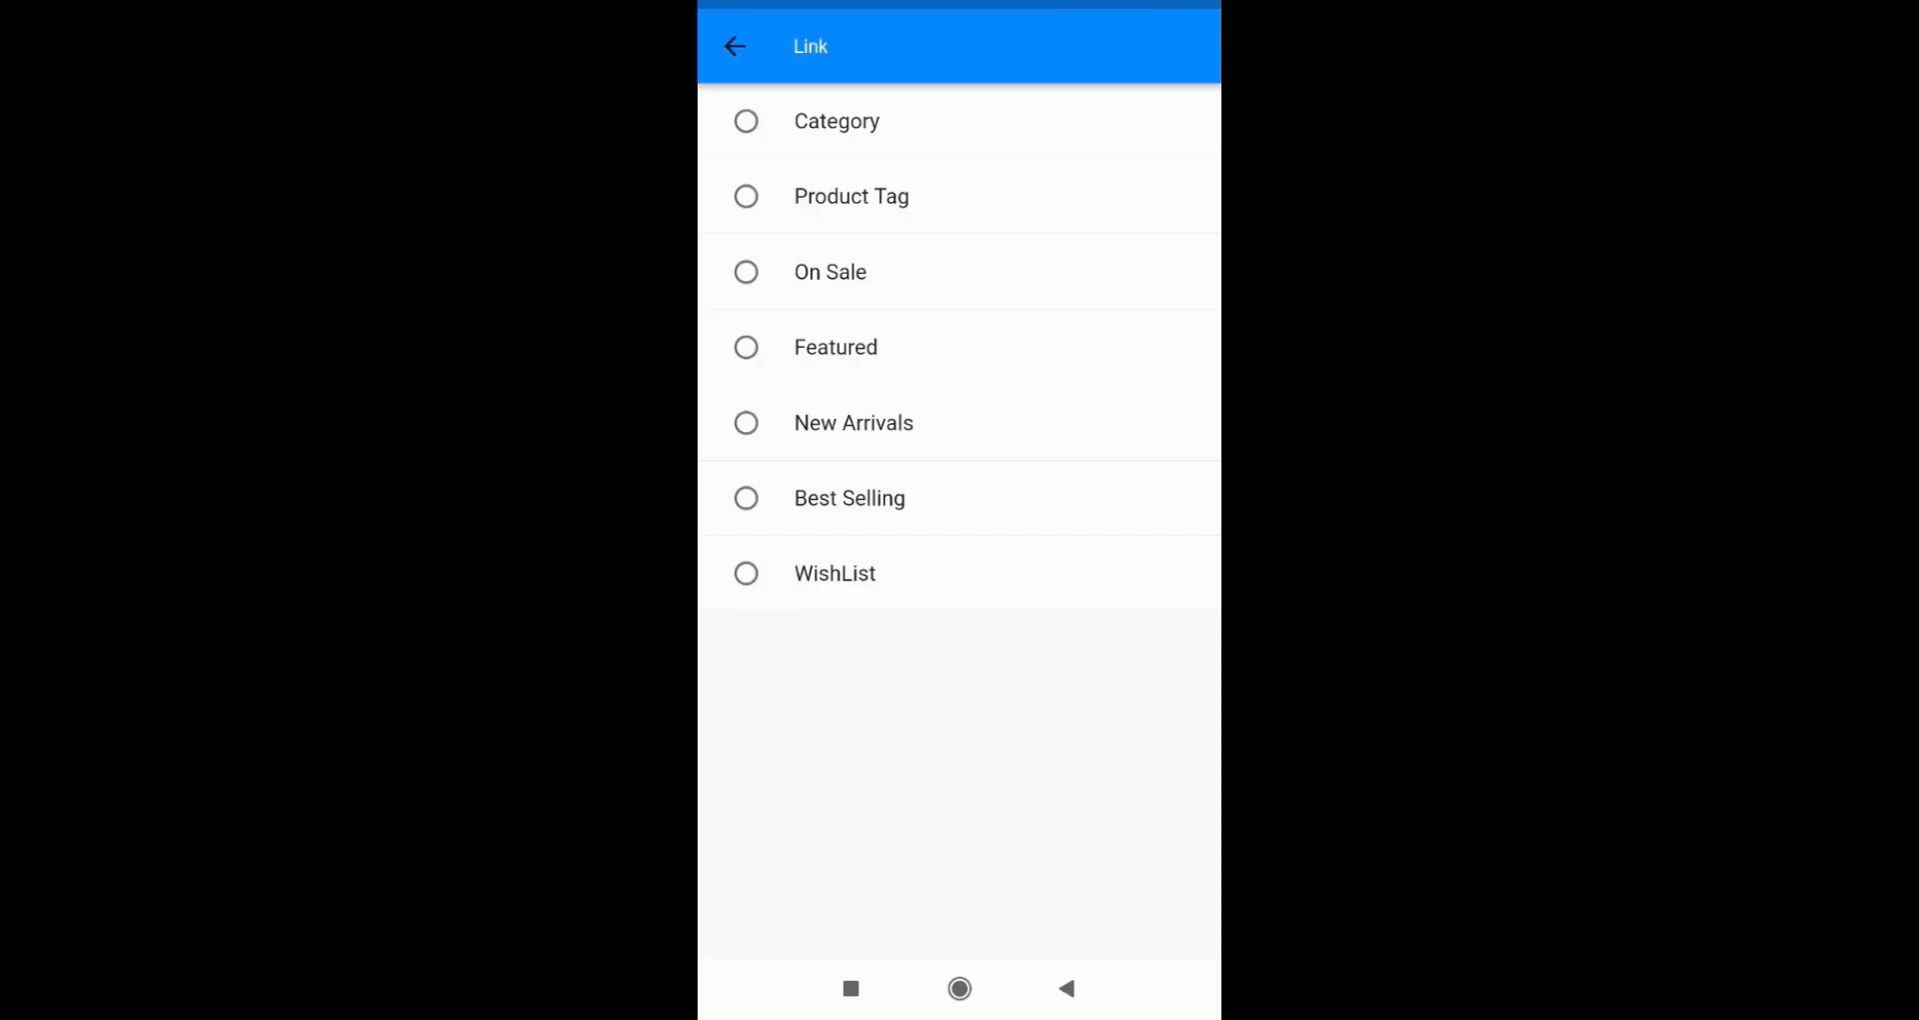
left_click(830, 271)
left_click(735, 46)
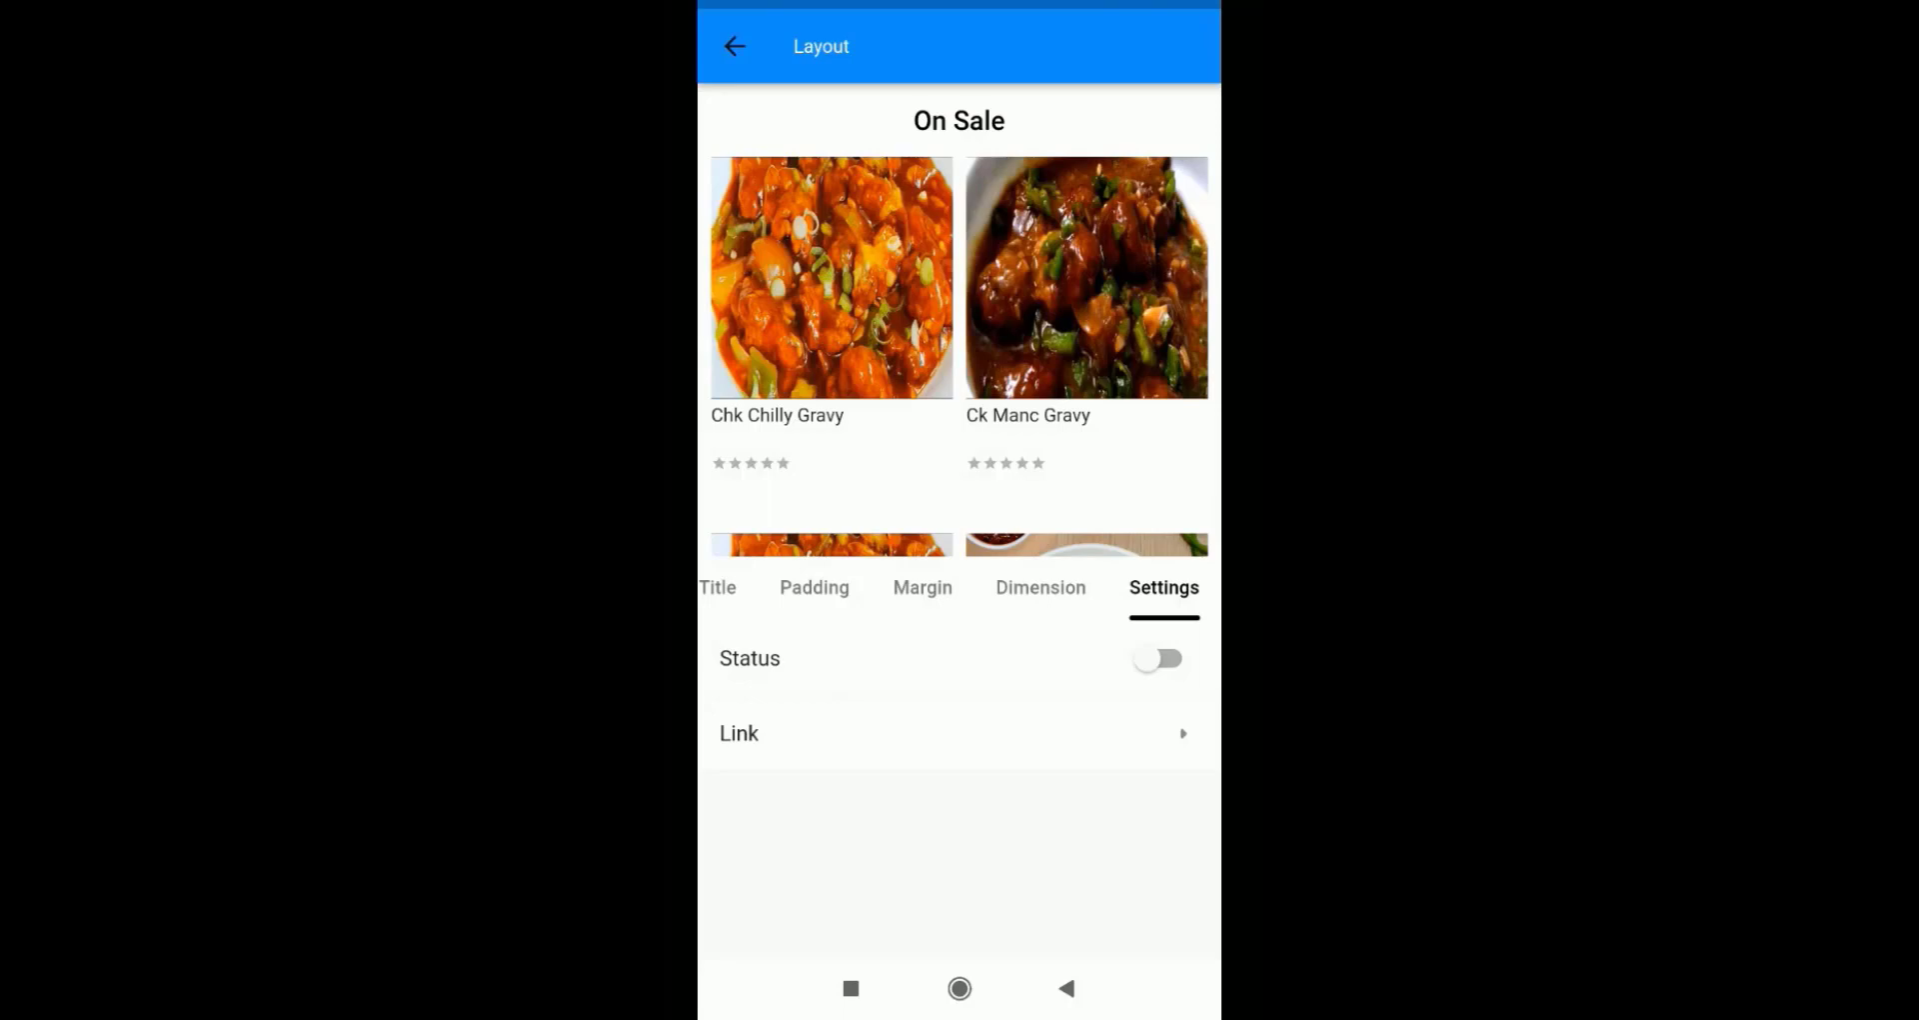
left_click(735, 46)
scroll(959, 482, "down", 5)
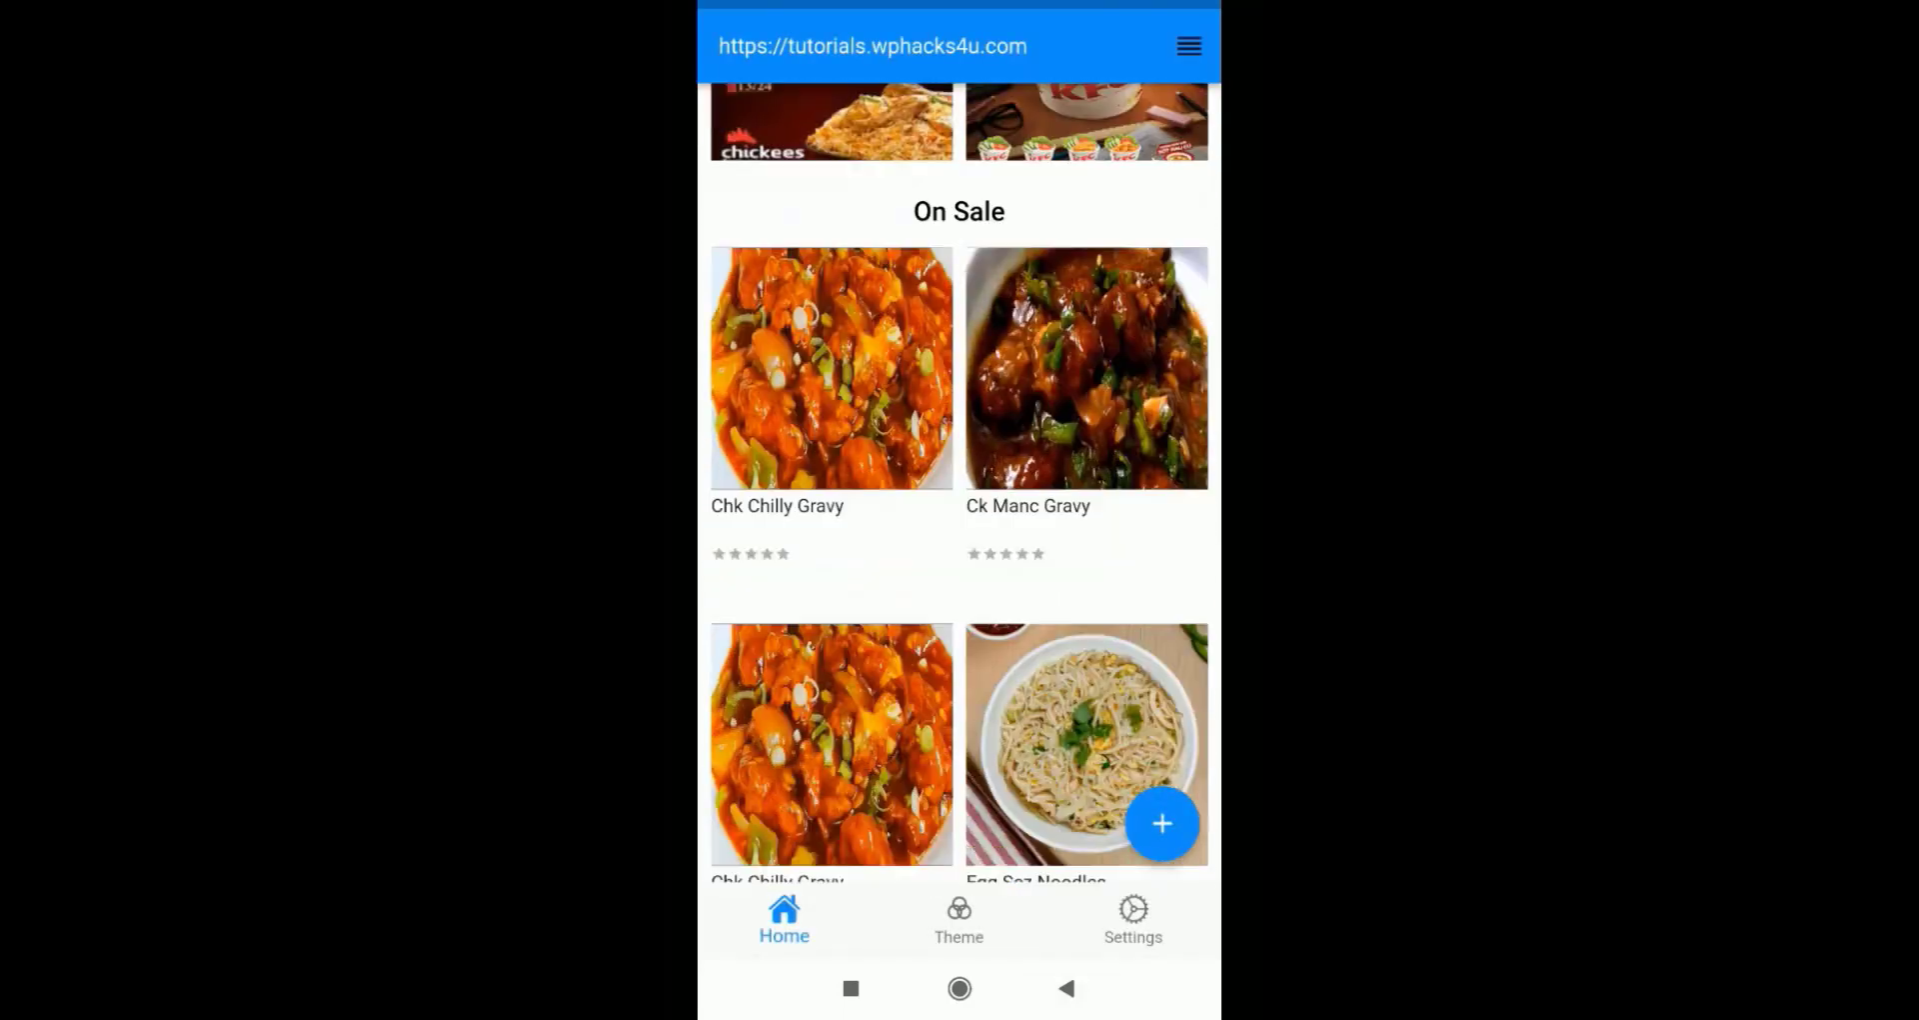
Examine the banner, category and products layout types, and add the preselected Banner Grid layout to the home page.
left_click(1161, 822)
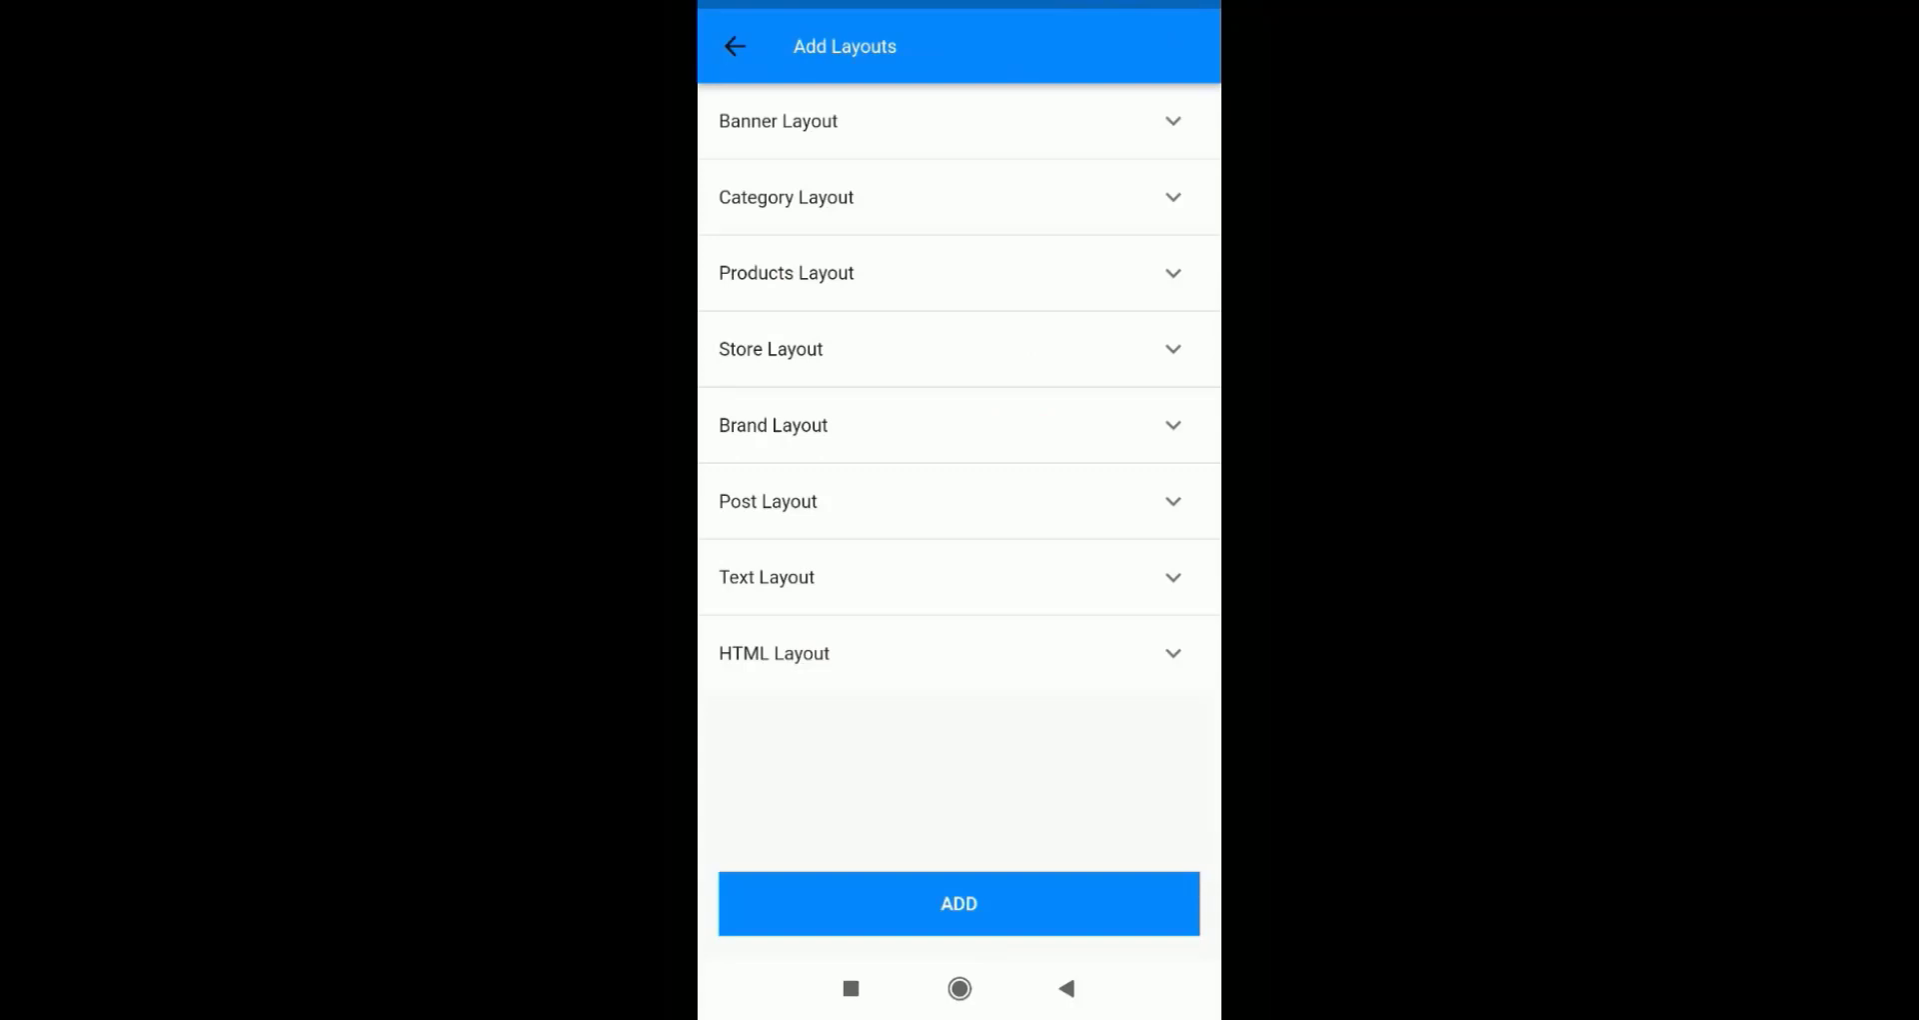
left_click(779, 121)
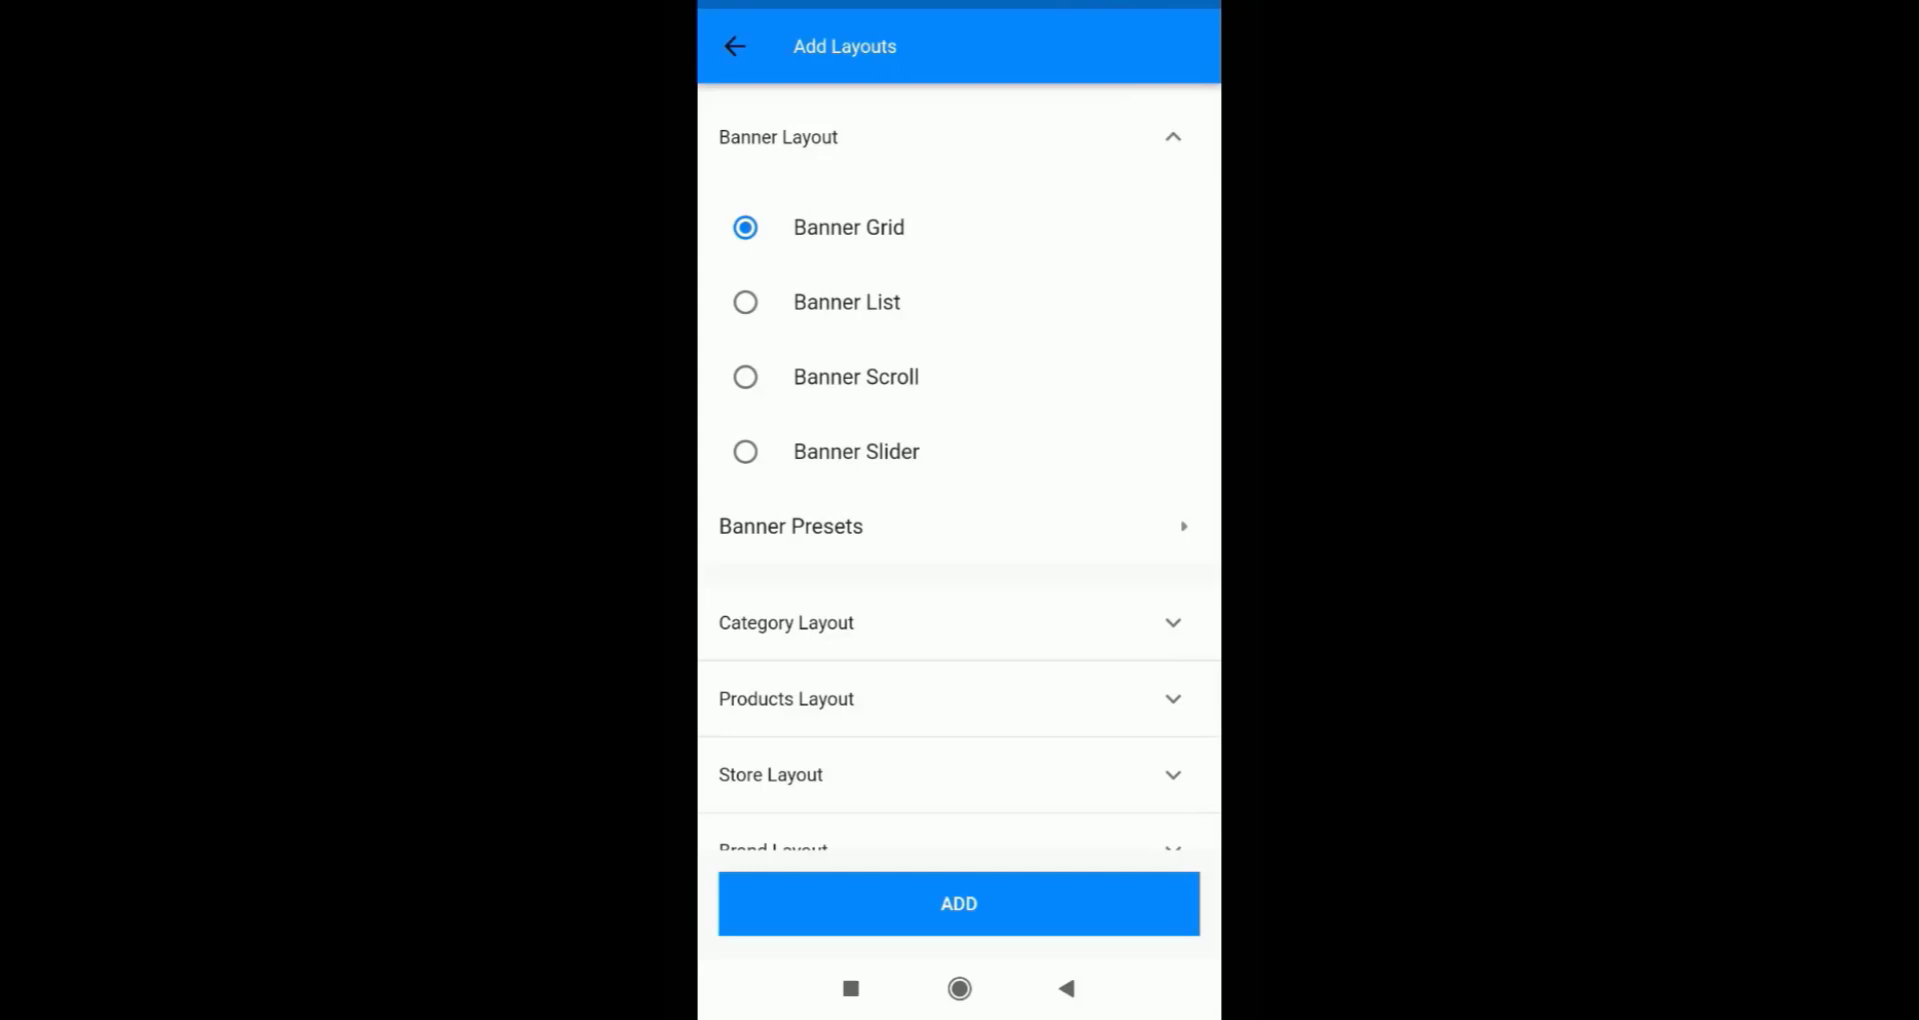
left_click(1174, 137)
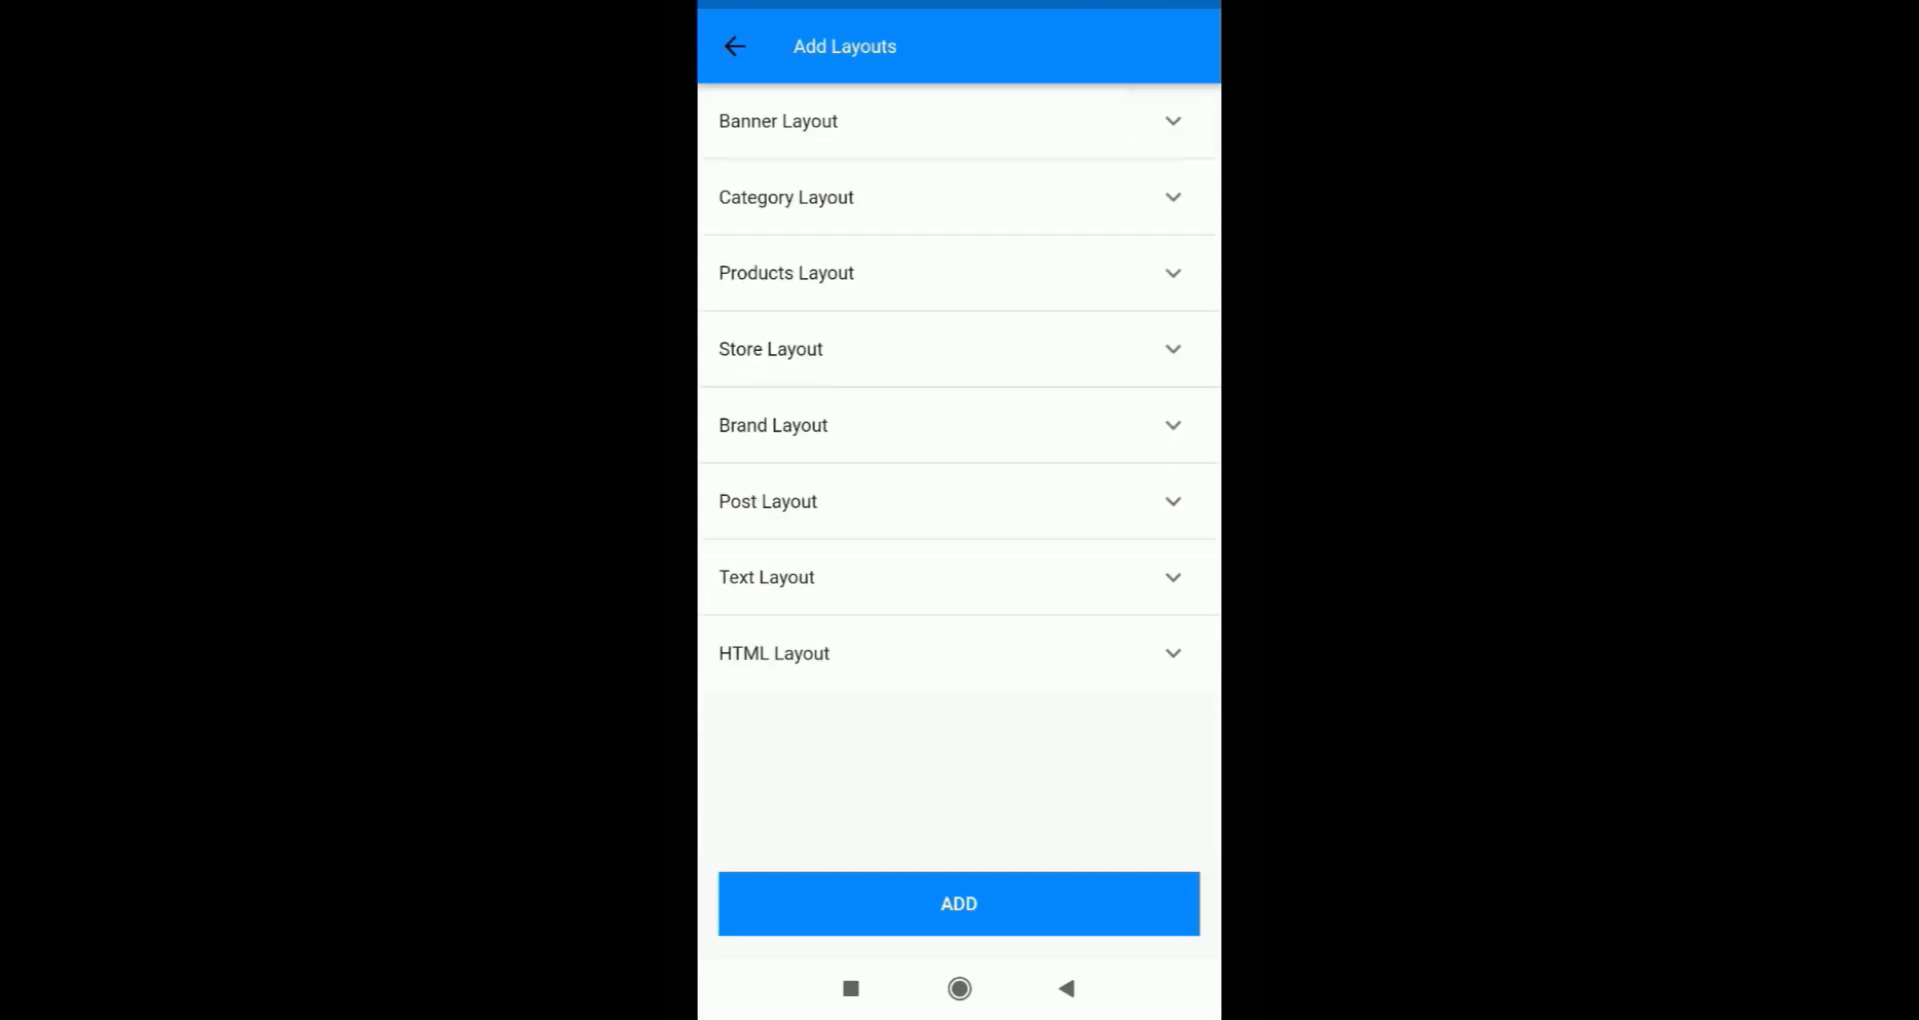
left_click(785, 196)
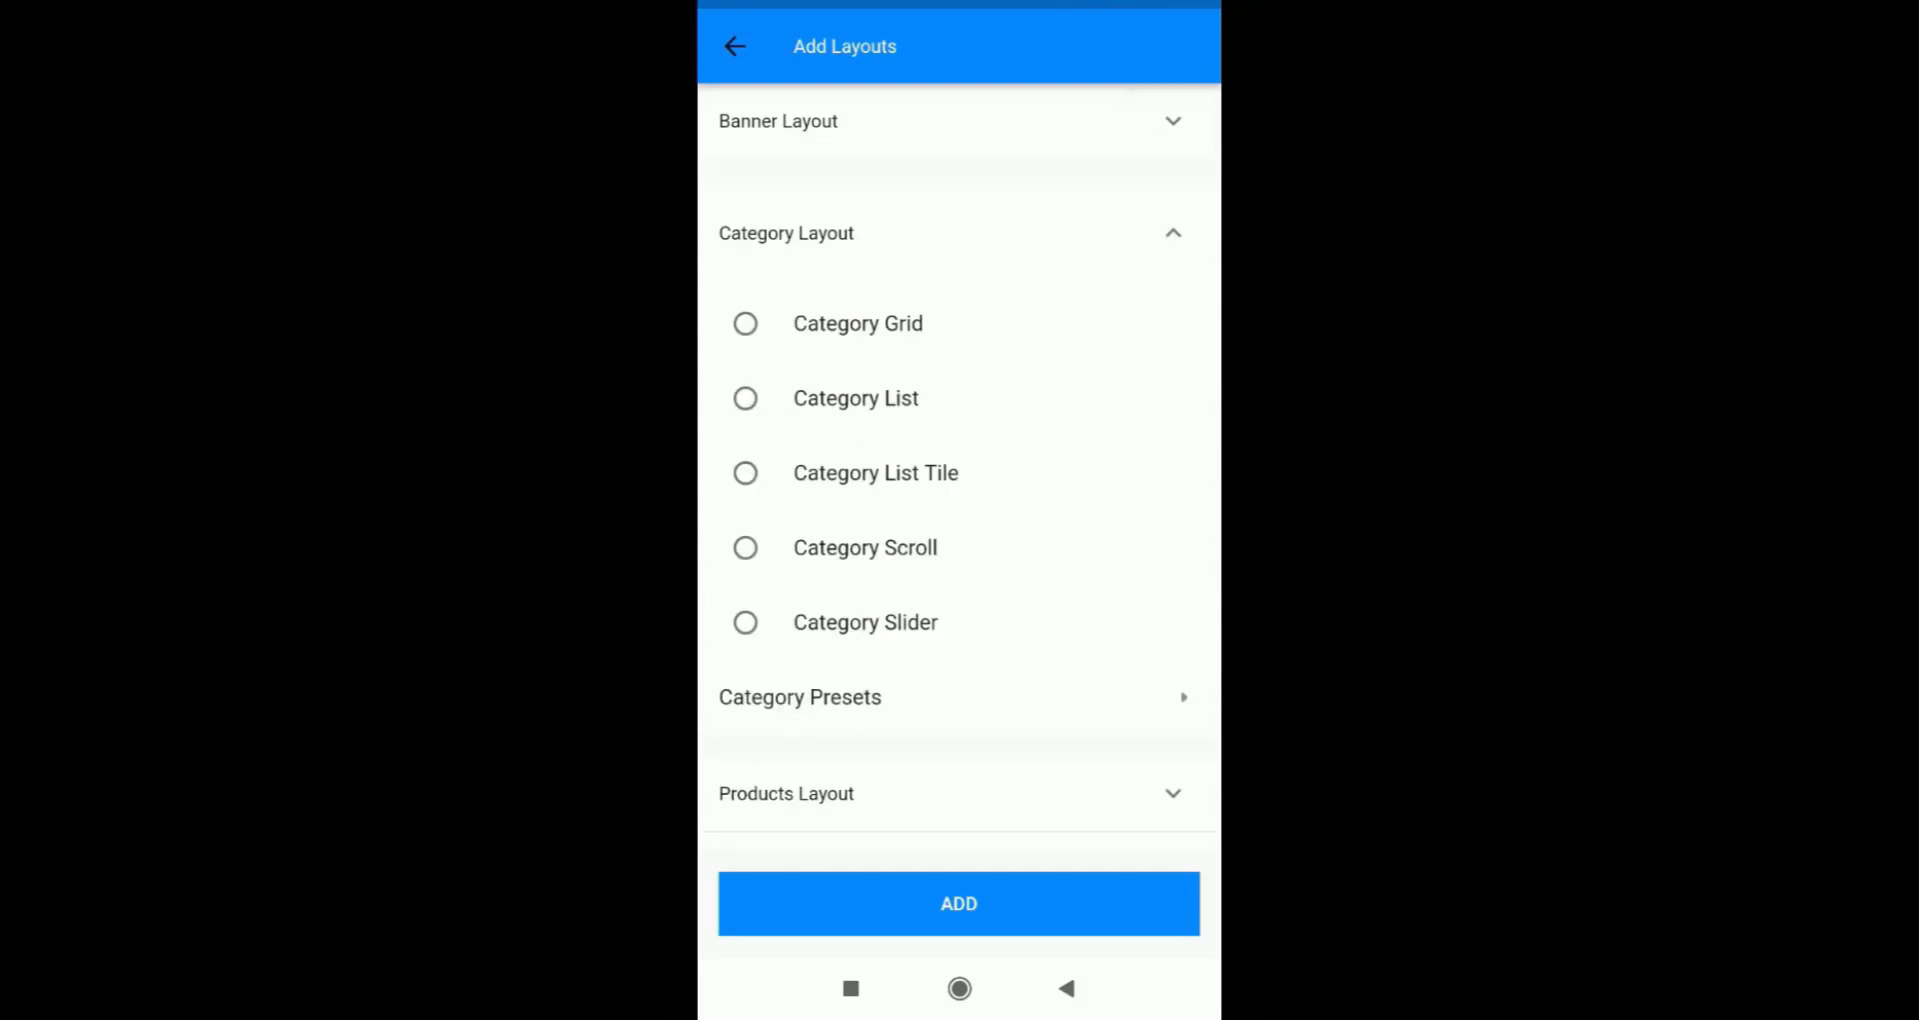
left_click(1174, 233)
left_click(786, 273)
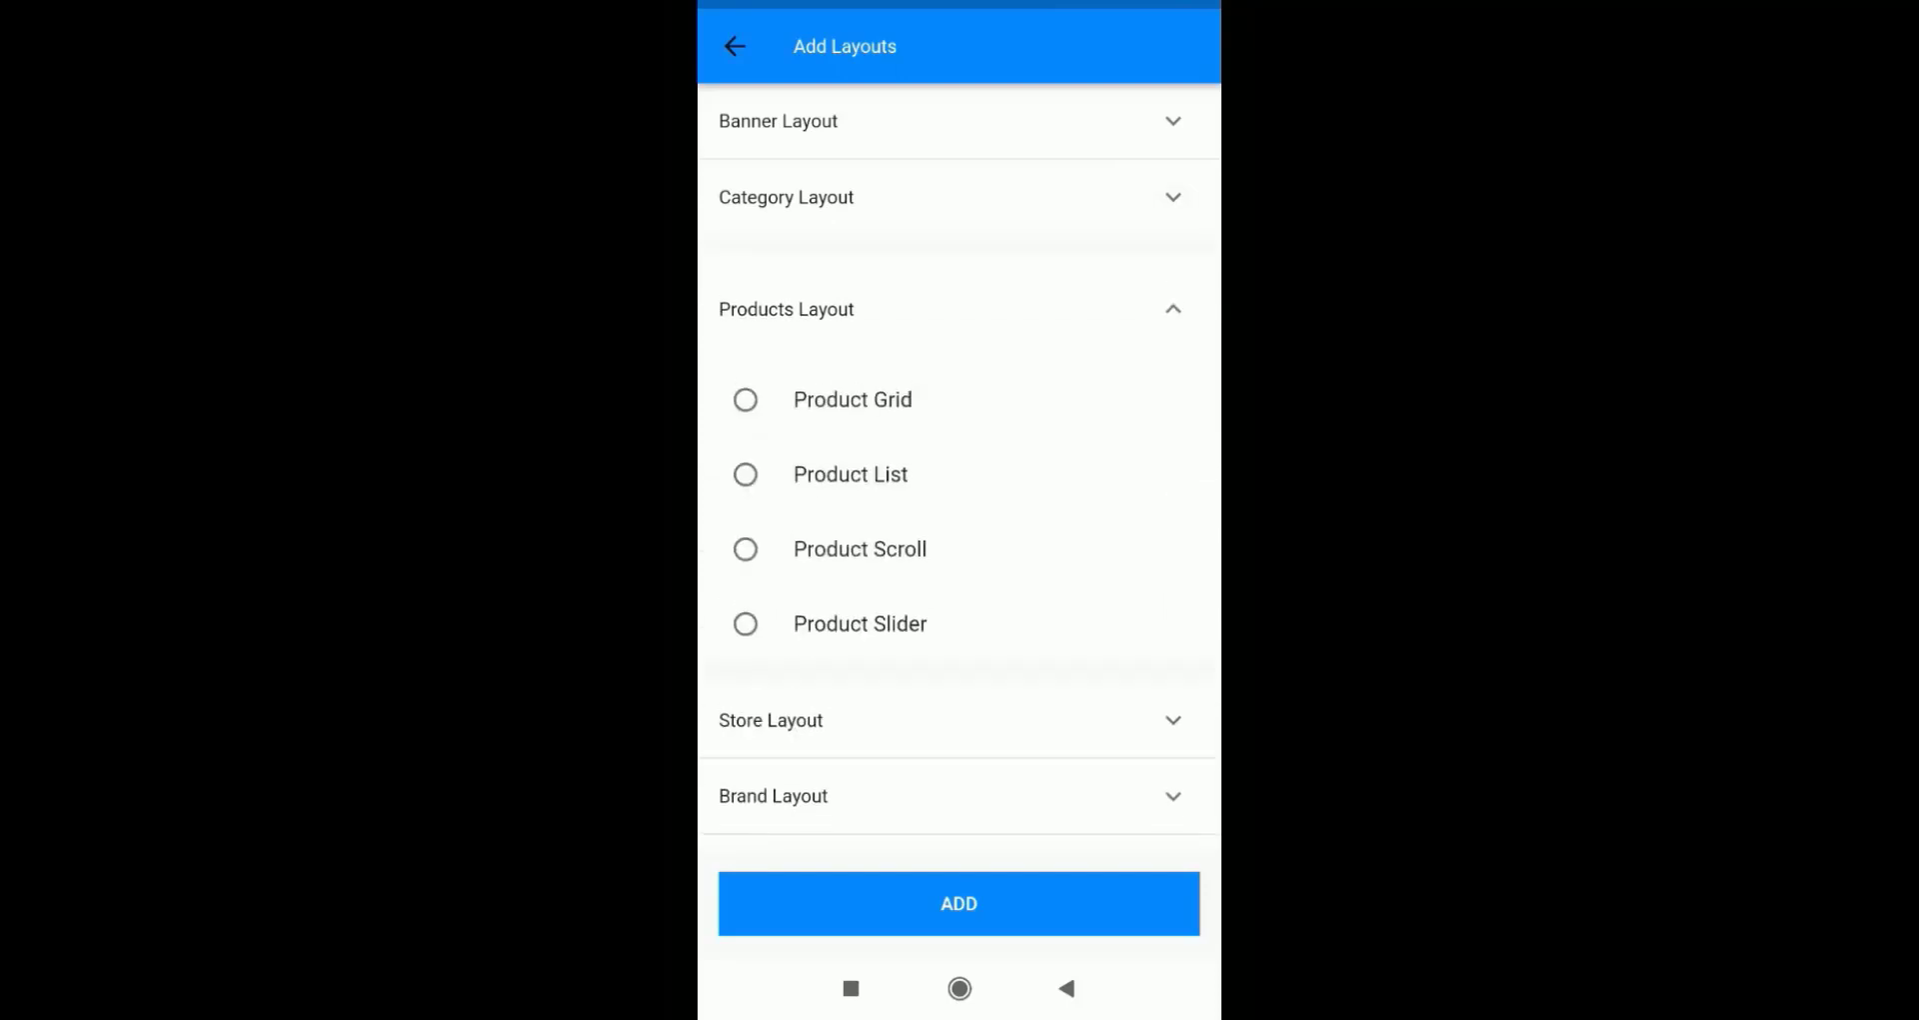
left_click(1173, 309)
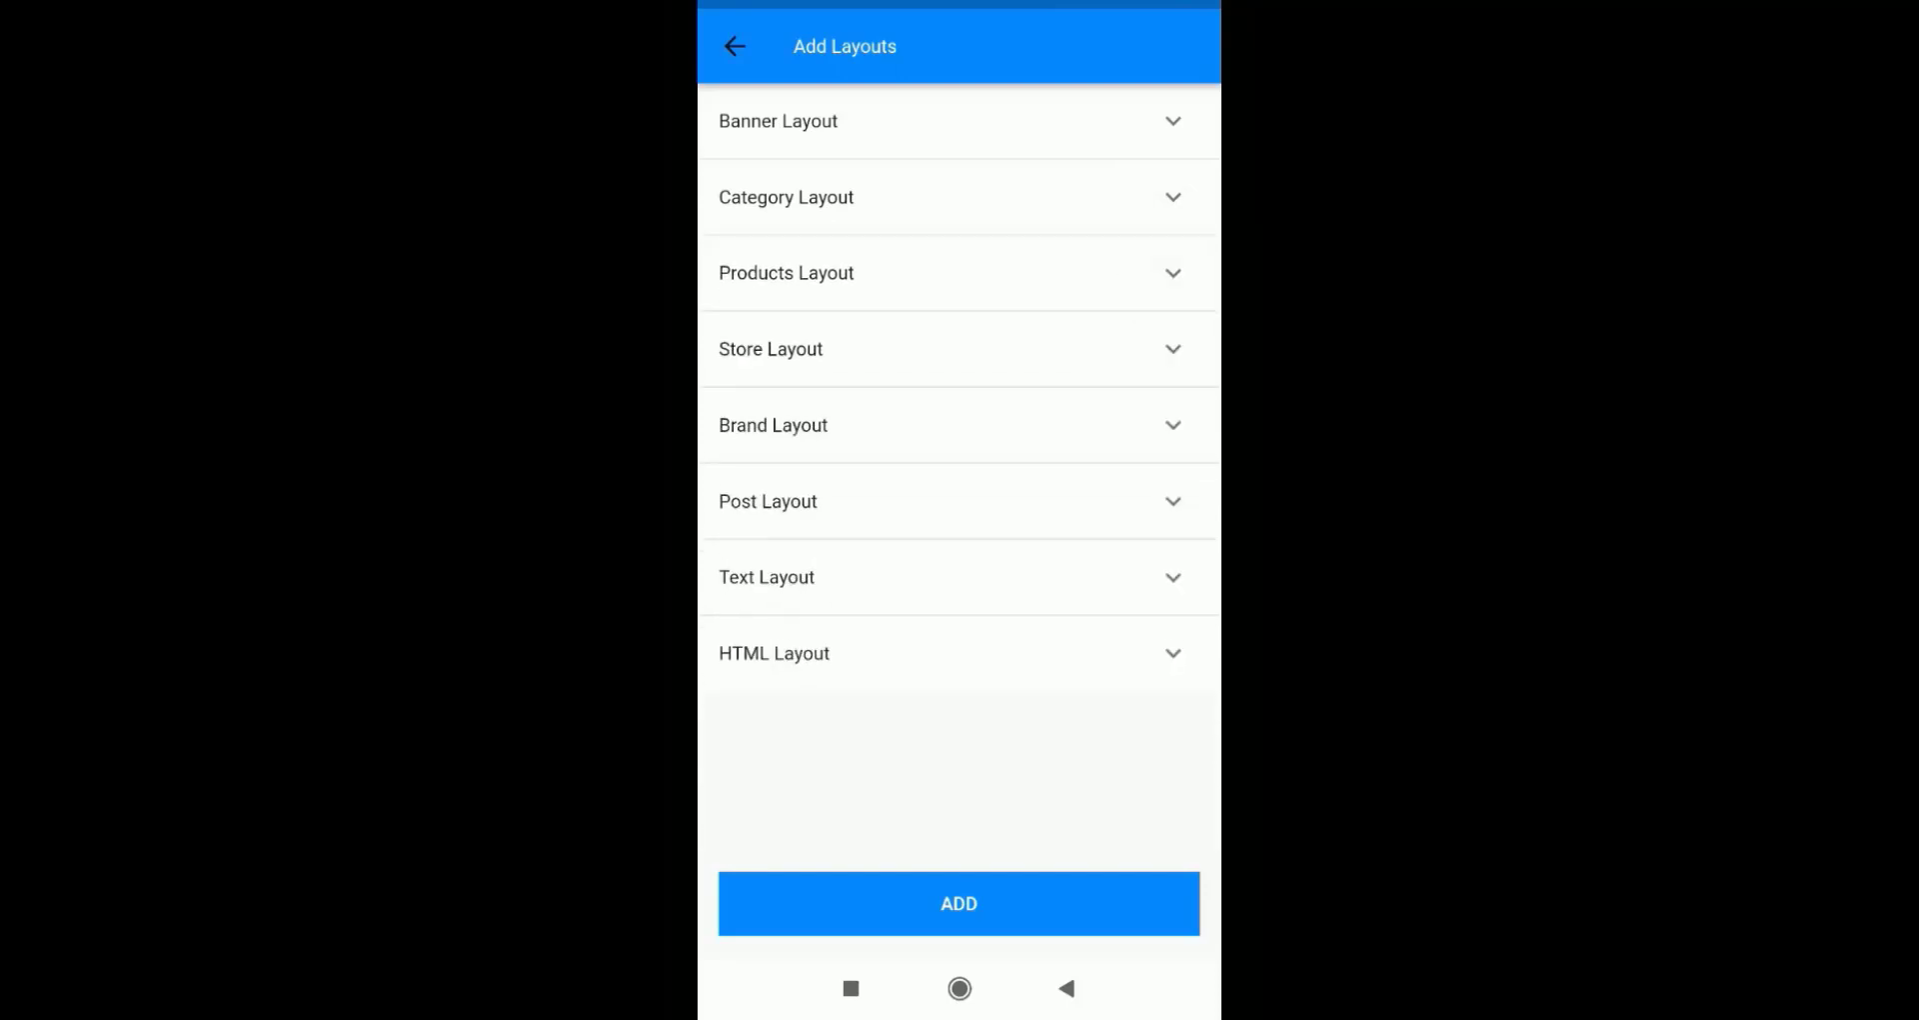
left_click(959, 903)
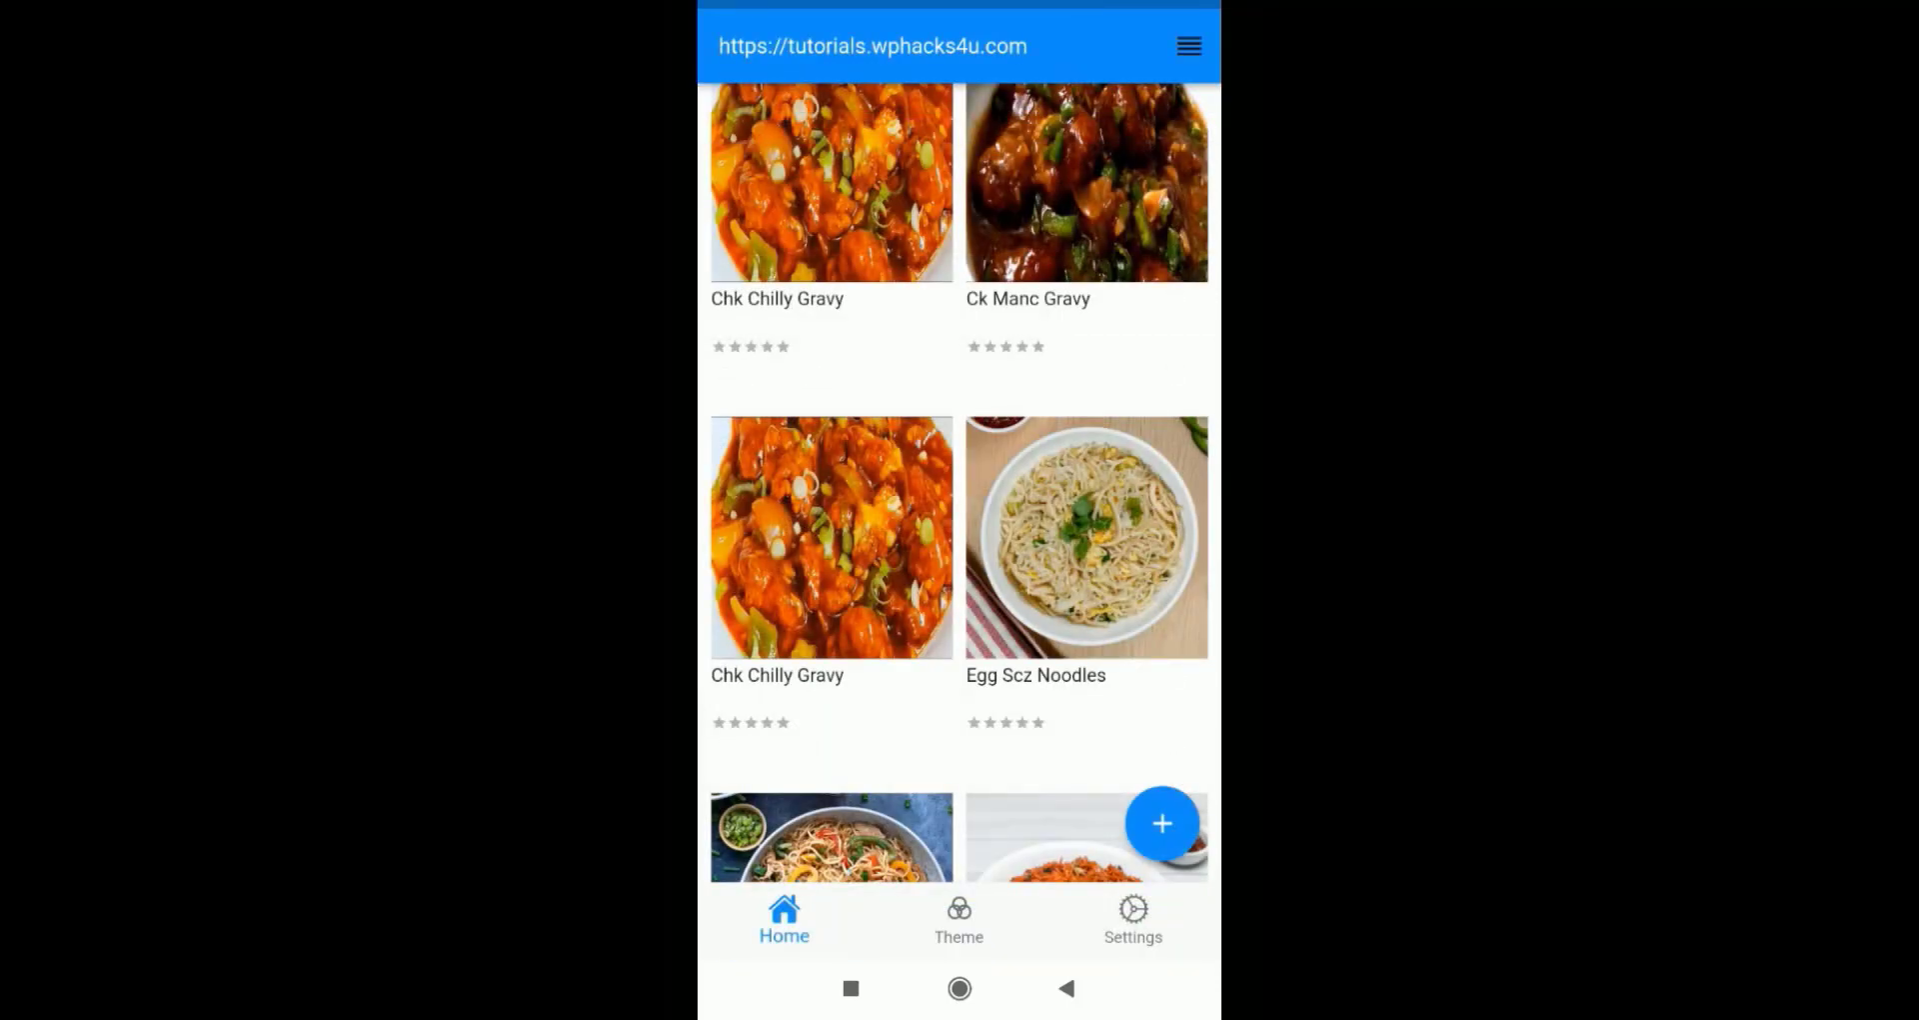
Examine the color, button, navigation, app bar and font options offered by the Flex Theme.
left_click(958, 917)
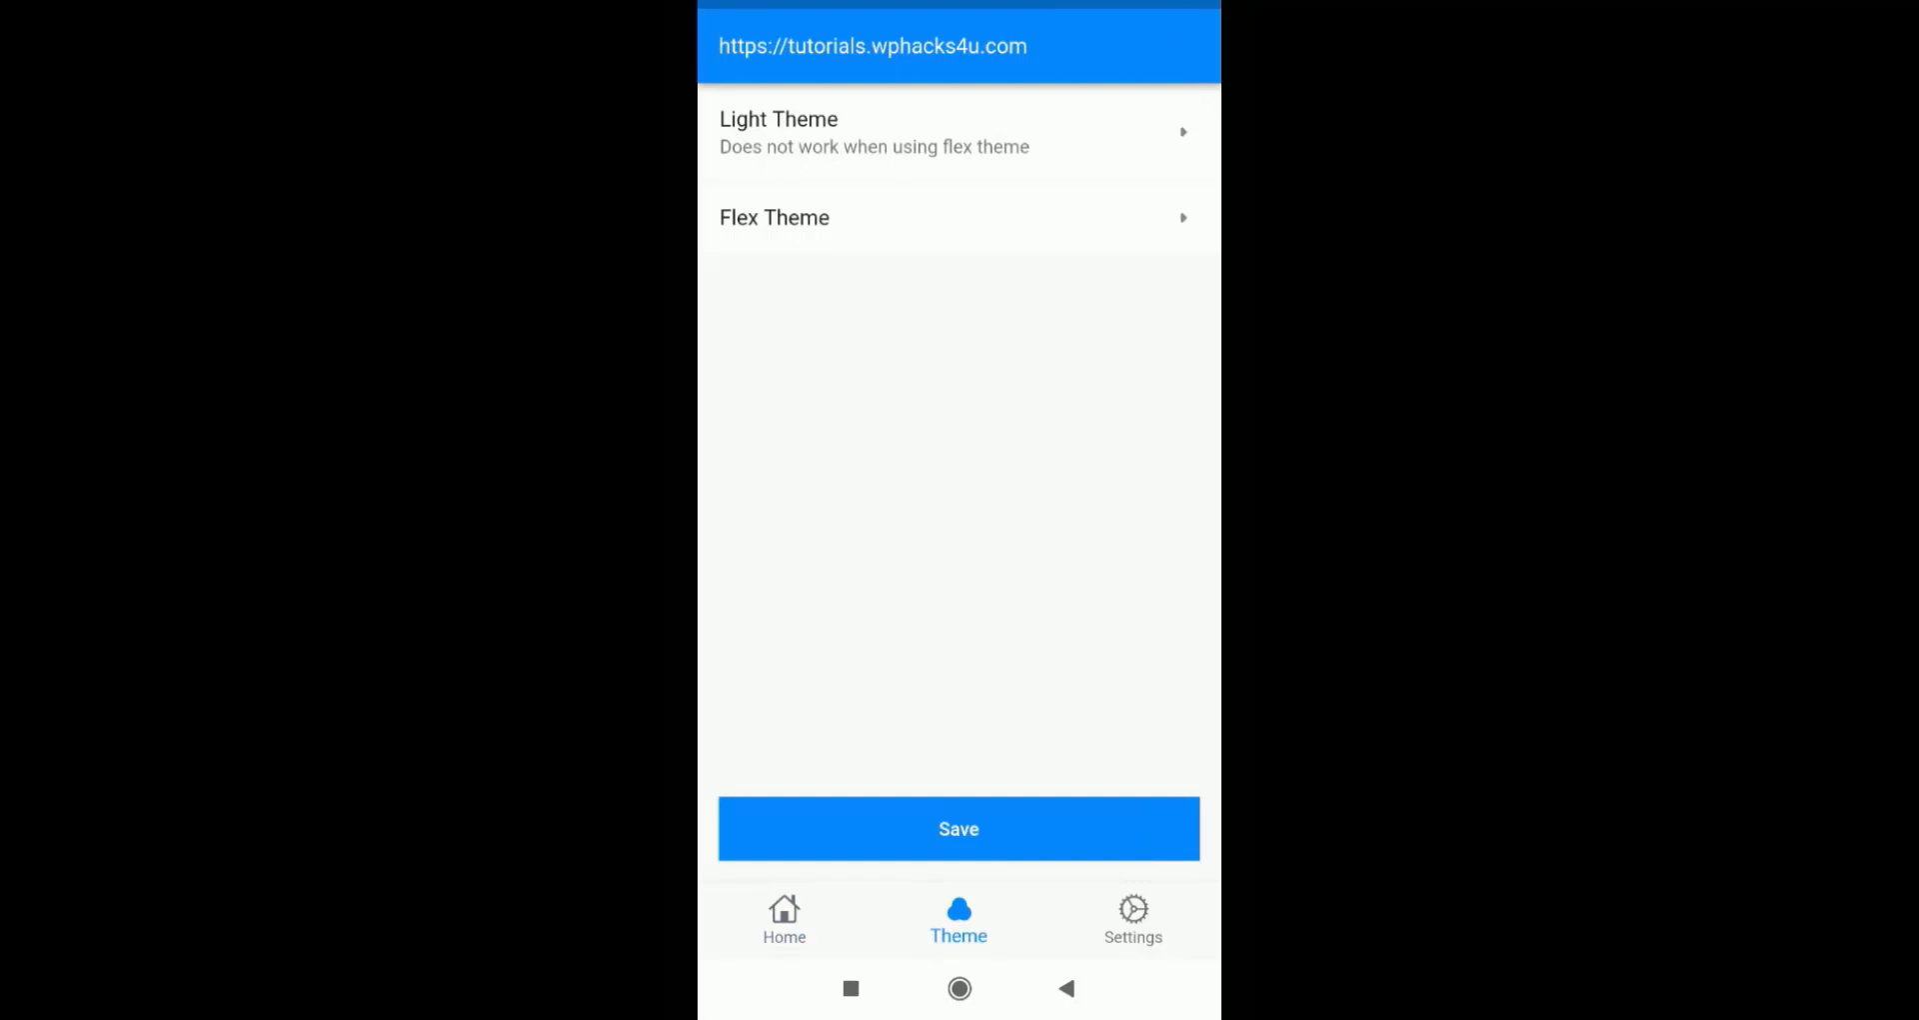
left_click(774, 217)
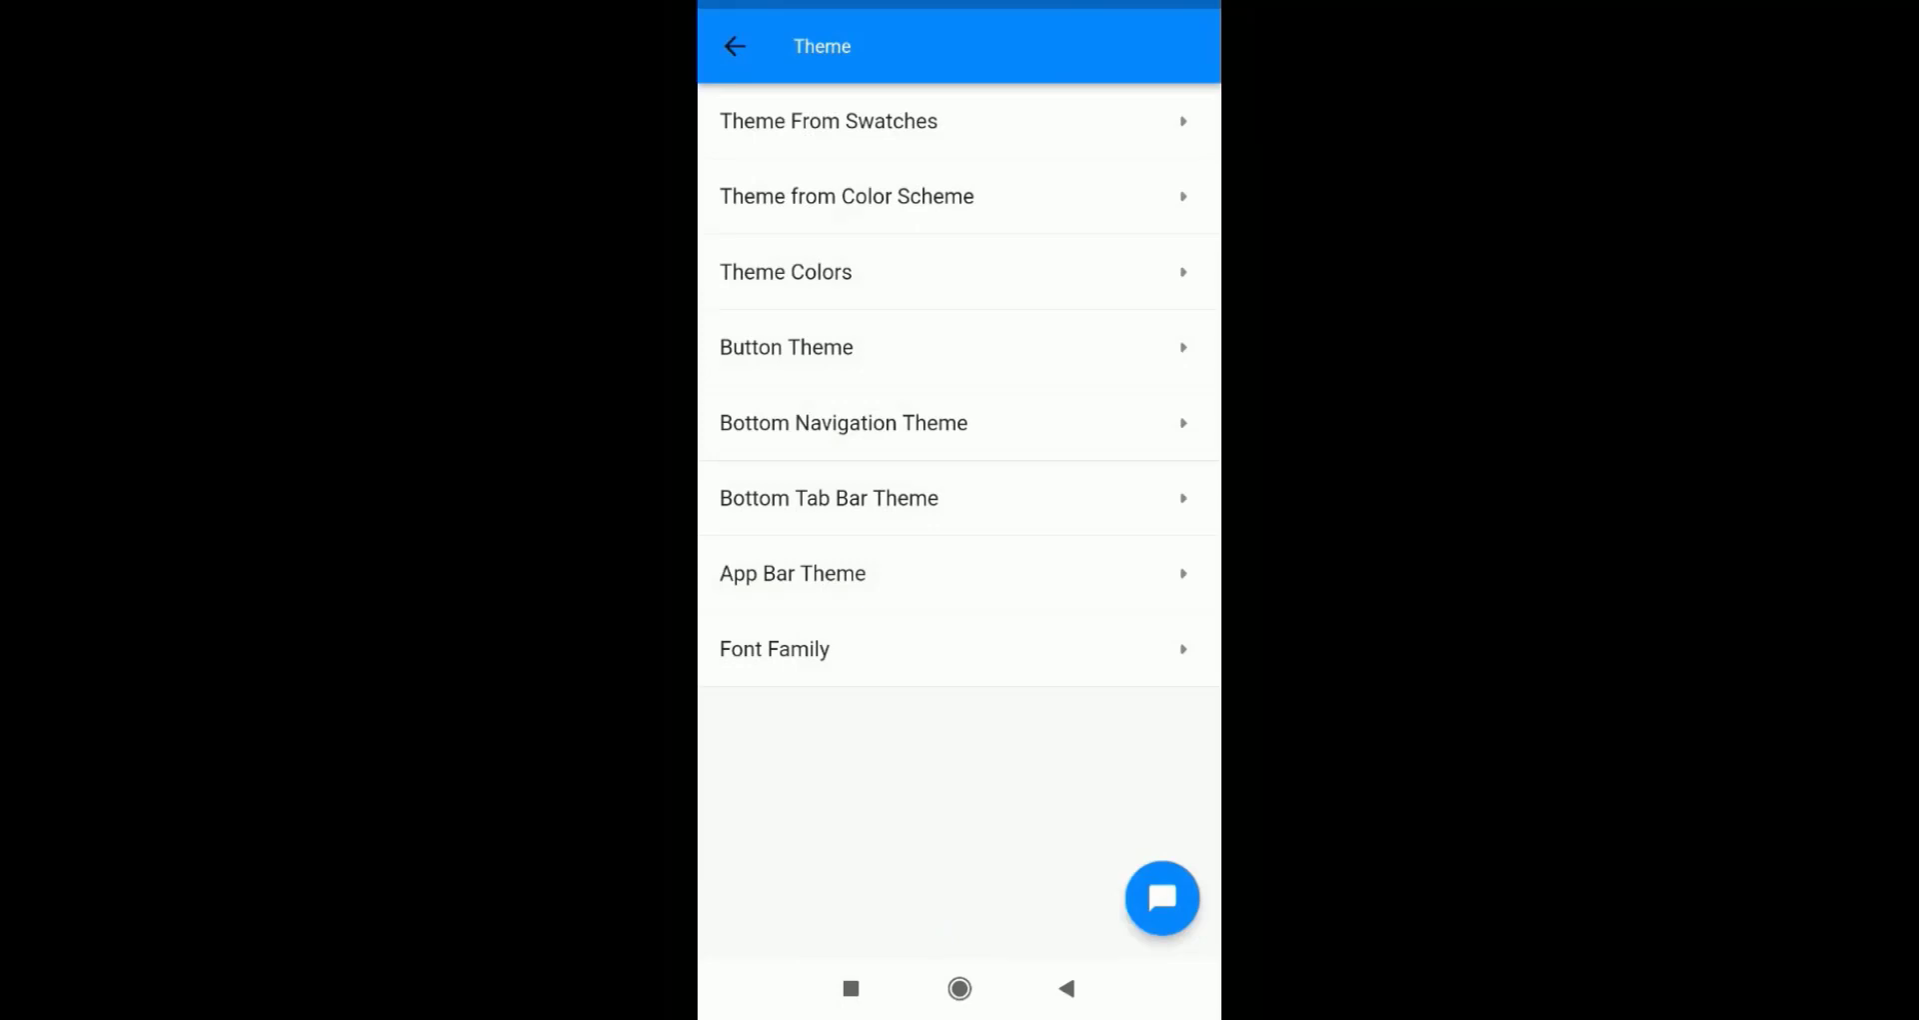
left_click(1066, 988)
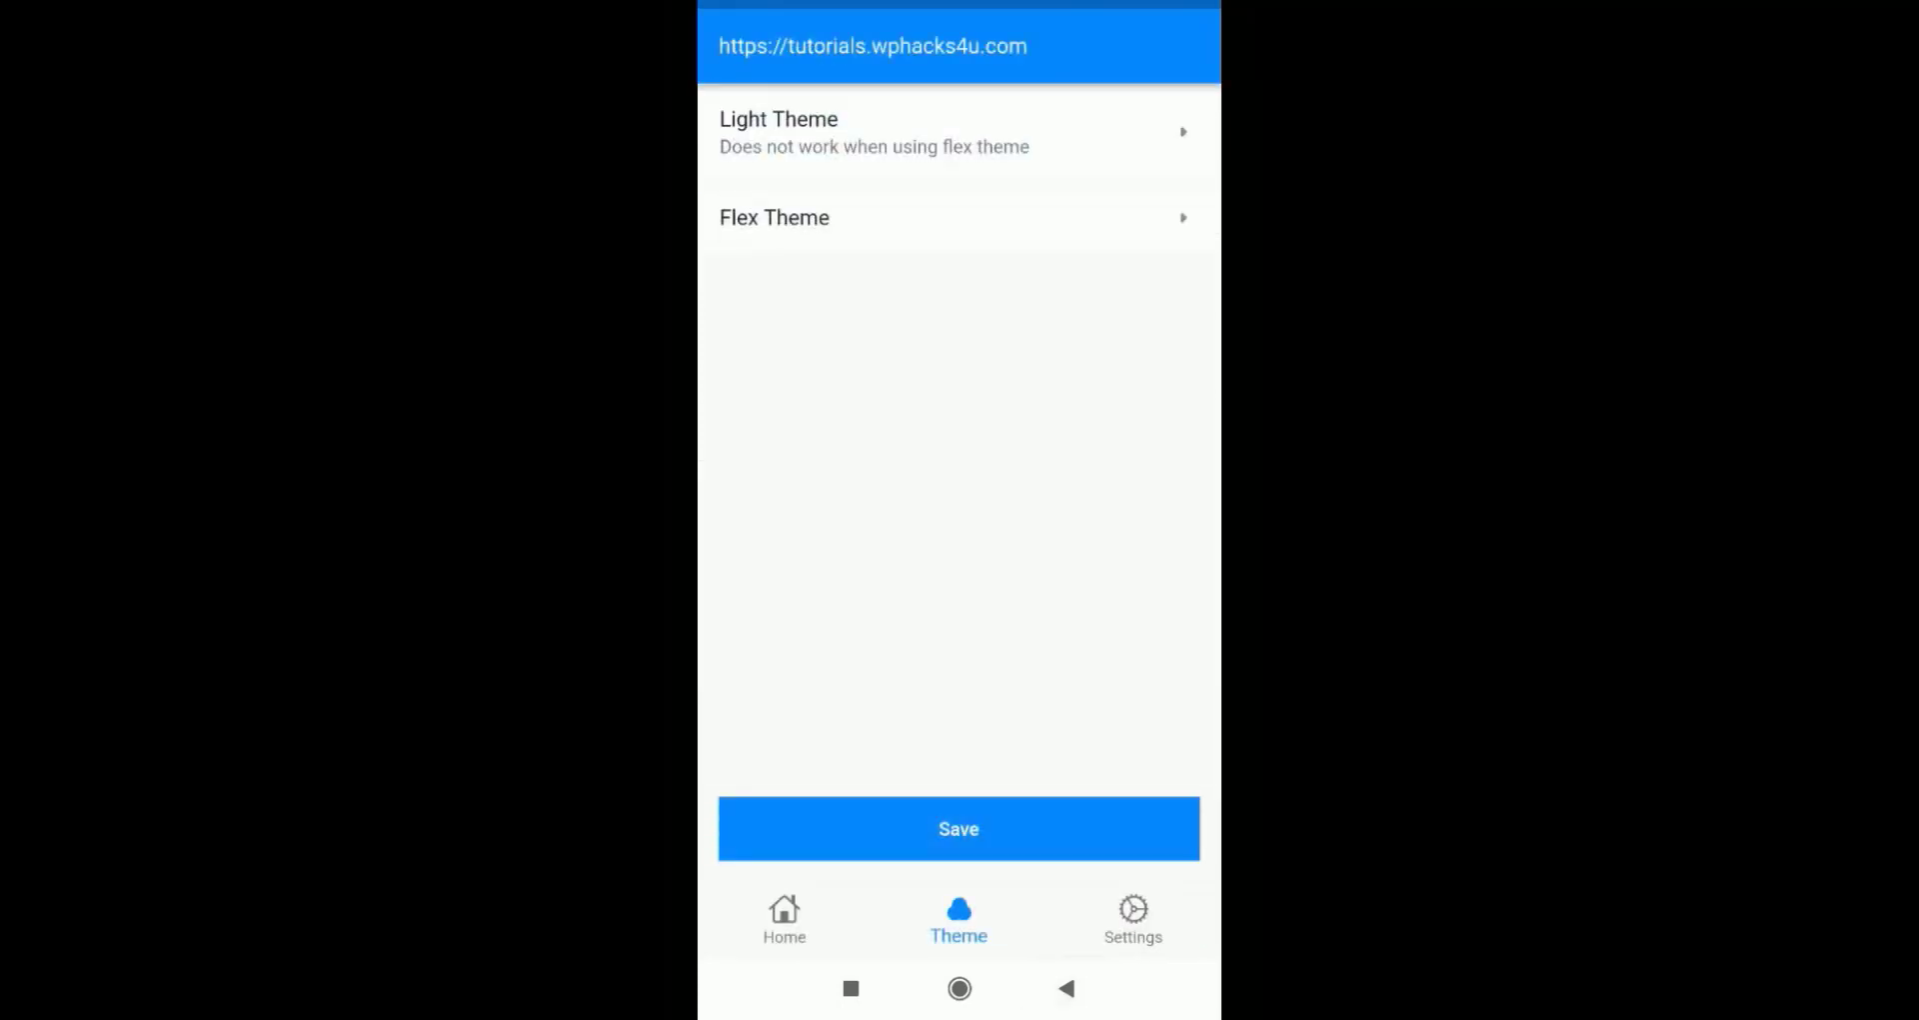
left_click(1132, 918)
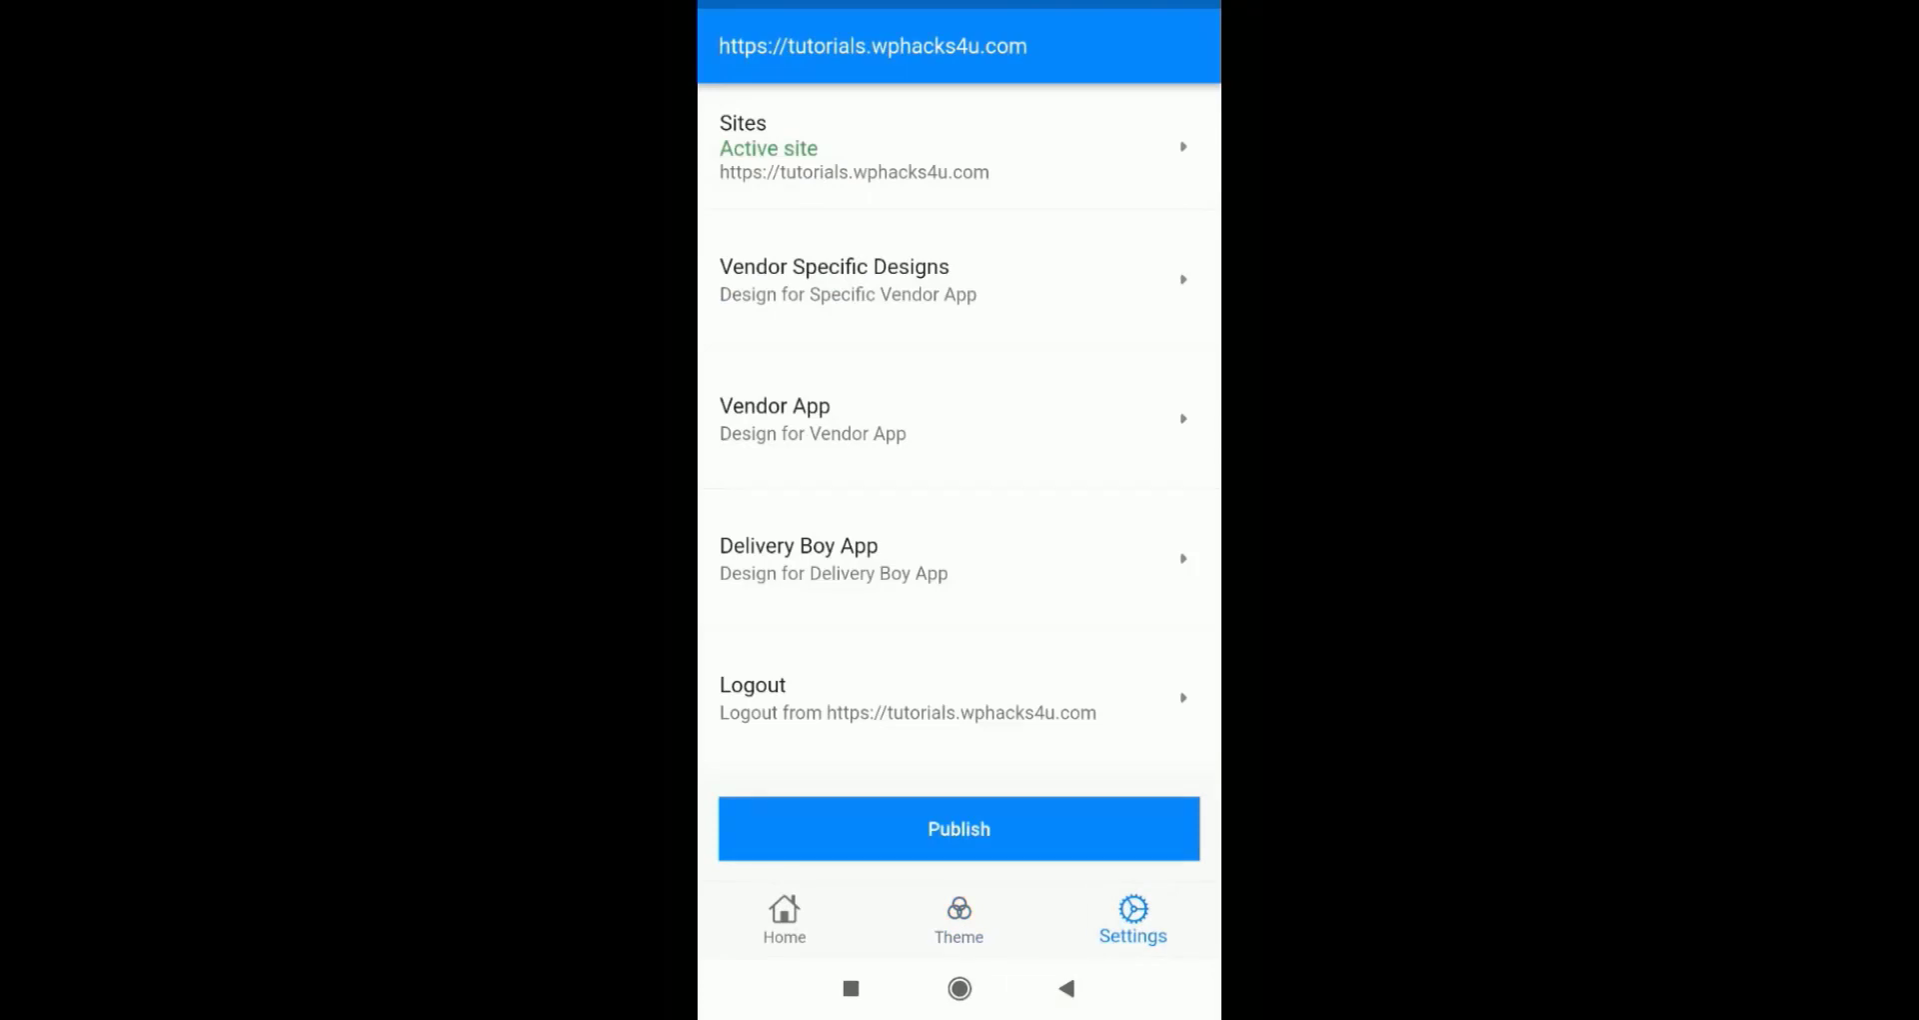
left_click(958, 829)
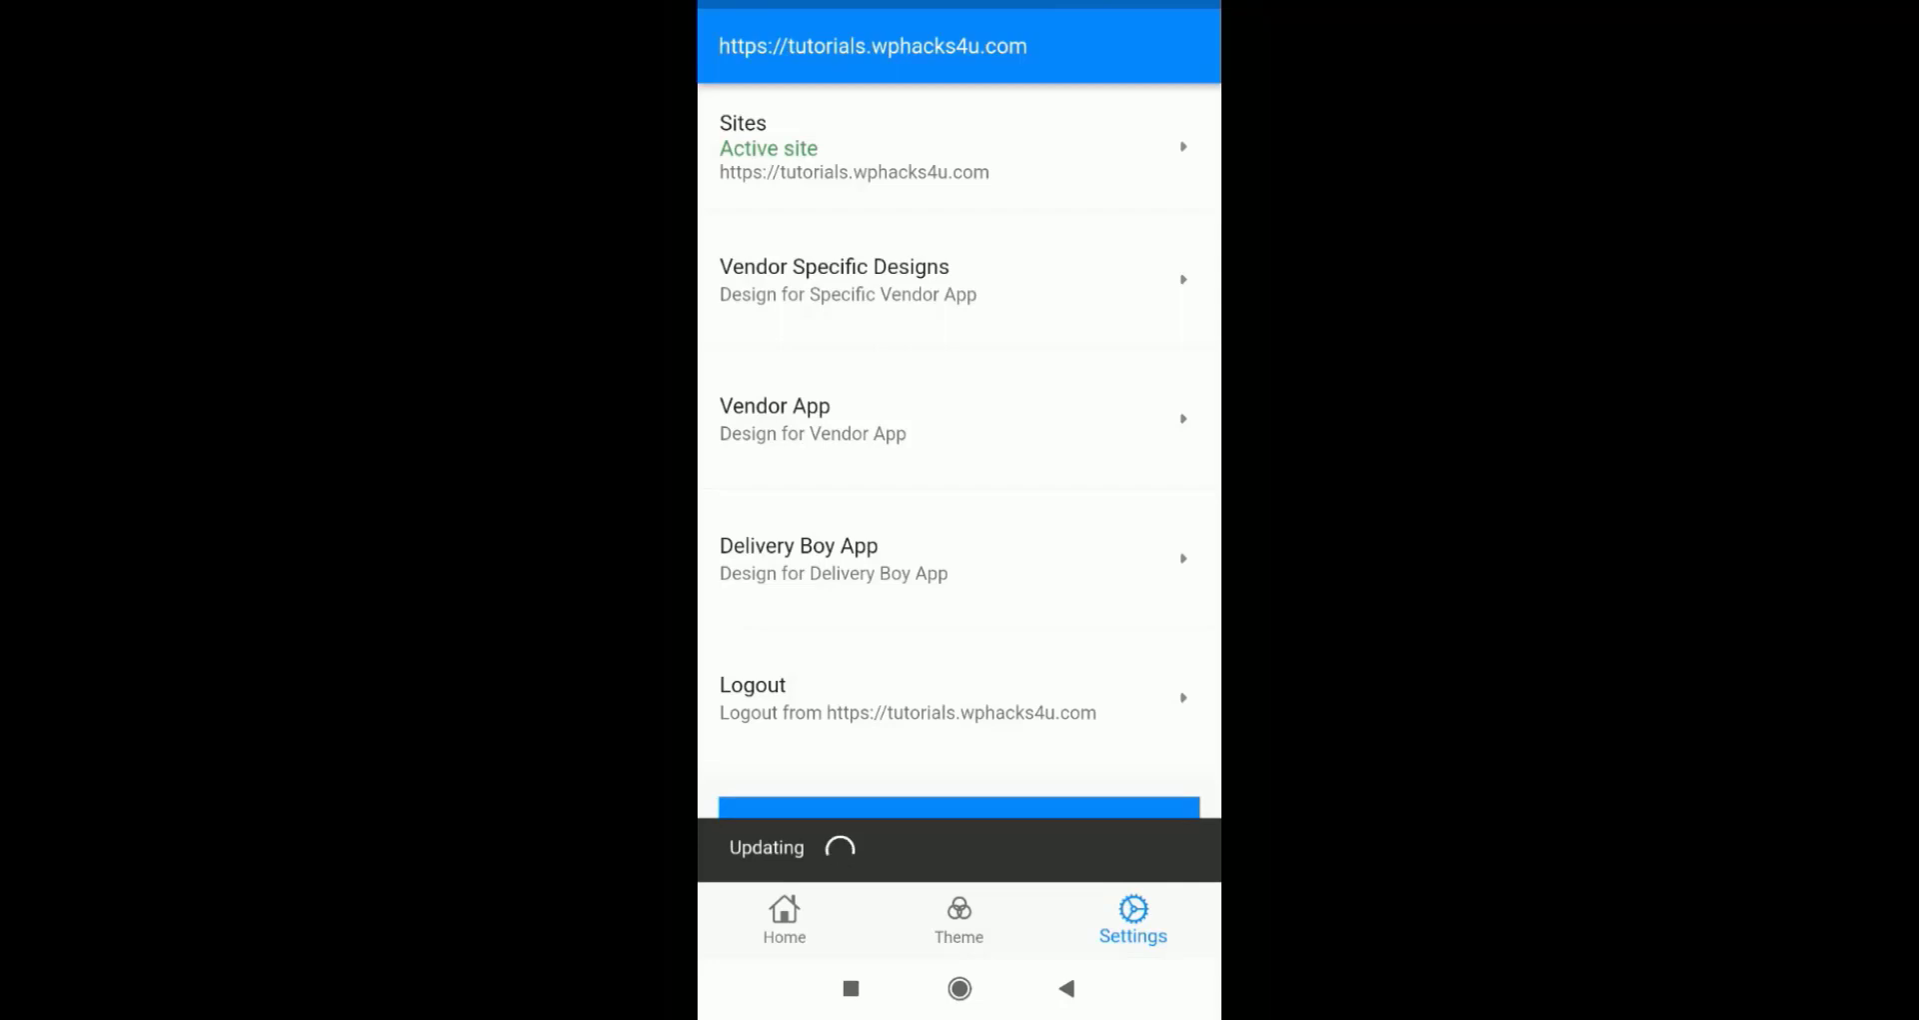